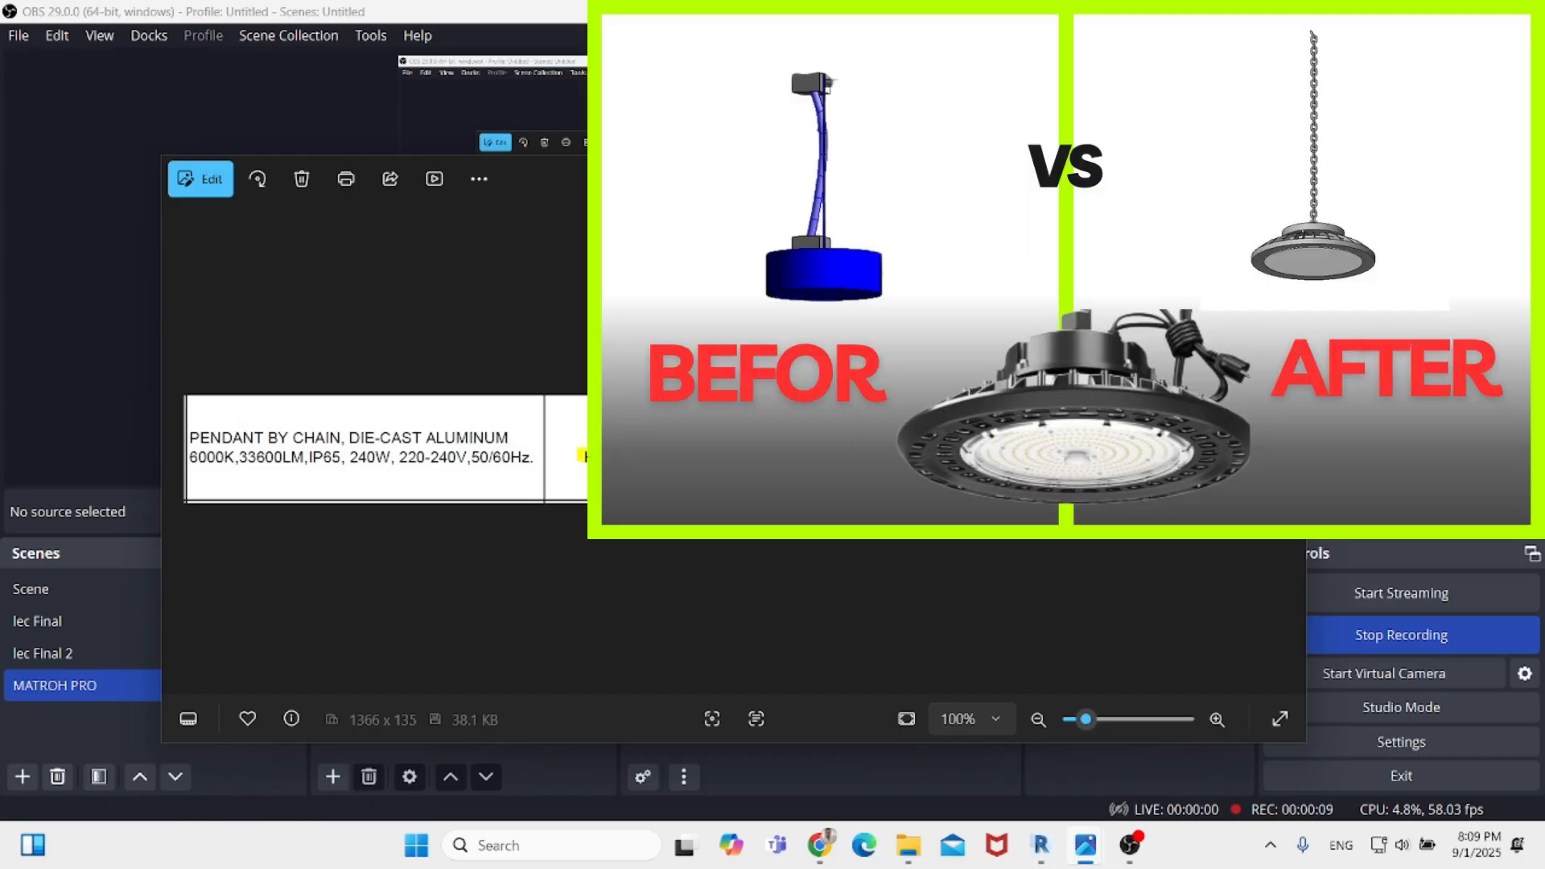
Examine the pendant light's specification sheet with its diameter and height, and leaf through the reference images.
key("Right")
key("Right")
key("Left")
key("Left")
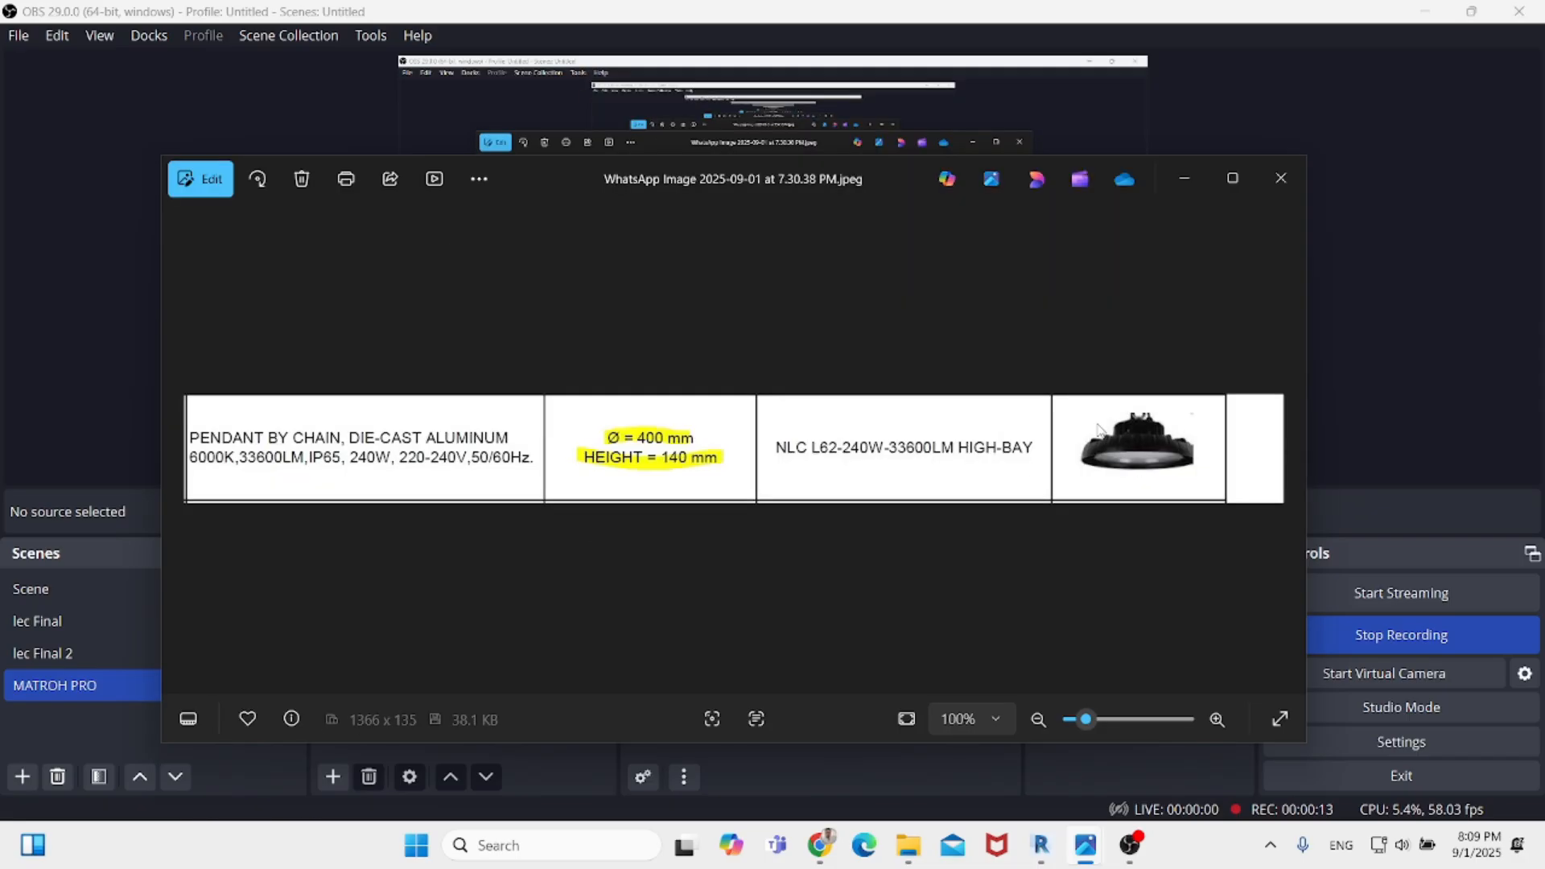
Switch to Revit and create a new family from the English Metric Generic Model template.
mouse_move(1038, 847)
left_click(1044, 732)
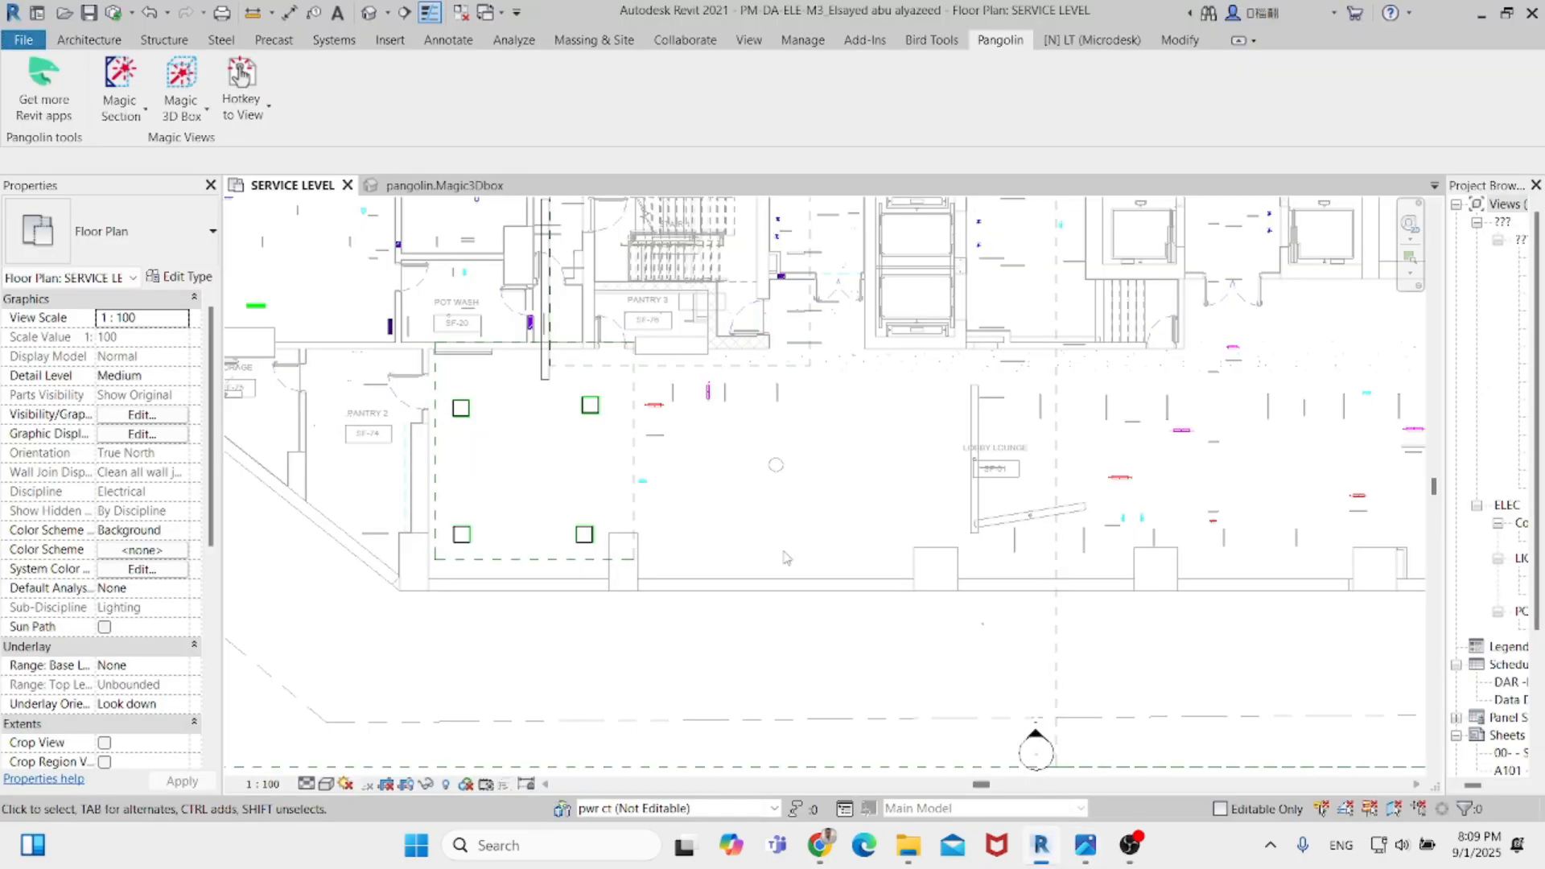
left_click(18, 40)
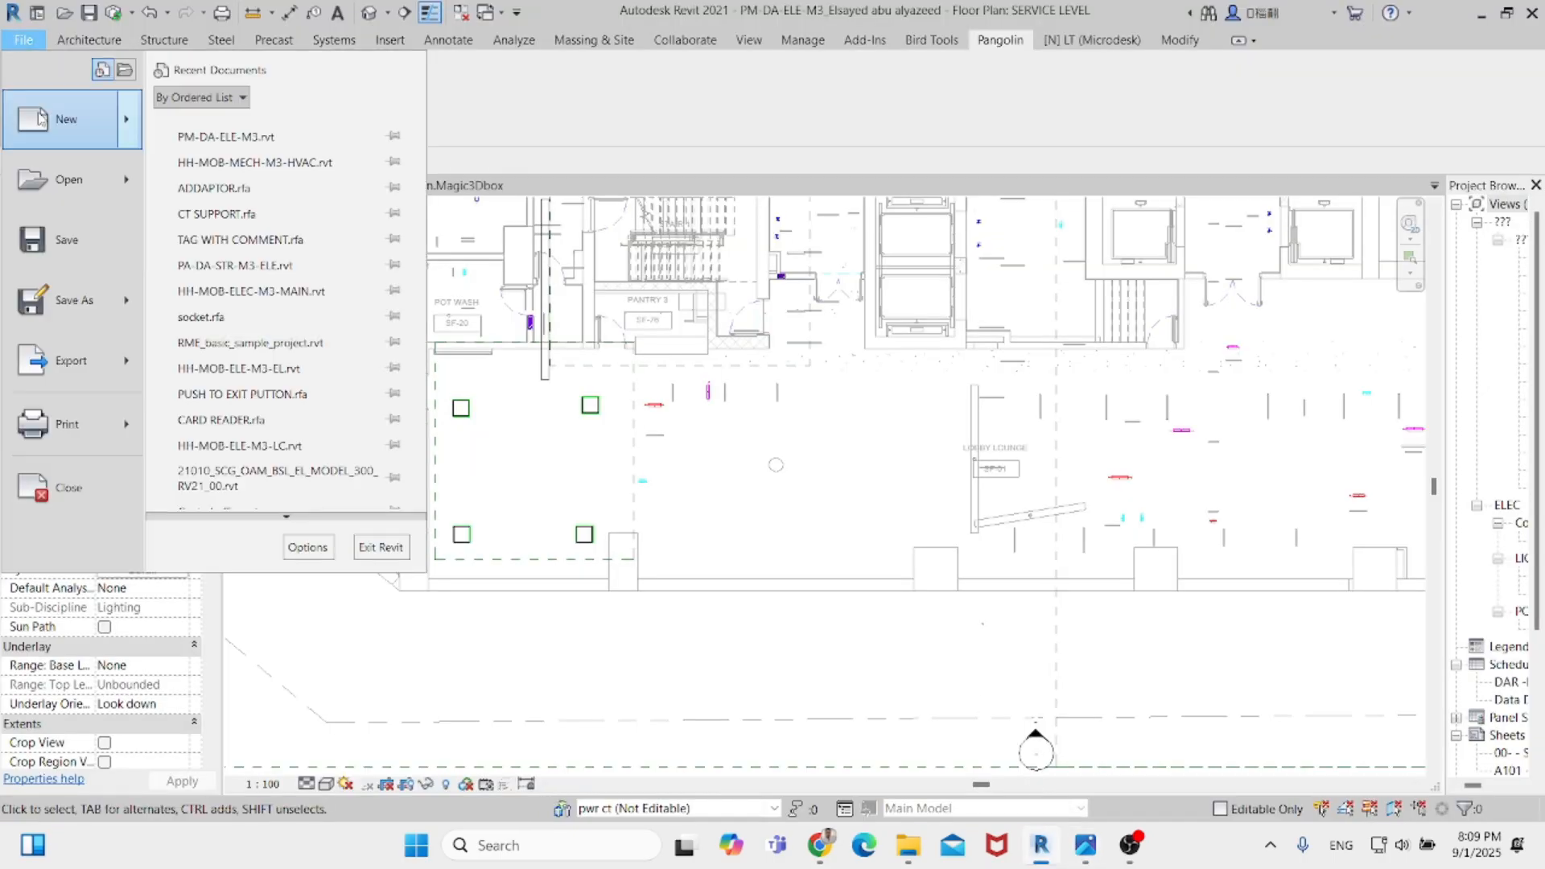
mouse_move(69, 120)
left_click(204, 187)
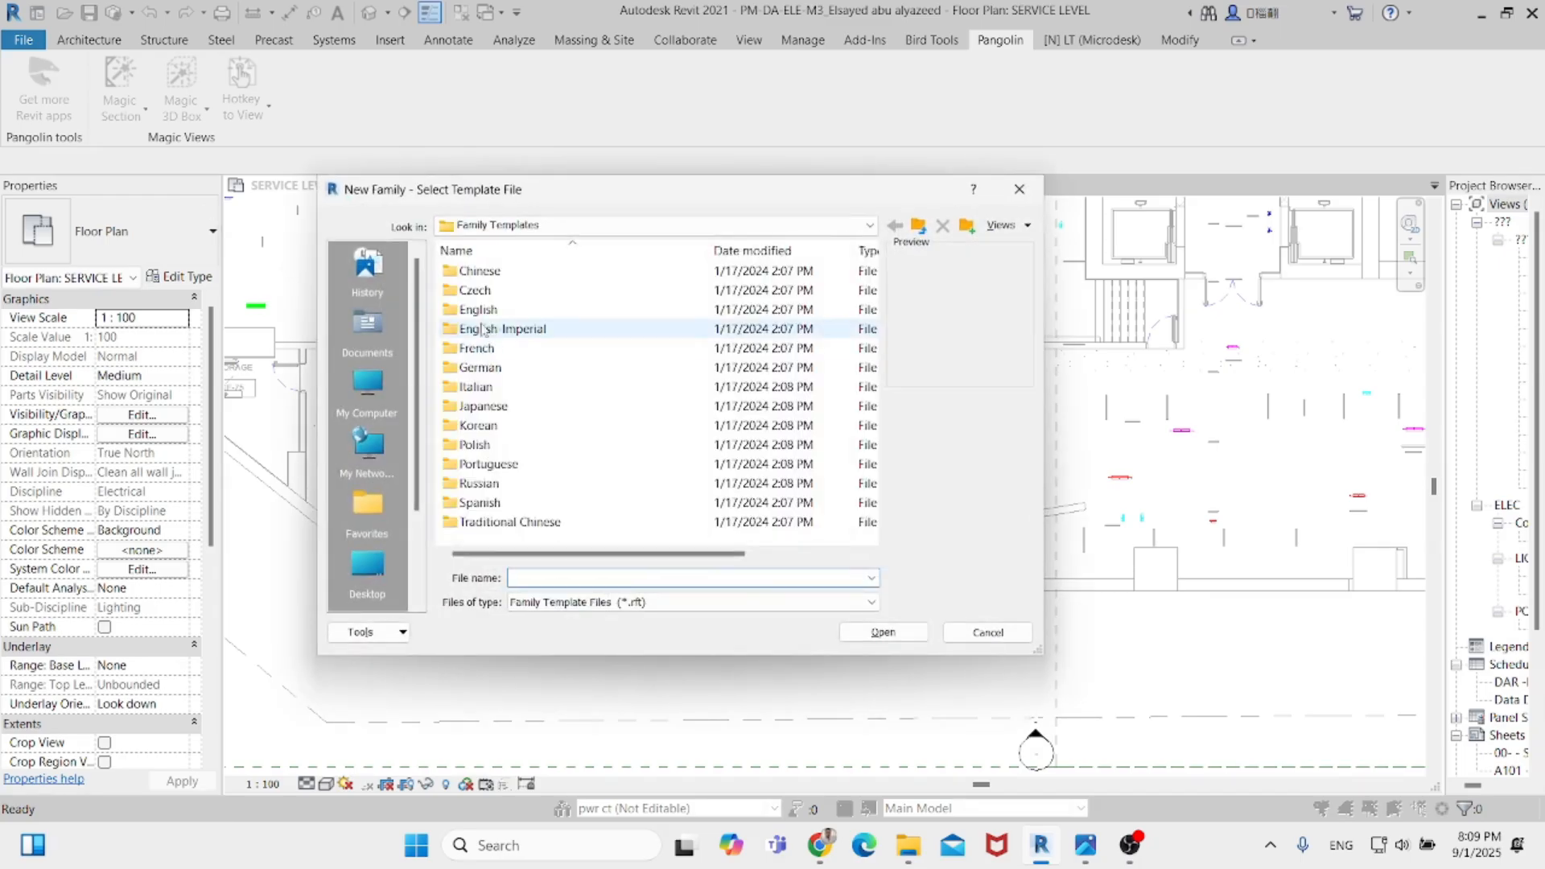
scroll(492, 322, "down", 10)
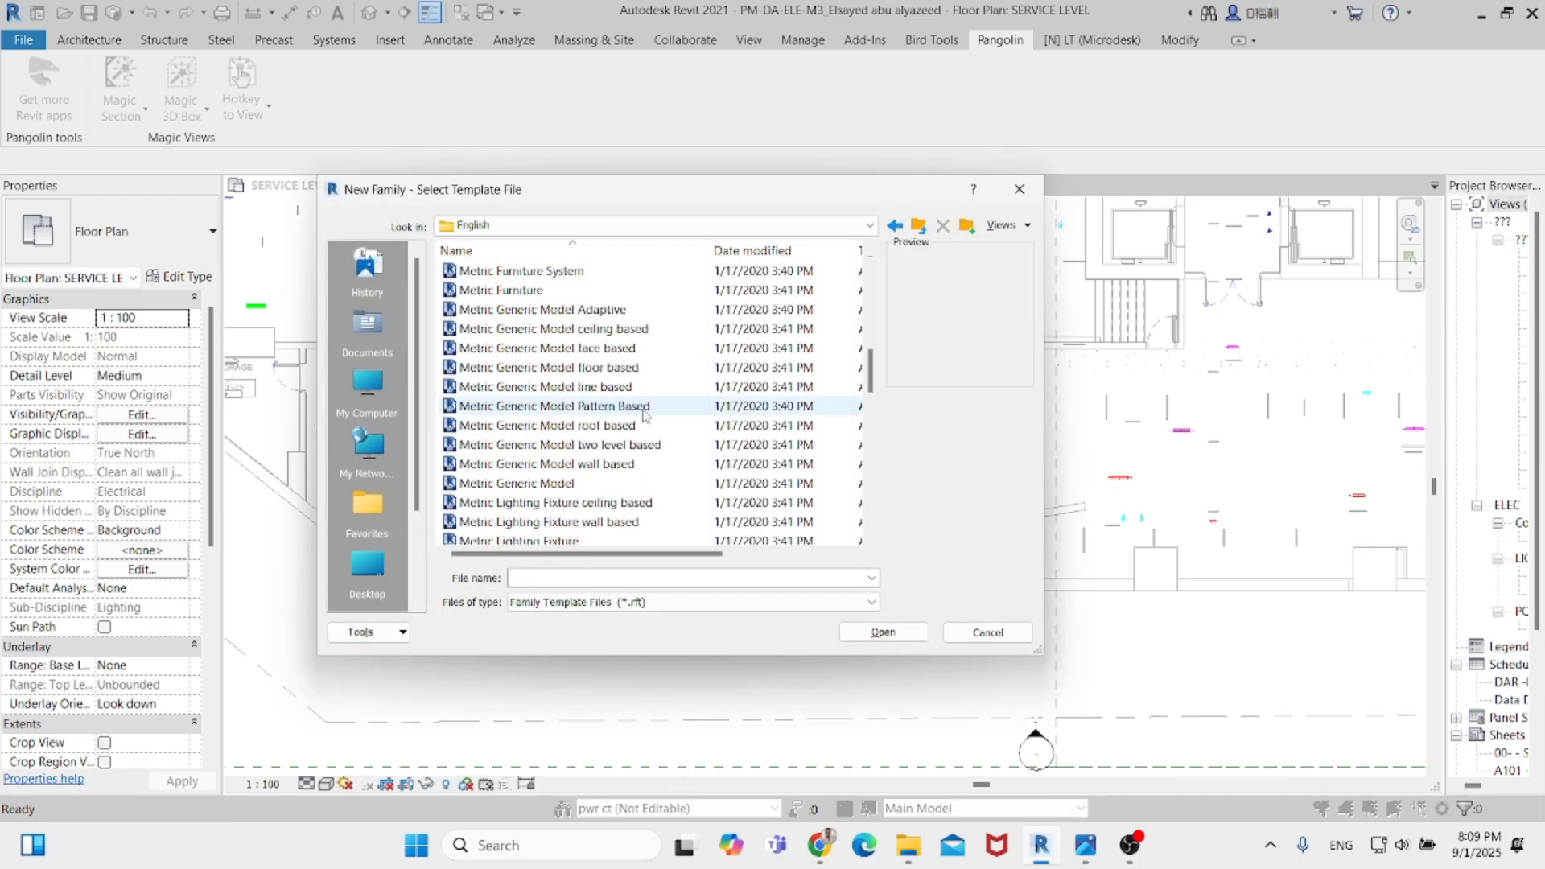
scroll(578, 408, "down", 1)
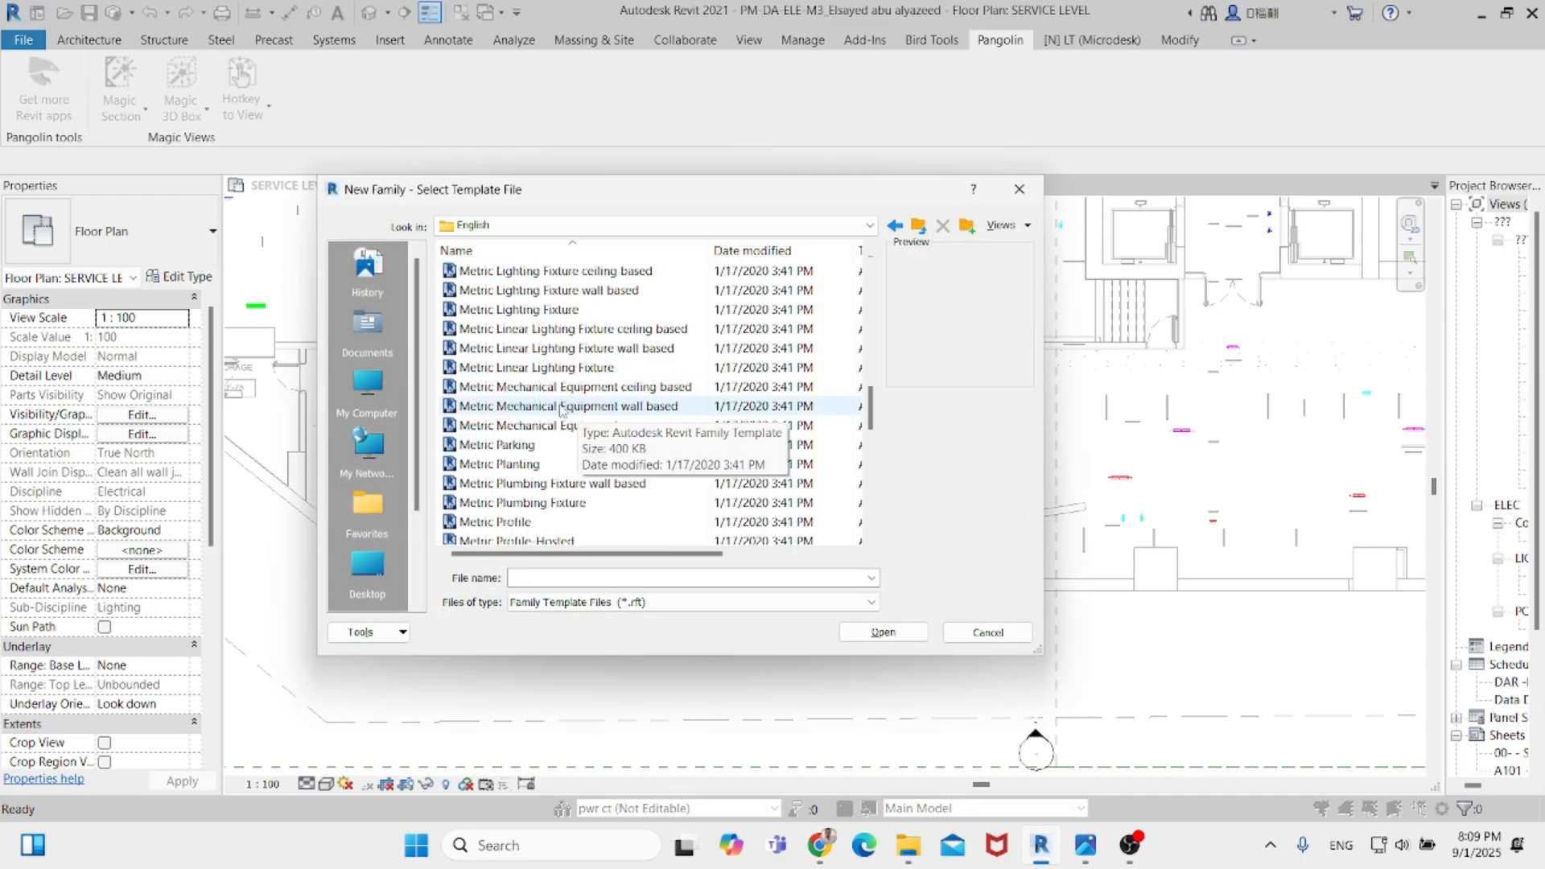
scroll(562, 409, "up", 1)
left_click(523, 310)
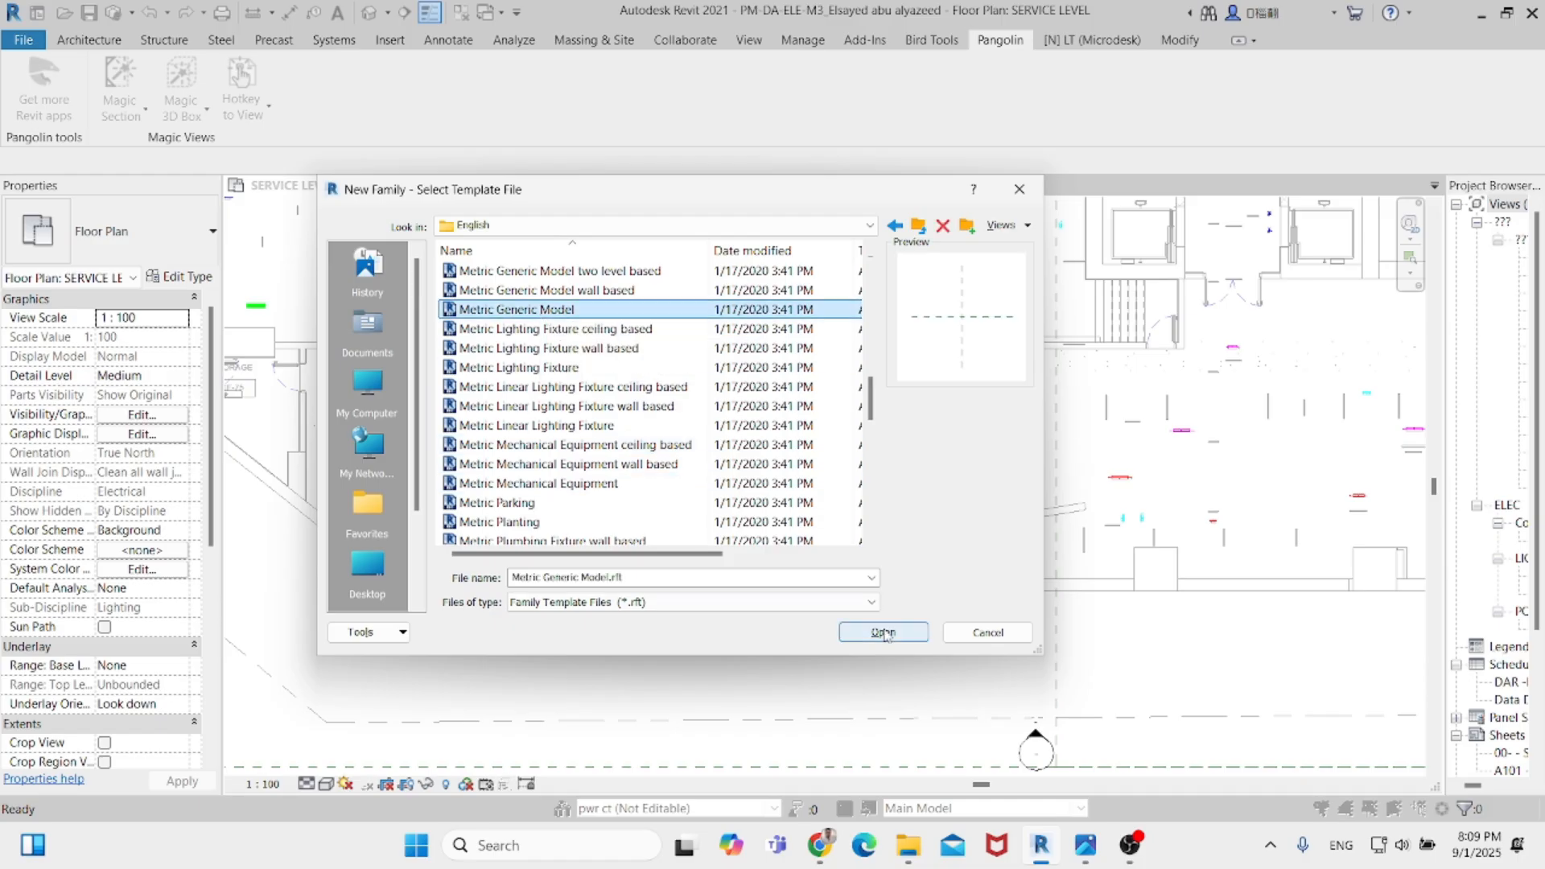
left_click(884, 633)
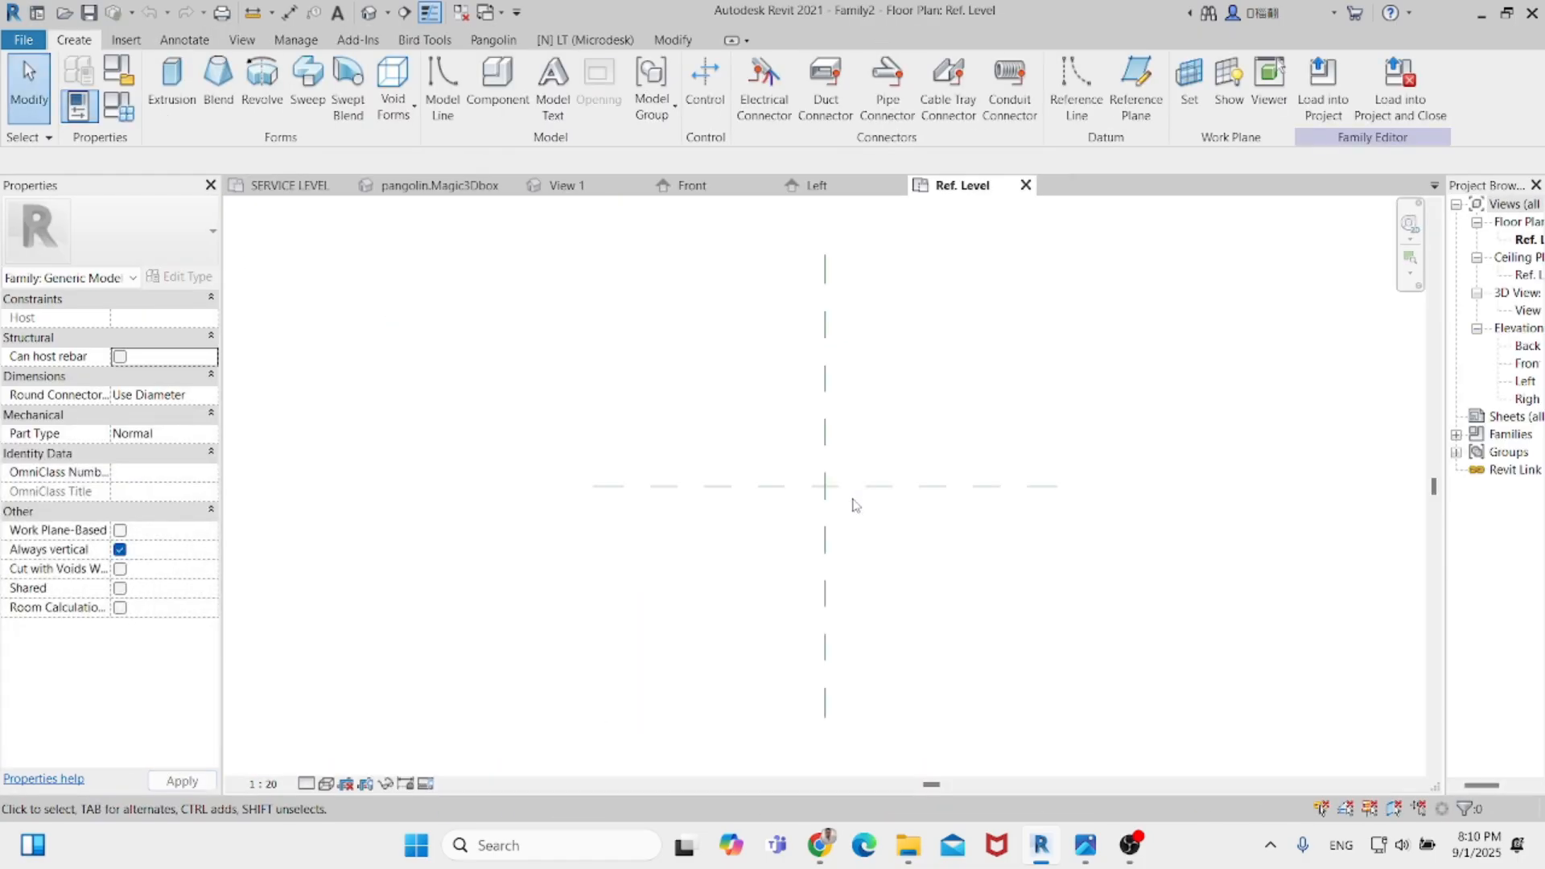
Examine the reference photos of the high-bay light's shape, then return to the Revit family.
mouse_move(1087, 855)
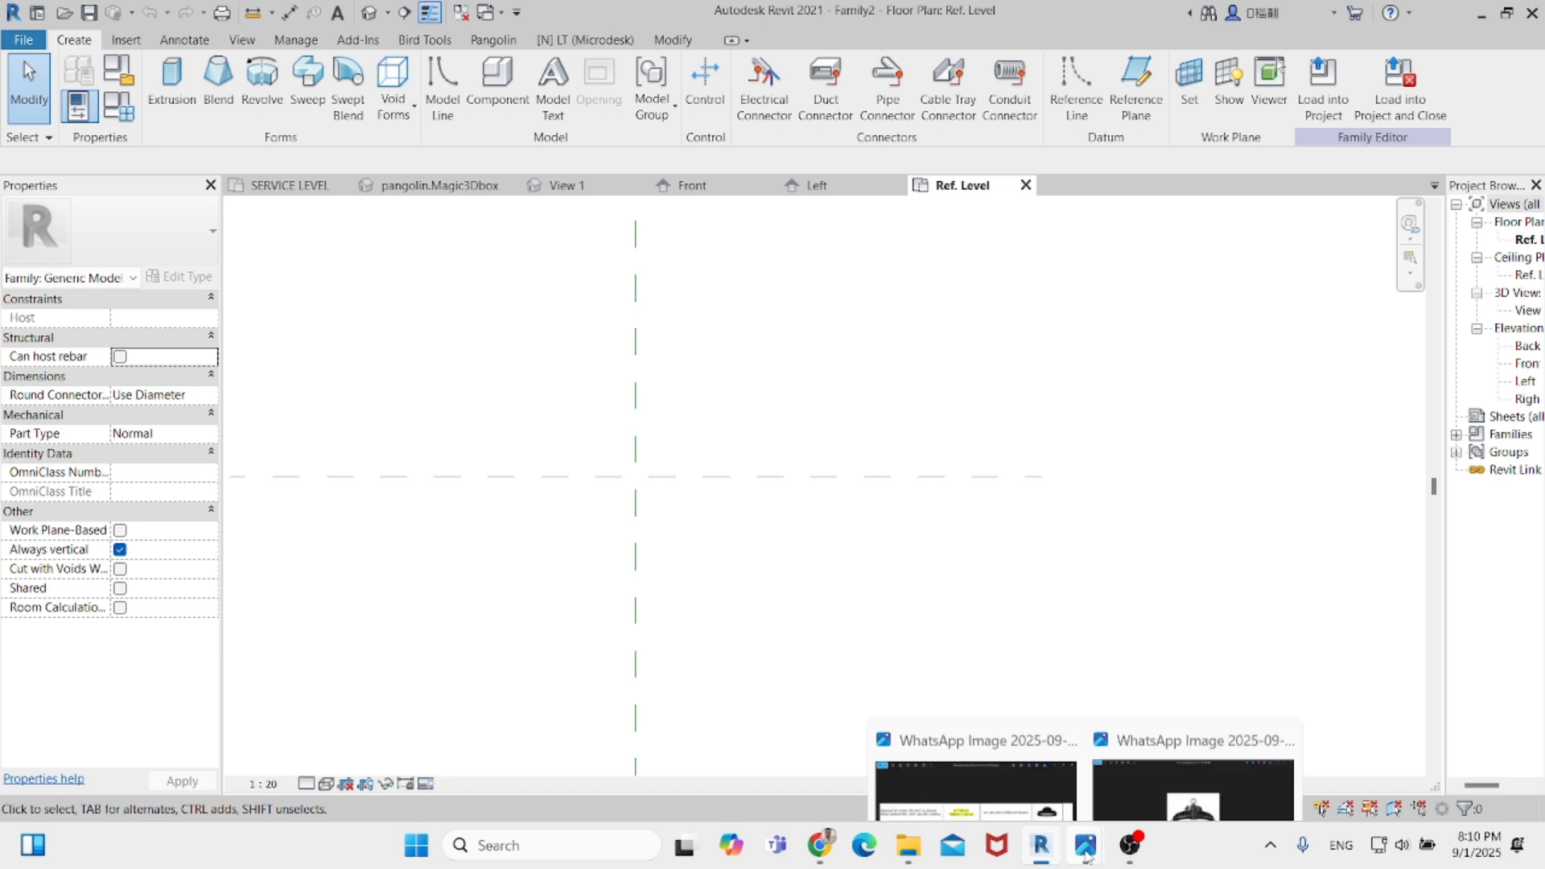
left_click(1169, 778)
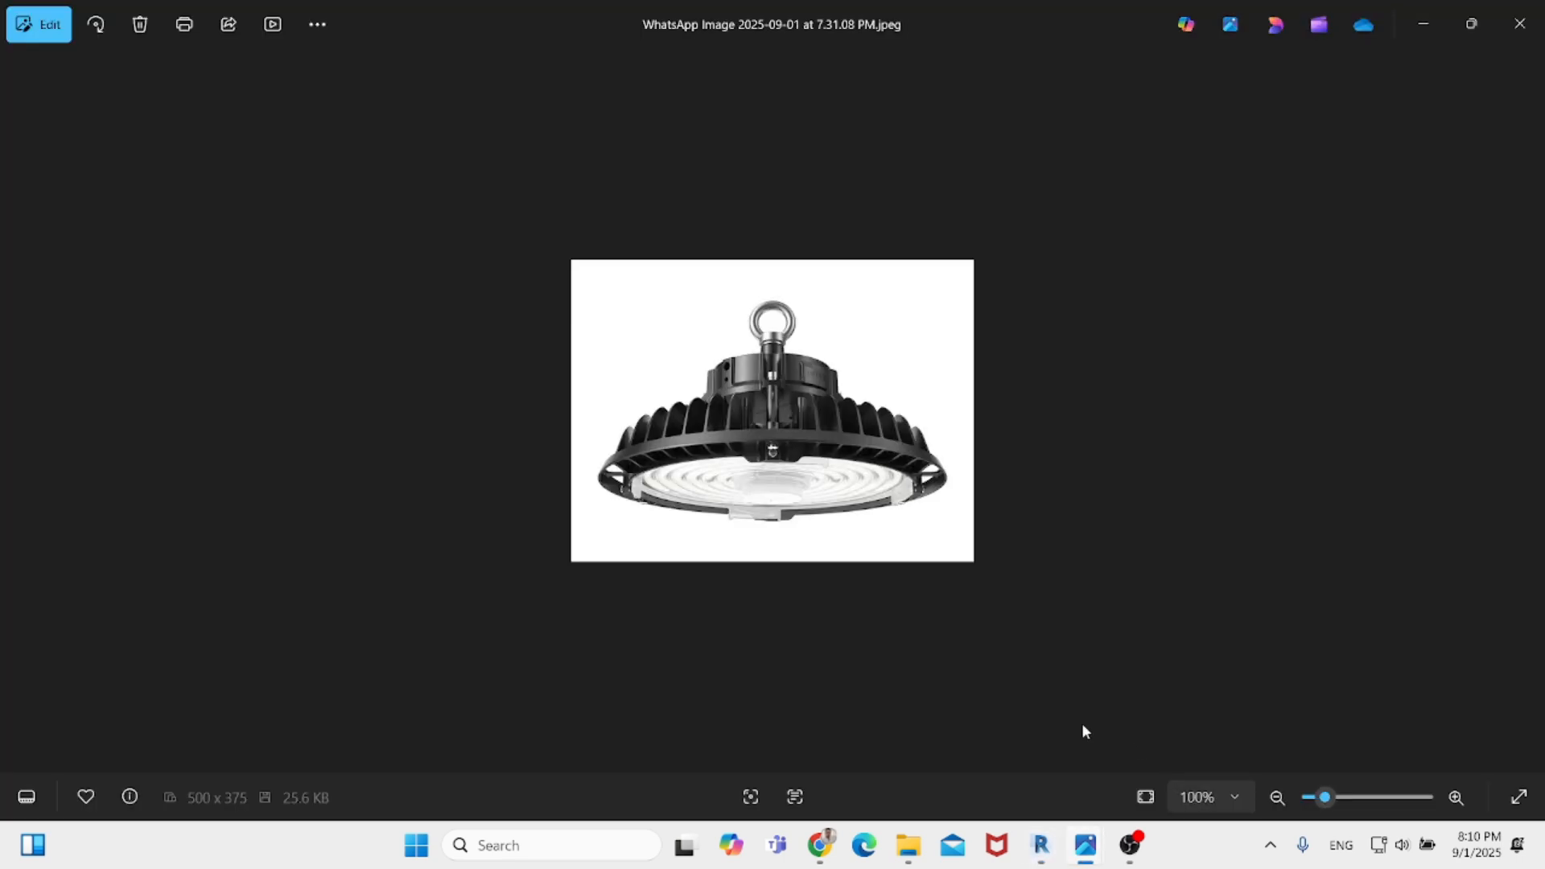
key("Left")
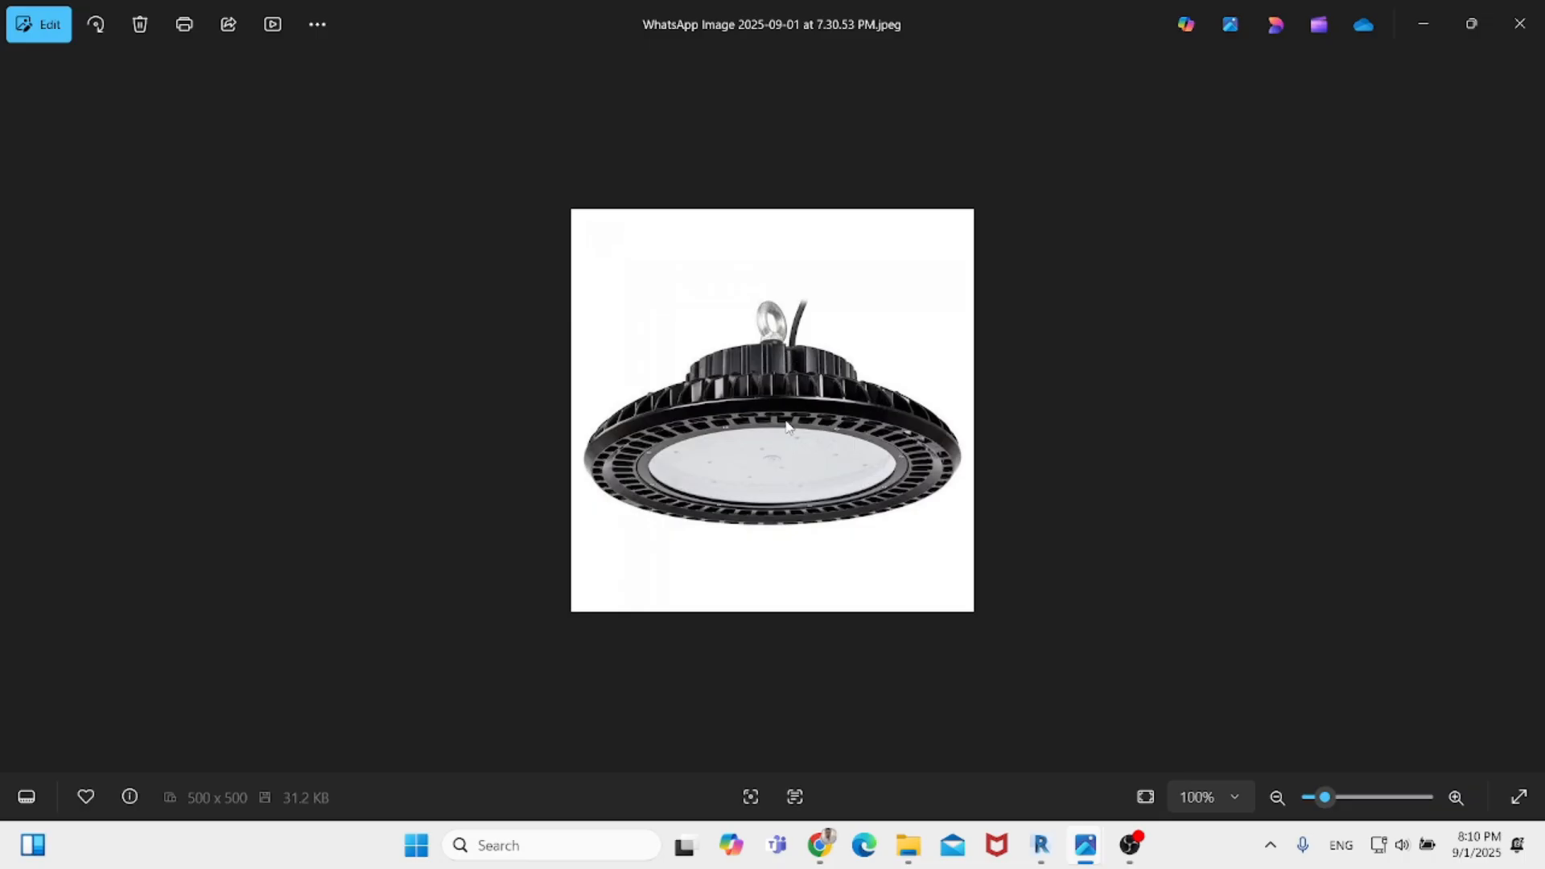
left_click(1043, 728)
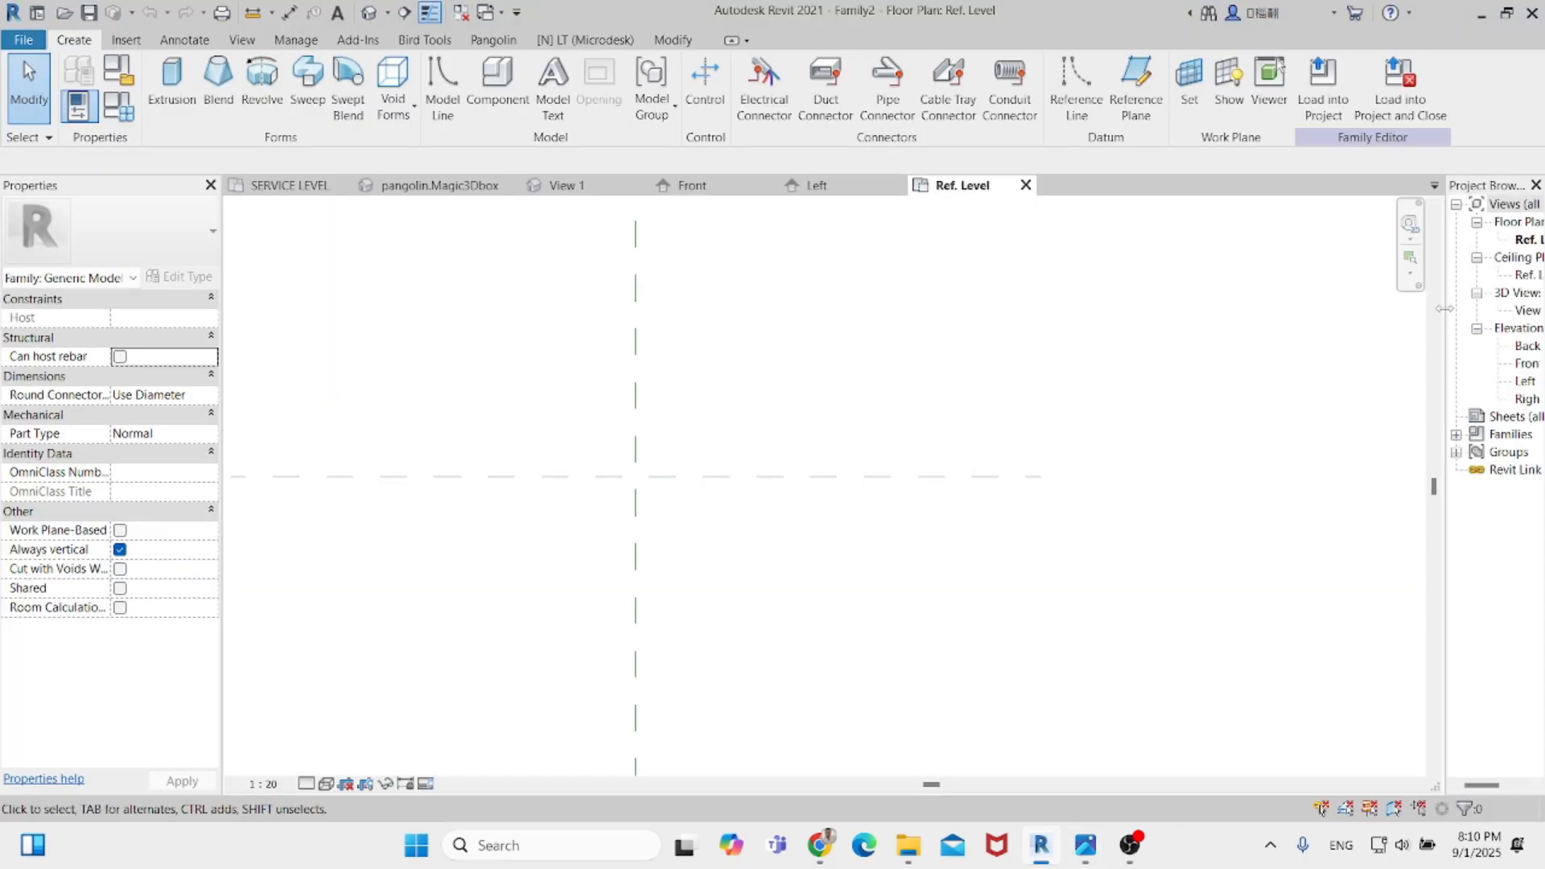
Widen the Project Browser and sketch an extrusion circle of radius 200 mm centred on the reference plane intersection.
left_click_drag(1445, 309, 1359, 325)
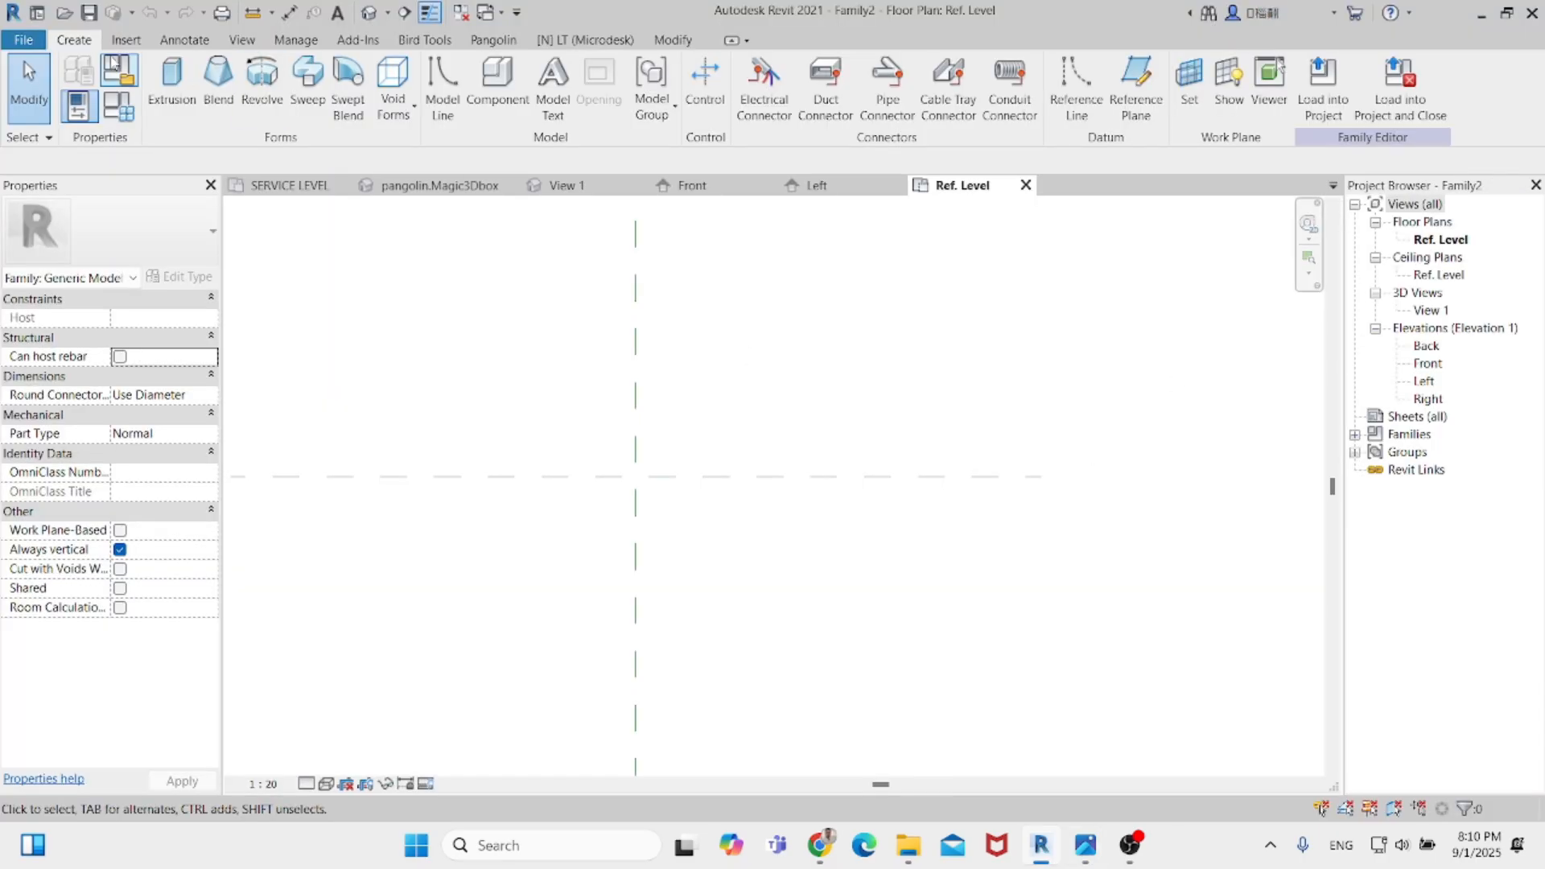
left_click(171, 80)
left_click(821, 67)
left_click(635, 476)
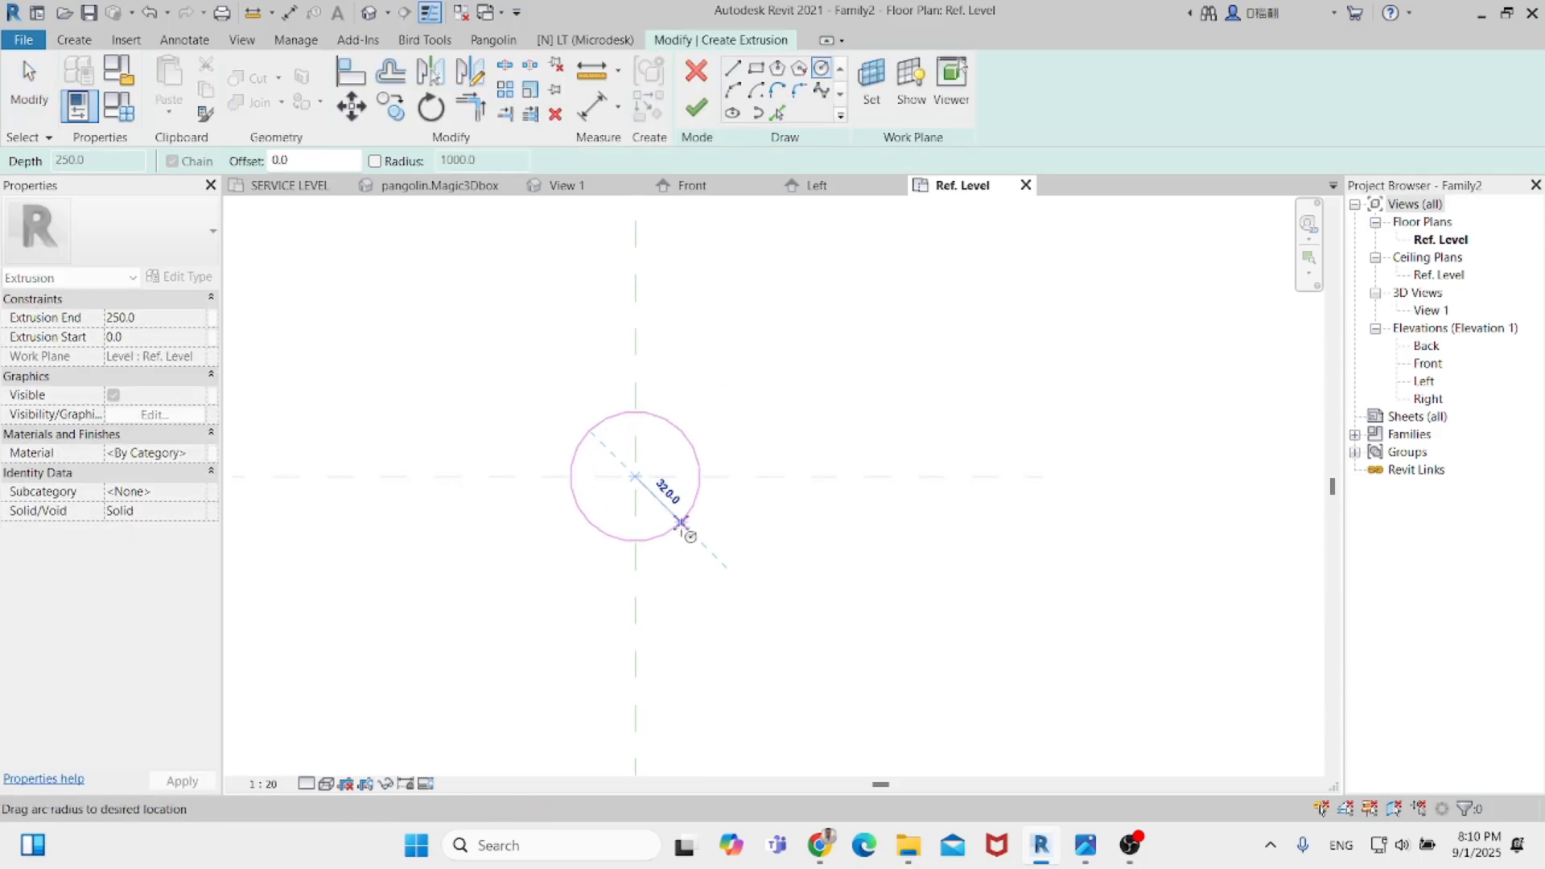
left_click(711, 556)
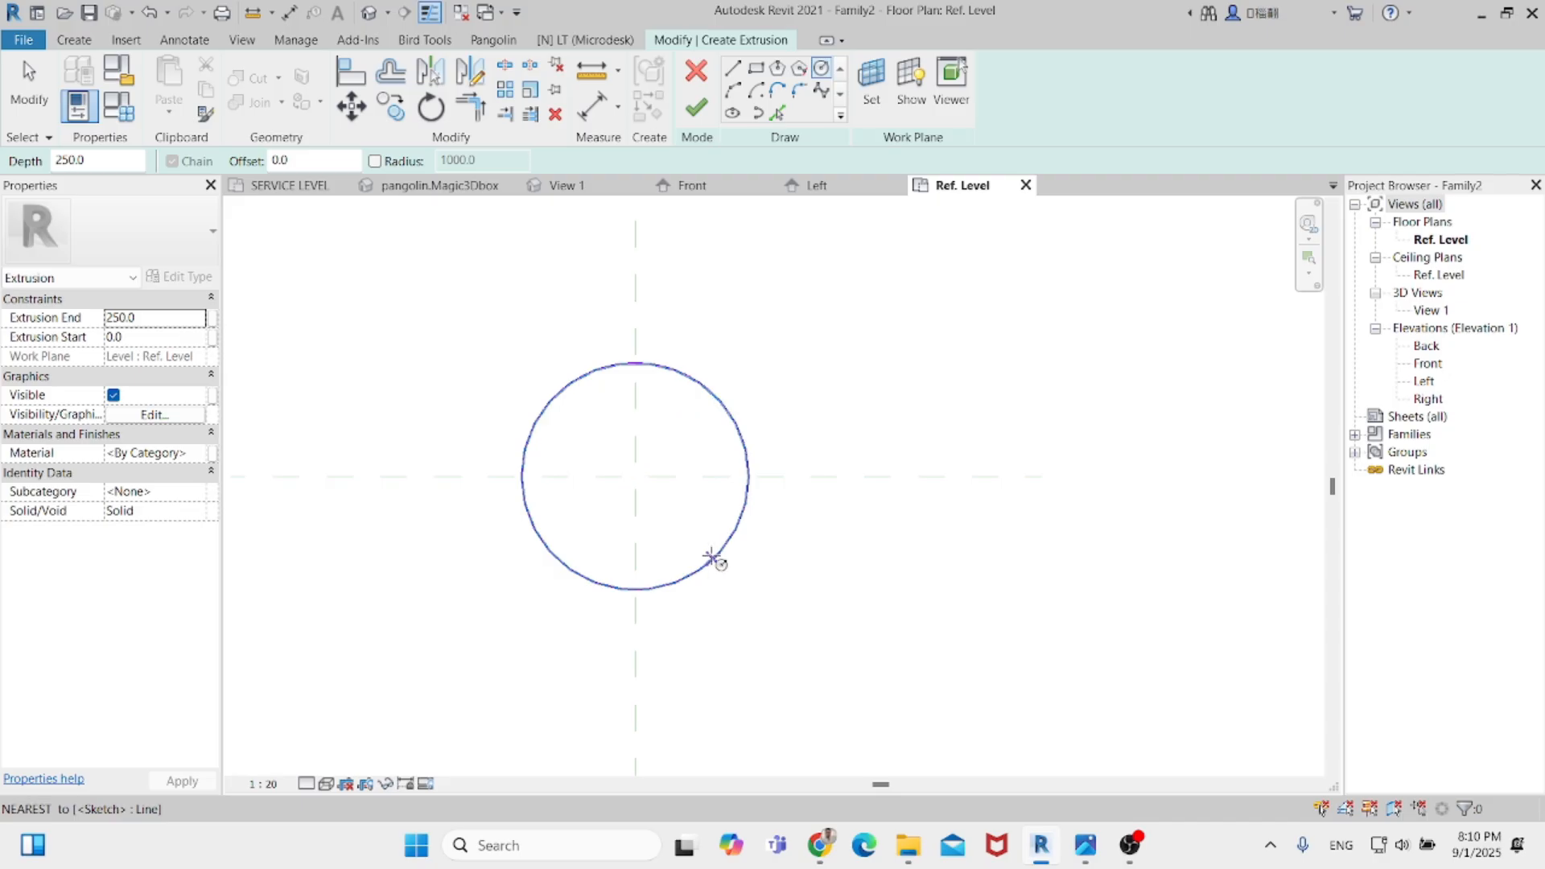
key("Escape")
key("Escape")
left_click(714, 554)
left_click(673, 423)
type("200")
key("Return")
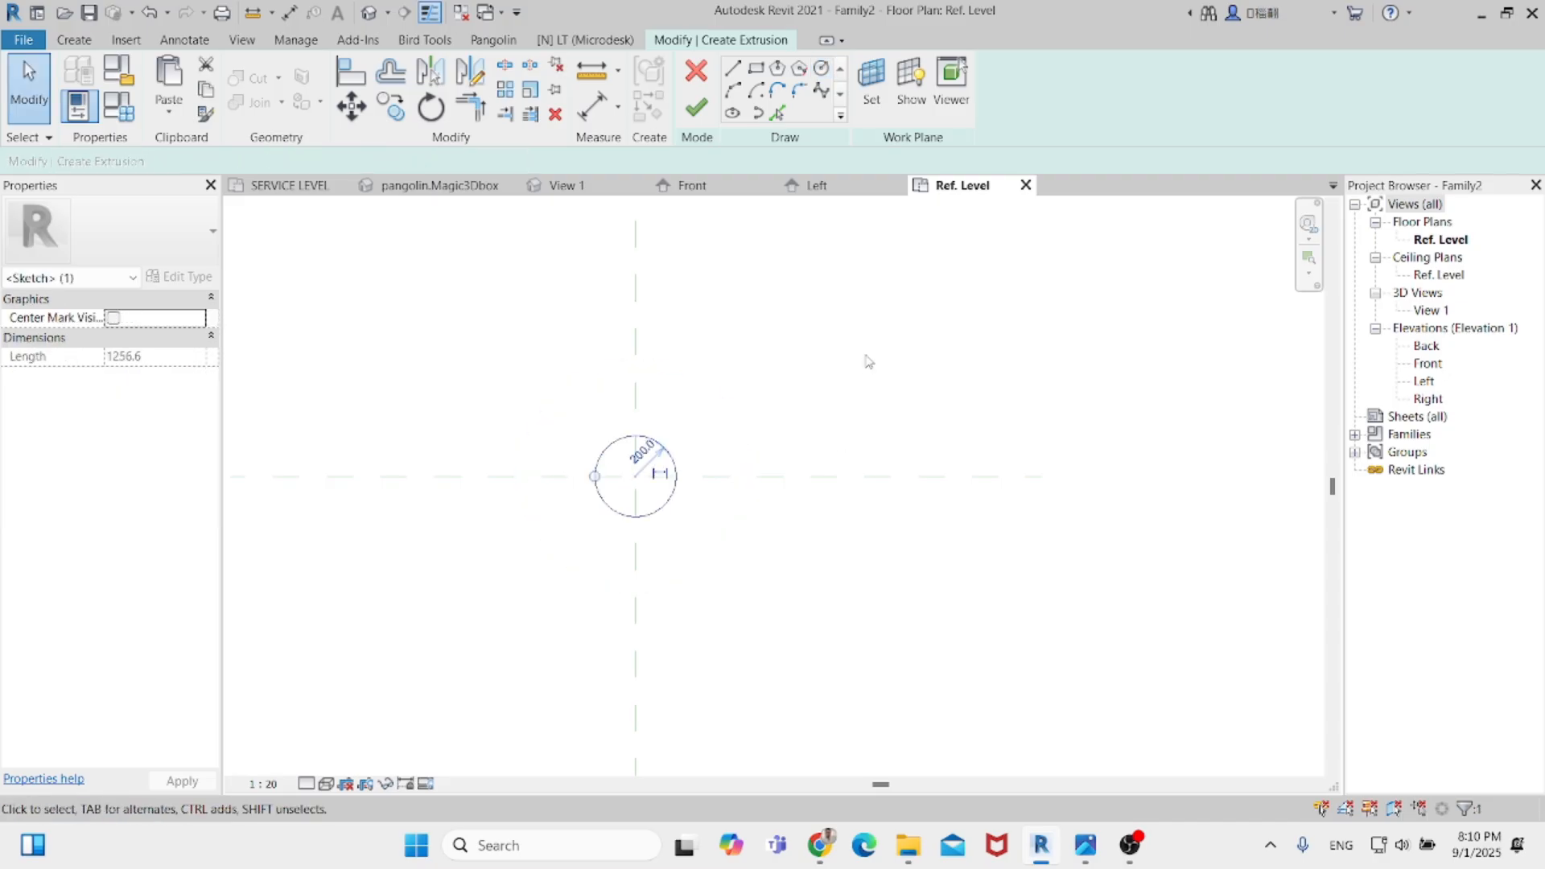
Finish the circle's extrusion and set its depth to 10 mm.
left_click(696, 112)
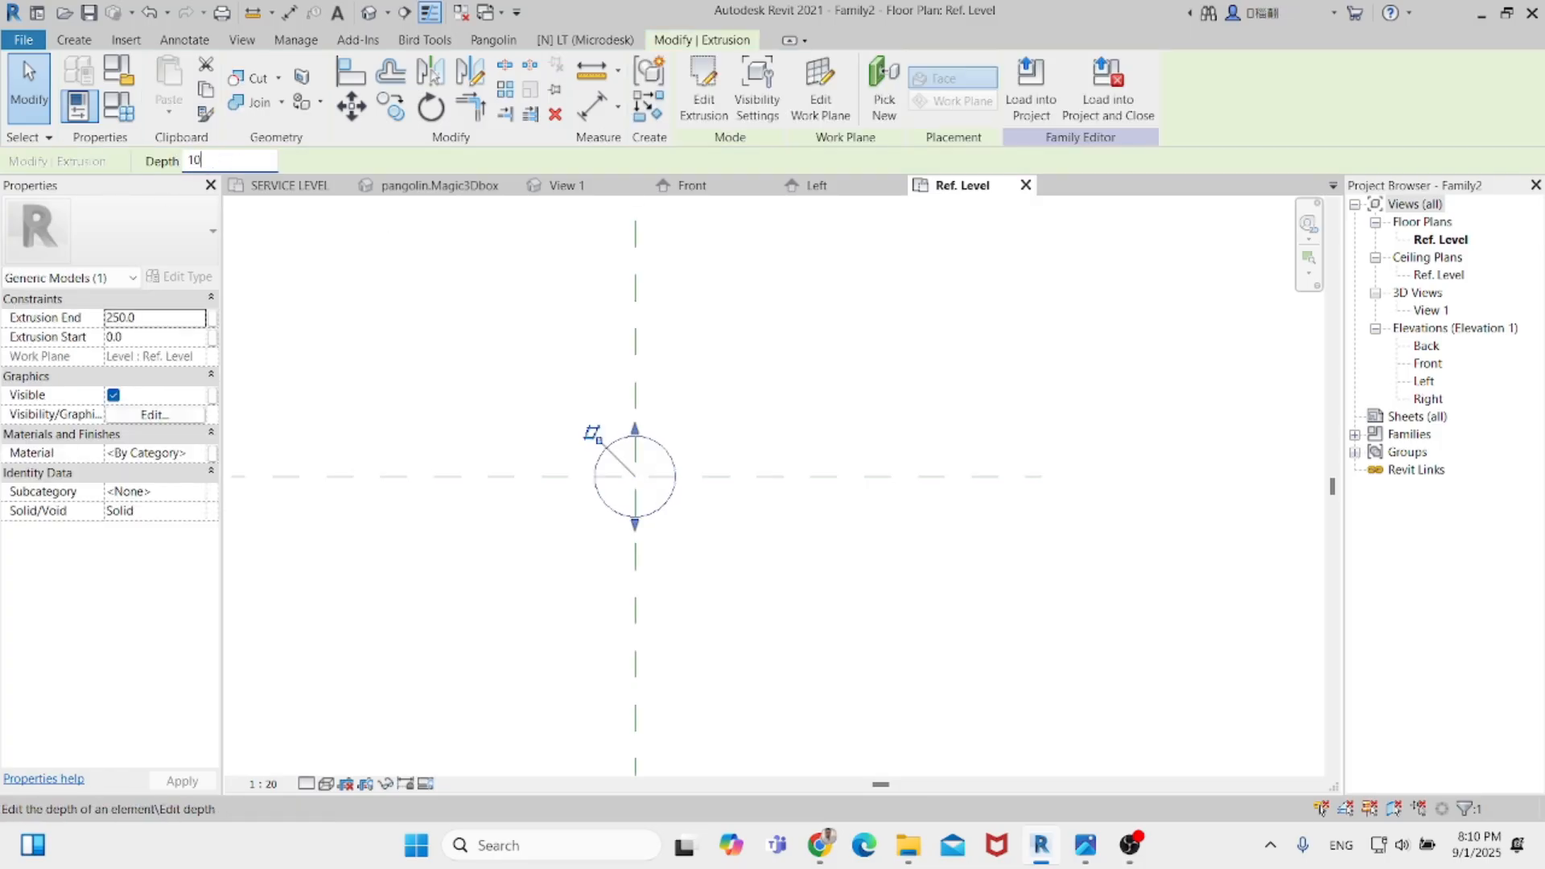
double_click(260, 152)
left_click(457, 700)
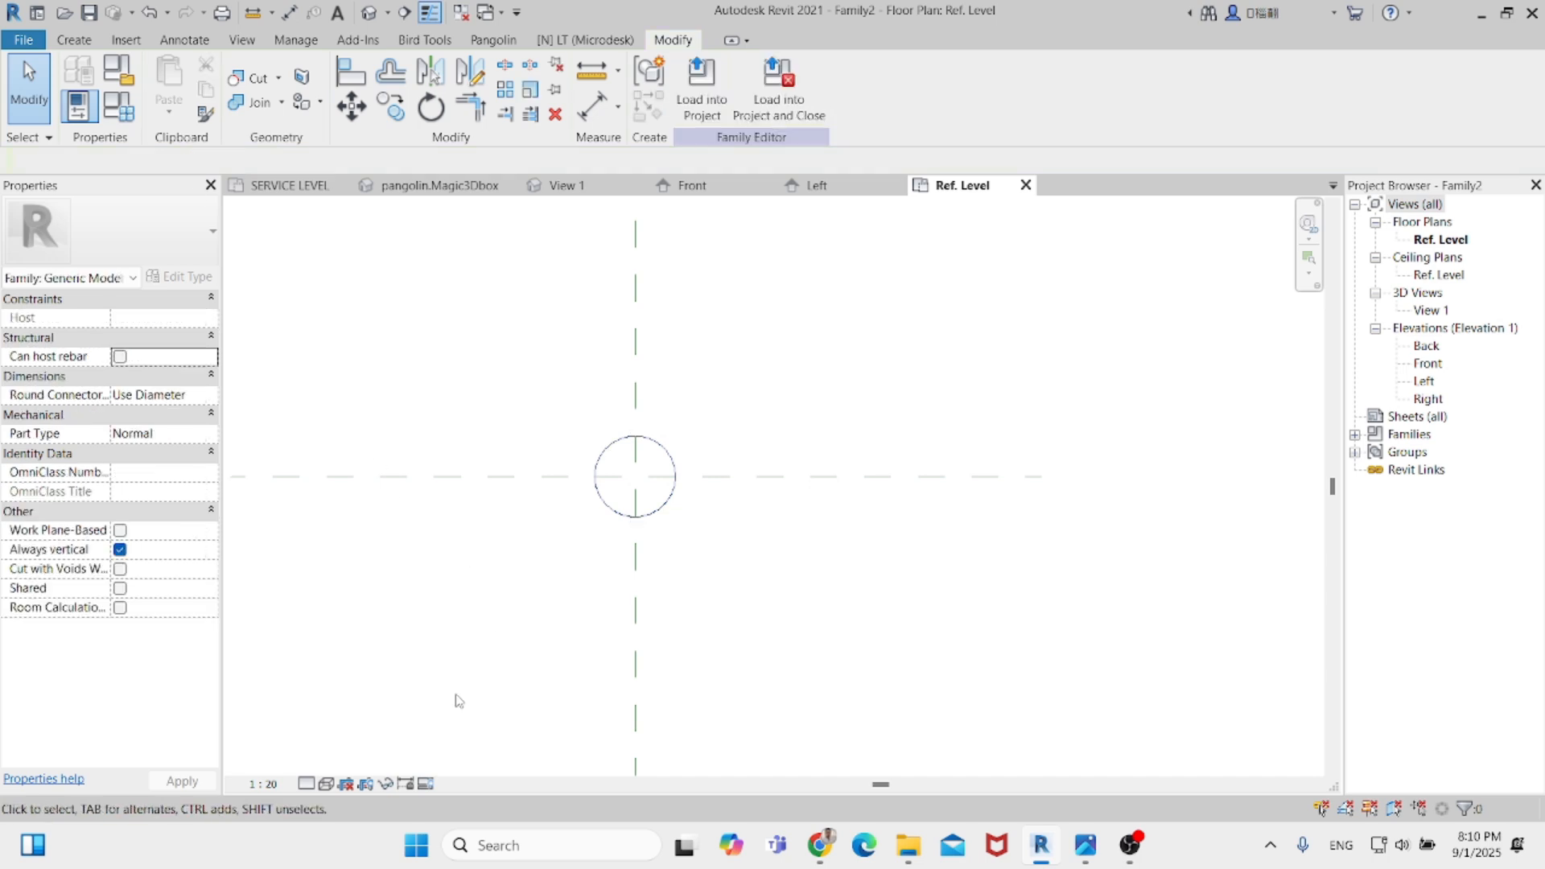
Open 3D View 1 and set it to Fine detail level with the Shaded visual style.
double_click(1430, 310)
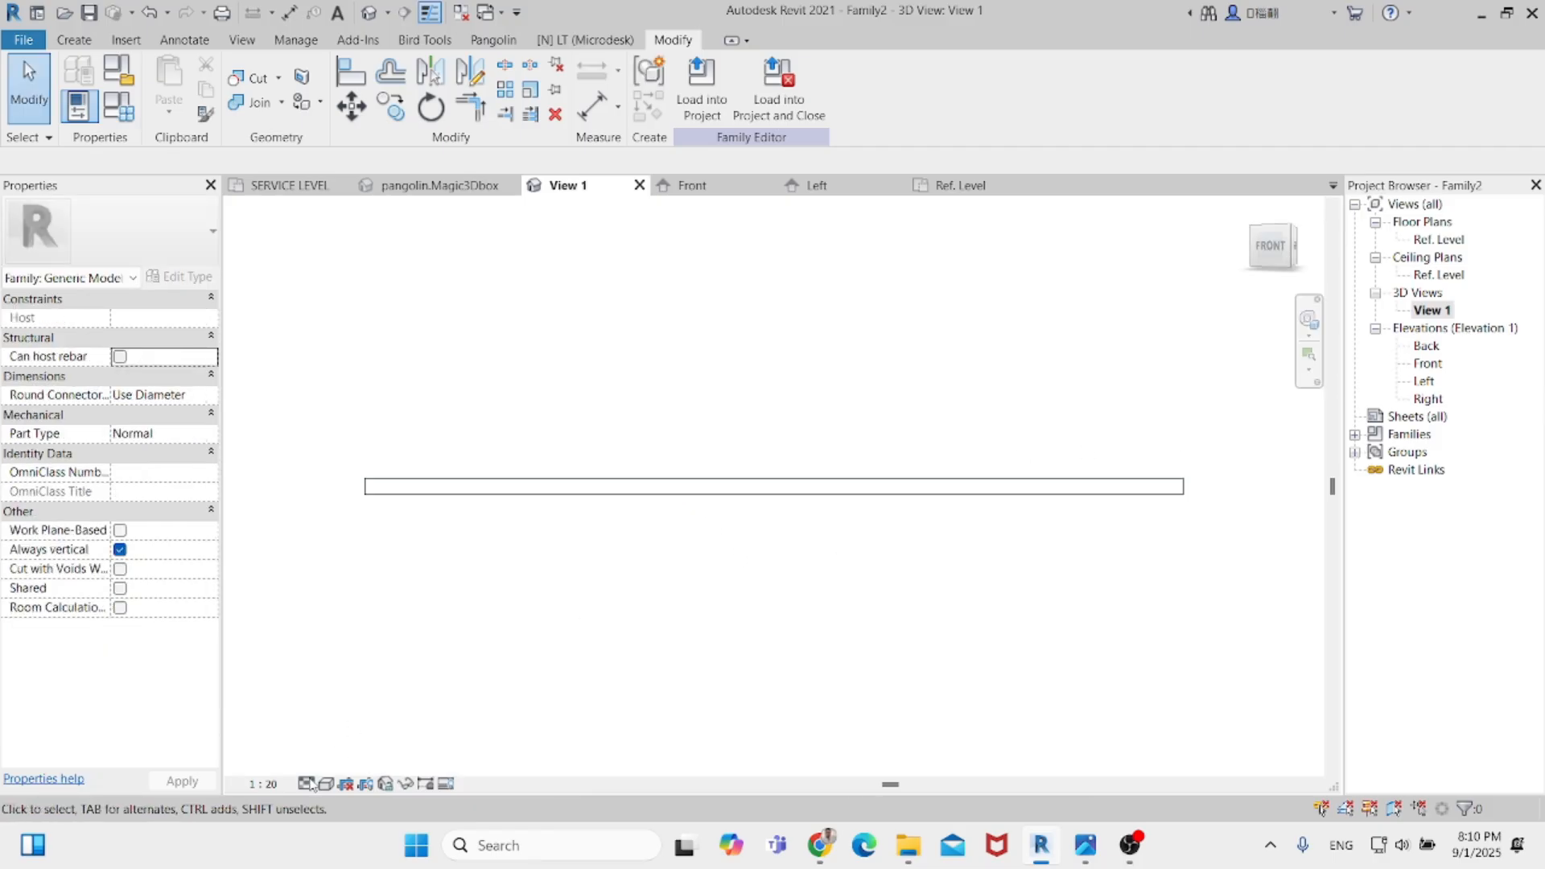
left_click(307, 783)
left_click(335, 763)
left_click(326, 783)
left_click(378, 723)
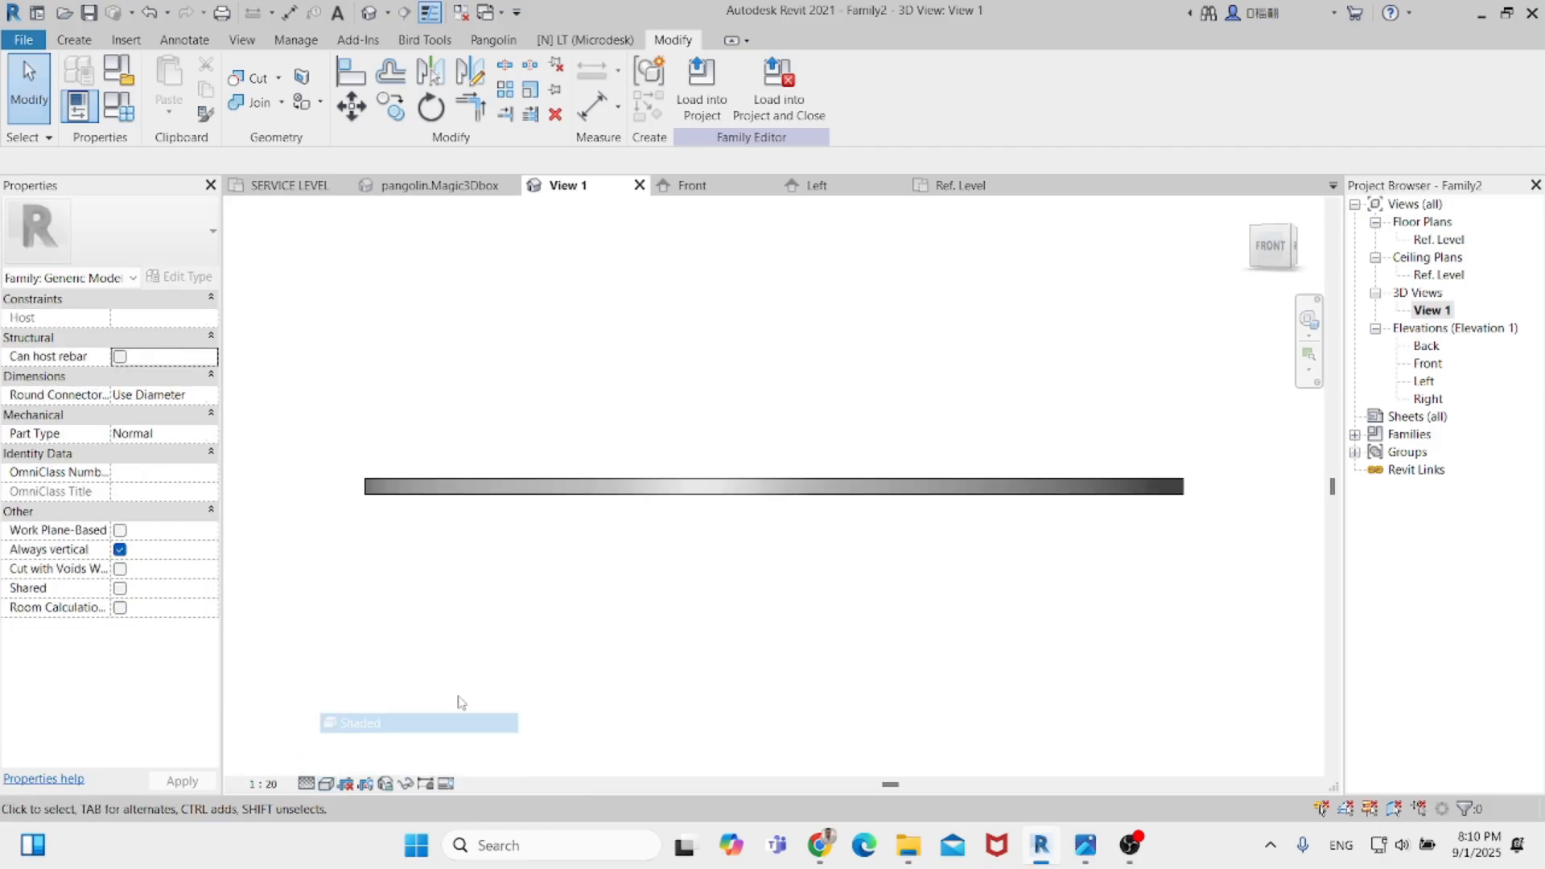
middle_click_drag(459, 702, 561, 704, "shift")
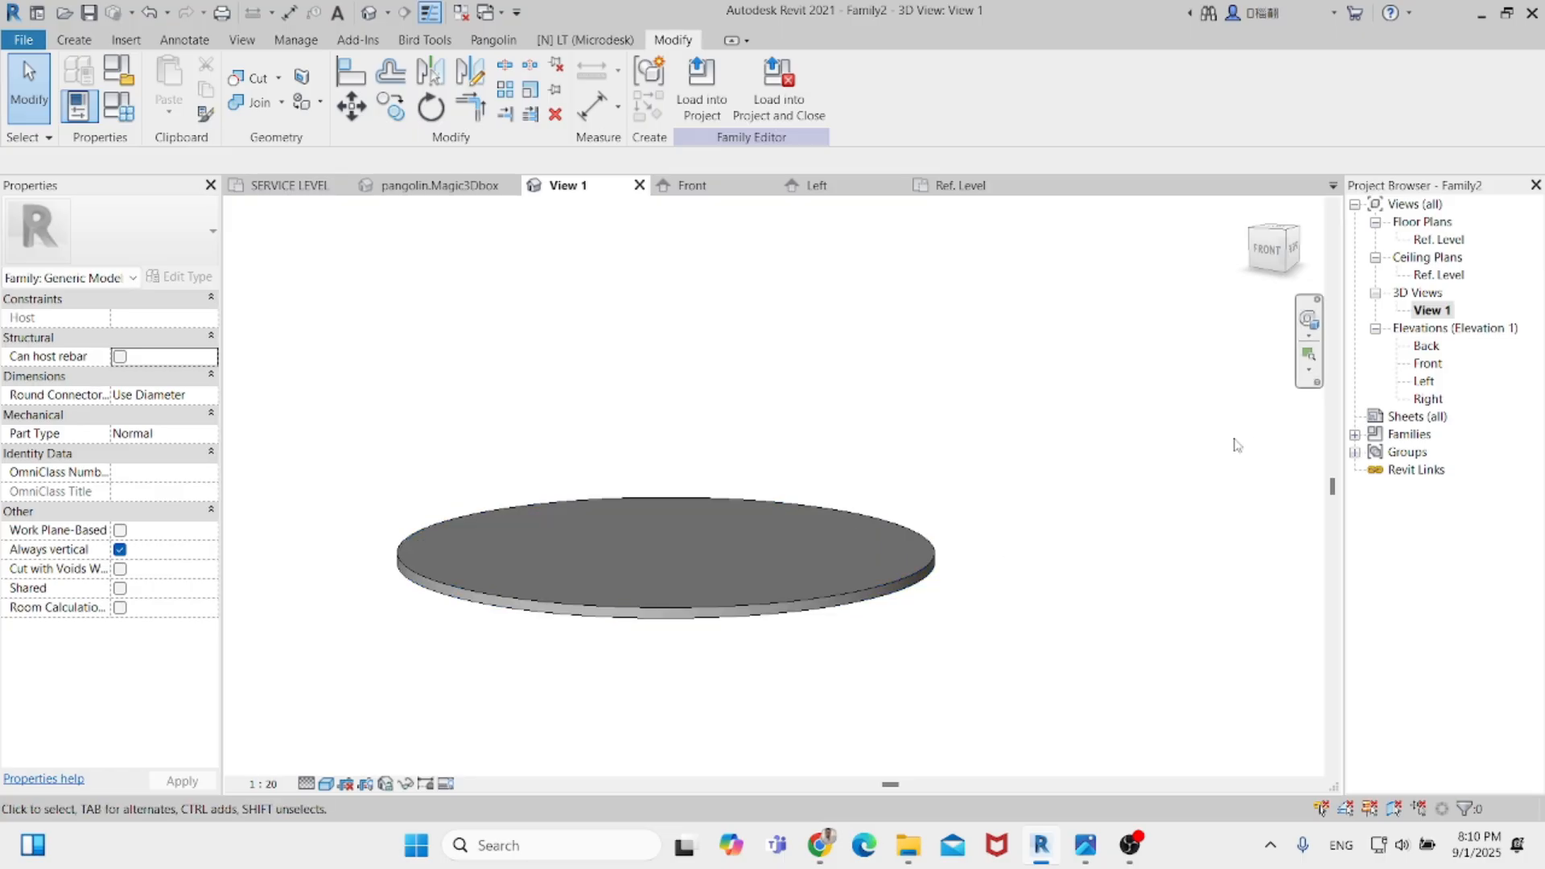
Sketch a second extrusion circle on Ref. Level, concentric with the disc, with a radius of 100 mm.
double_click(1439, 240)
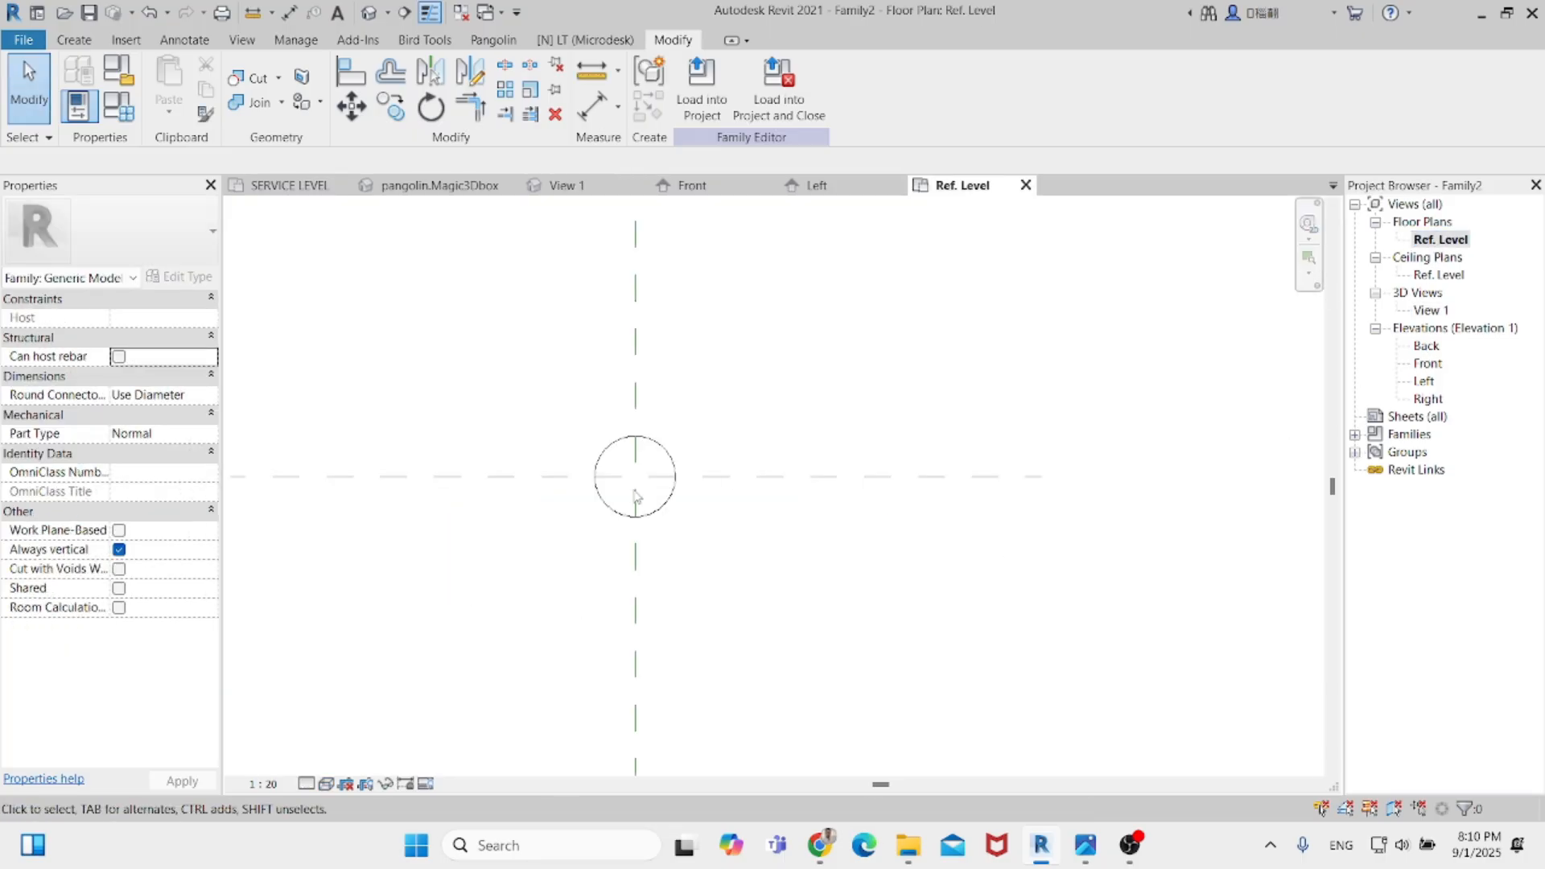
left_click(72, 40)
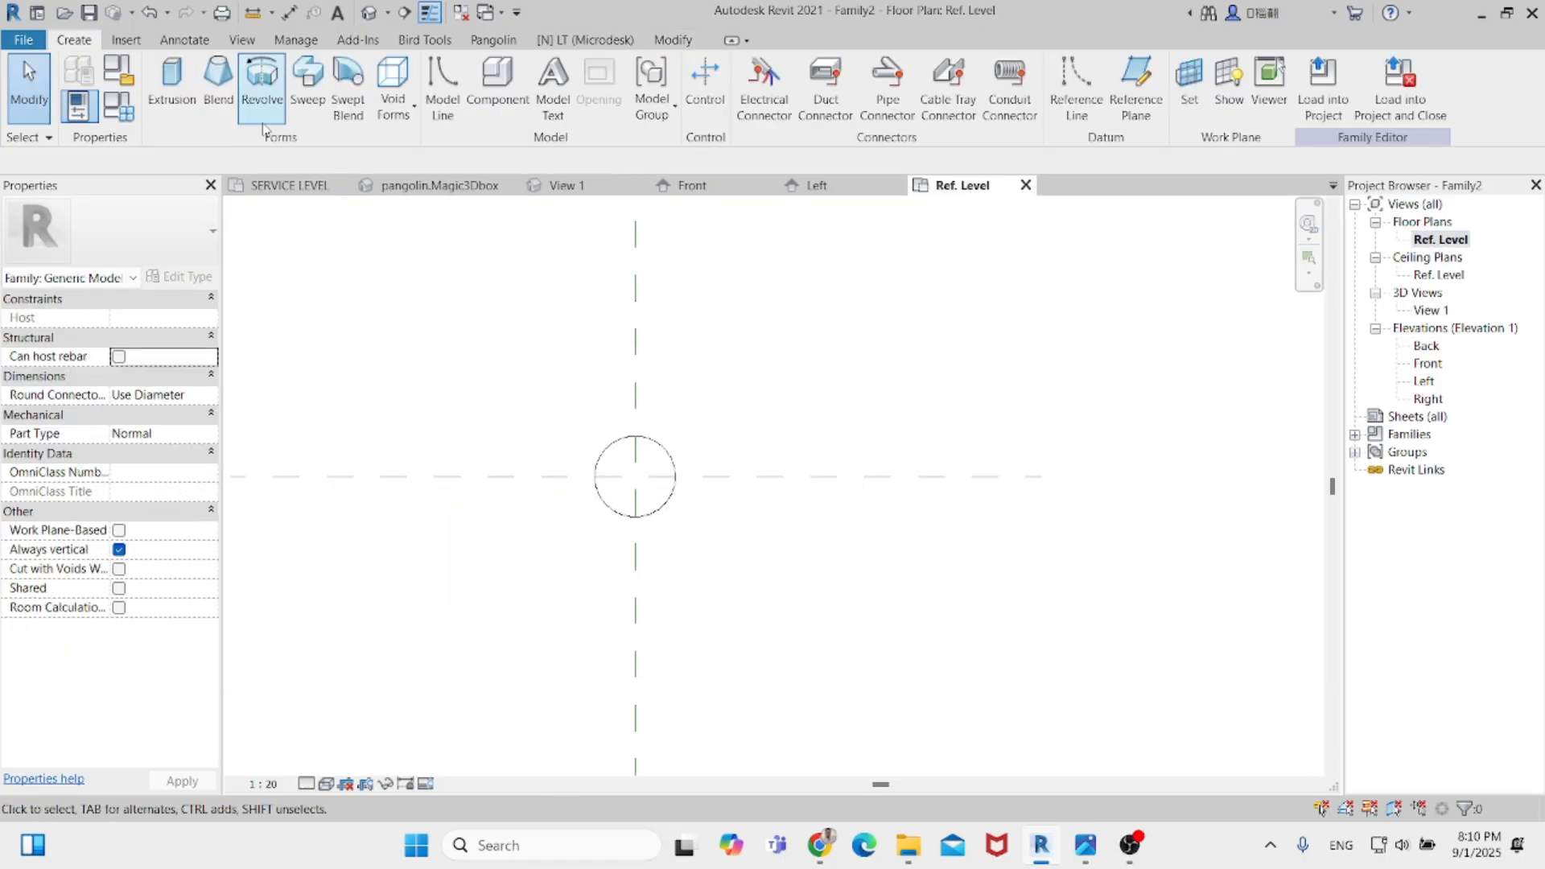
left_click(170, 80)
left_click(821, 67)
left_click(638, 475)
left_click(658, 496)
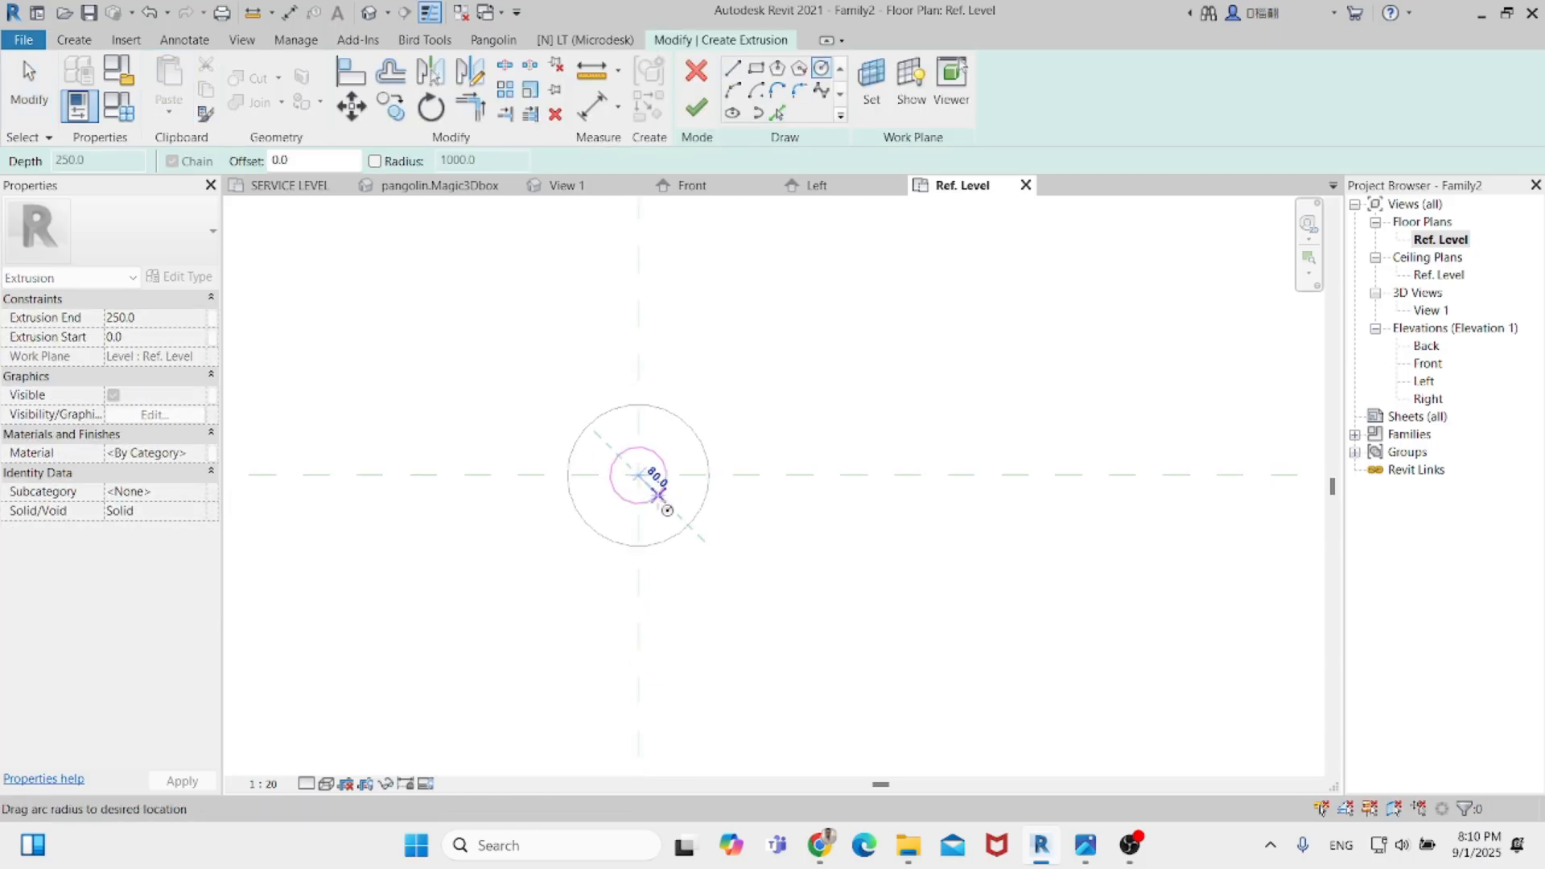
key("Escape")
left_click(659, 504)
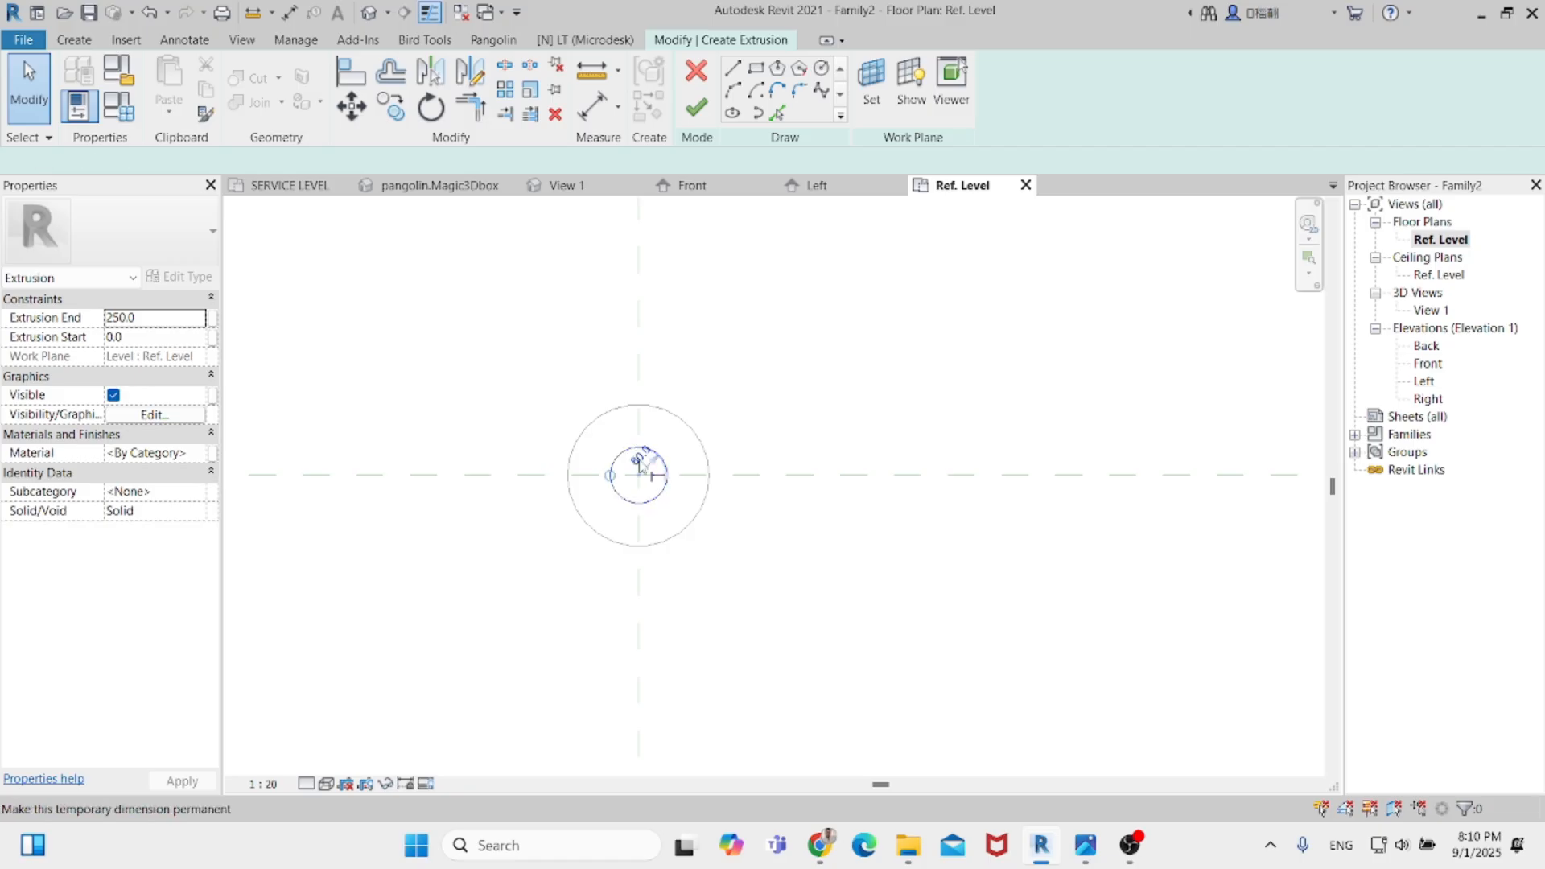
left_click(641, 457)
key("Return")
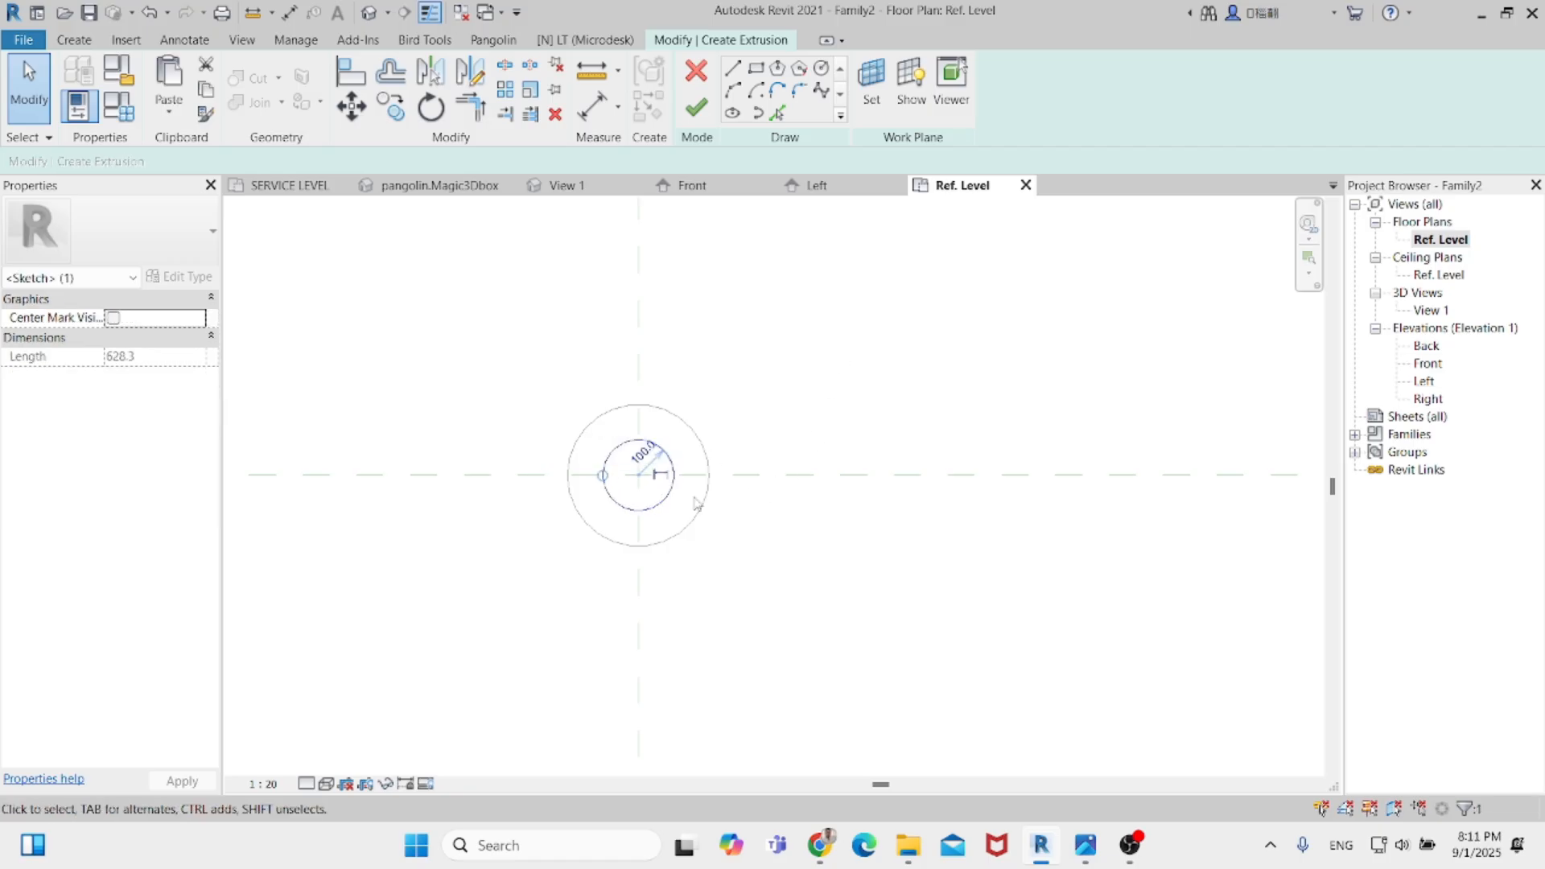
Finish the inner circle's extrusion and set its depth to 35 mm.
left_click(697, 109)
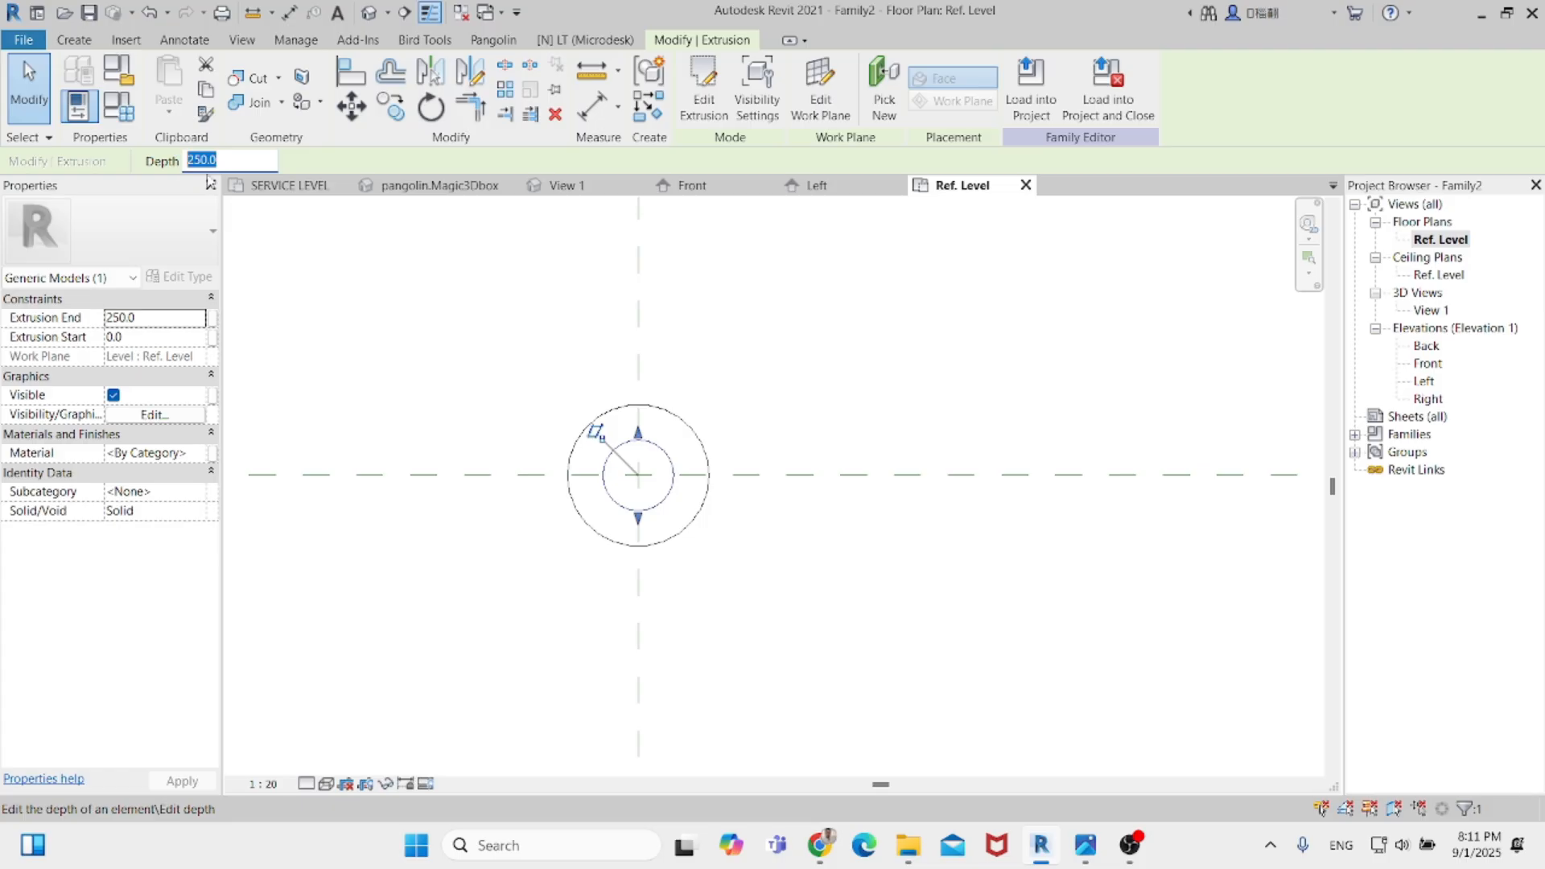
key("Return")
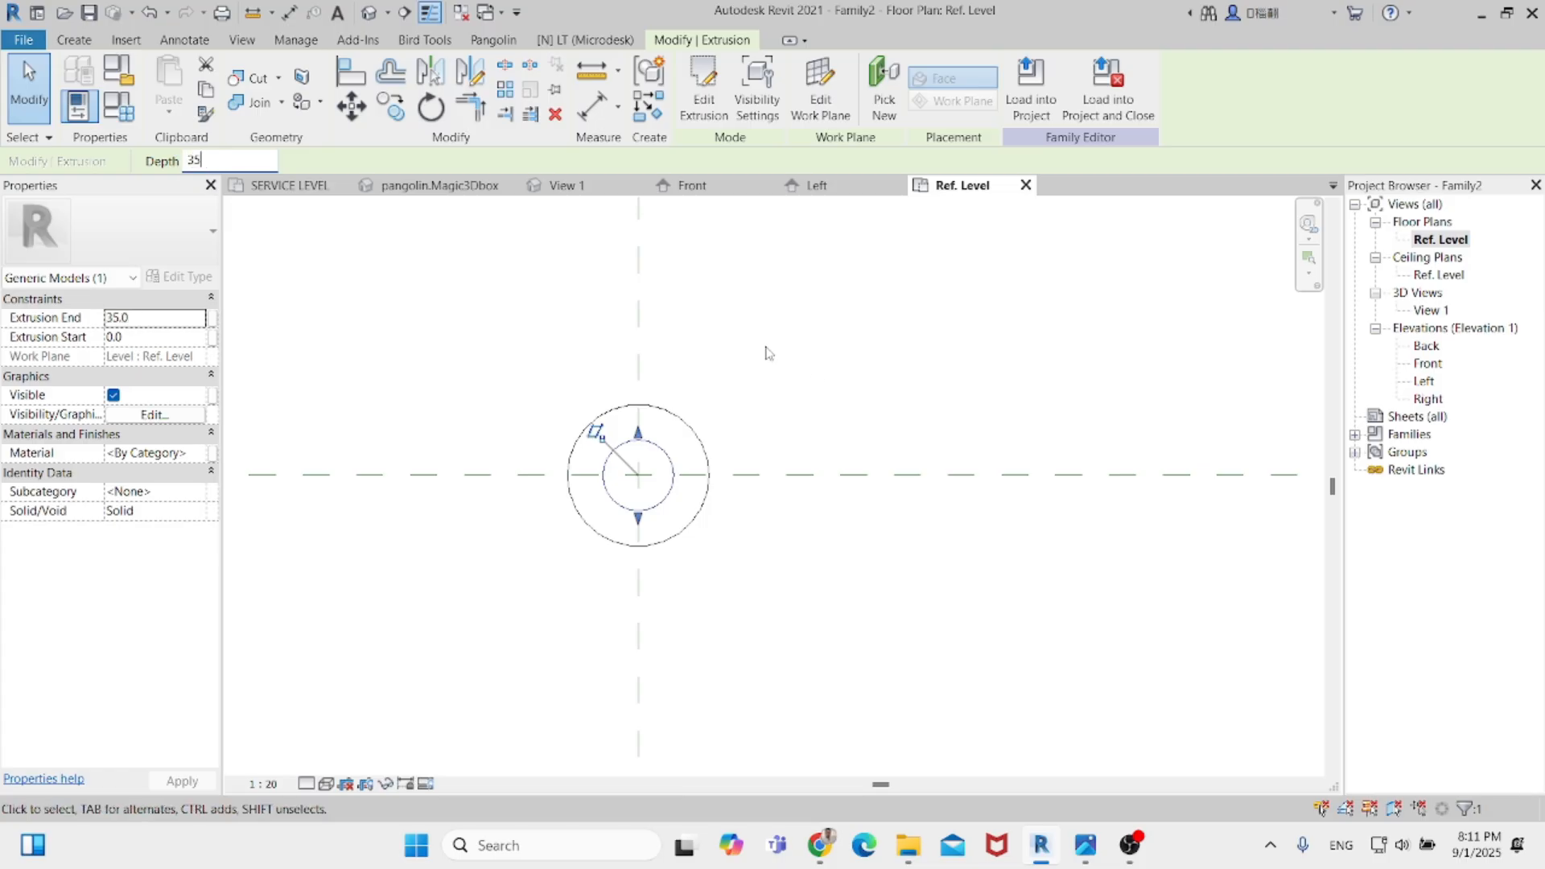
left_click(720, 318)
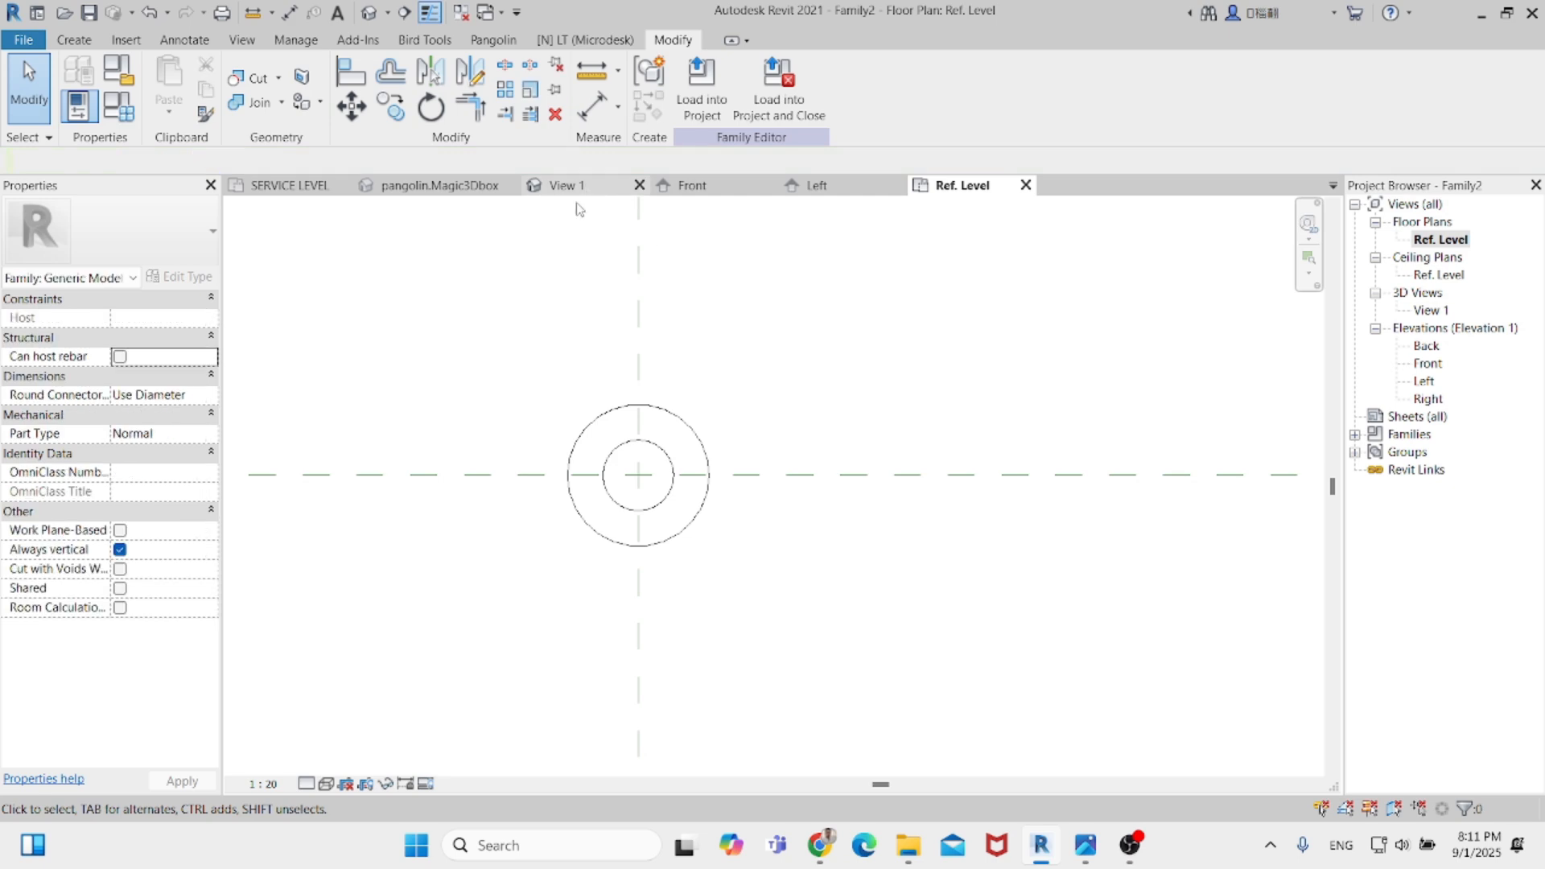
Move the inner cylinder up clear of the disc in the front-facing 3D view.
left_click(558, 187)
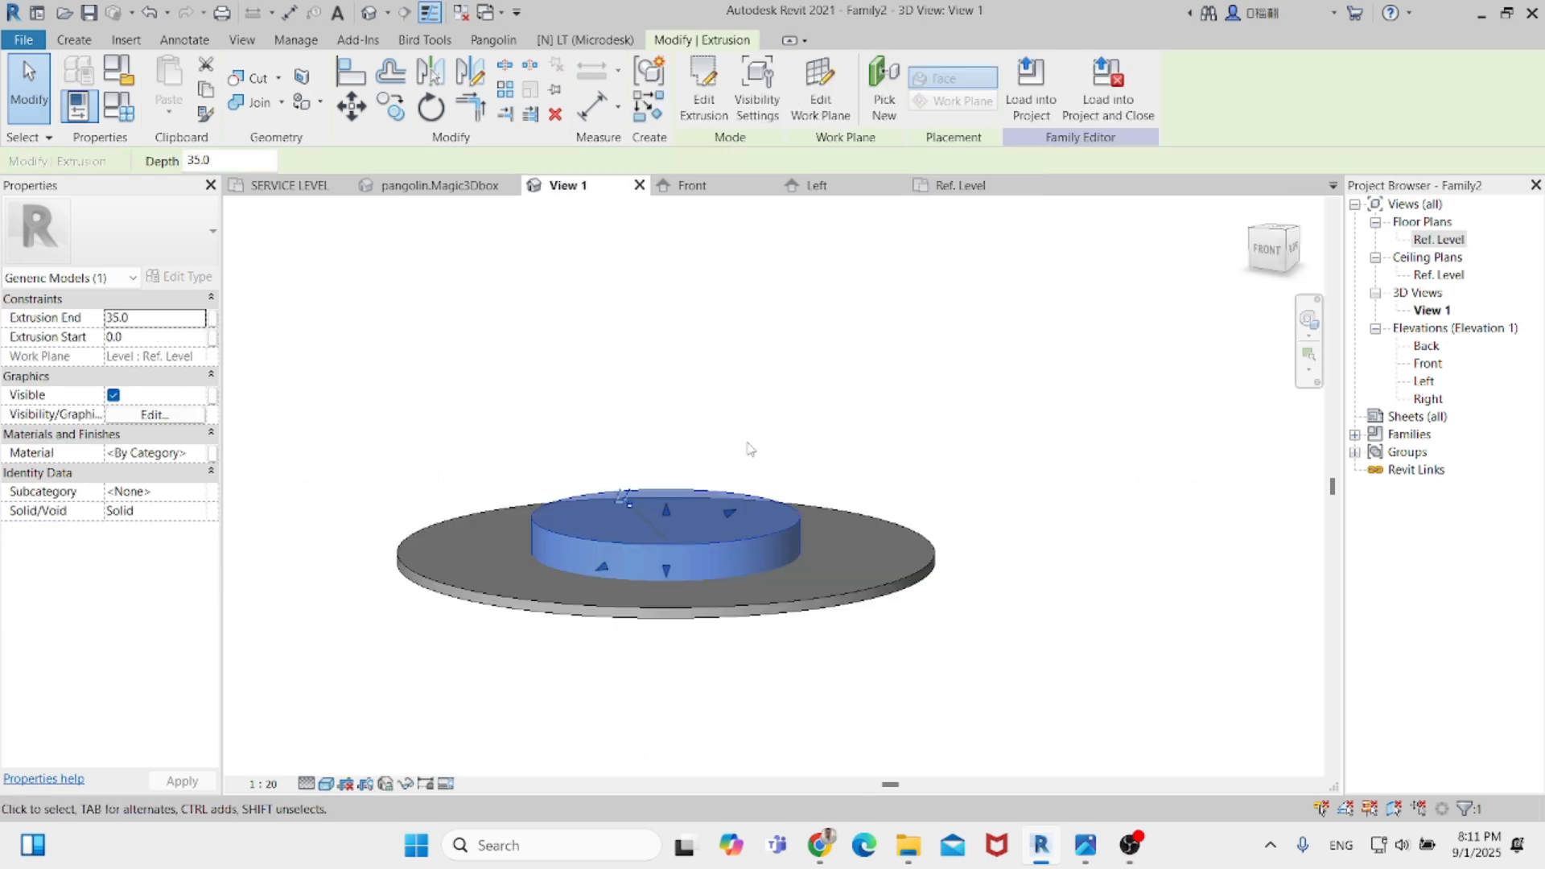
left_click(1268, 249)
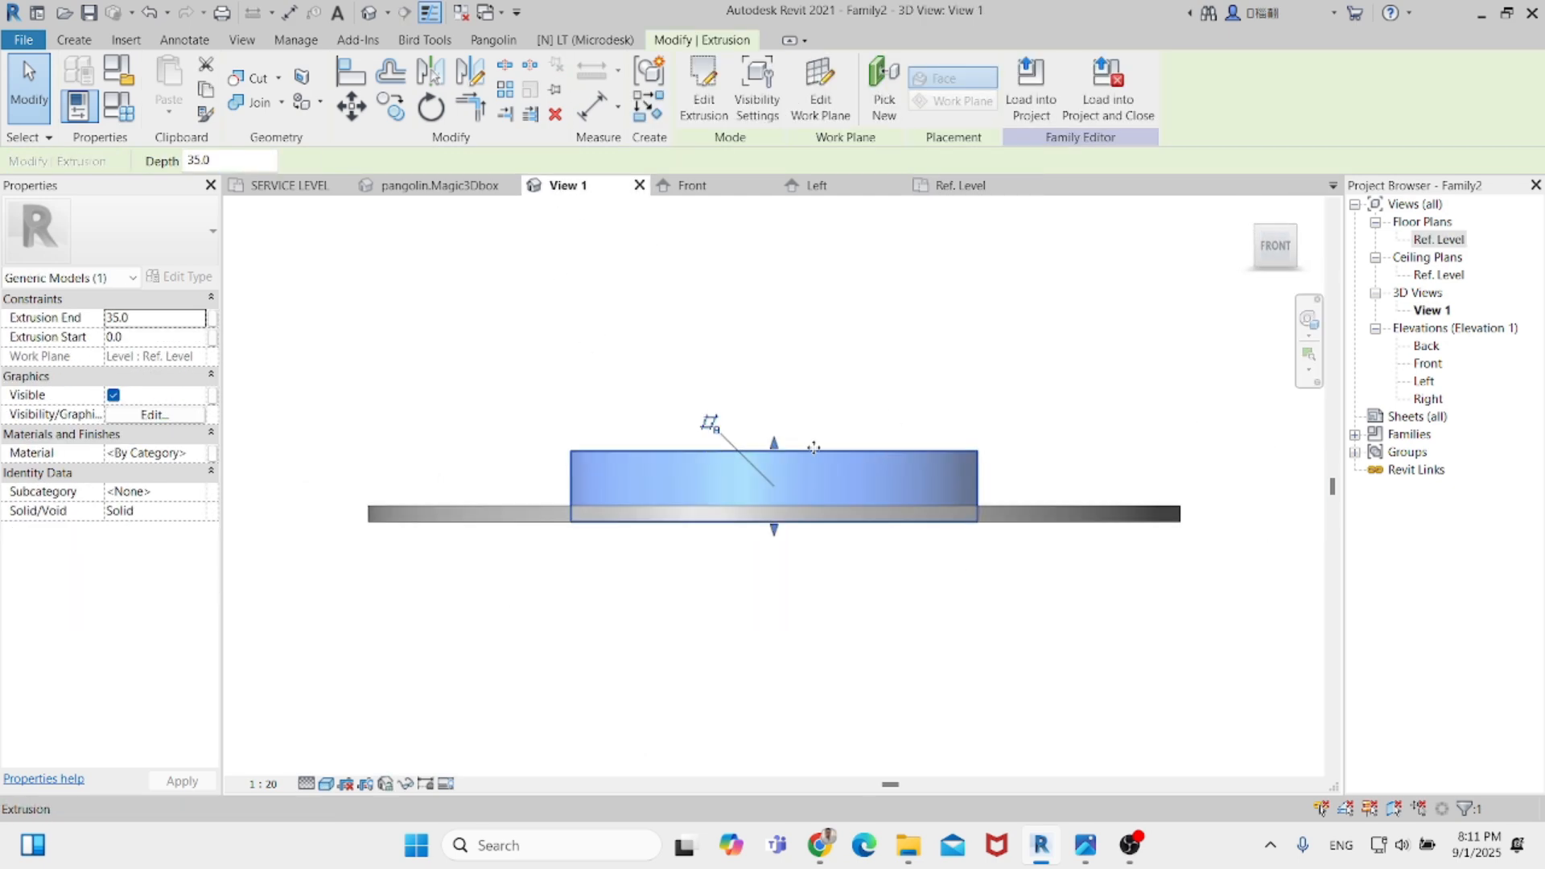
scroll(321, 255, "down", 2)
key("m")
key("v")
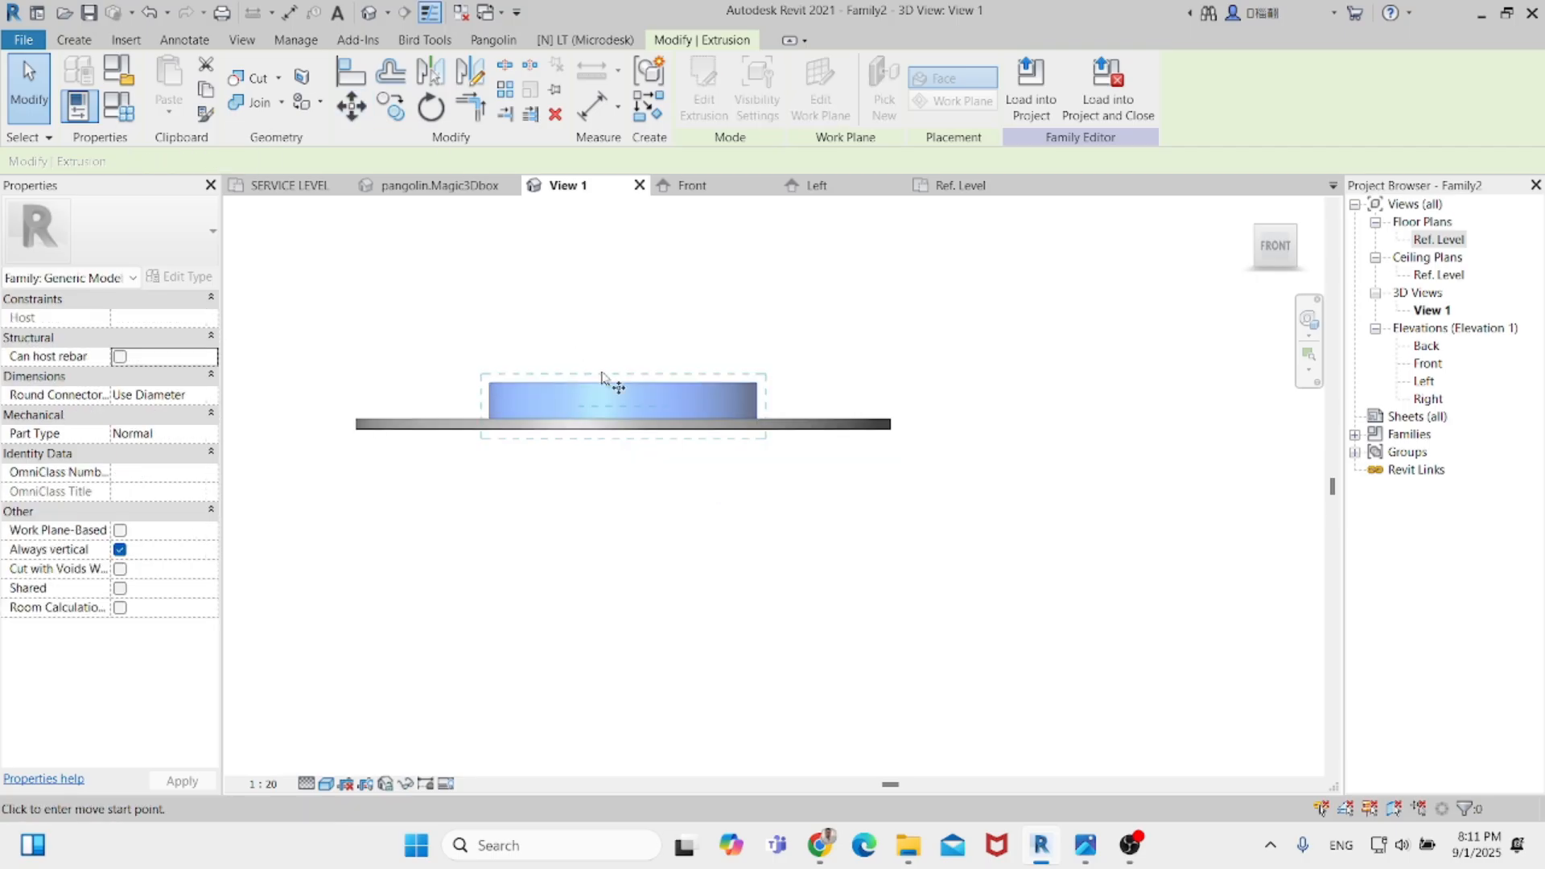
left_click(624, 385)
left_click(612, 313)
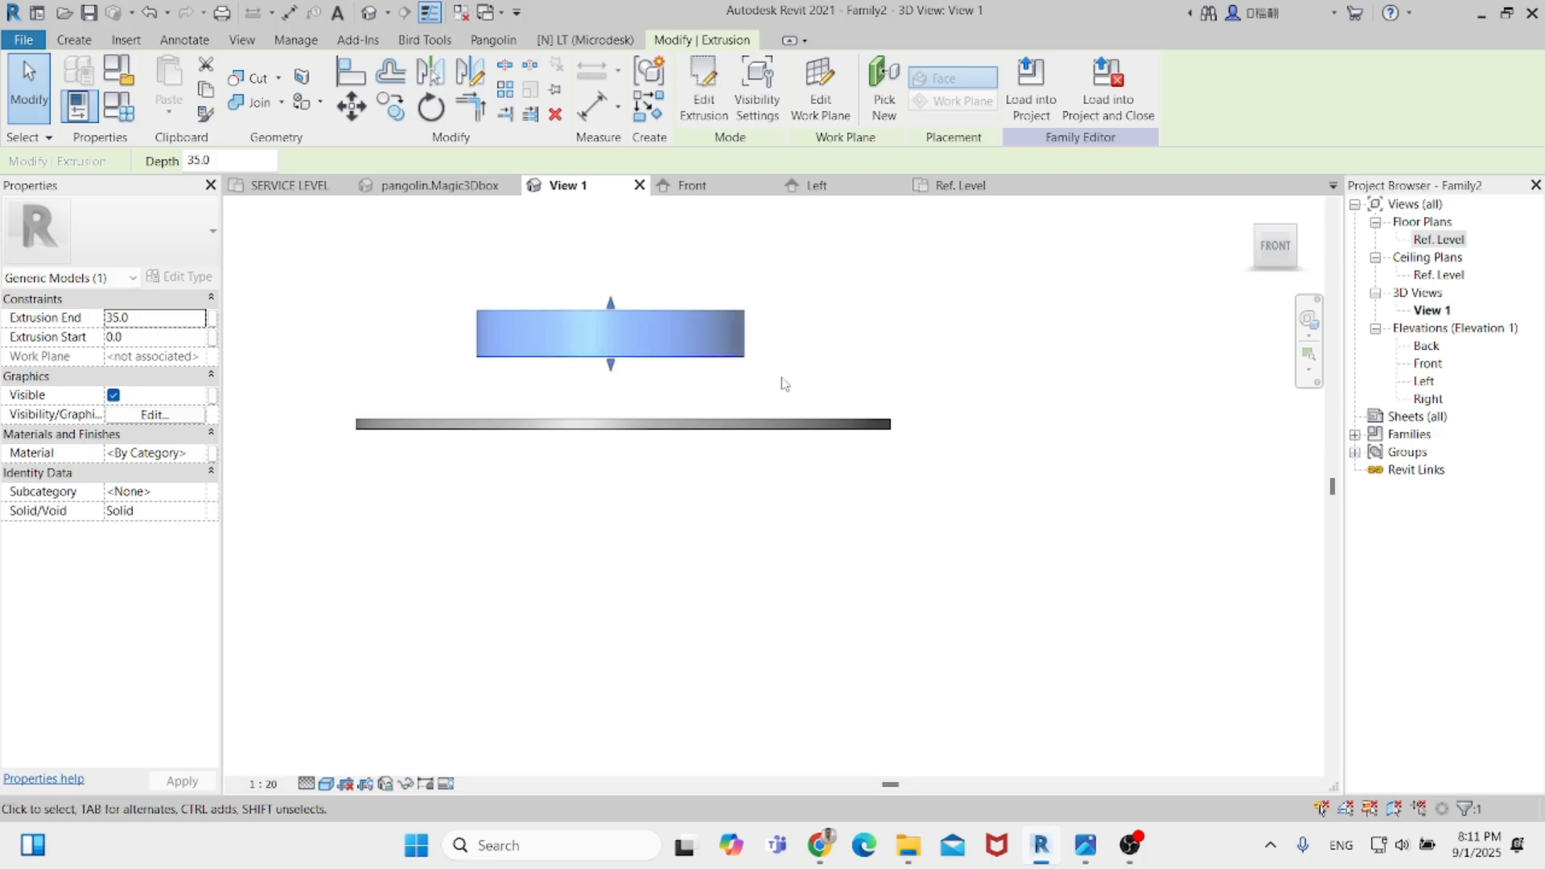
Move the inner cylinder in the Ref. Level plan so its centre aligns with the Center (Left/Right) reference plane.
double_click(1439, 239)
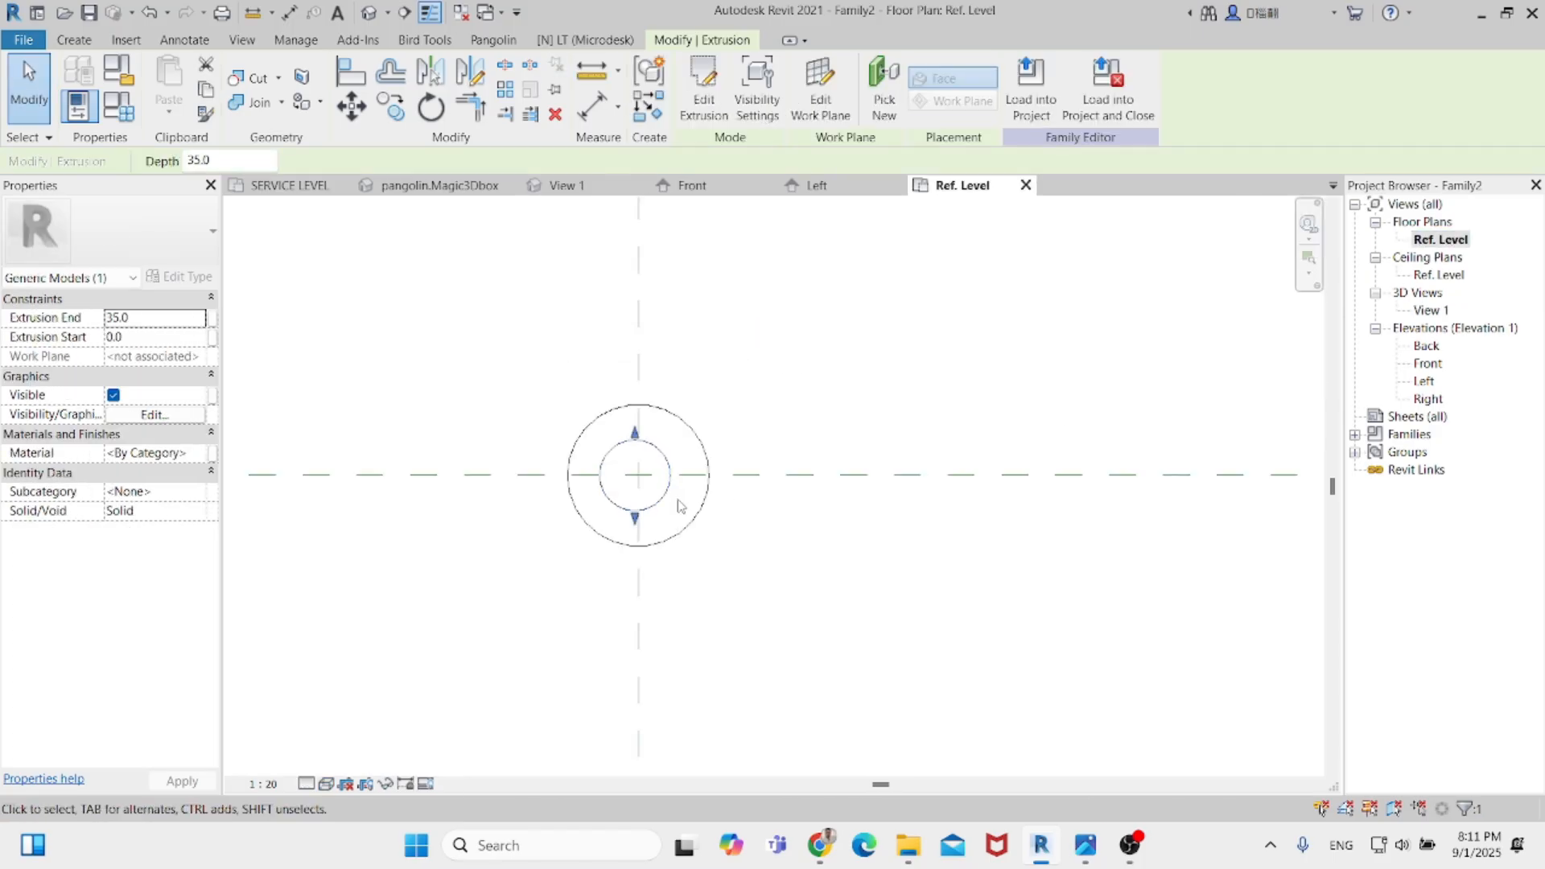
scroll(667, 497, "up", 3)
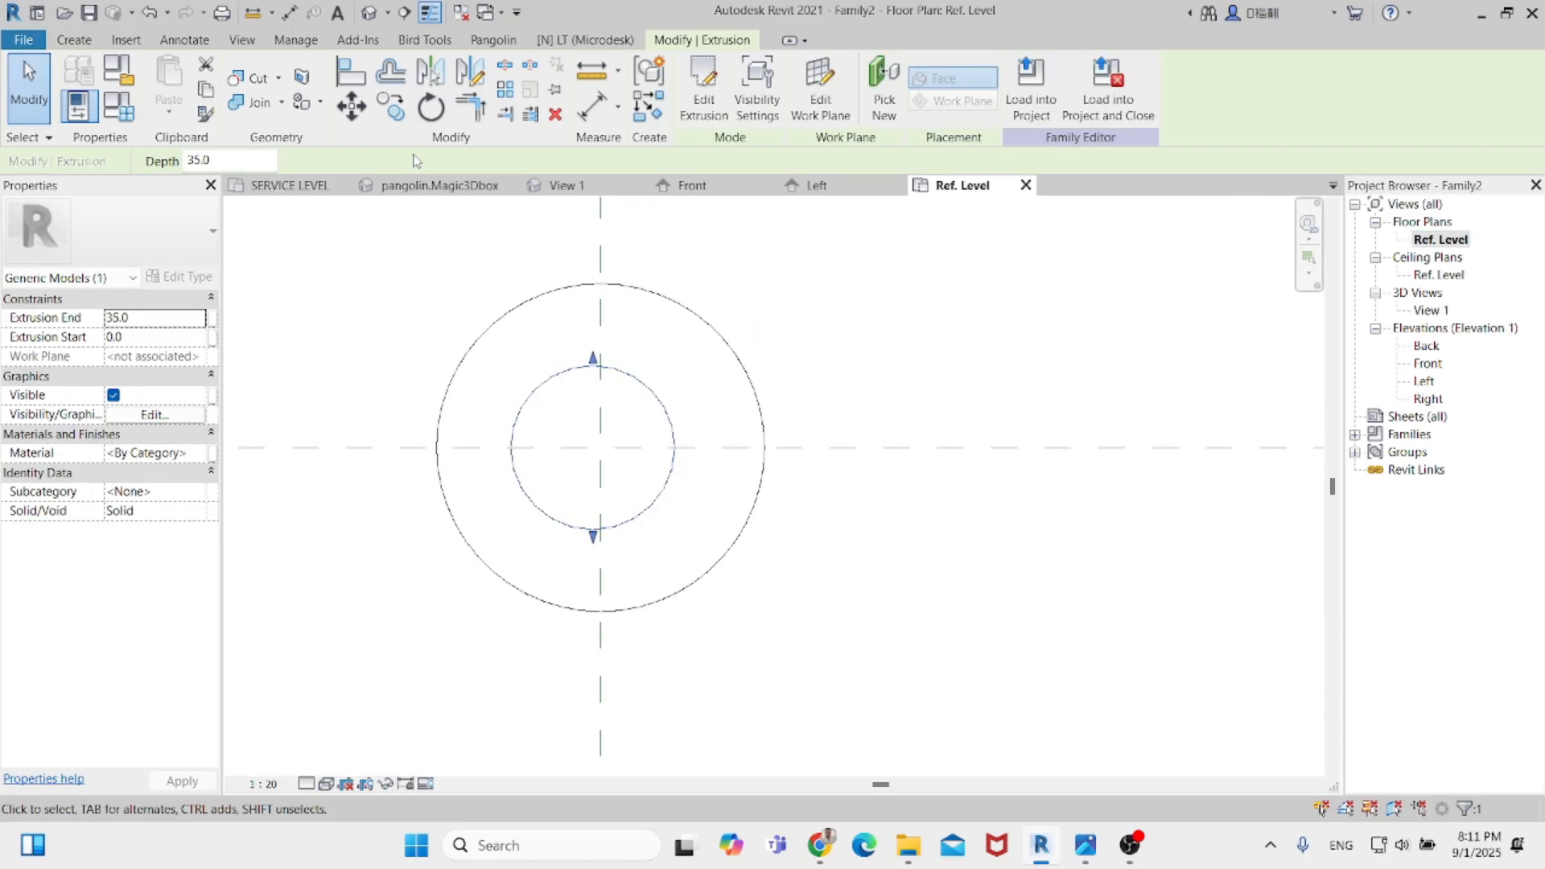
left_click(351, 118)
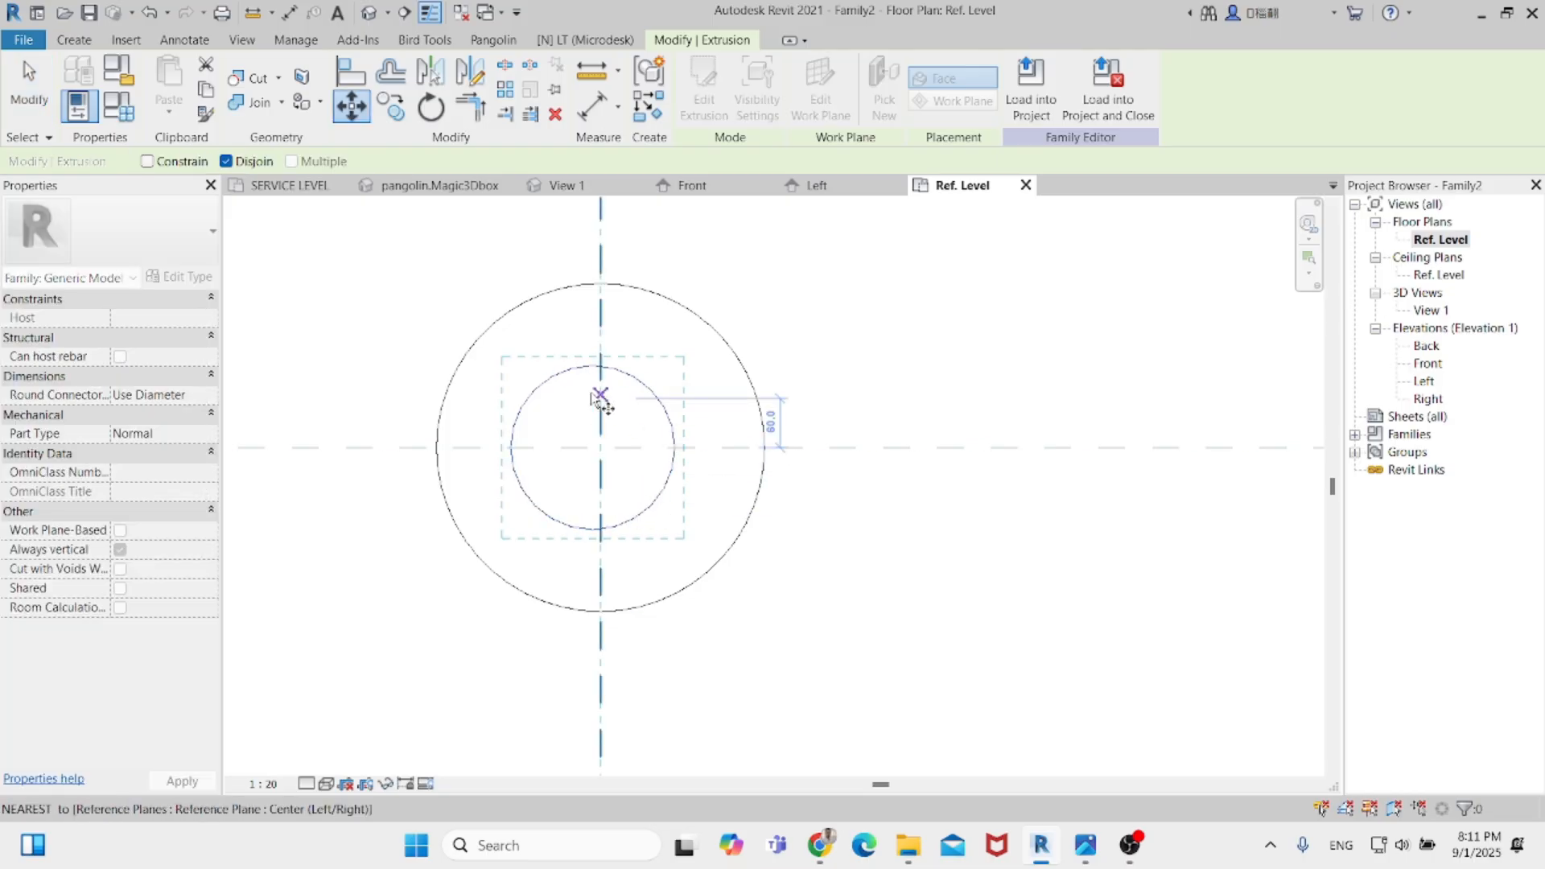
left_click(598, 366)
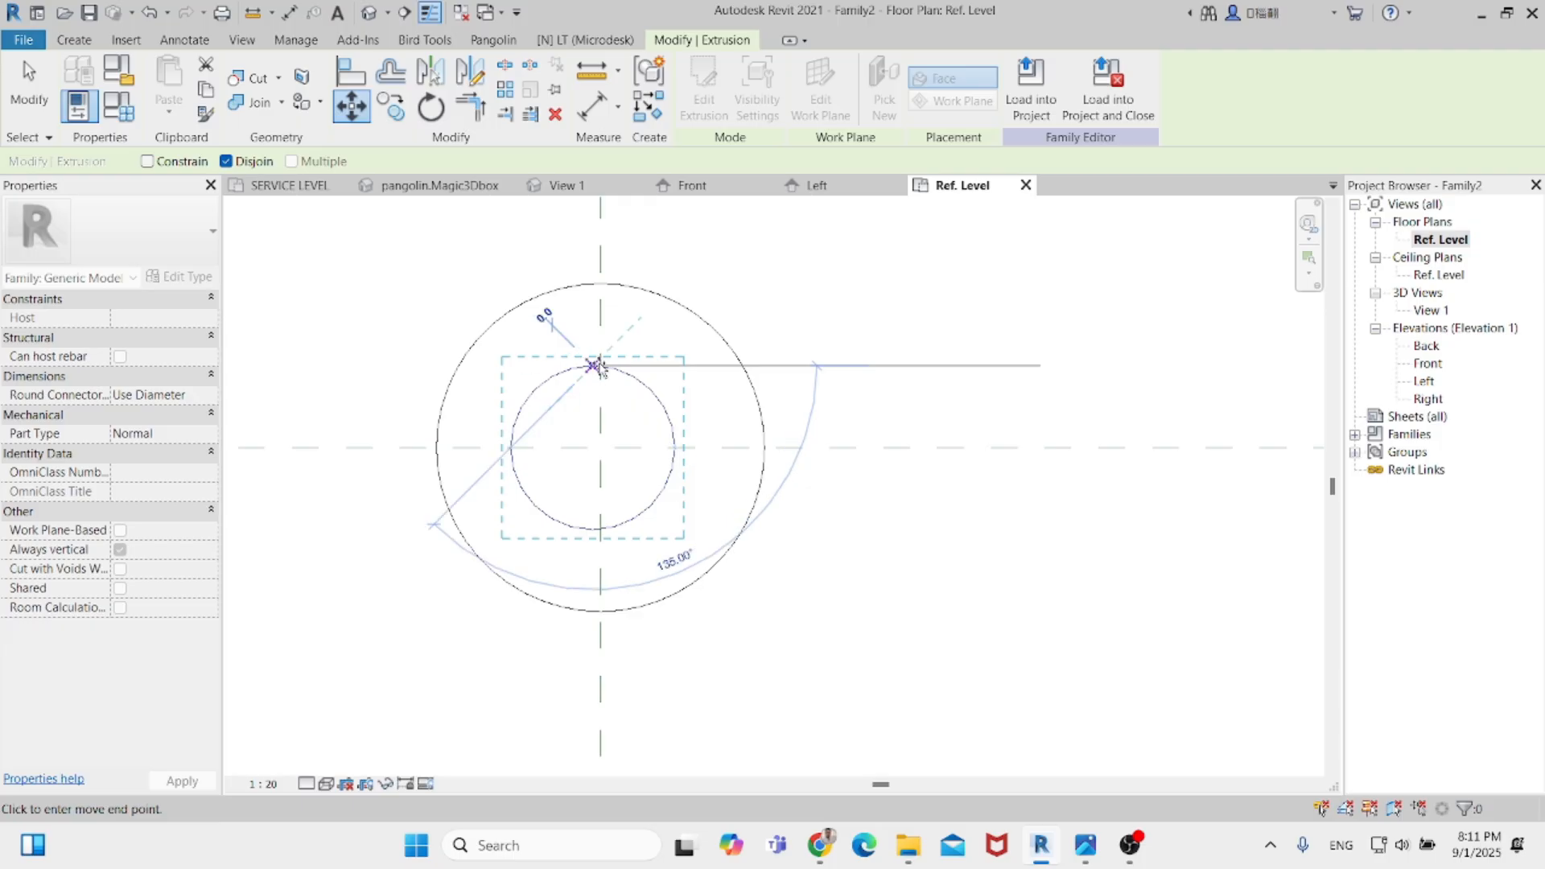
left_click(601, 366)
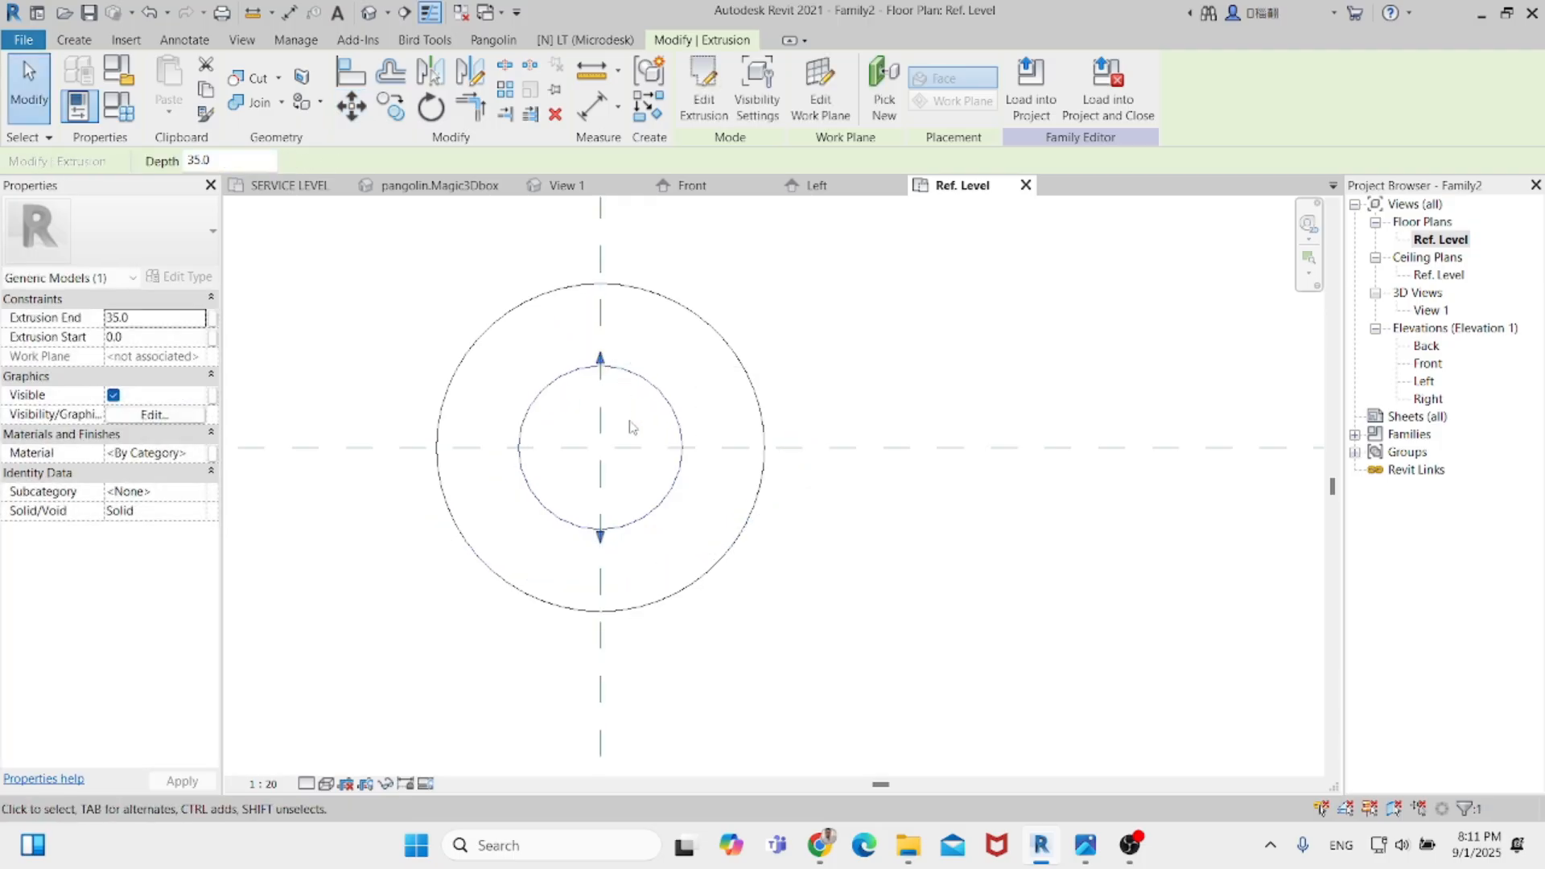
Add an aligned dimension in the Back elevation from the Ref. Level line to the inner cylinder's top edge.
double_click(1427, 347)
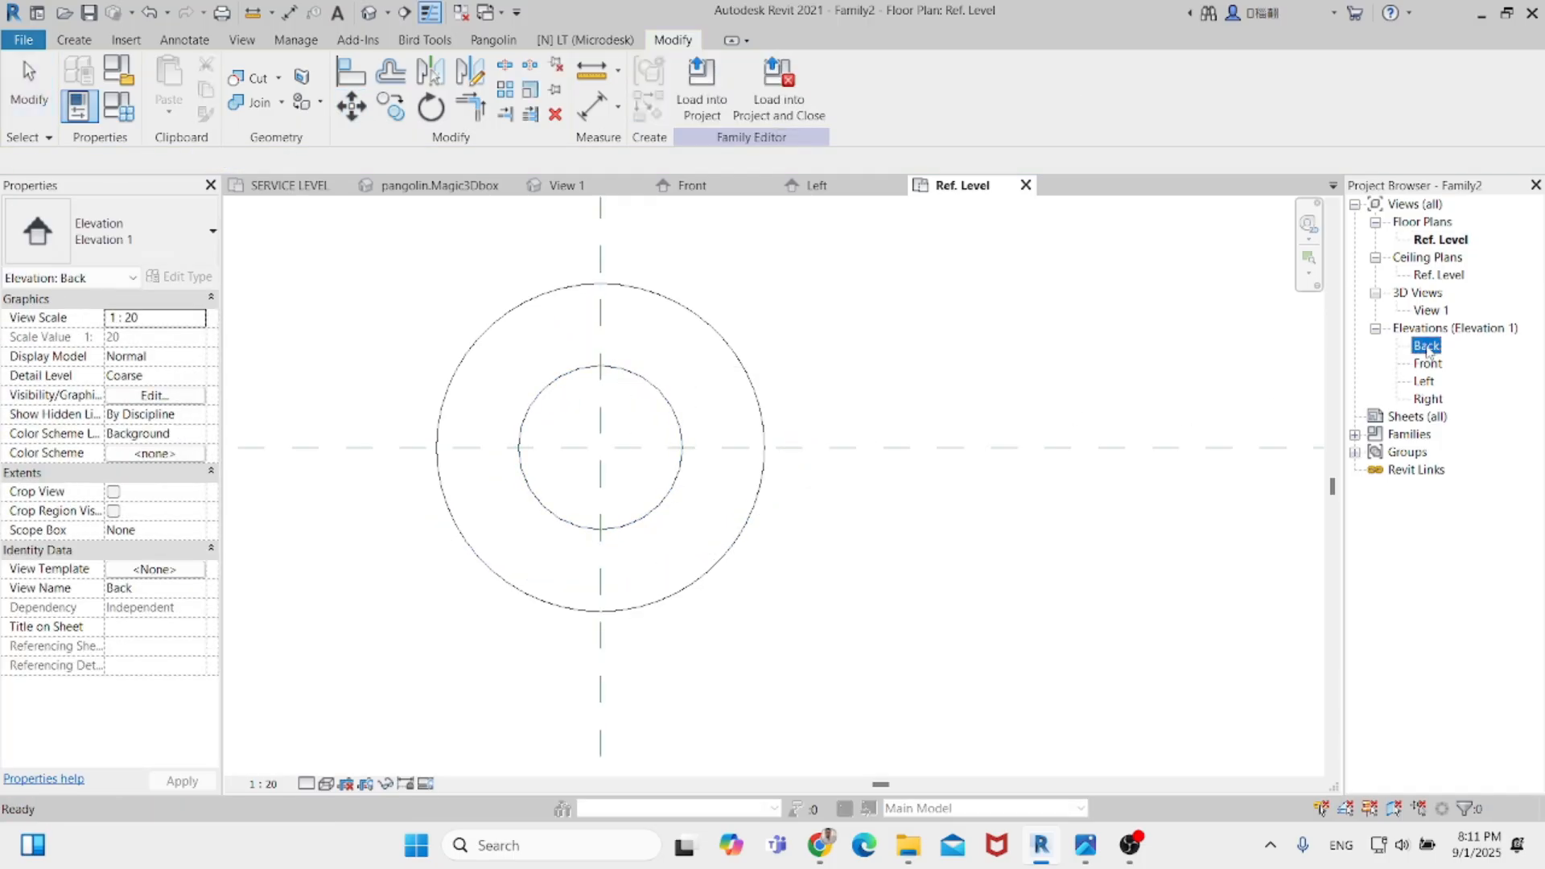
scroll(1224, 546, "up", 2)
middle_click_drag(1224, 545, 874, 545)
scroll(925, 487, "up", 8)
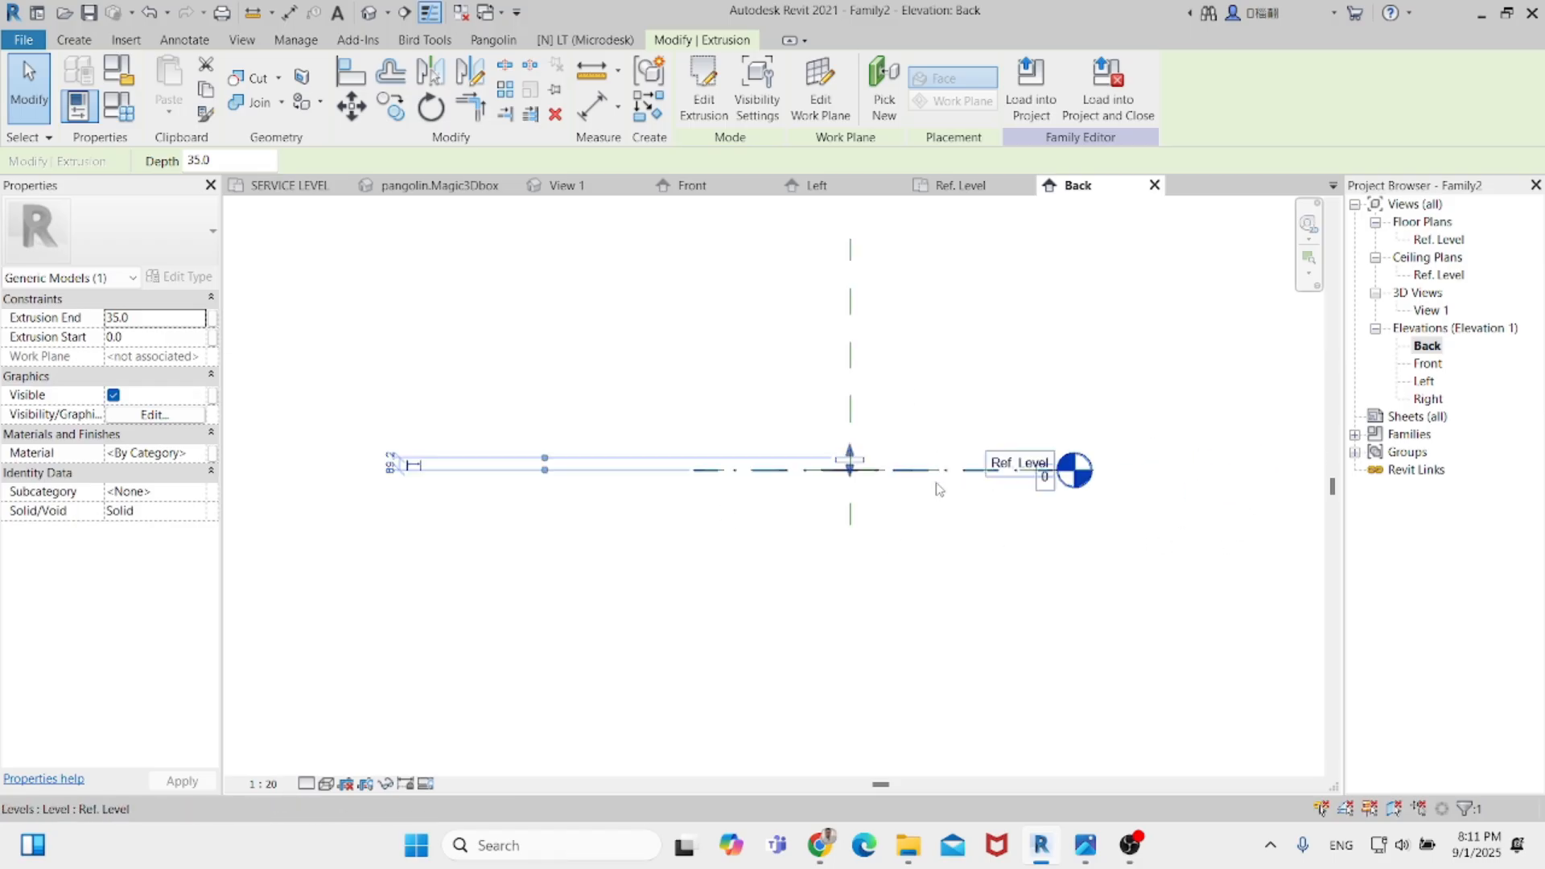
middle_click_drag(961, 469, 821, 488)
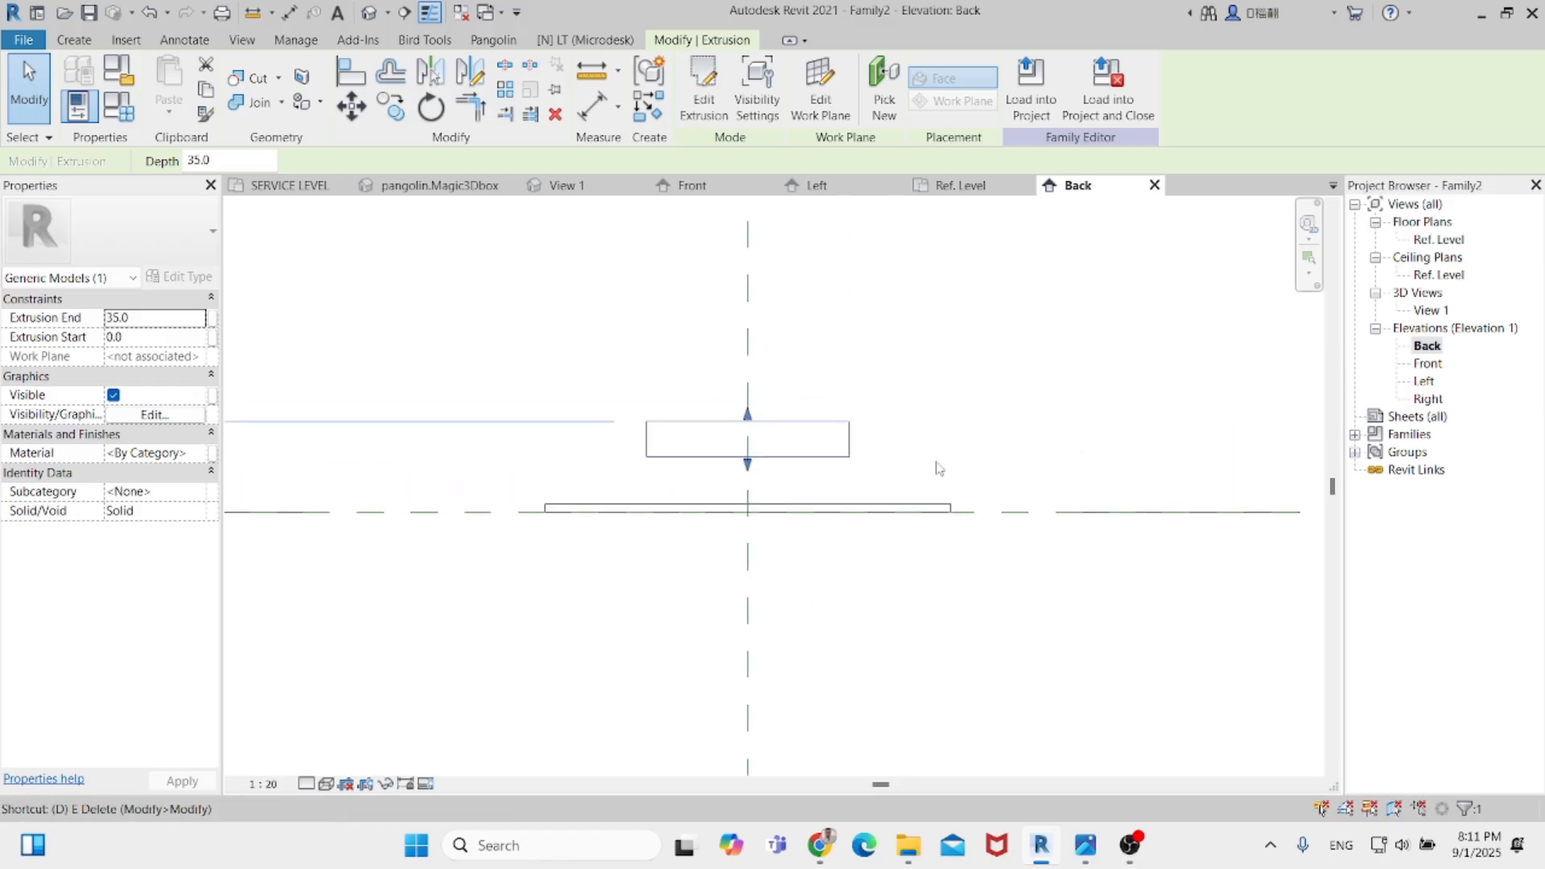
key("d")
key("i")
scroll(936, 523, "up", 2)
left_click(938, 505)
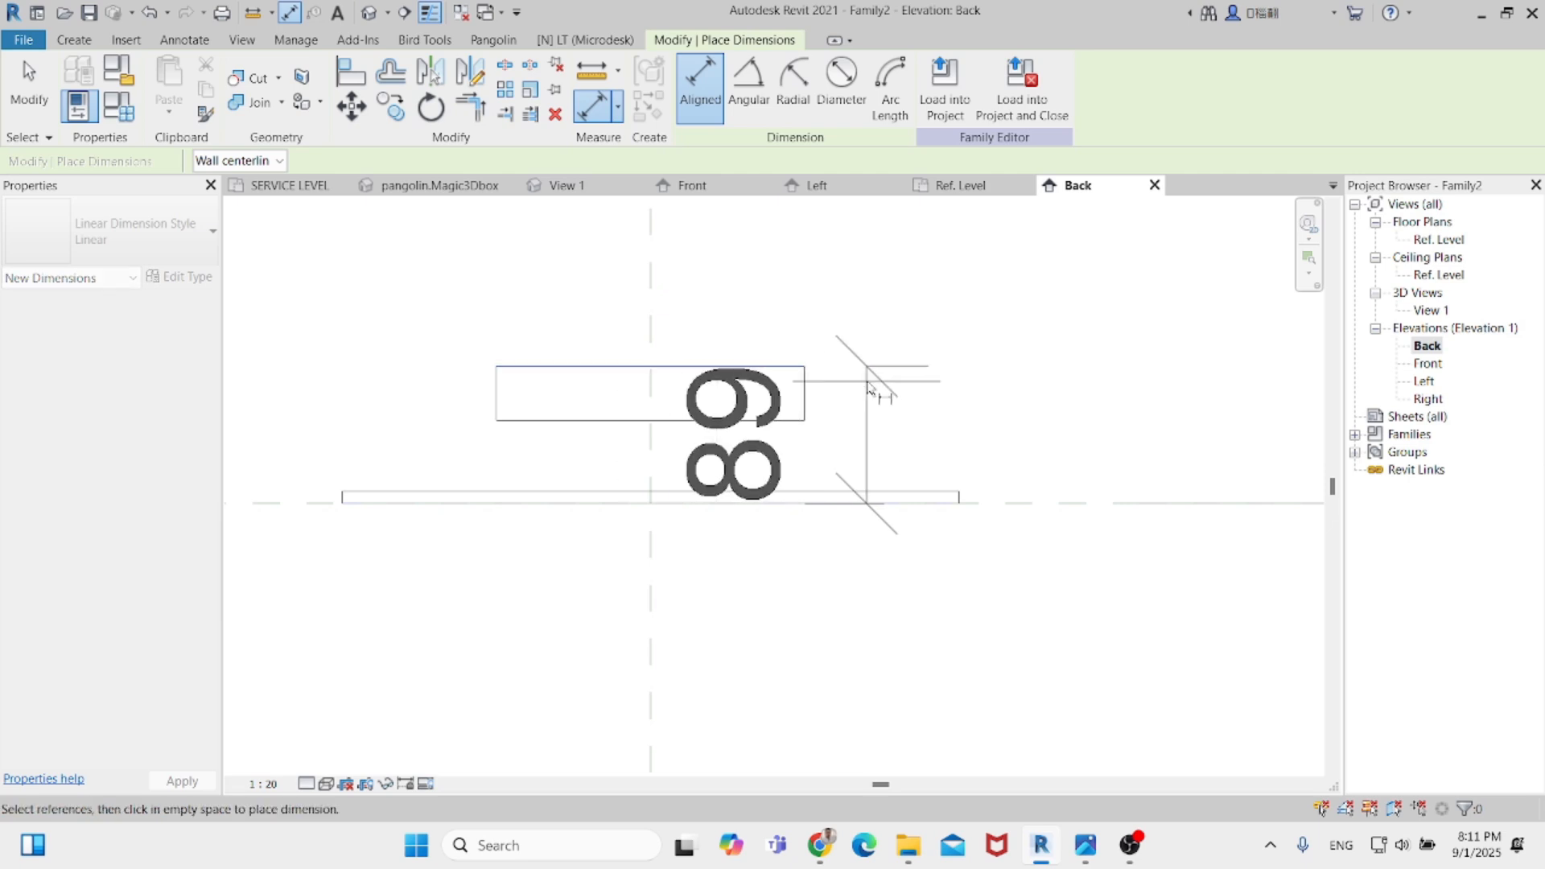
left_click(1098, 396)
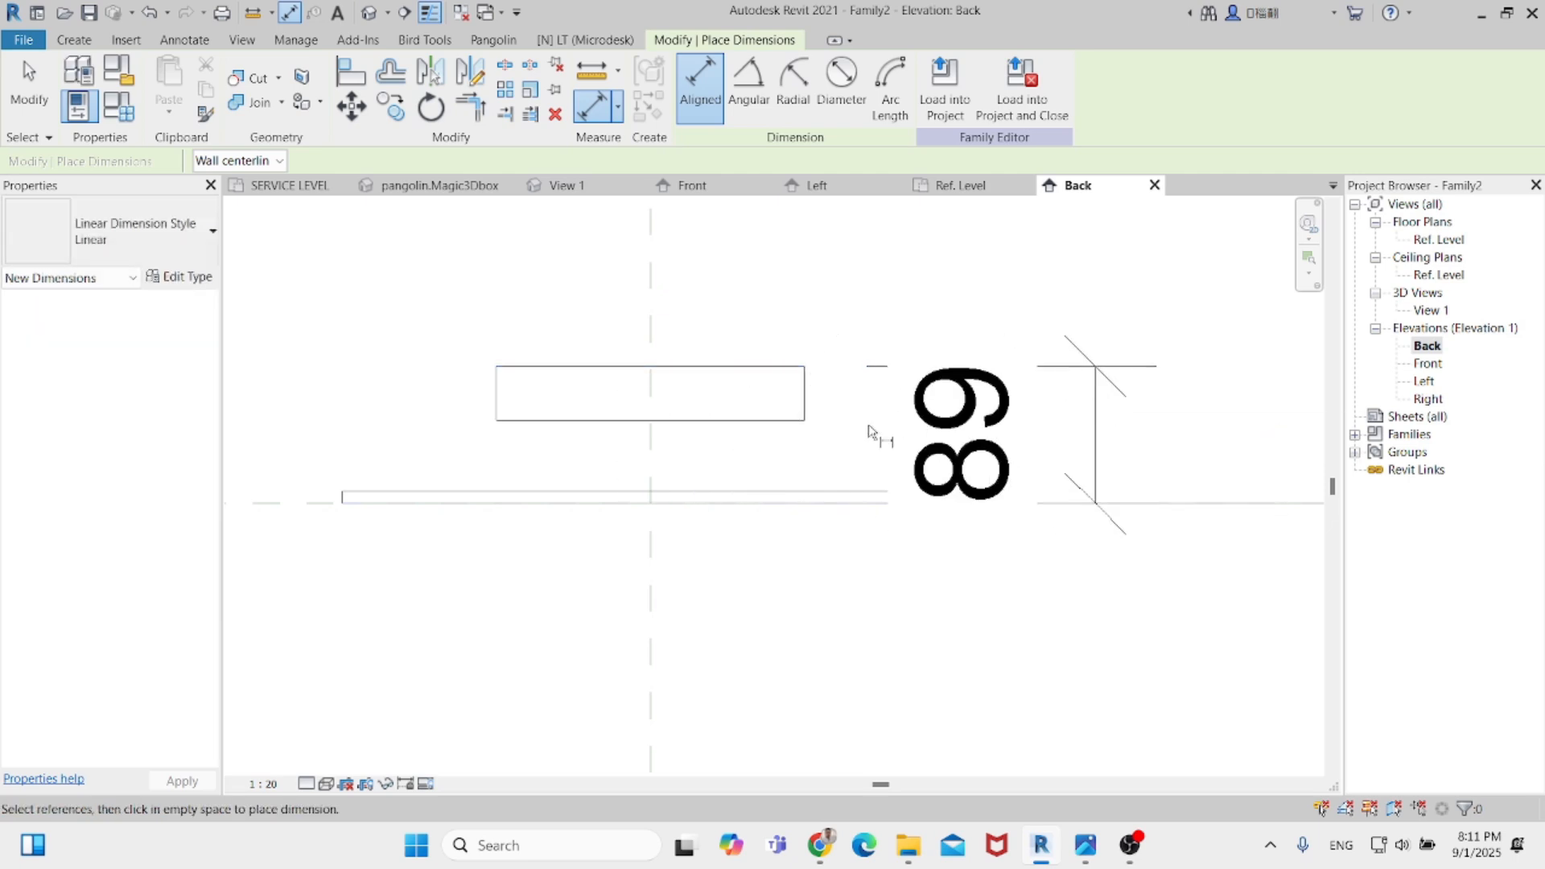
scroll(846, 419, "down", 2)
mouse_move(1086, 845)
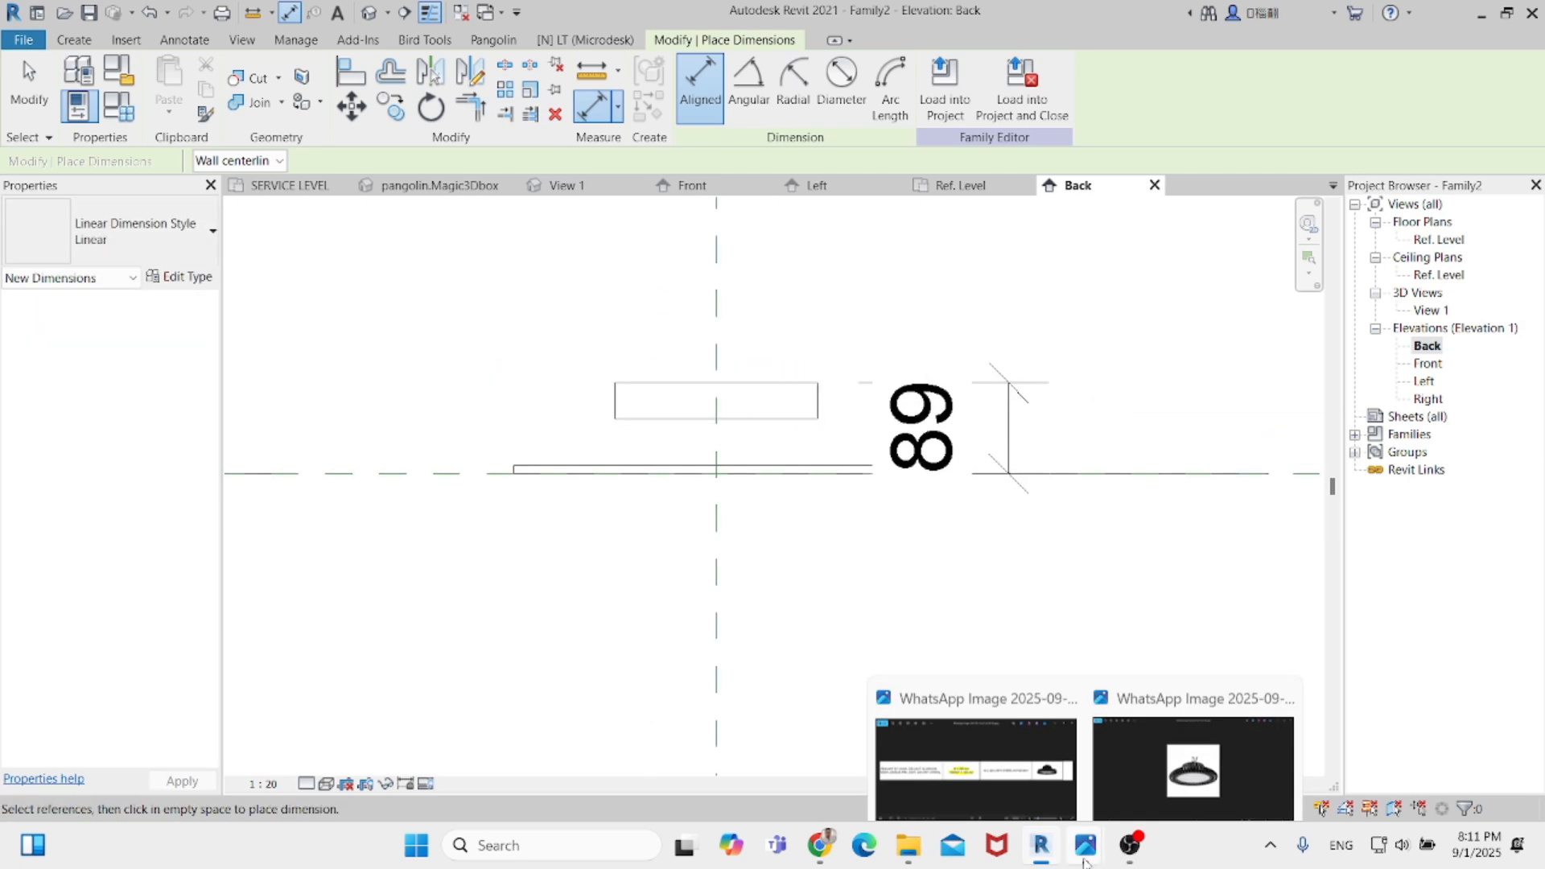
mouse_move(1208, 753)
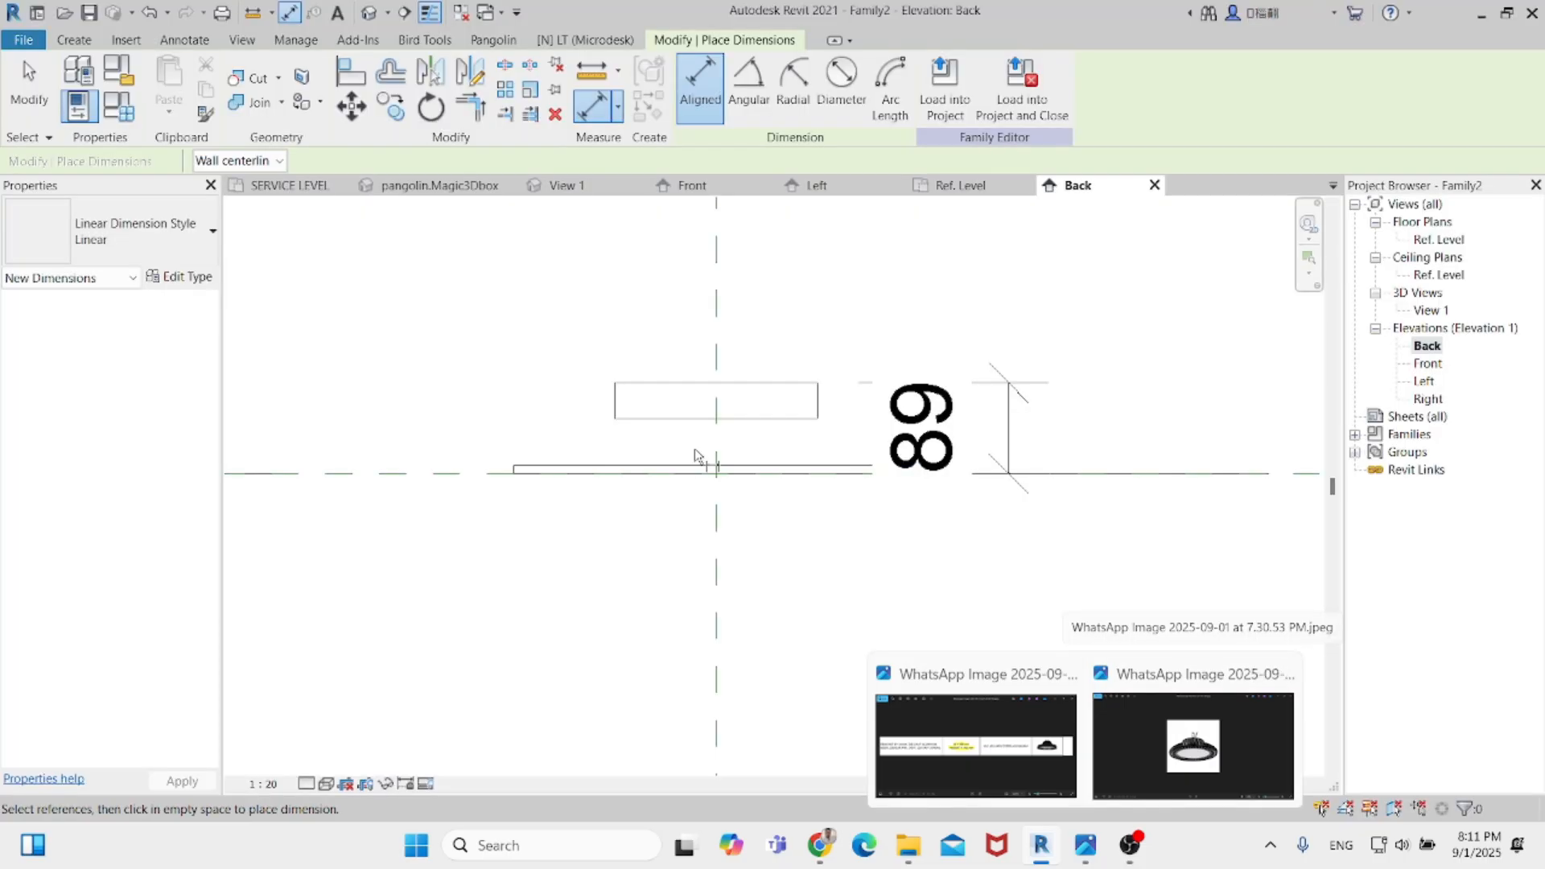
scroll(733, 396, "down", 2)
scroll(735, 396, "up", 1)
key("Escape")
key("Escape")
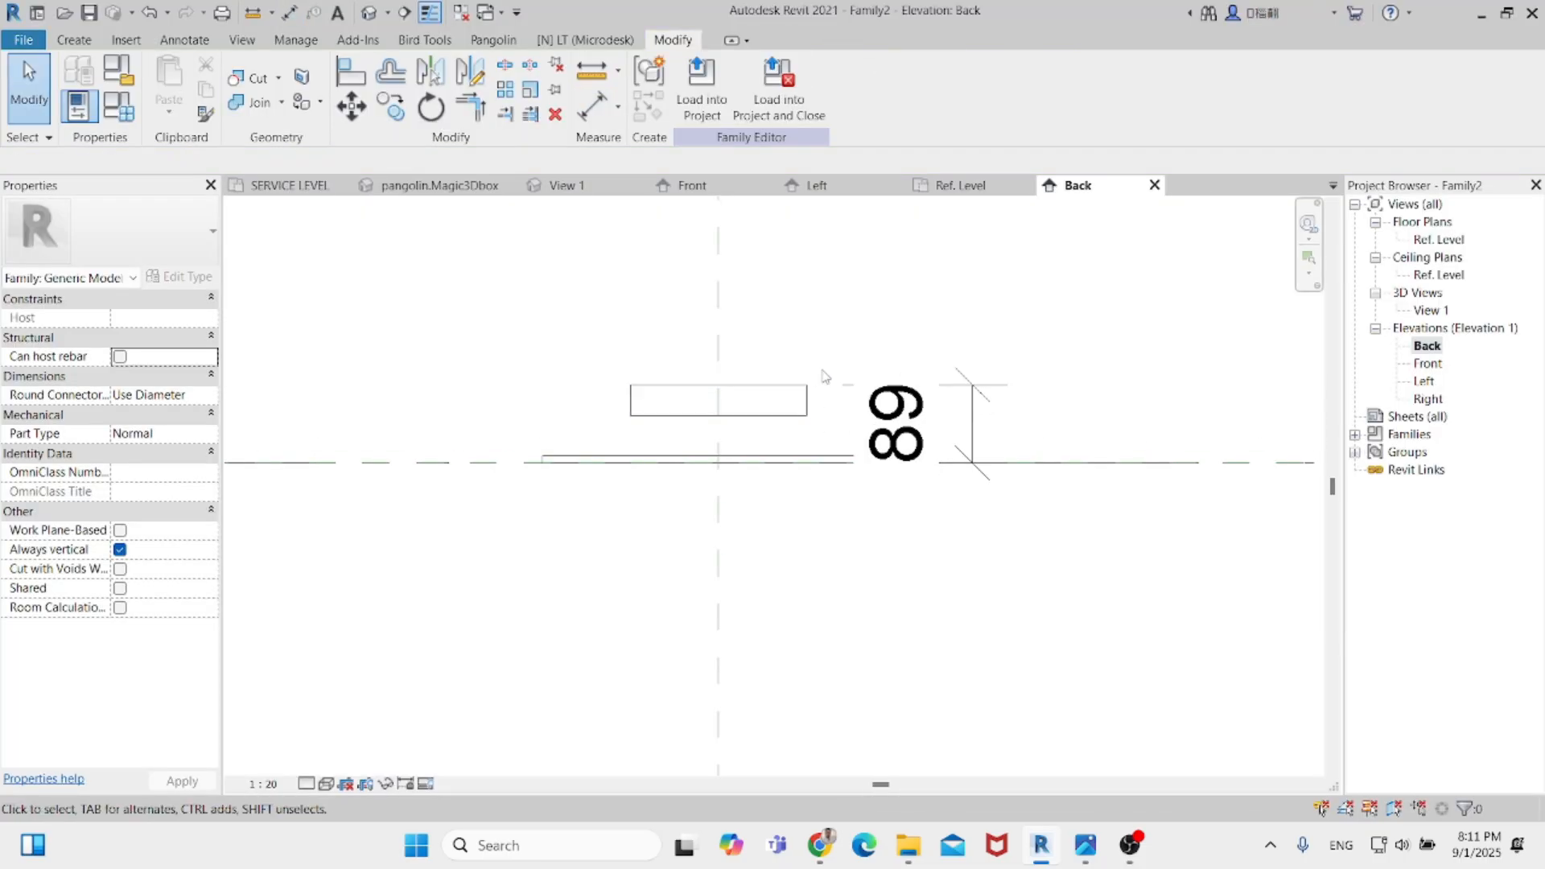
Switch to Photos and examine the high-bay light reference images, including the hanging ring and its mount, before returning to Revit.
middle_click_drag(821, 373, 714, 386)
mouse_move(1083, 846)
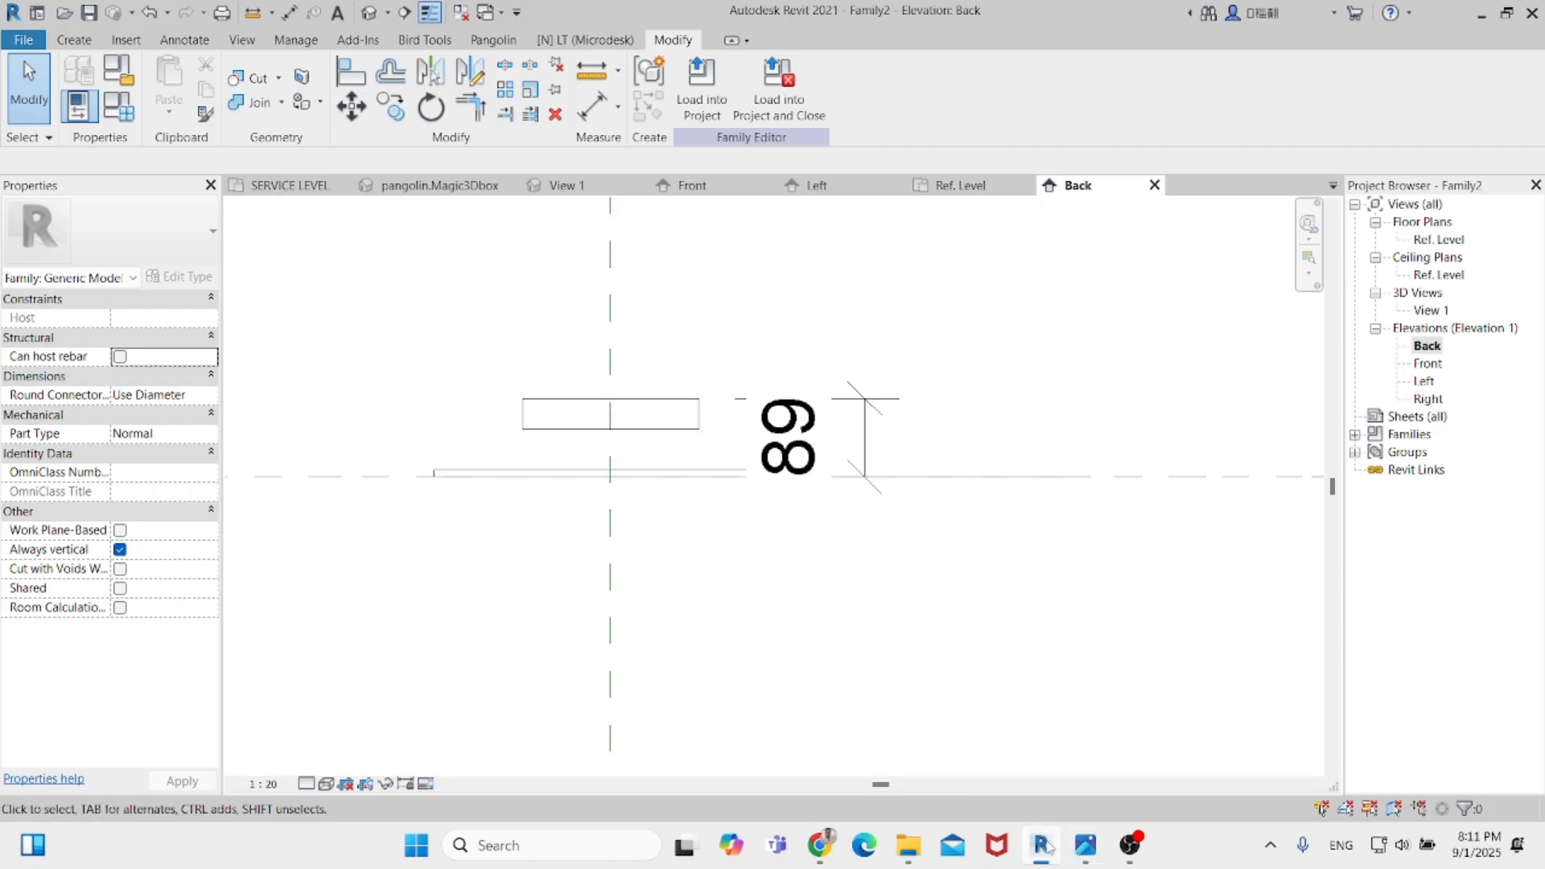
left_click(1171, 749)
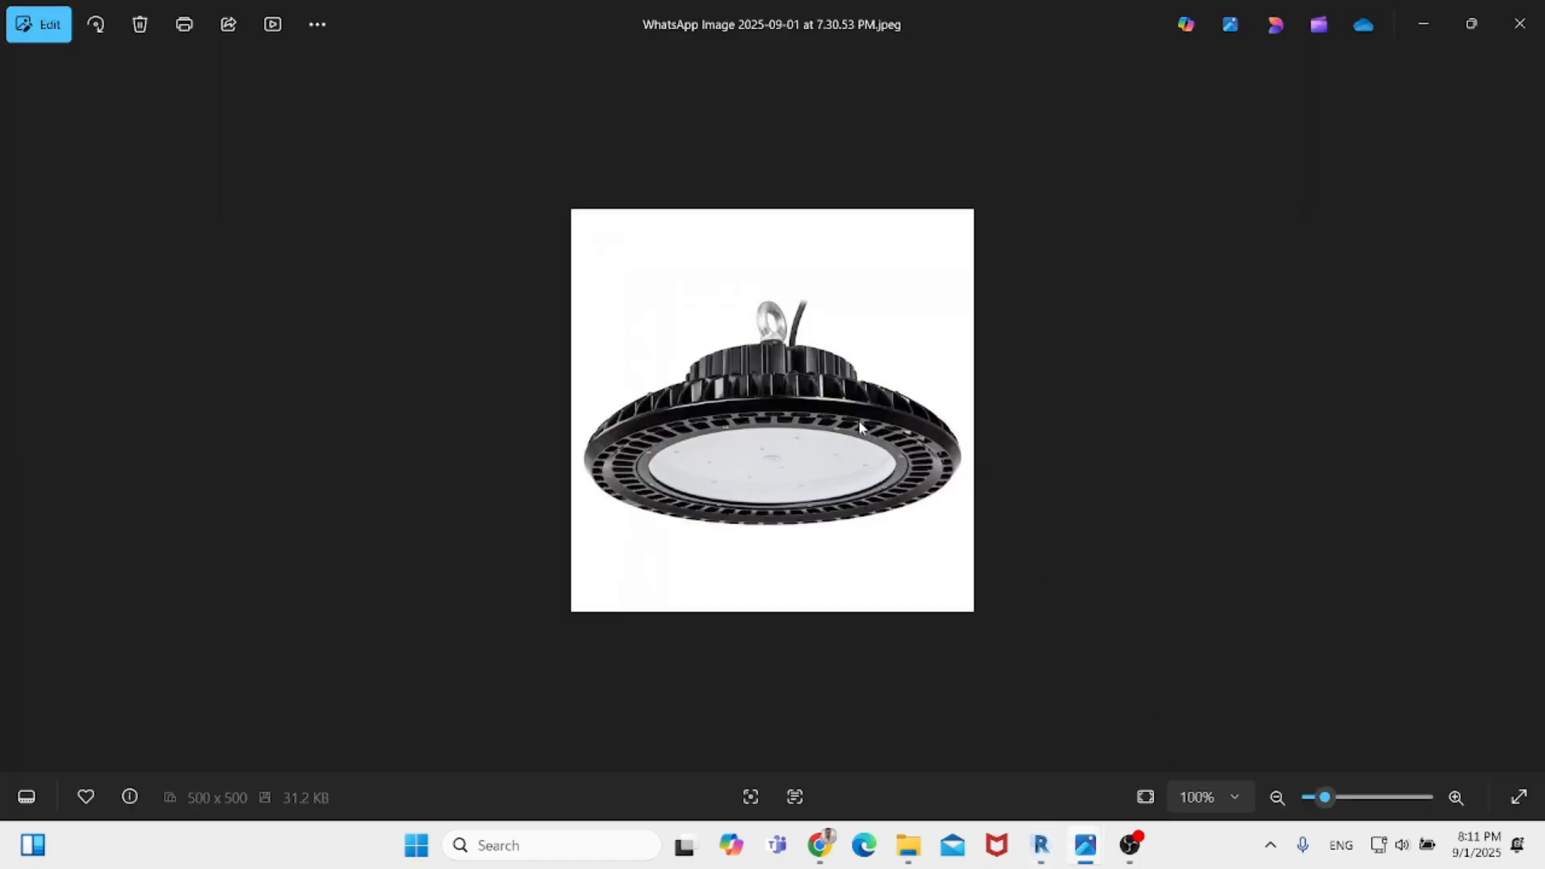
key("Right")
key("Right")
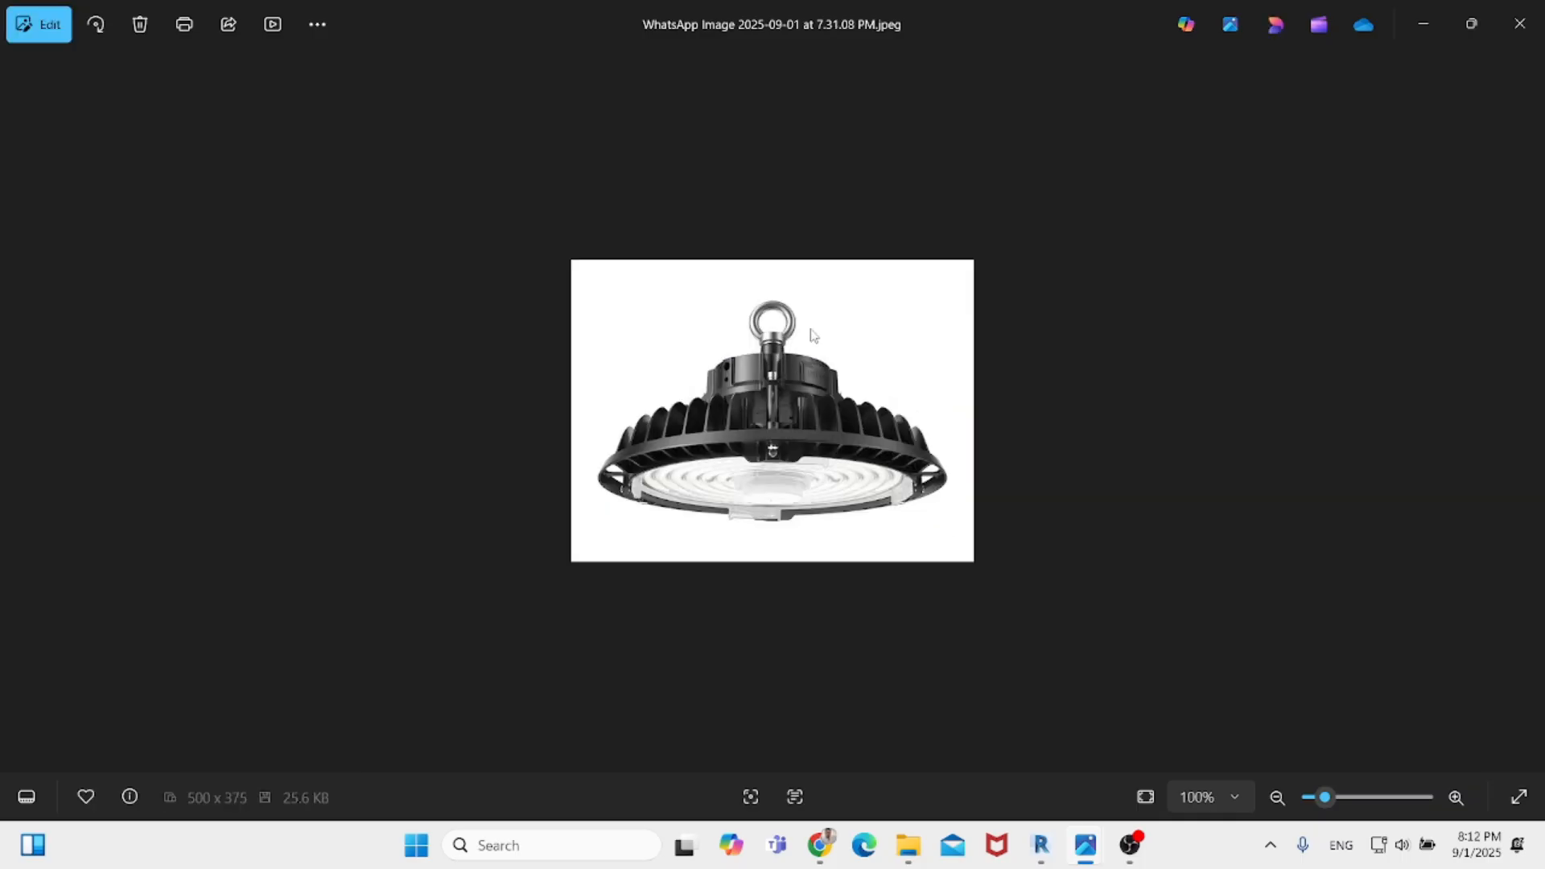
left_click(1424, 41)
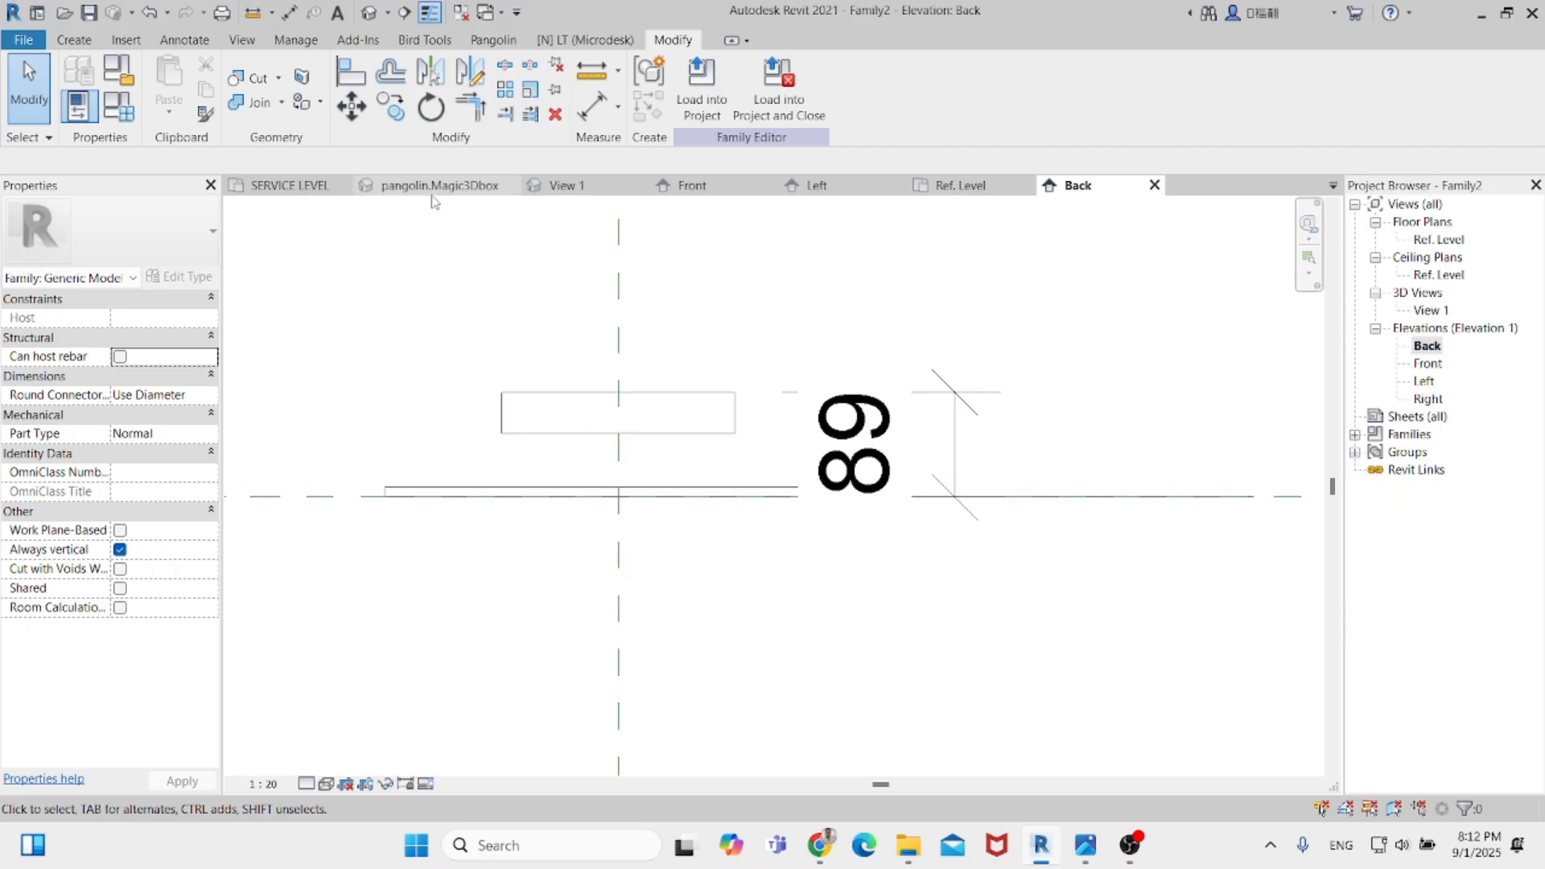
Sketch a revolve boundary rectangle about 20 mm wide and 15 mm high from the midpoint of the upper cylinder's top edge.
left_click(88, 44)
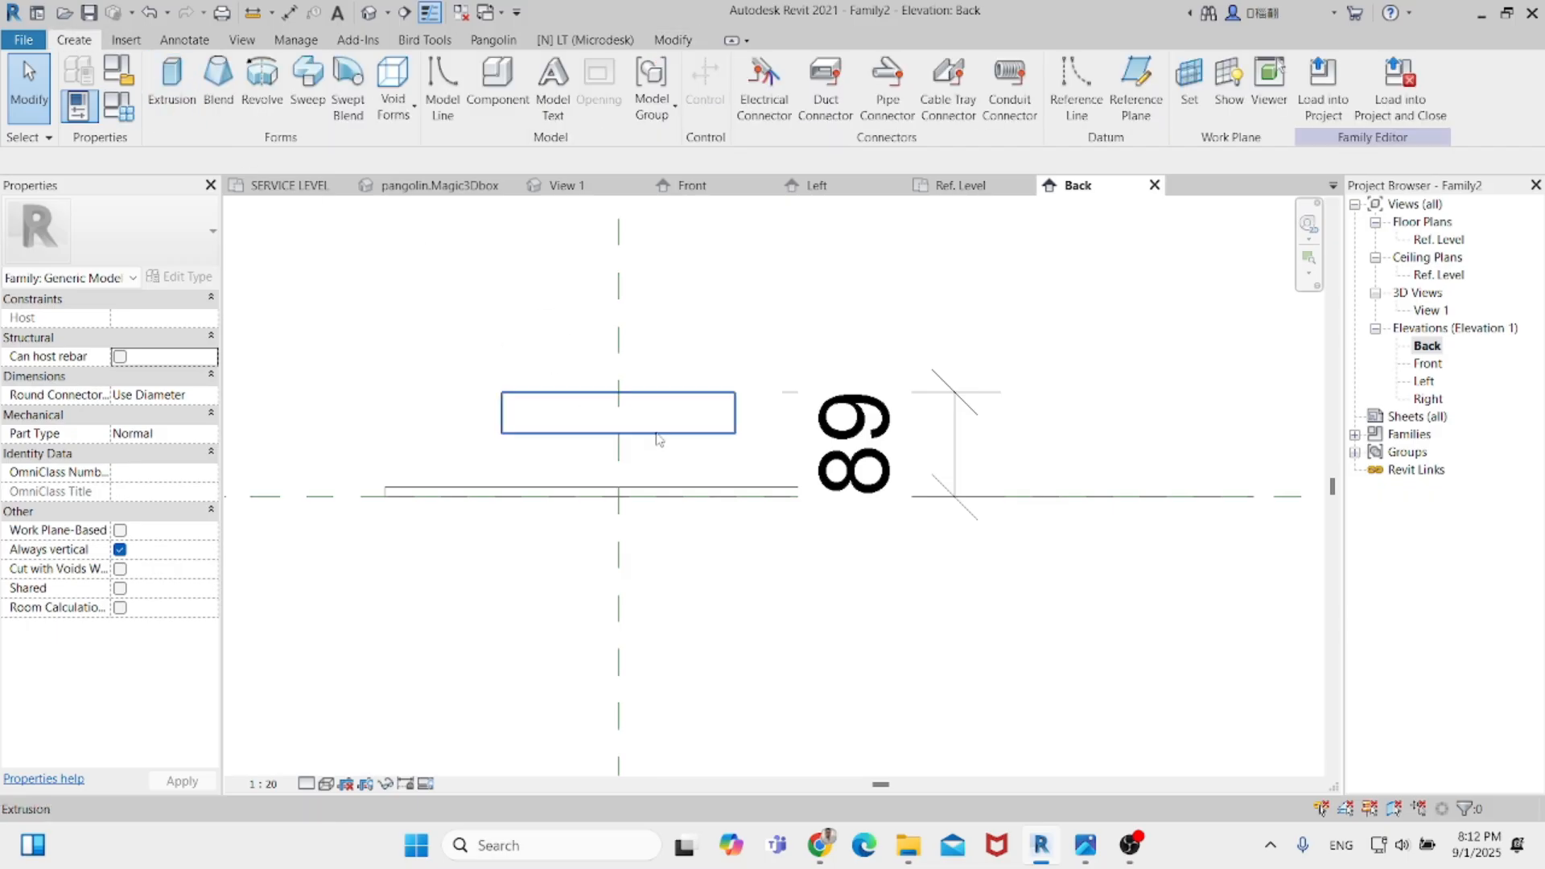
left_click(262, 85)
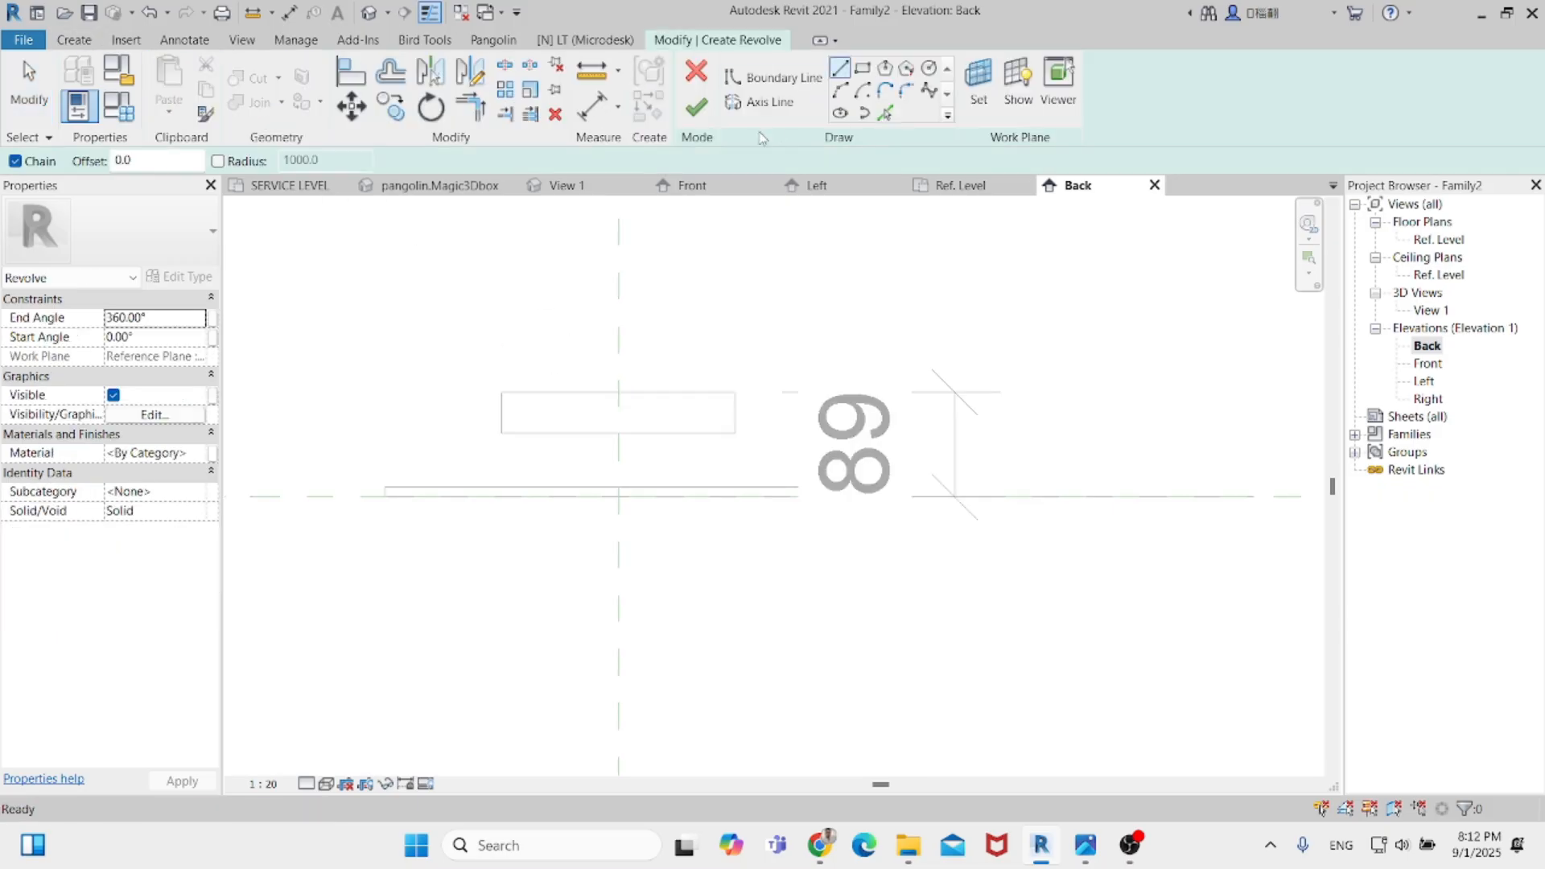
left_click(862, 68)
scroll(678, 389, "up", 2)
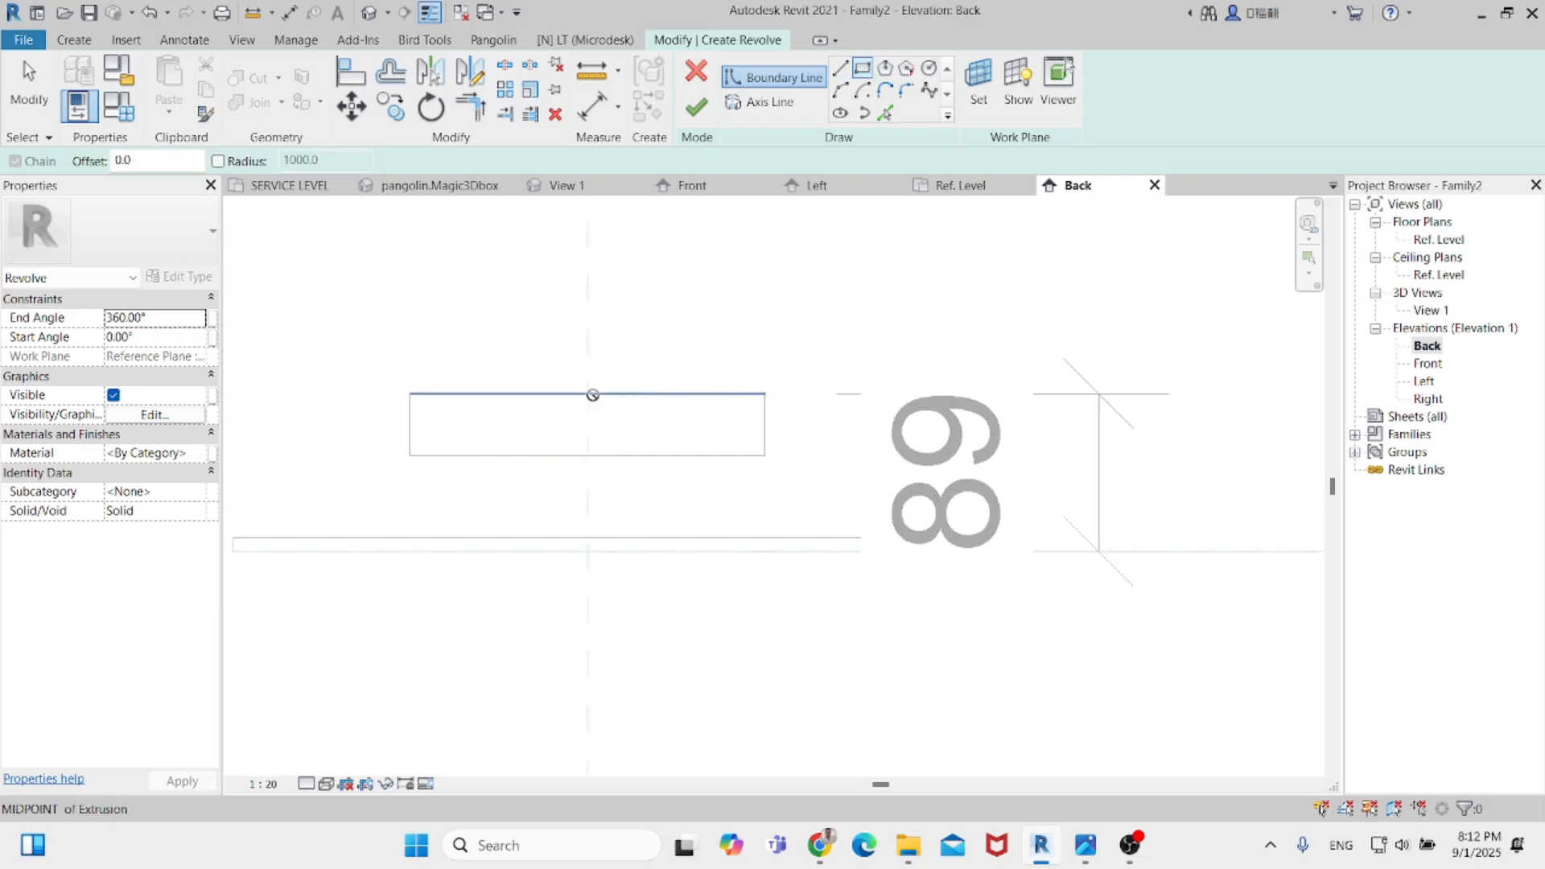
left_click(589, 394)
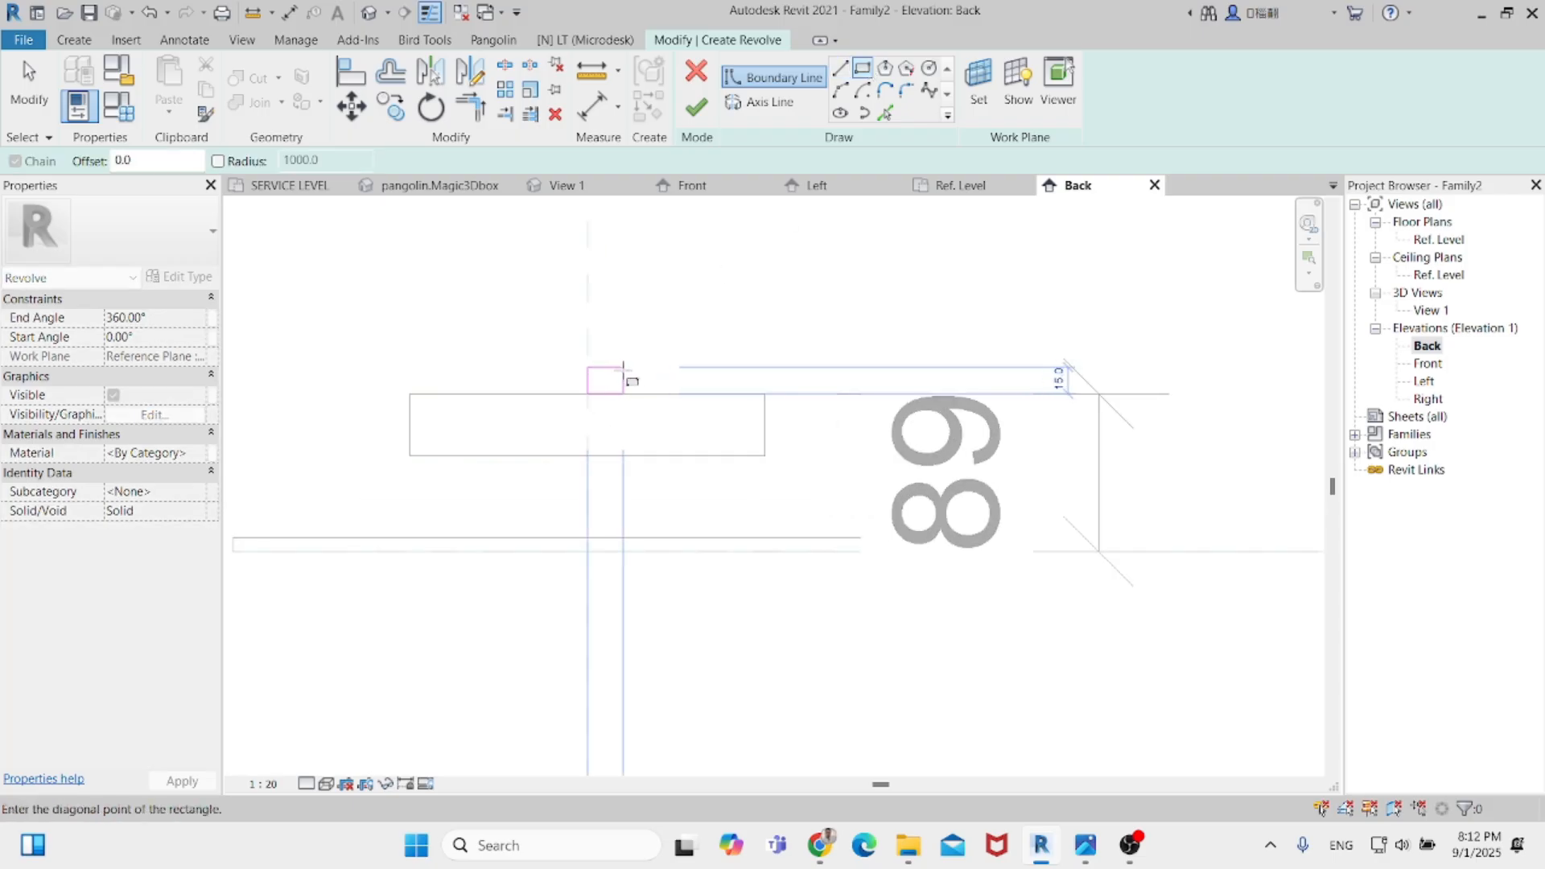
left_click(624, 368)
Draw the revolve's axis line along the vertical centre reference plane, finish the 360° revolve and check the boss in 3D View 1.
left_click(697, 109)
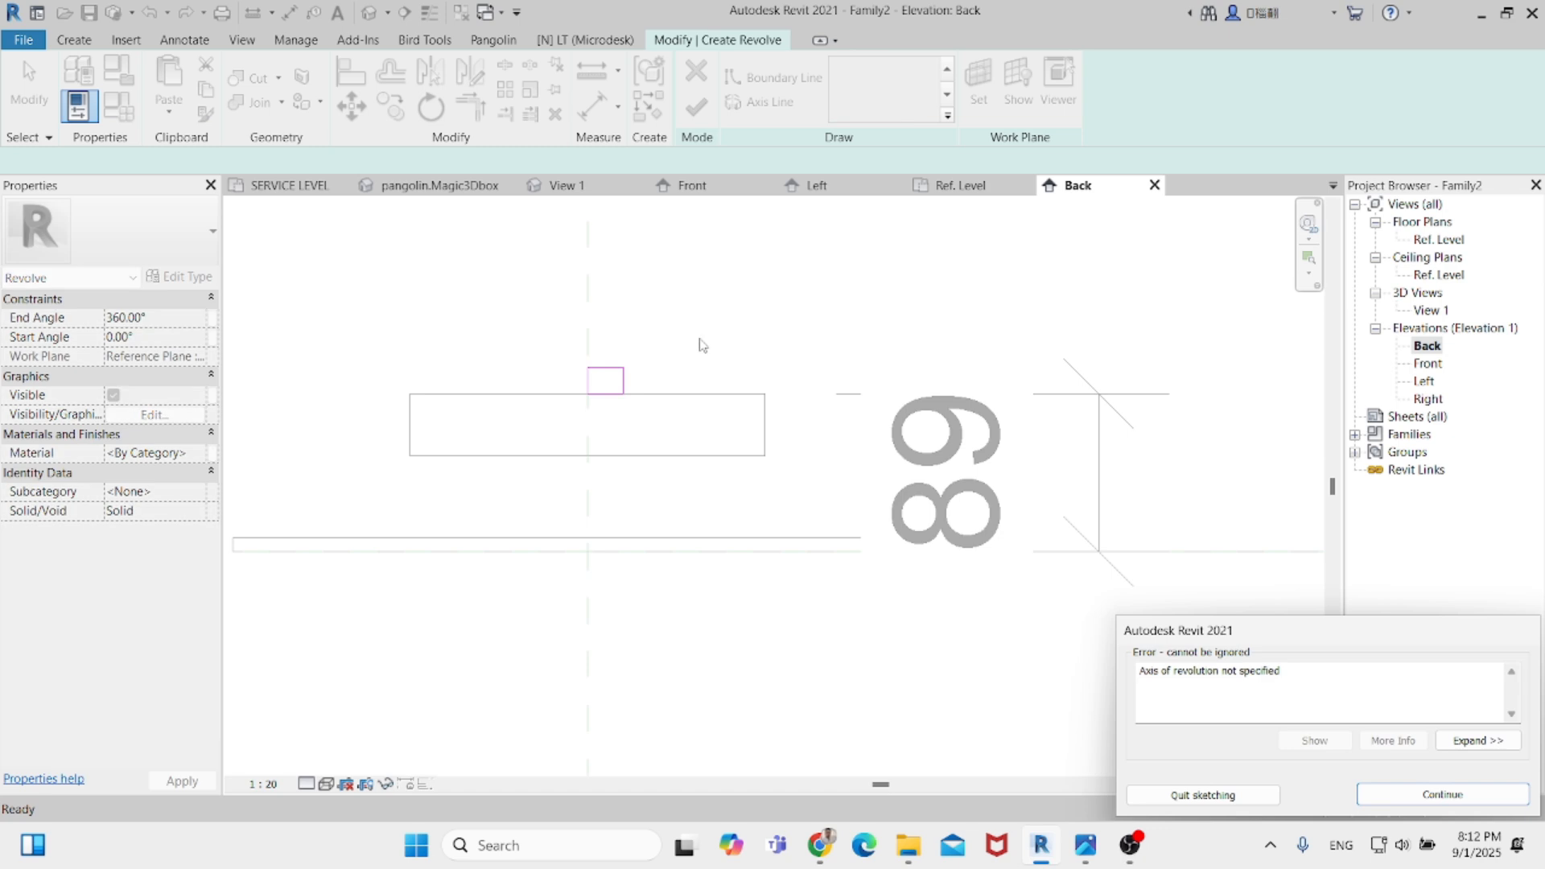
key("Return")
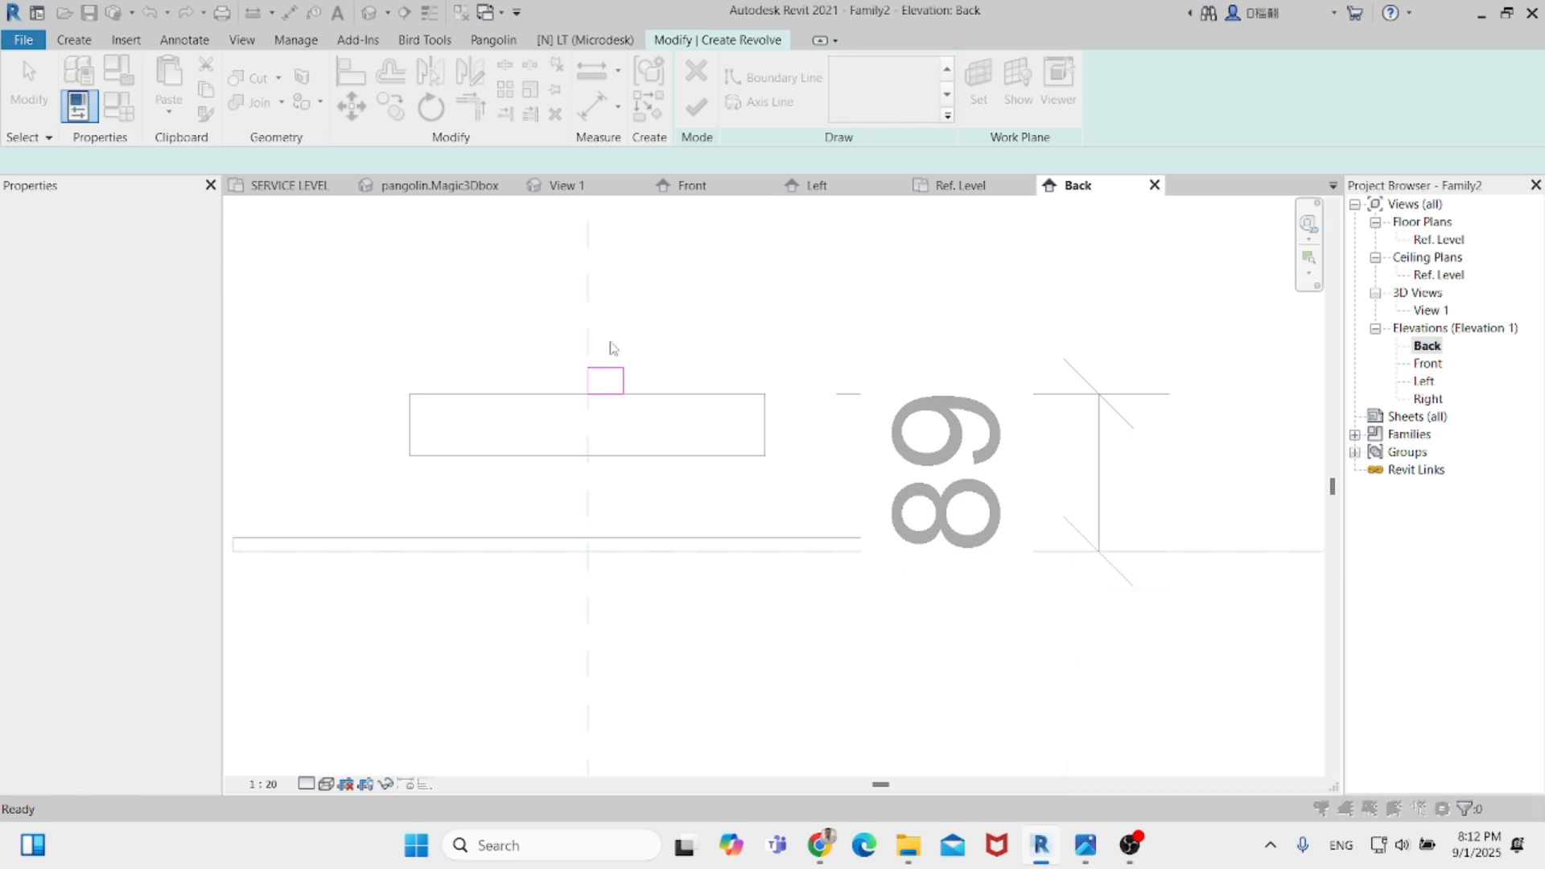
left_click(761, 101)
left_click(588, 394)
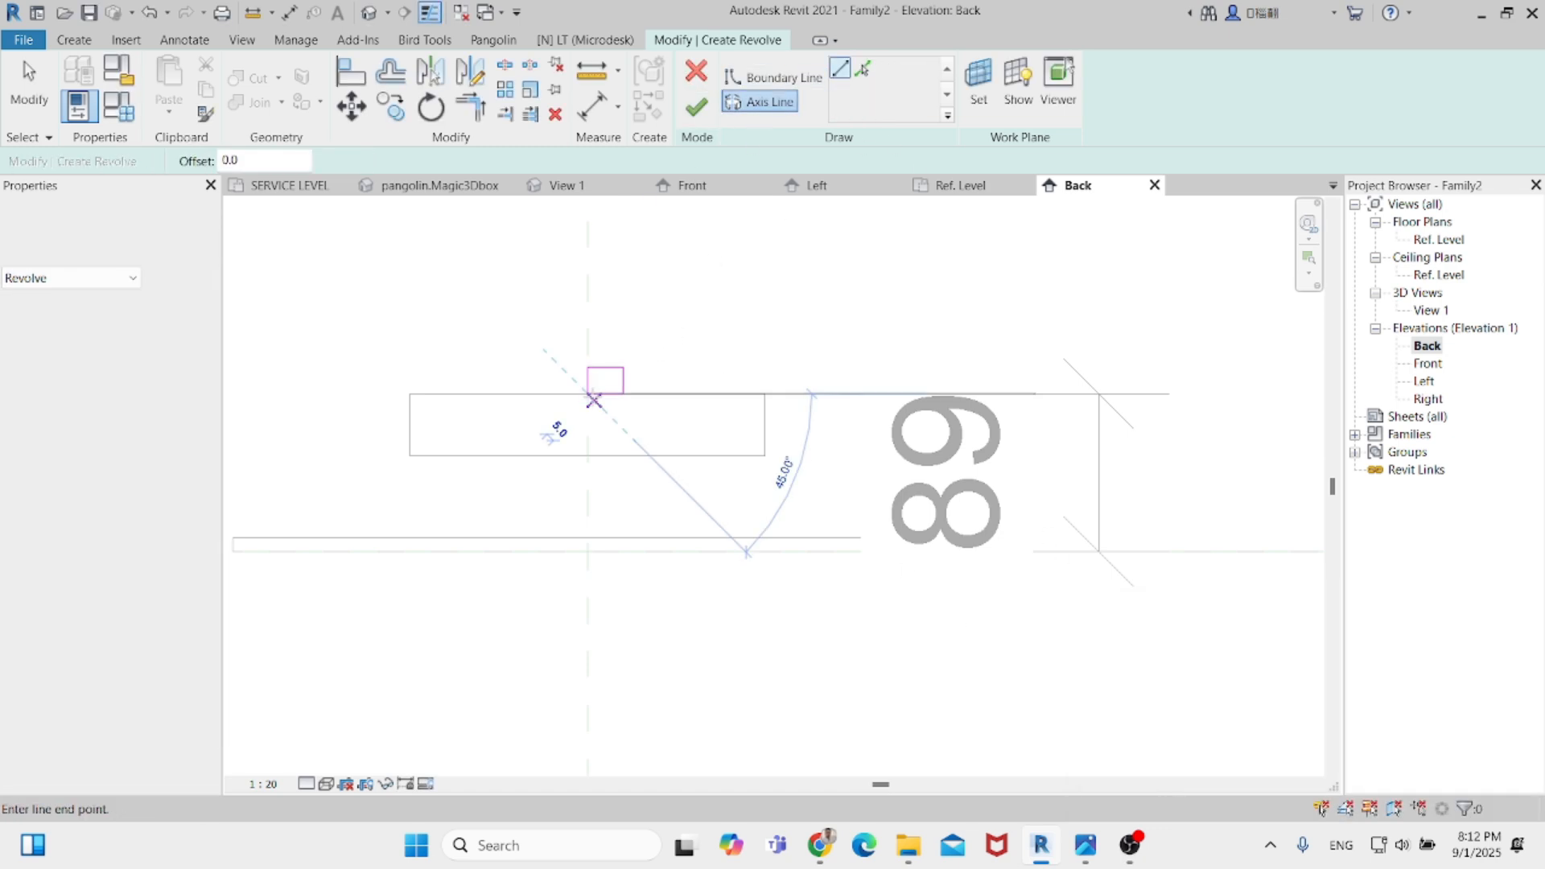
left_click(588, 358)
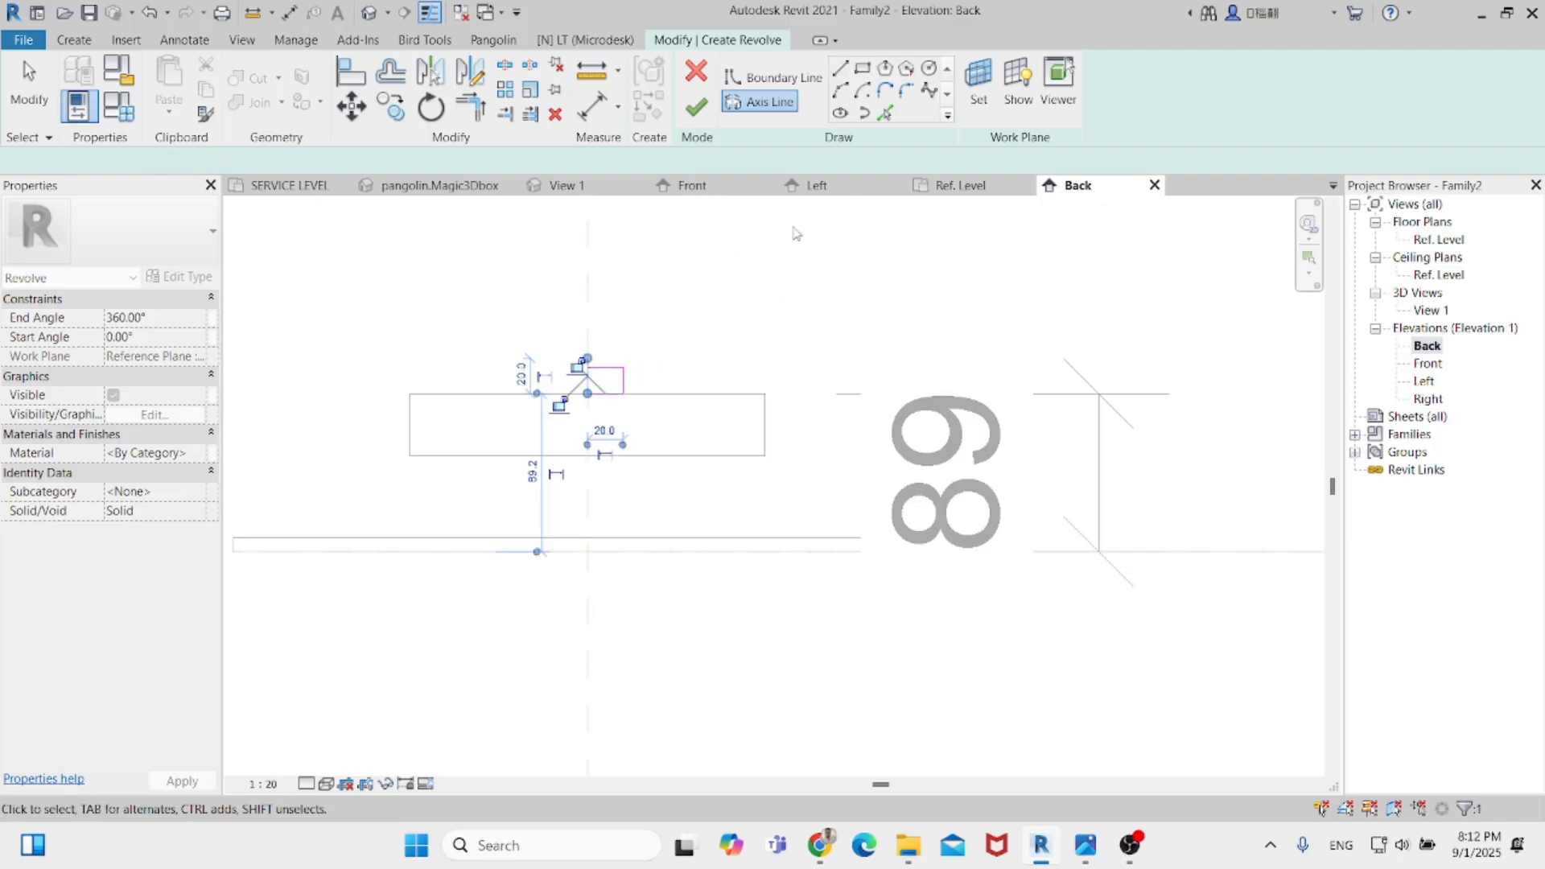
left_click(697, 107)
left_click(637, 191)
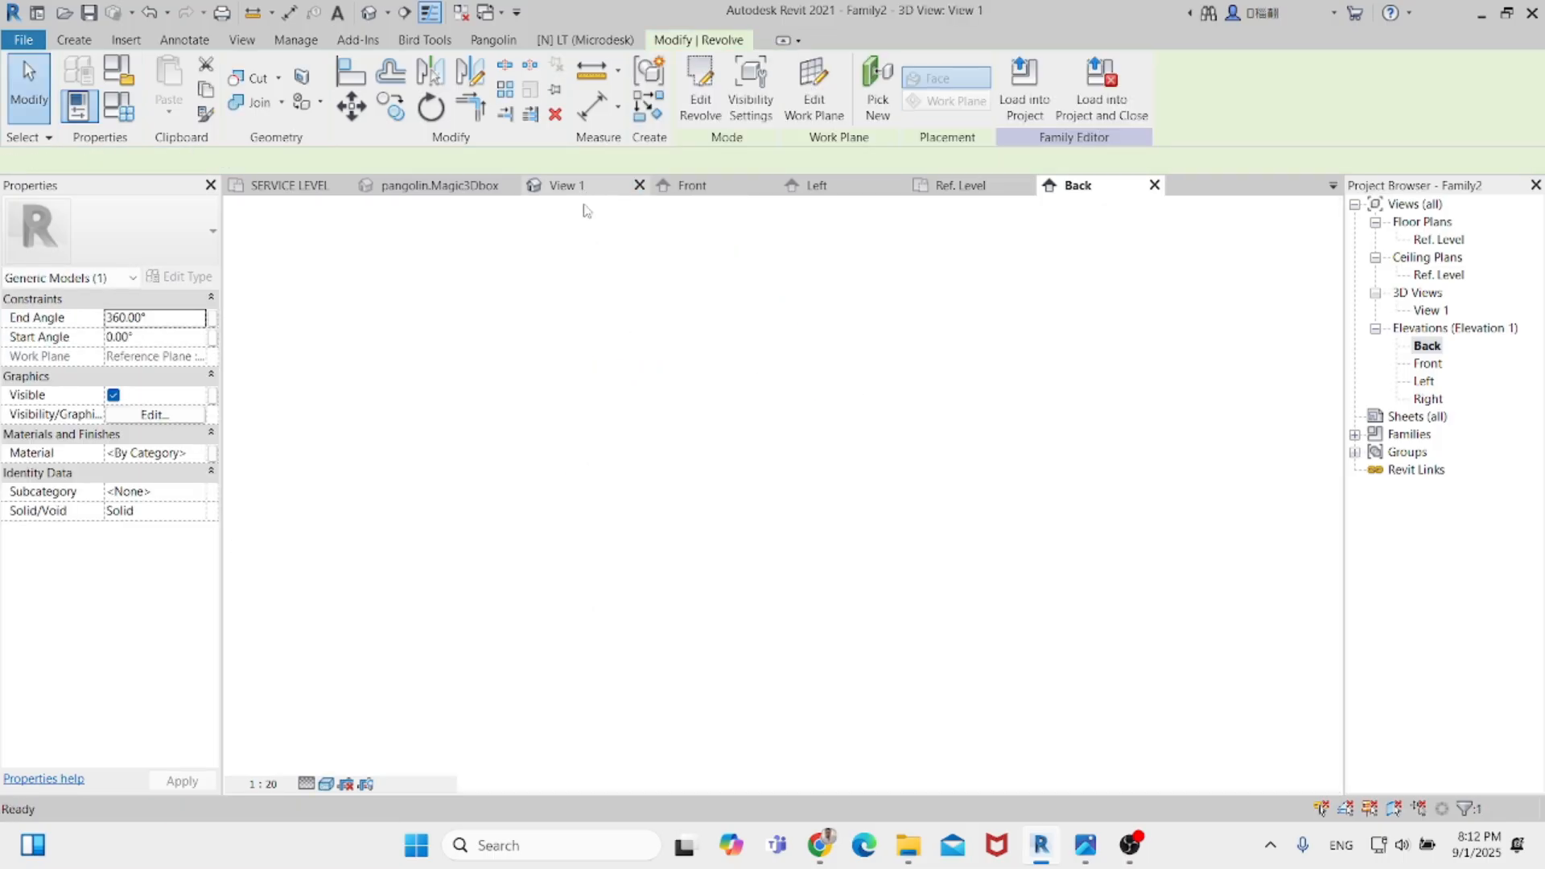
middle_click_drag(579, 258, 736, 377, "shift")
scroll(679, 338, "up", 5)
scroll(679, 338, "down", 5)
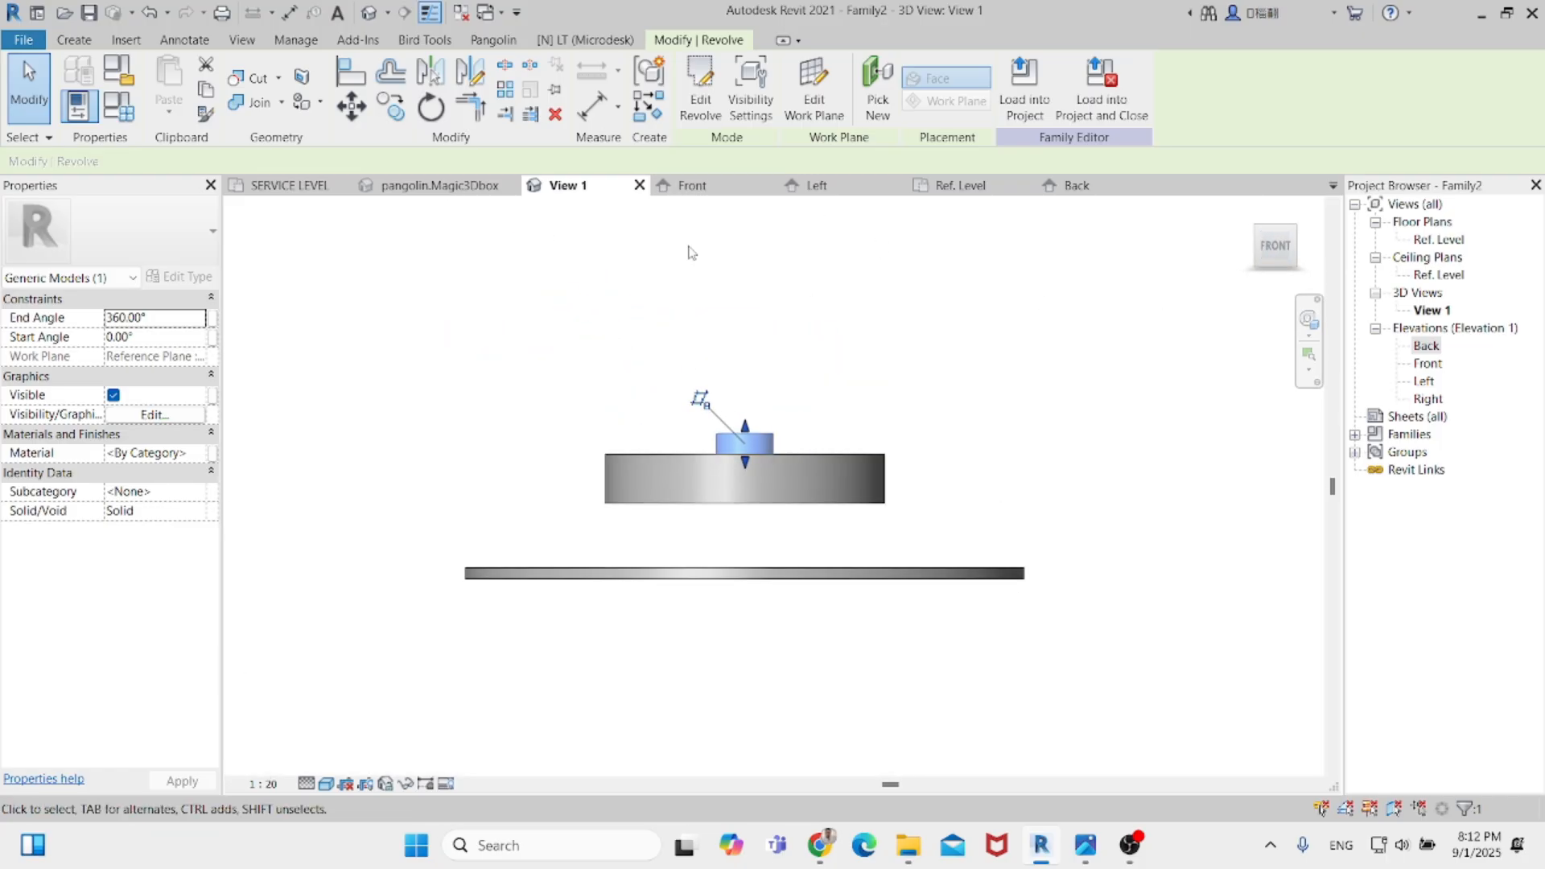
Start an extrusion in the Back elevation and sketch a 20 mm radius circle centred on the vertical reference plane above the boss.
left_click(691, 187)
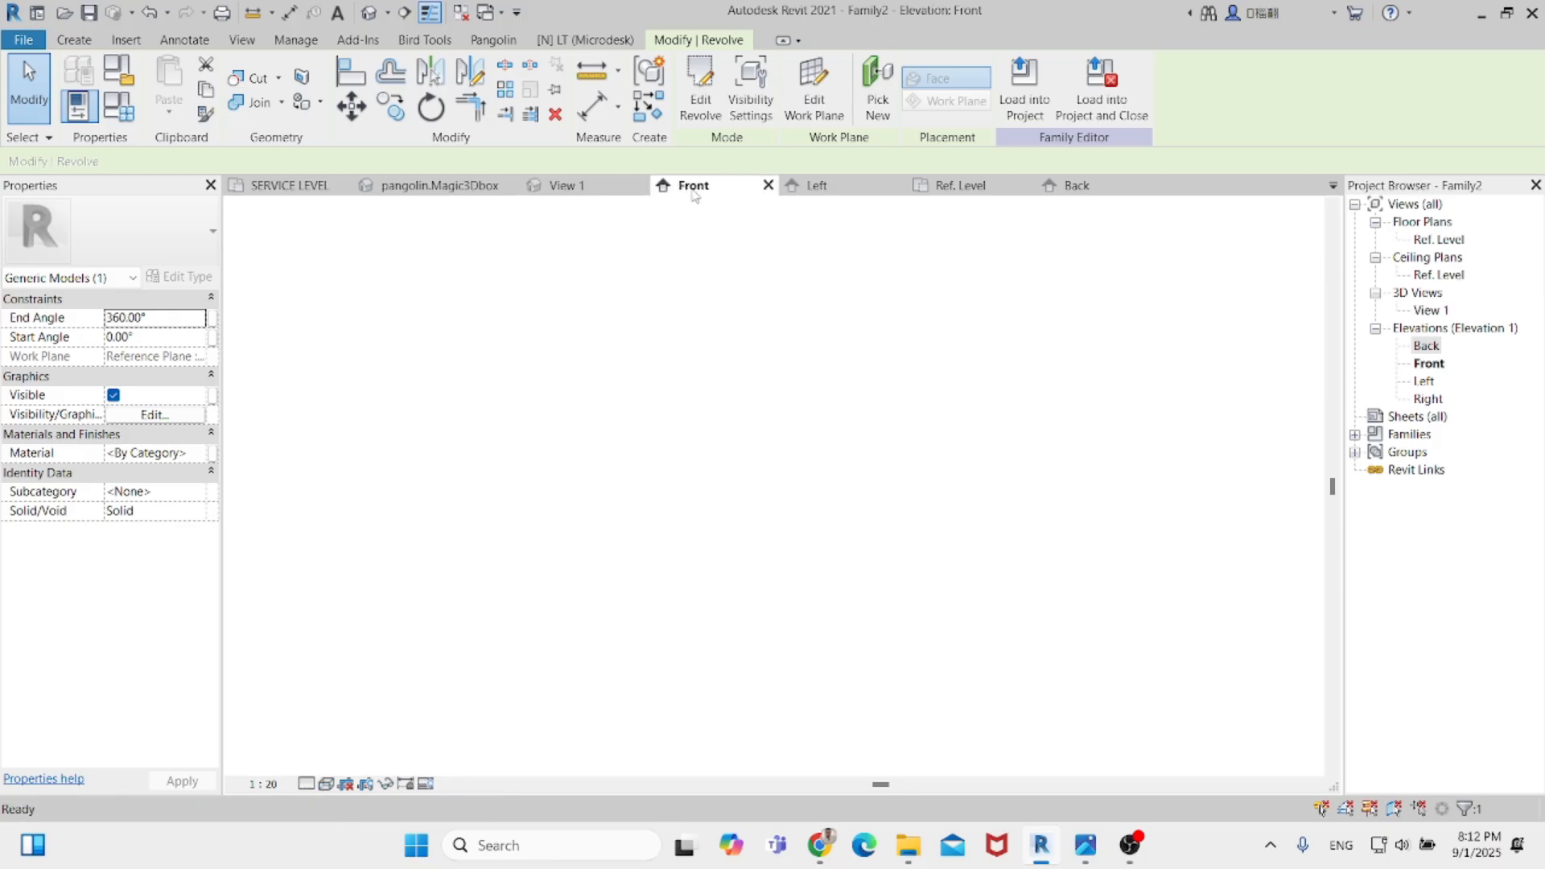
left_click(1077, 186)
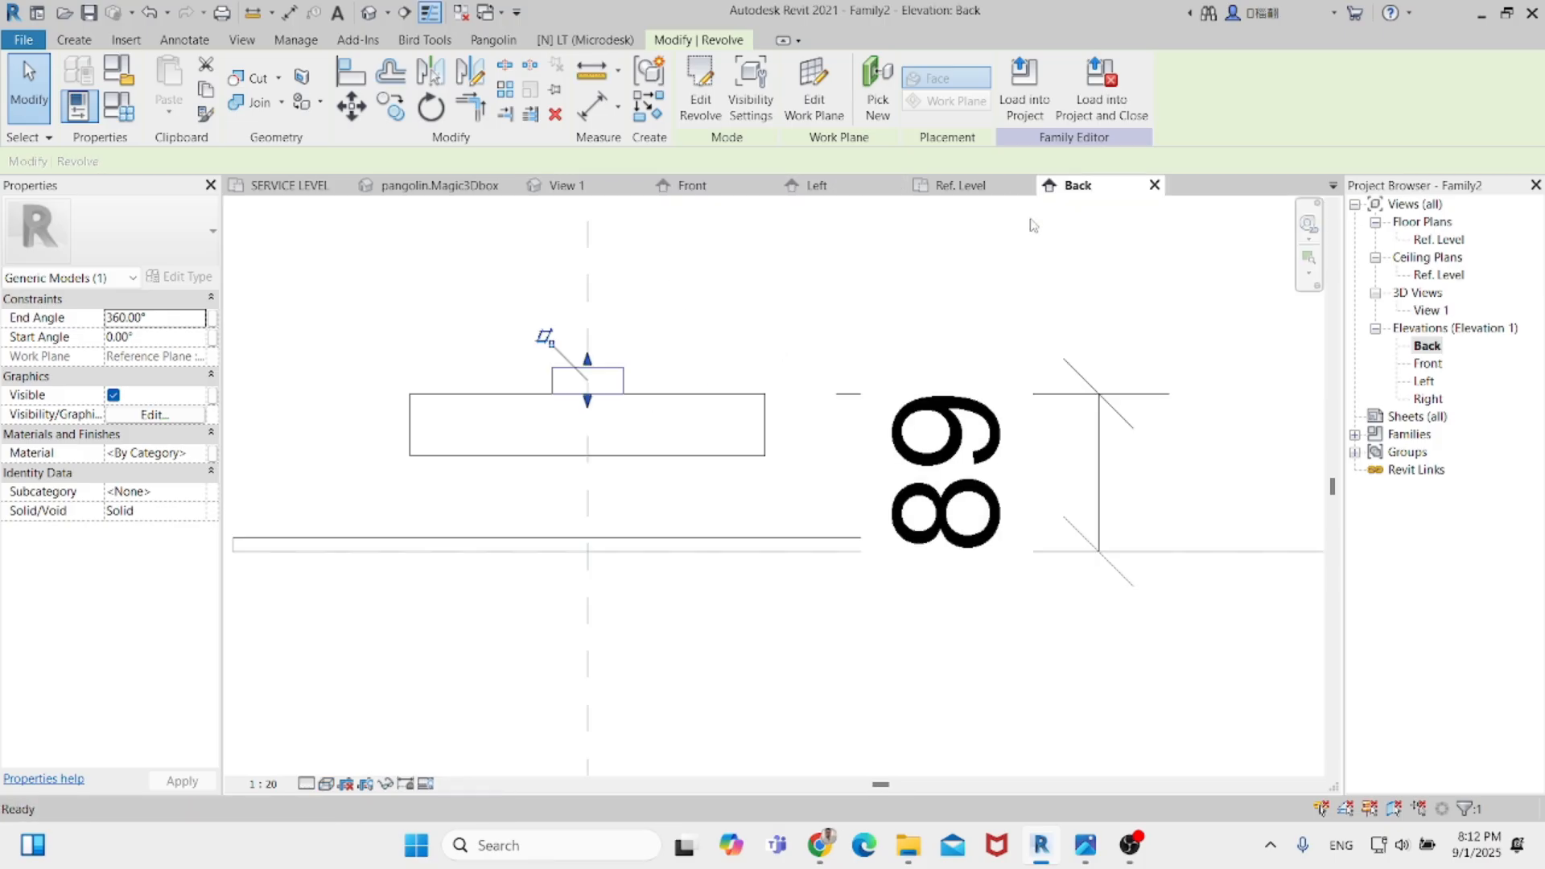
middle_click_drag(725, 357, 769, 371)
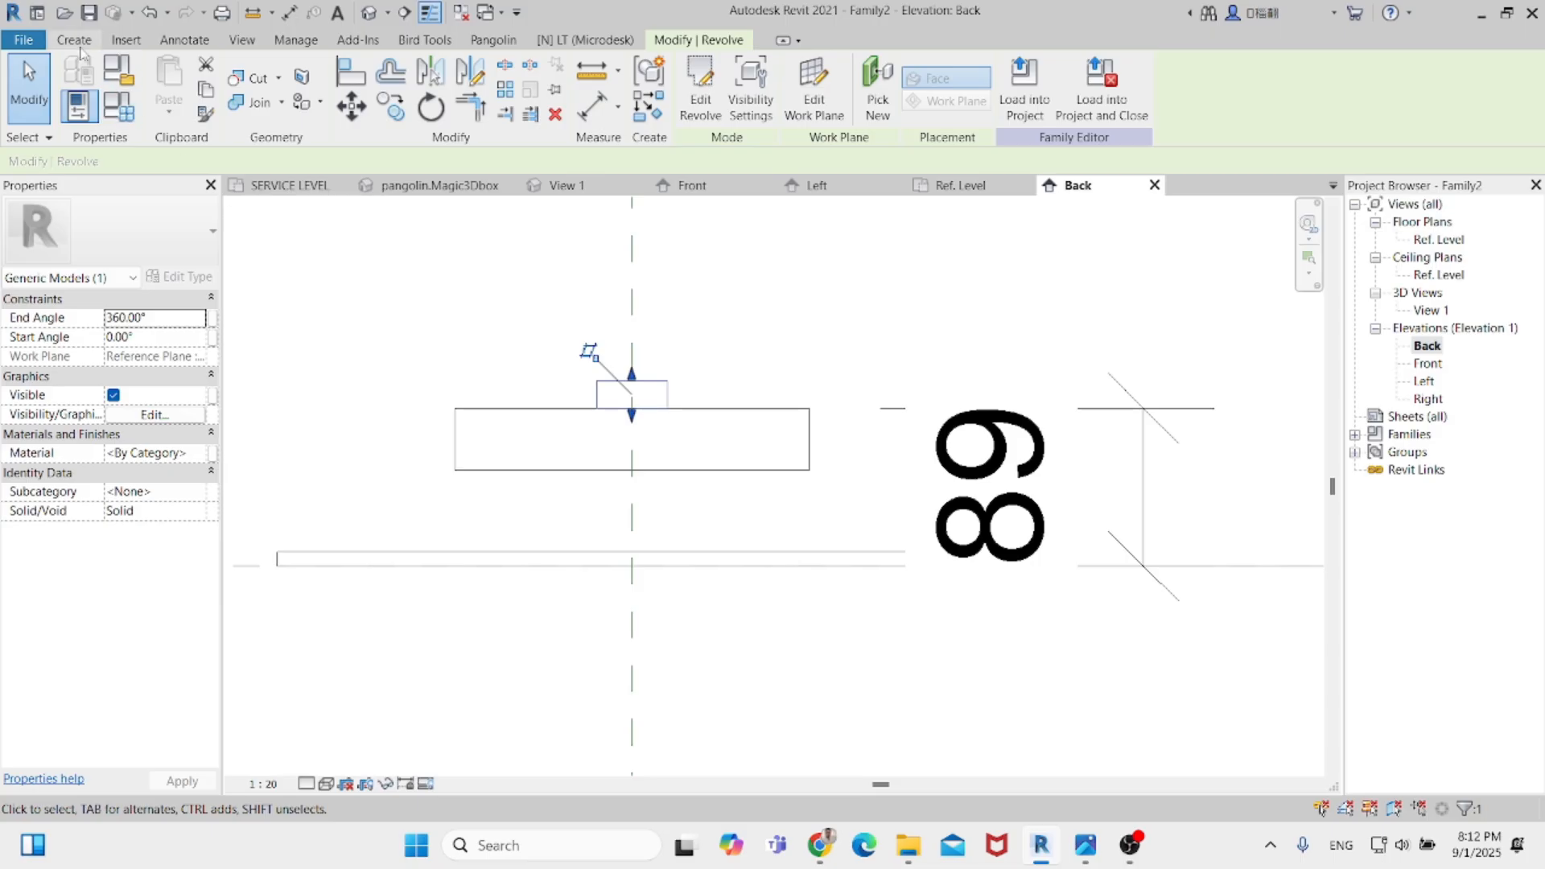
left_click(75, 42)
left_click(171, 87)
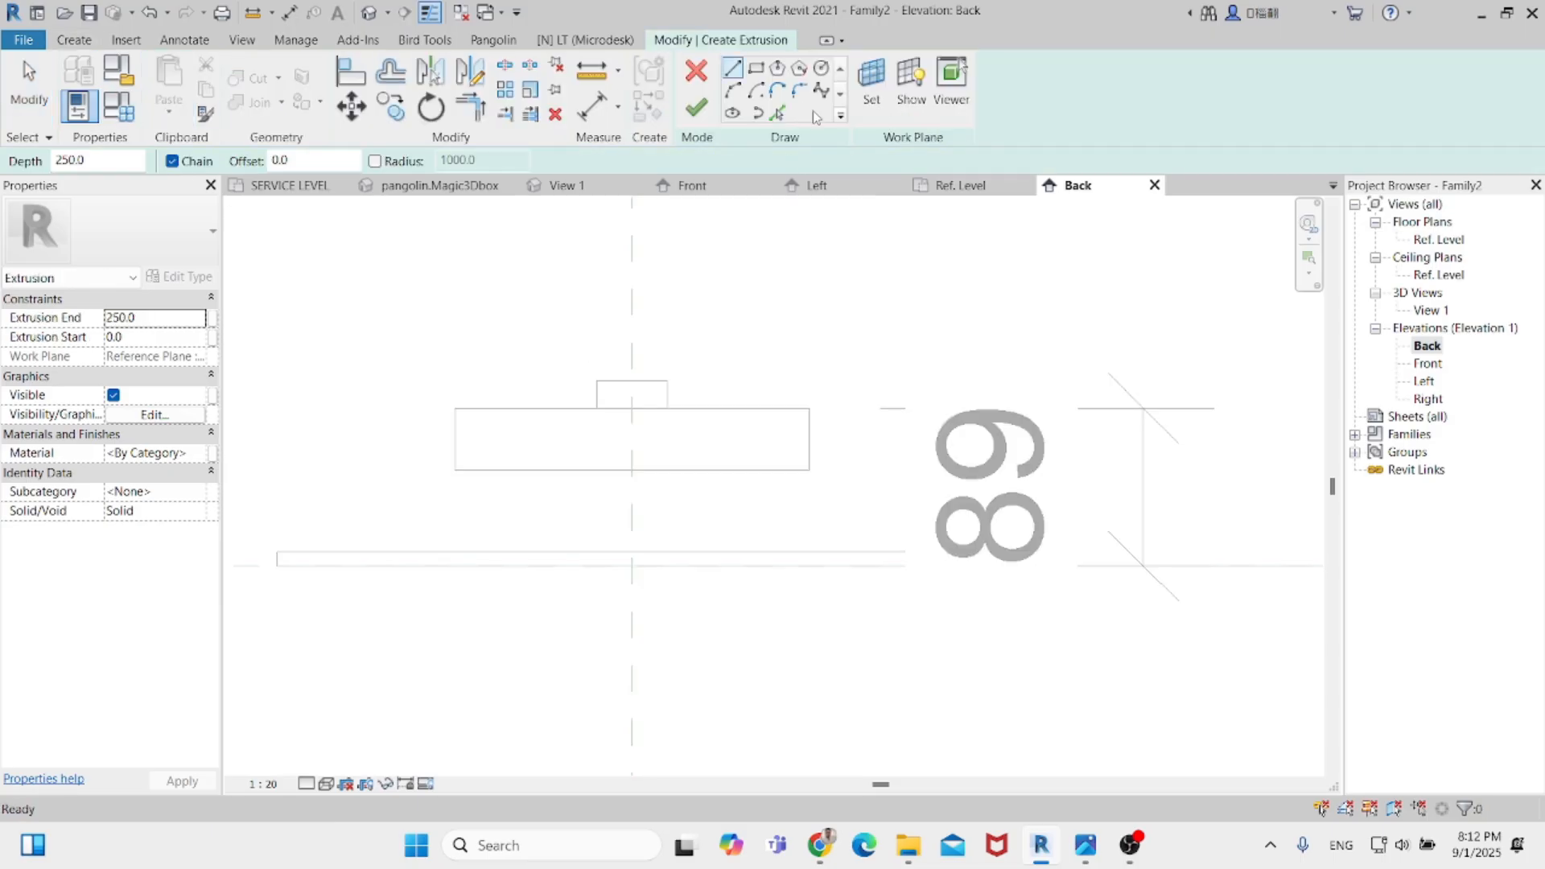
key("Escape")
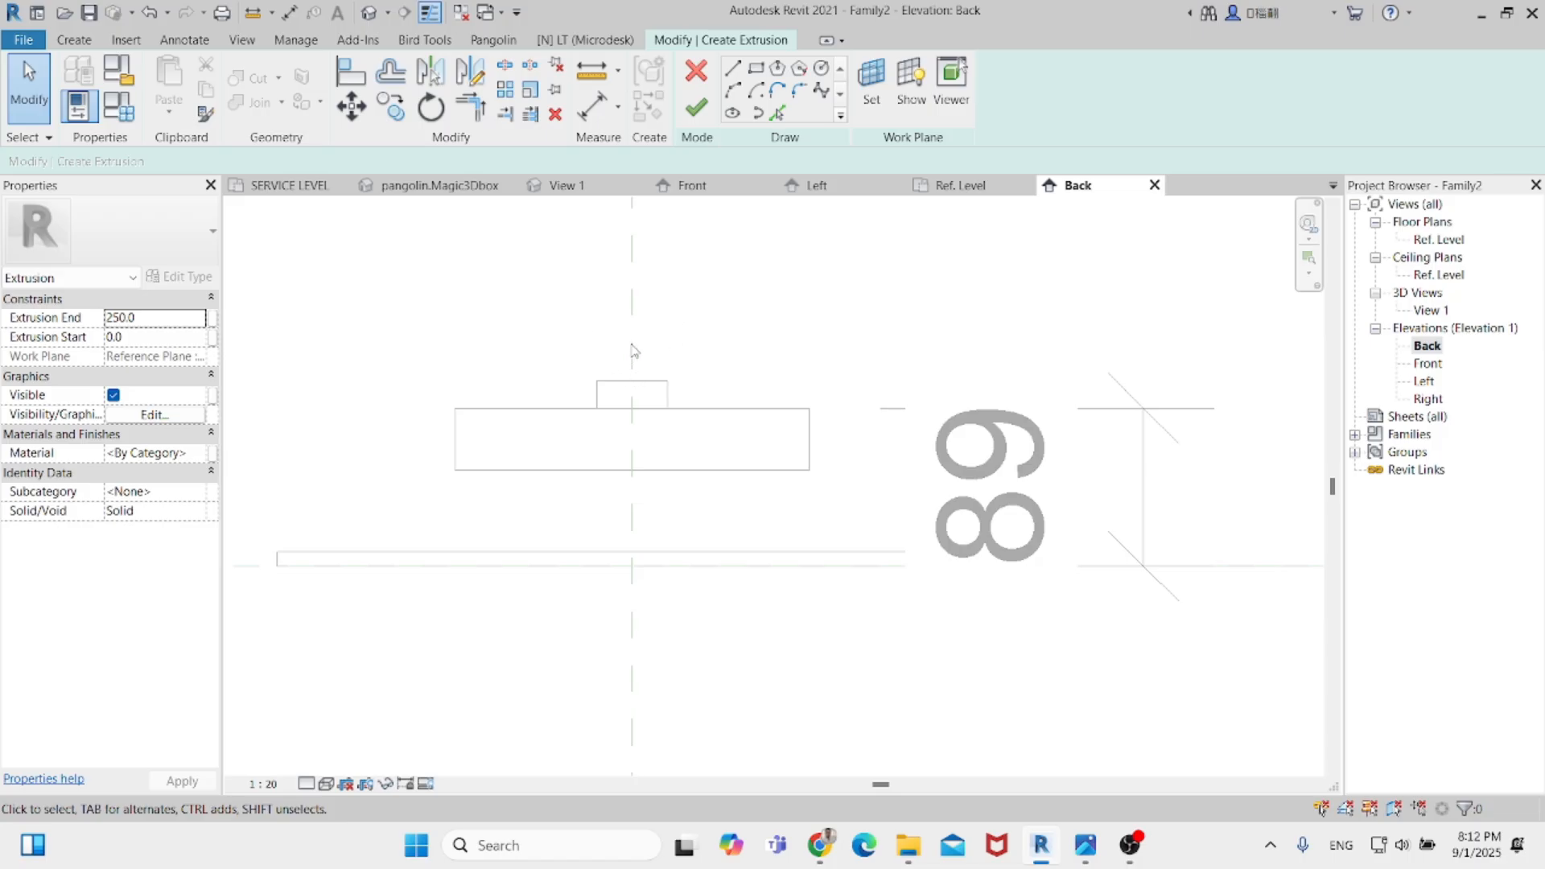
left_click(822, 71)
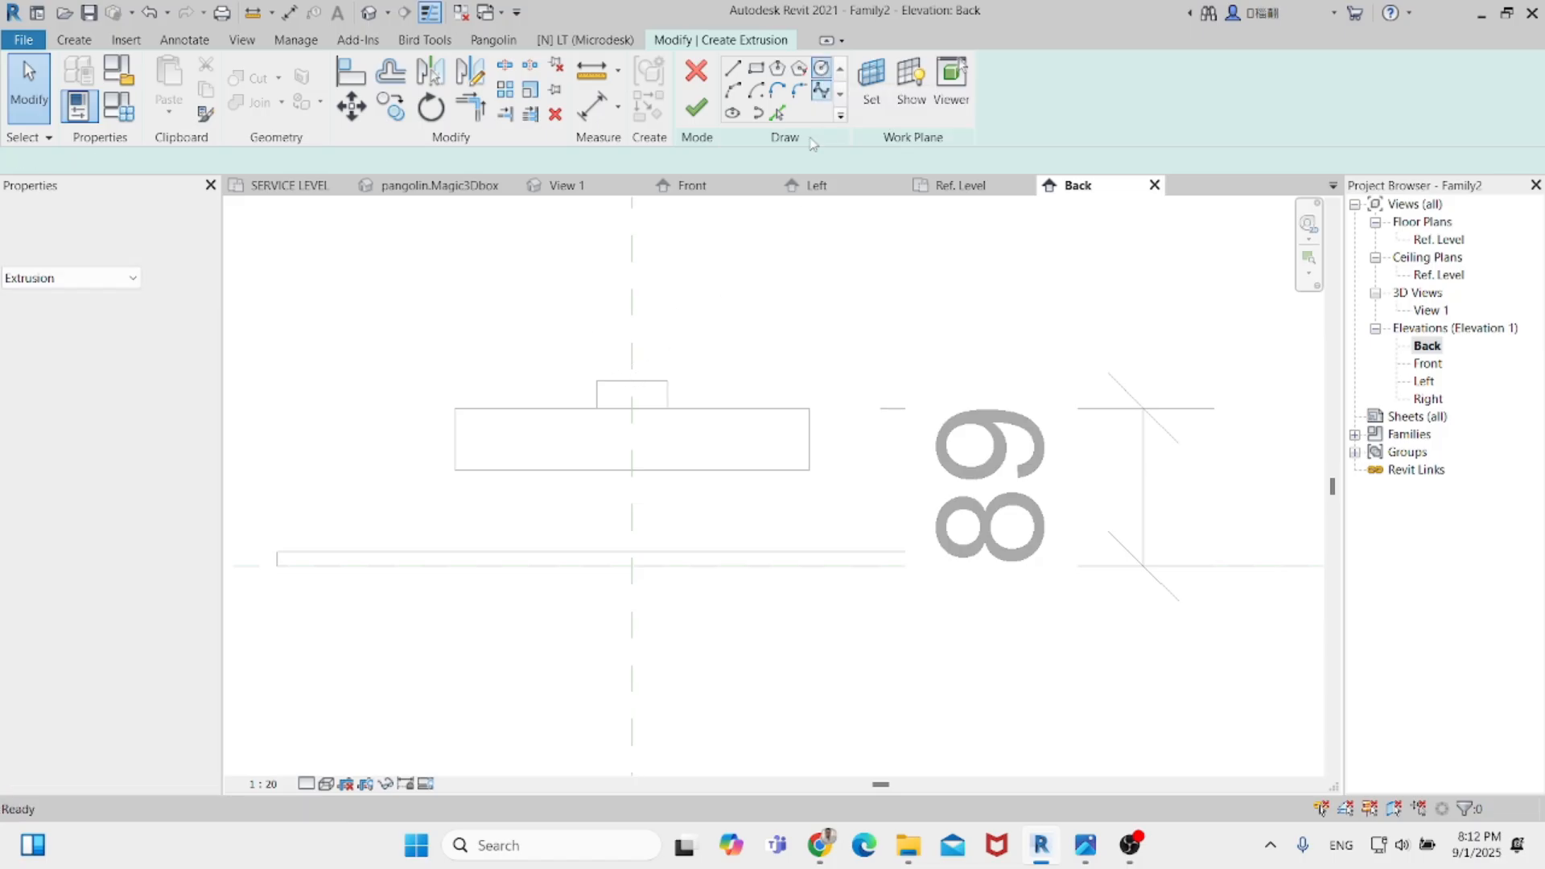
scroll(635, 338, "up", 2)
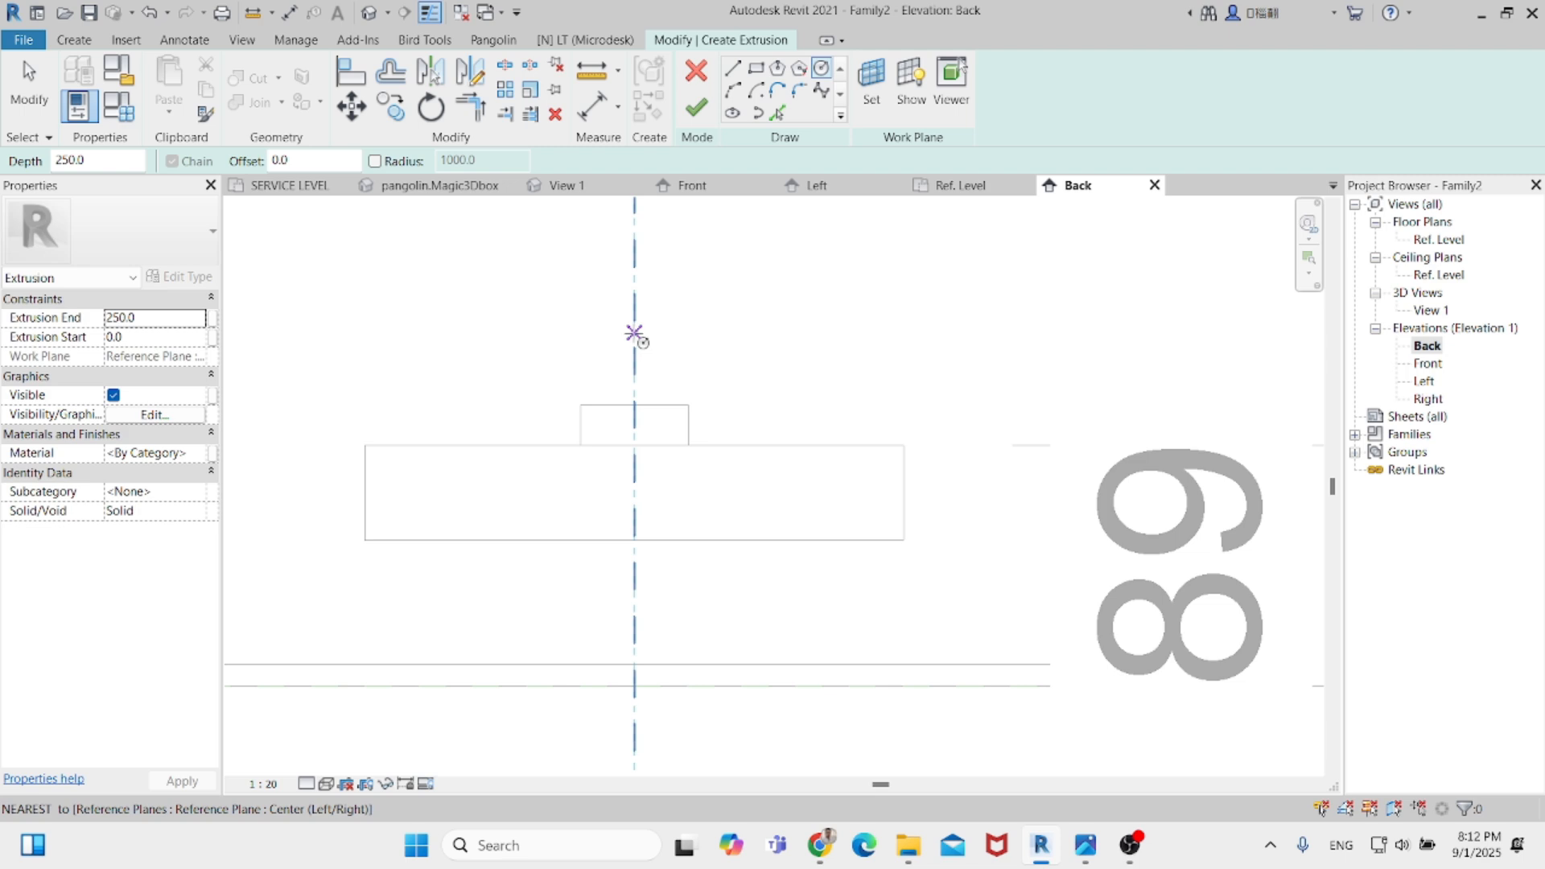
left_click(635, 333)
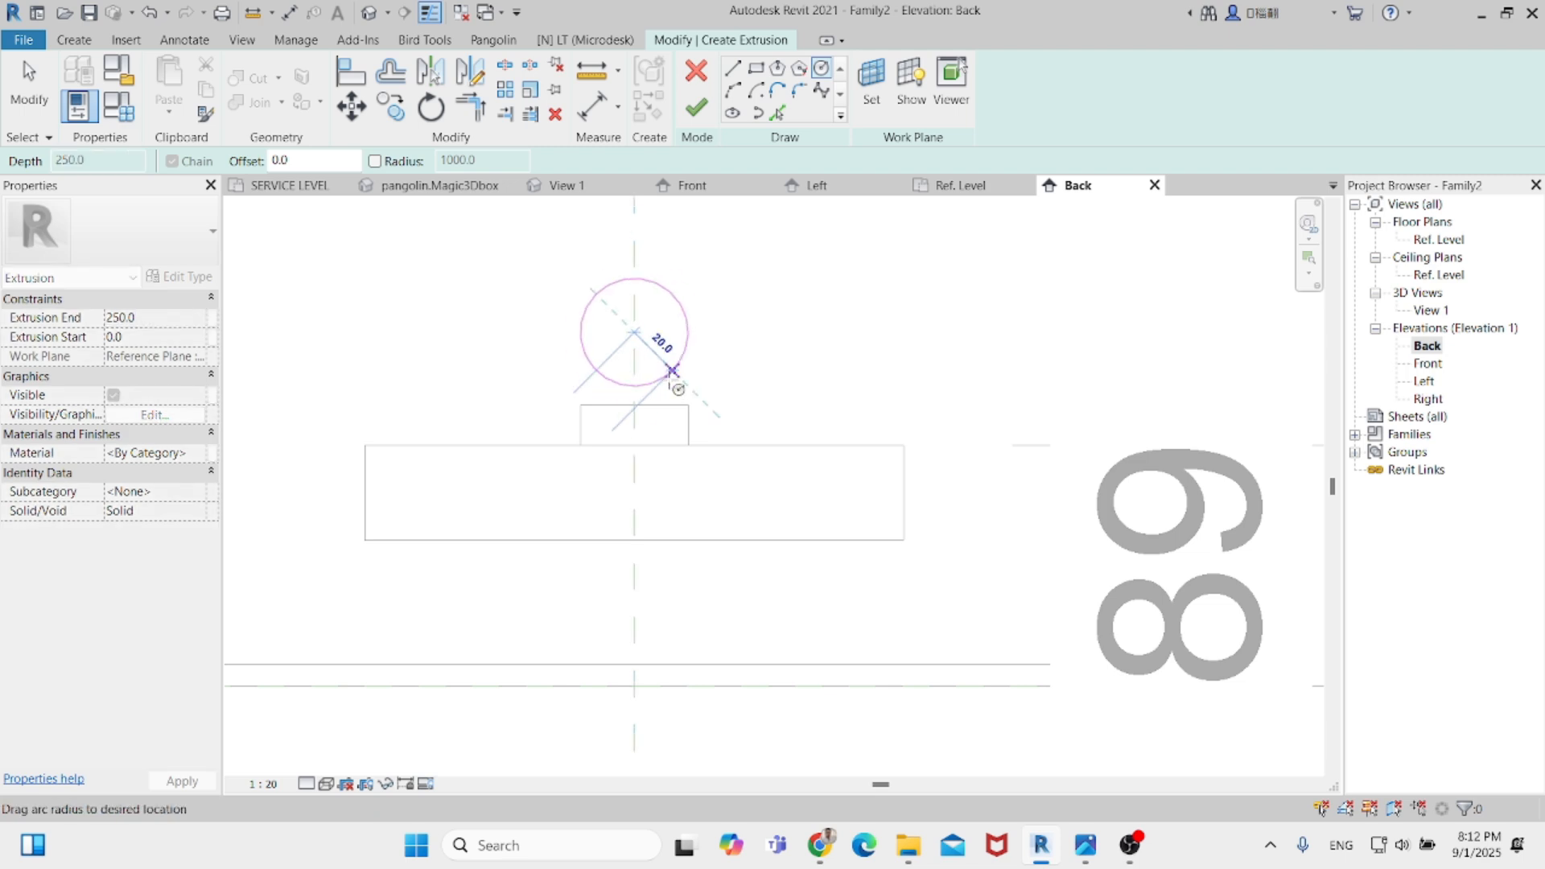
left_click(667, 377)
Add a concentric 15 mm radius circle for the ring's hole, finish the extrusion and set its depth to 15 mm.
left_click(635, 333)
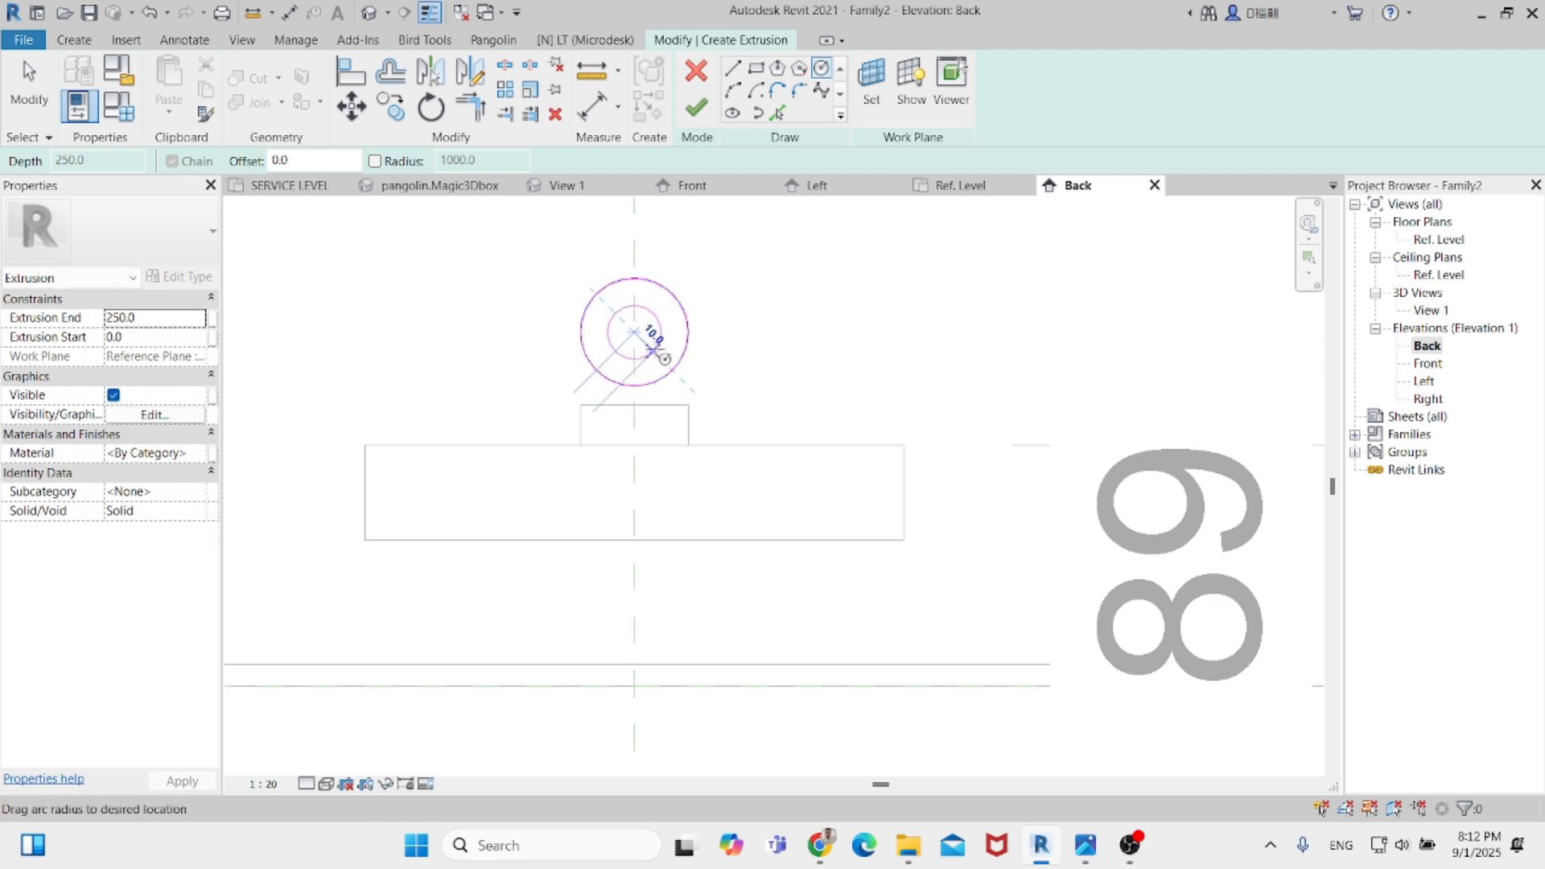
scroll(664, 362, "up", 1)
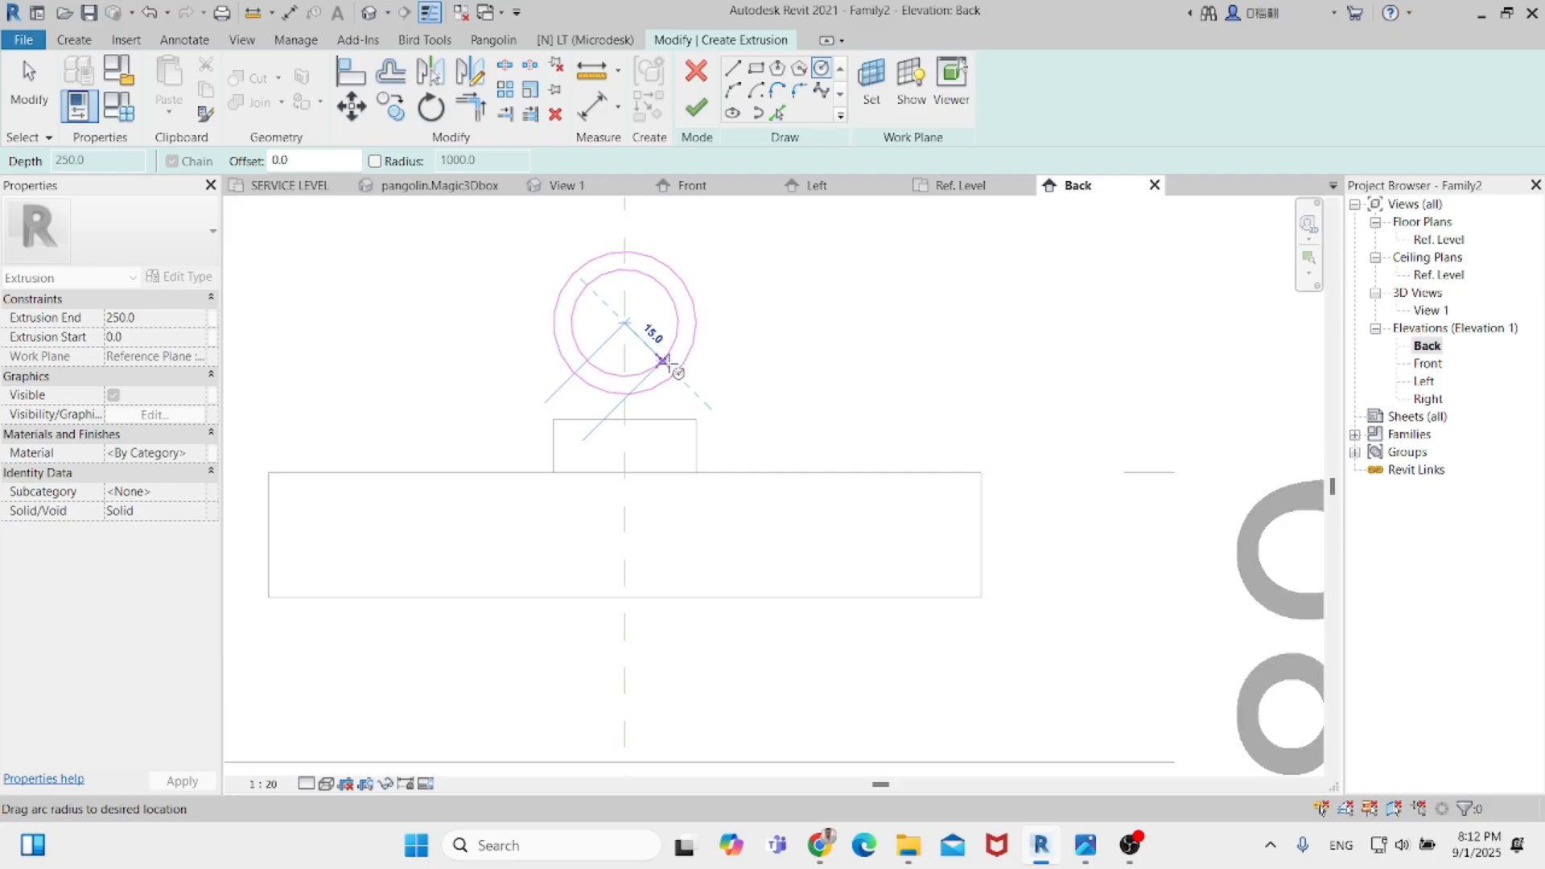
left_click(667, 361)
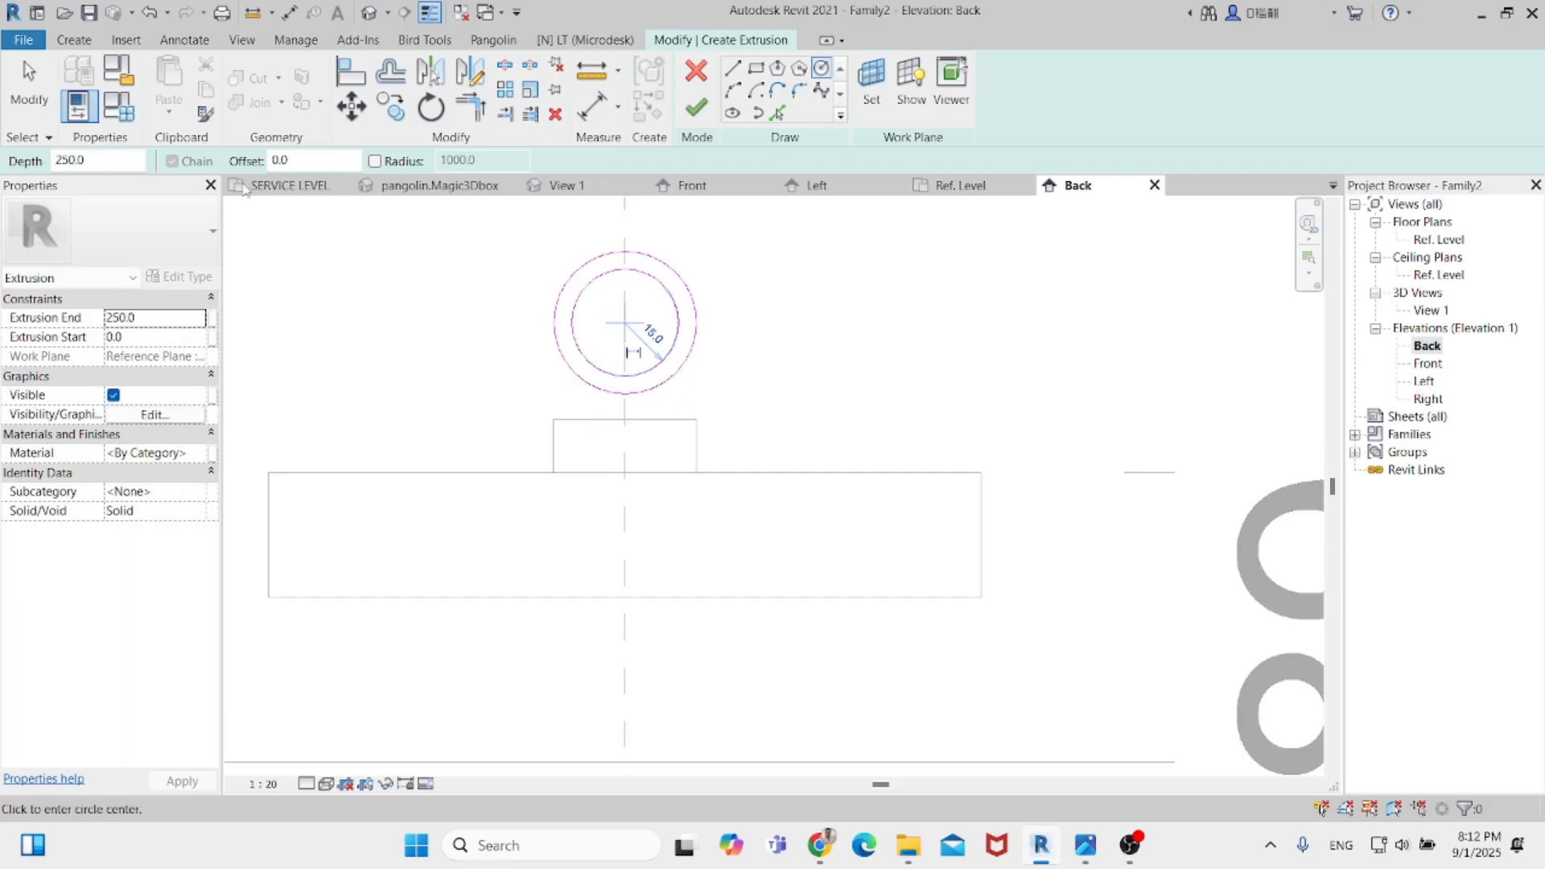
left_click(711, 104)
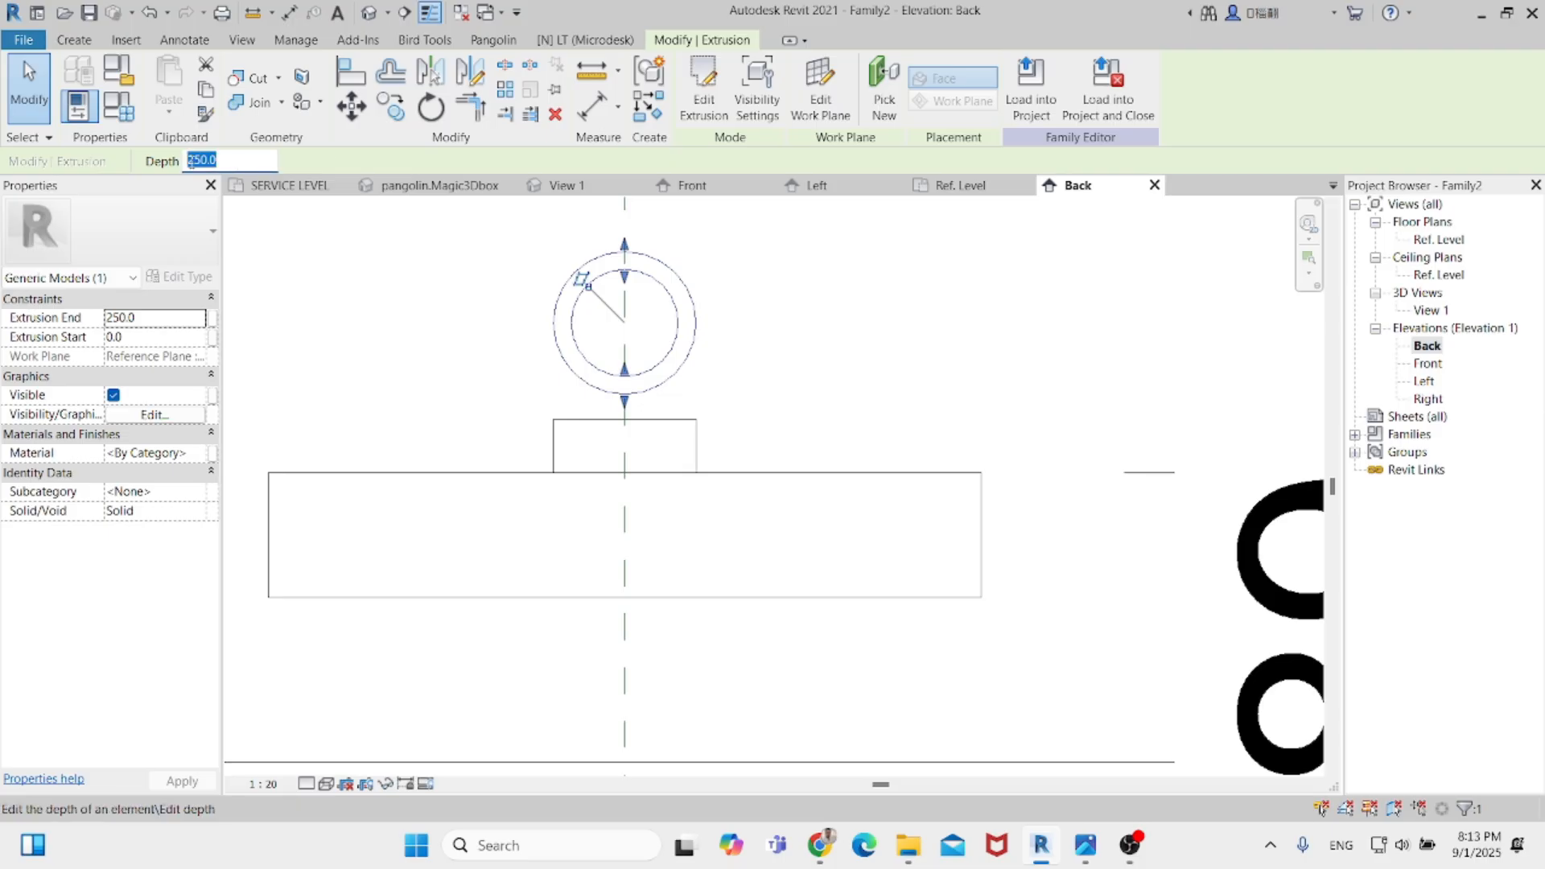
key("Return")
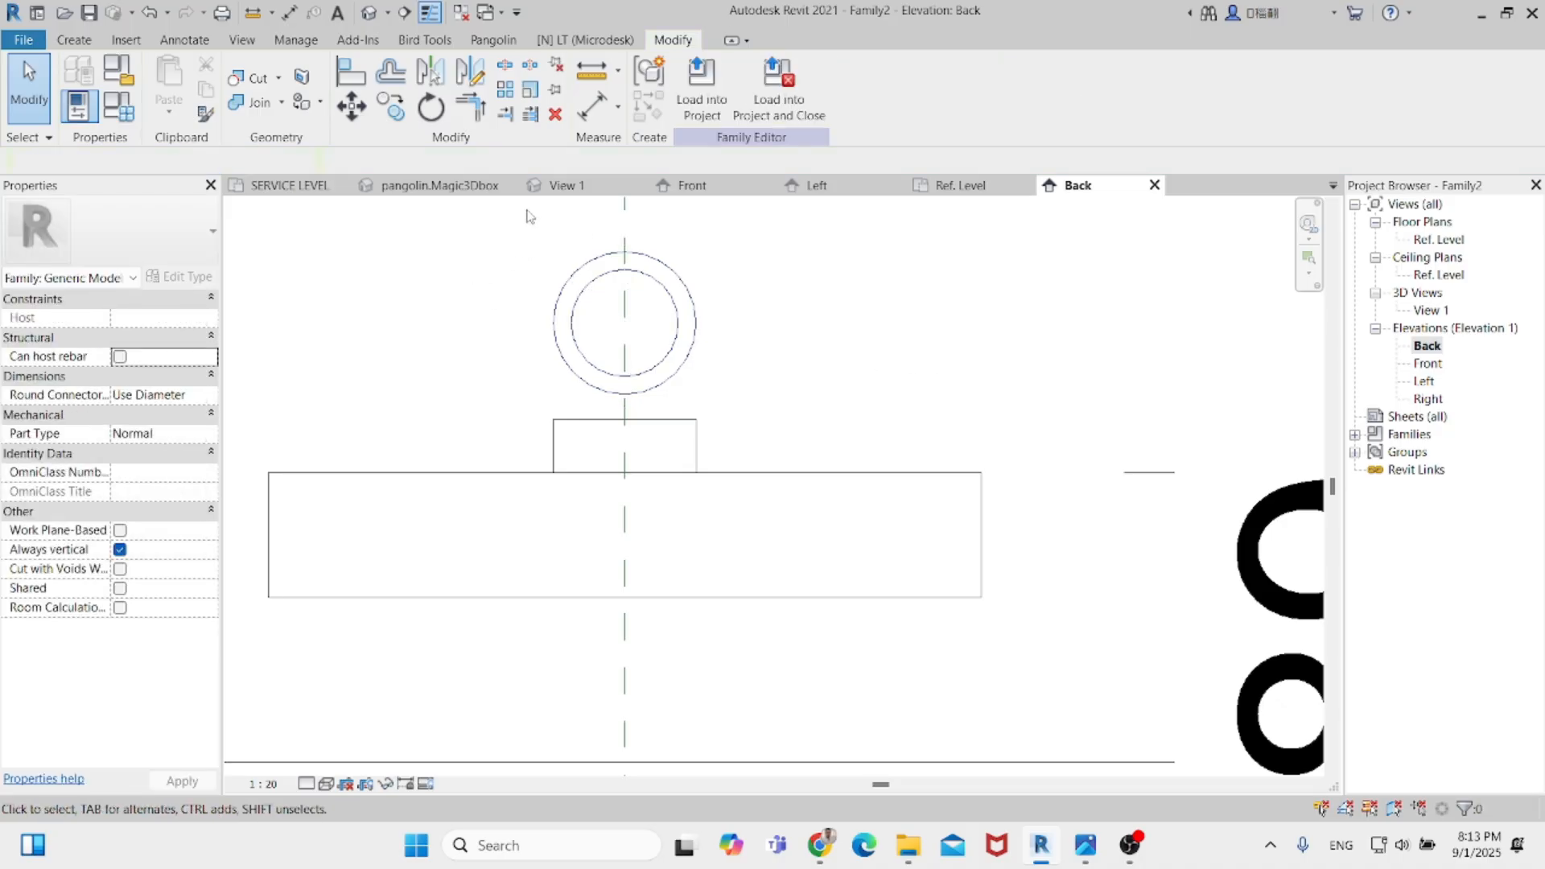
Nudge the ring extrusion straight down along the centre plane until its lower edge overlaps the top of the boss.
key("Down")
key("Down")
key("Down")
key("Down")
key("Down")
key("Down")
key("Down")
key("Down")
key("Down")
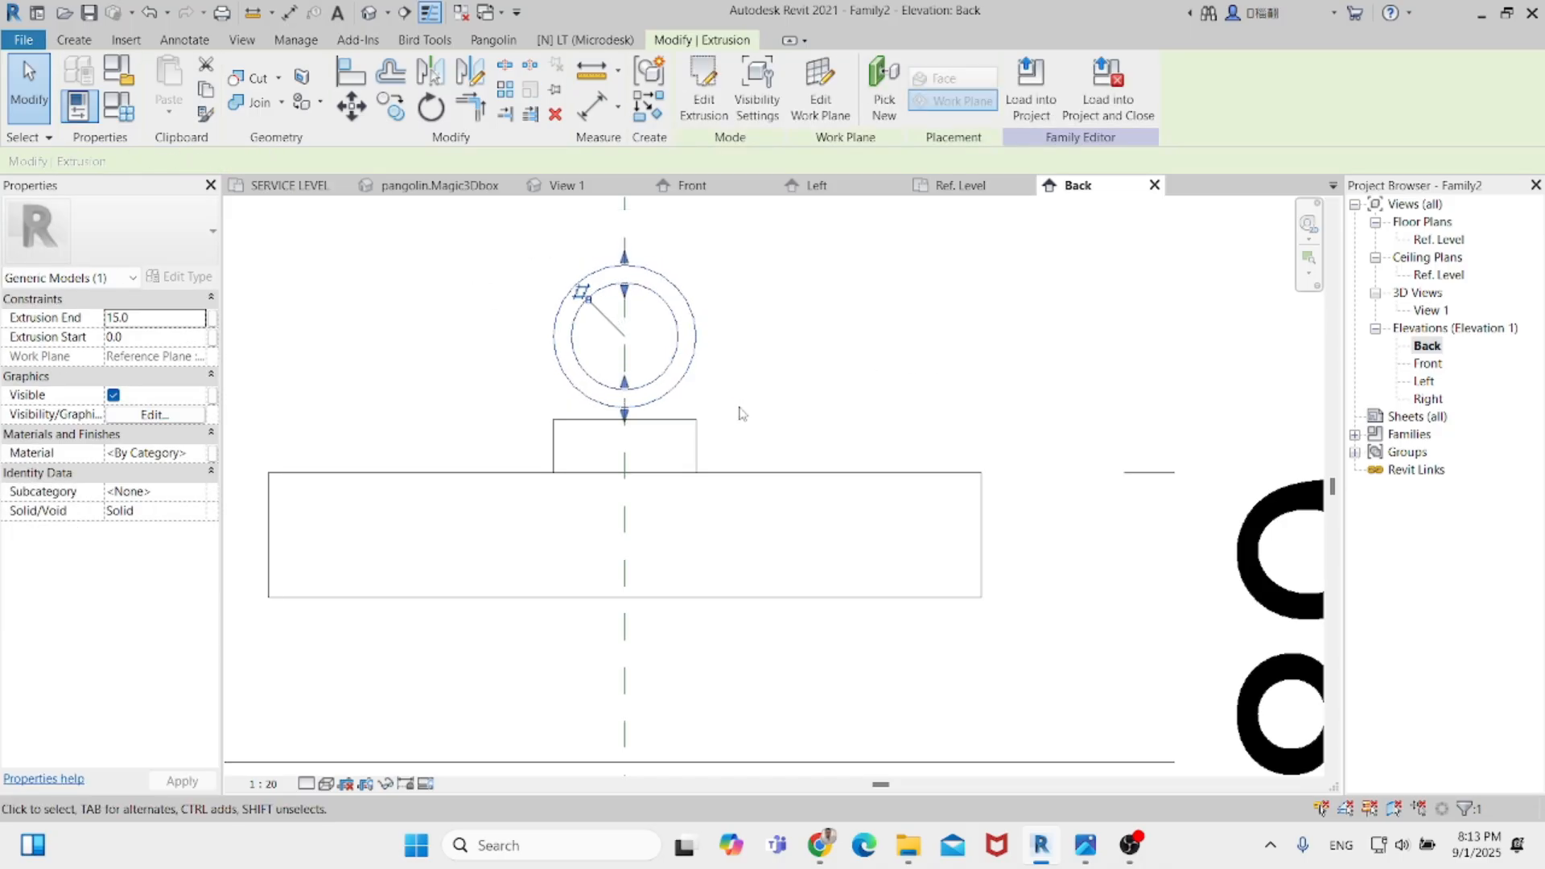
key("Down")
key("Escape")
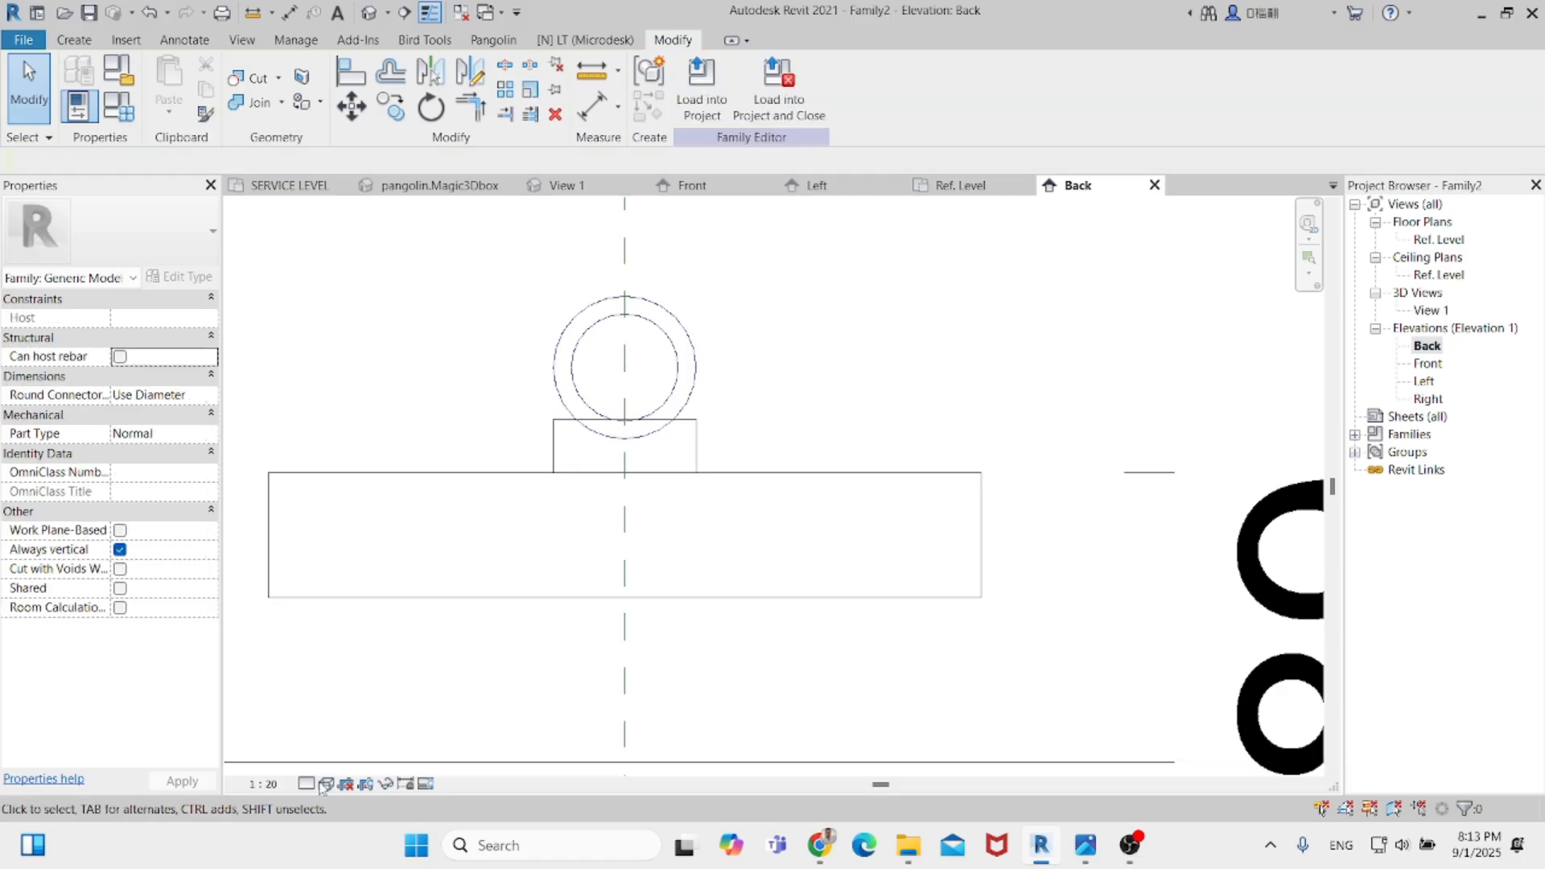
Thin the ring extrusion to a depth of about 6 mm from one side in the right view of 3D View 1.
left_click(563, 185)
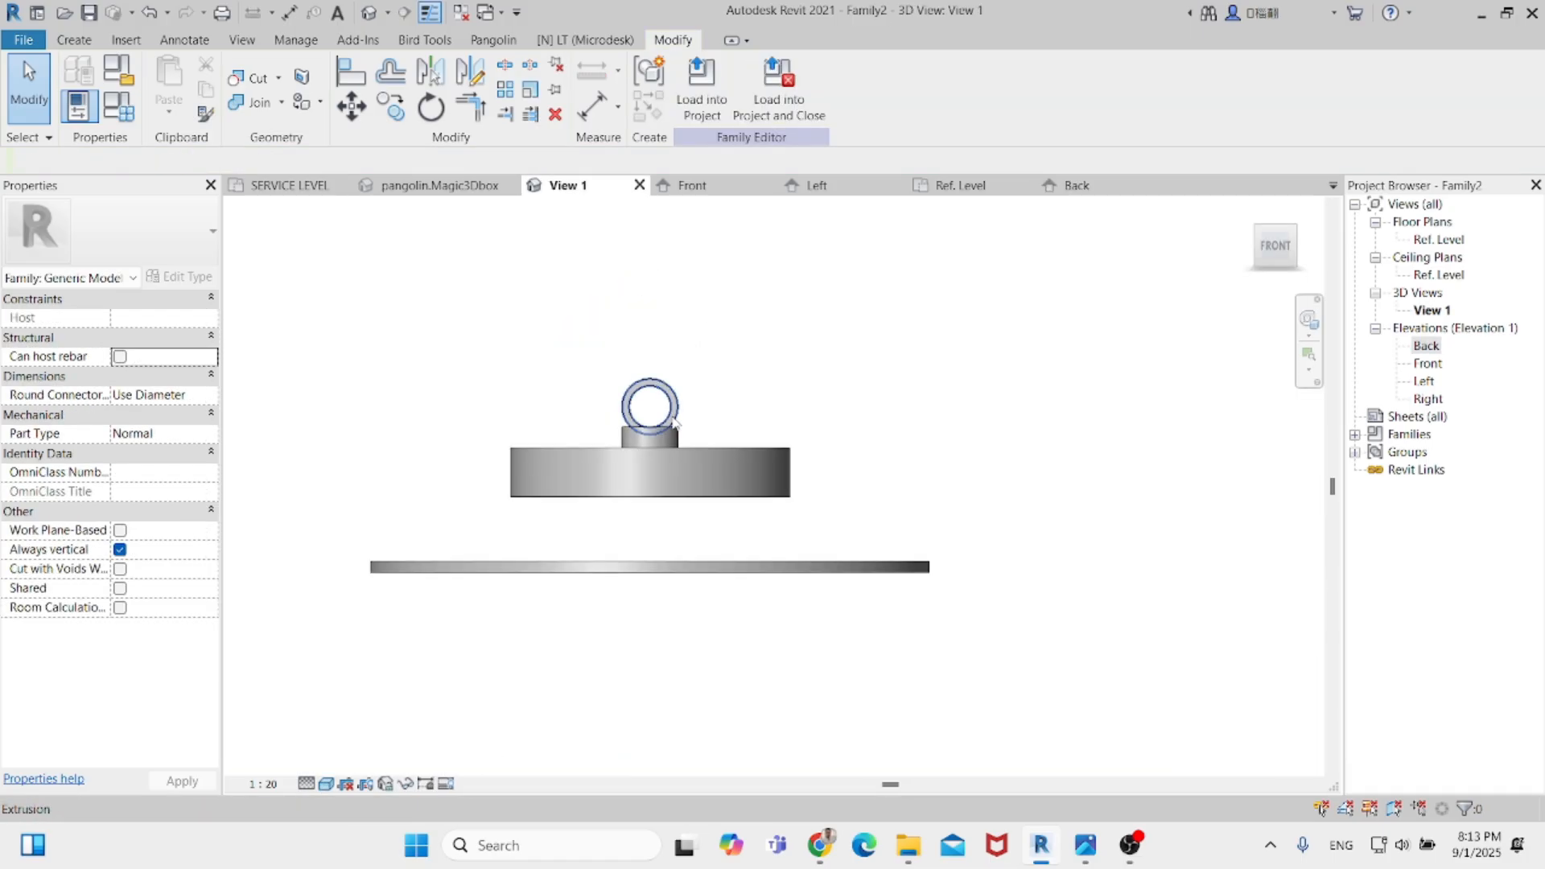
scroll(805, 431, "up", 3)
scroll(722, 434, "down", 1)
middle_click_drag(722, 434, 654, 447, "shift")
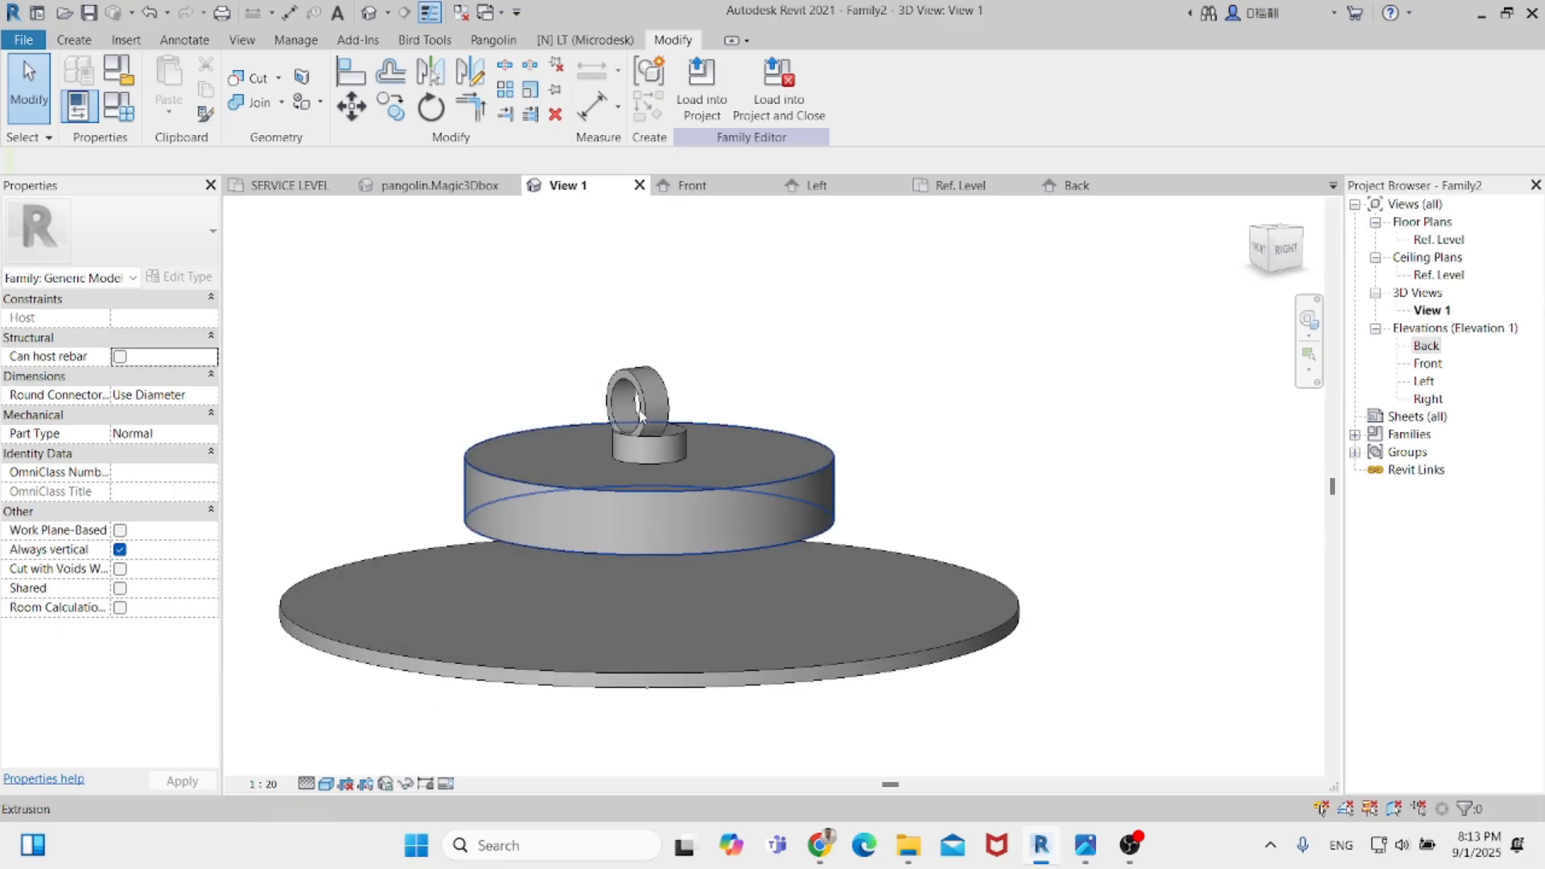
left_click(661, 402)
left_click(1273, 270)
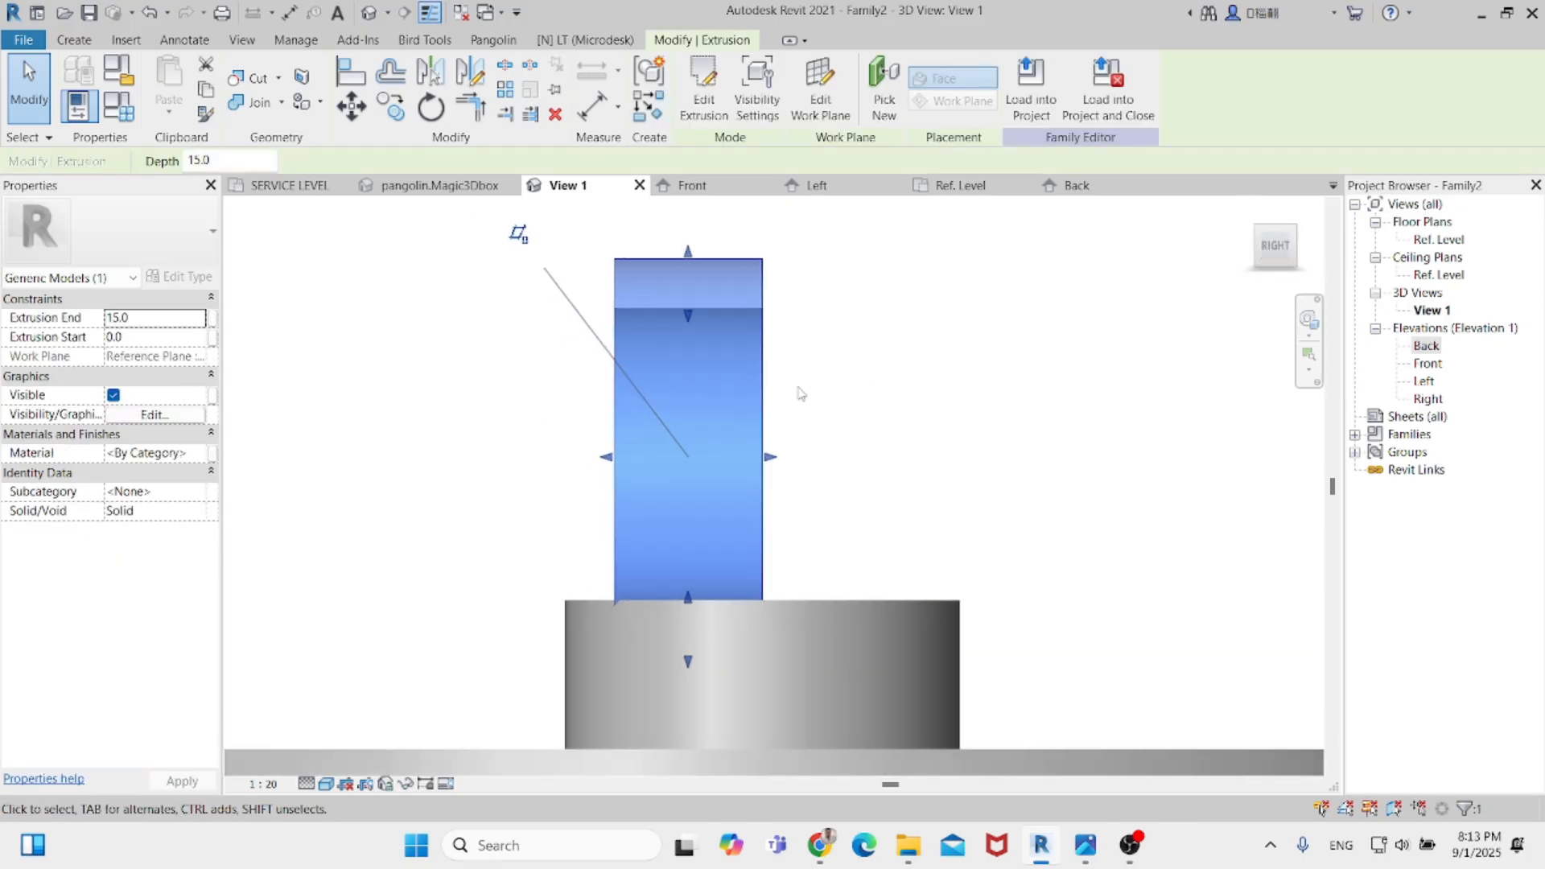
left_click_drag(781, 487, 763, 487)
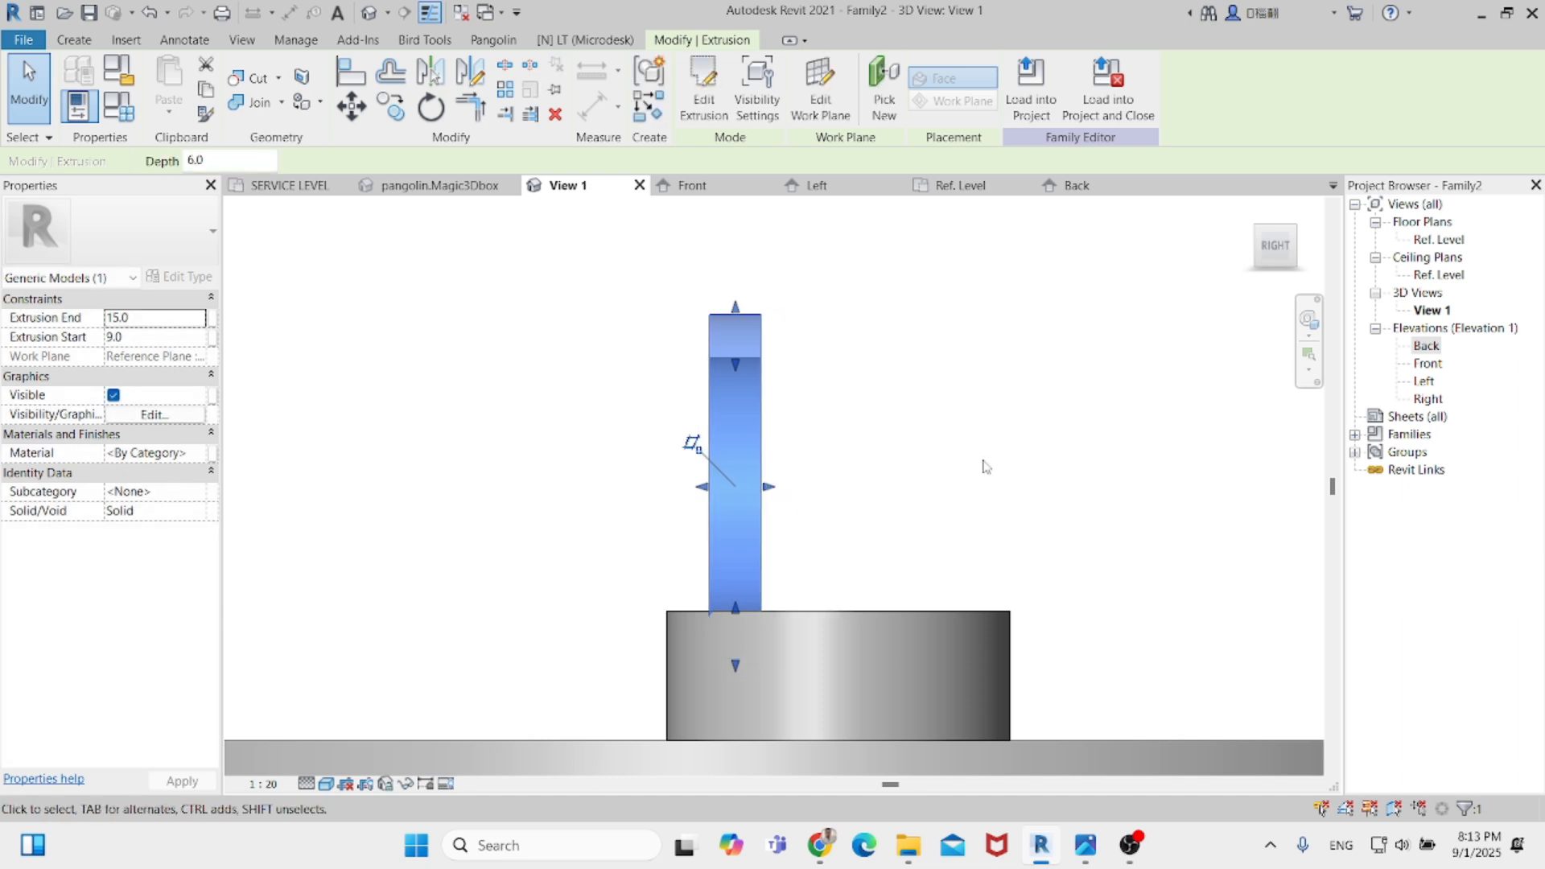
Move the thinned ring about 12 mm horizontally to the centre of the boss and check it in 3D View 1.
key("m")
key("v")
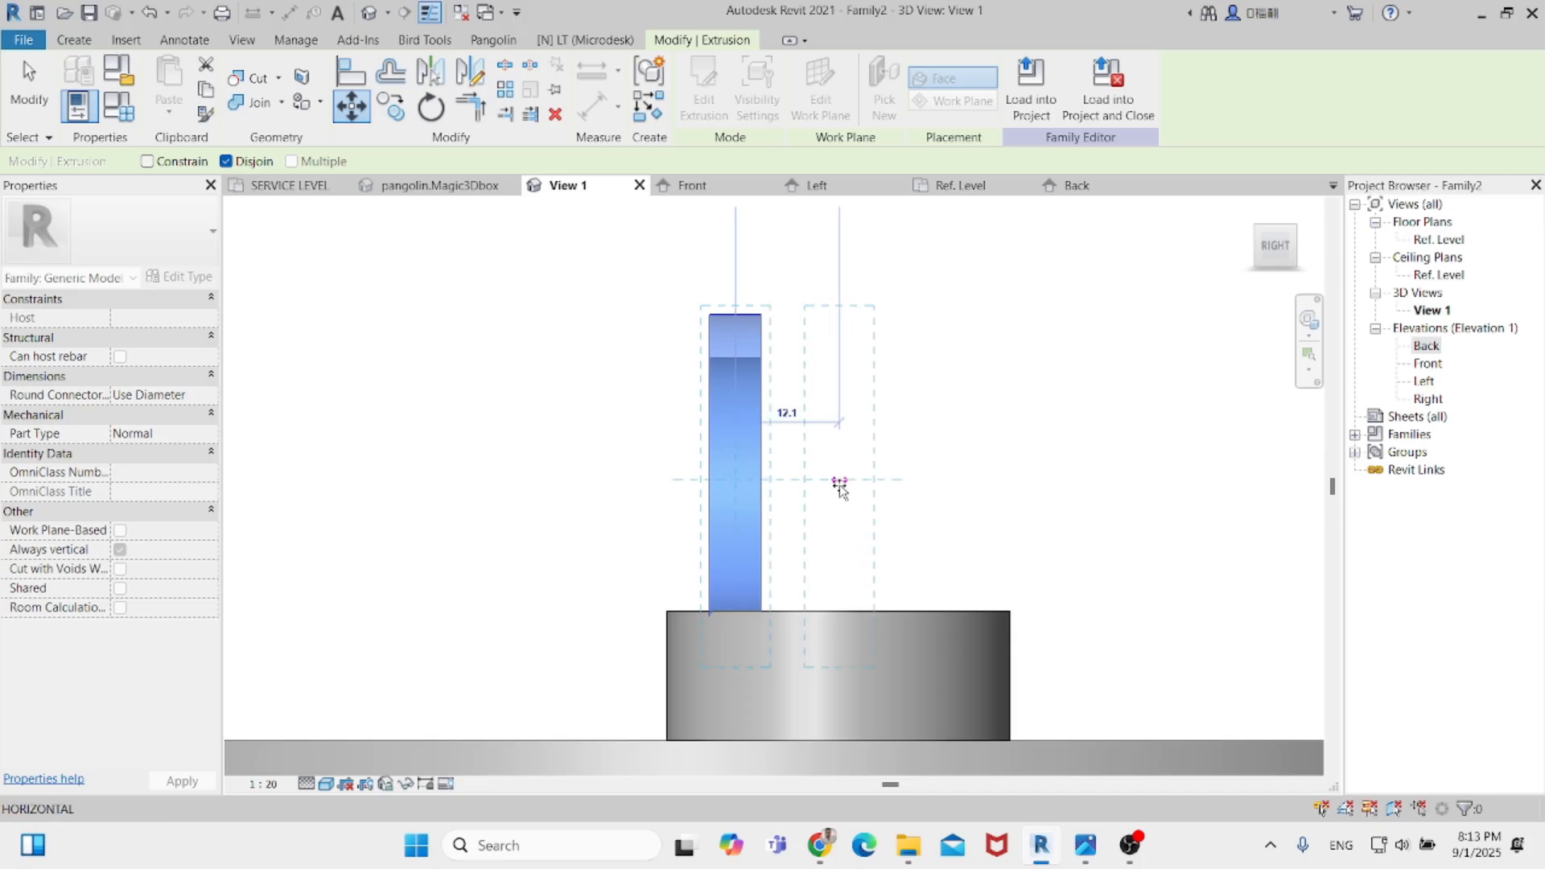
left_click(839, 486)
key("Escape")
middle_click_drag(839, 491, 881, 509, "shift")
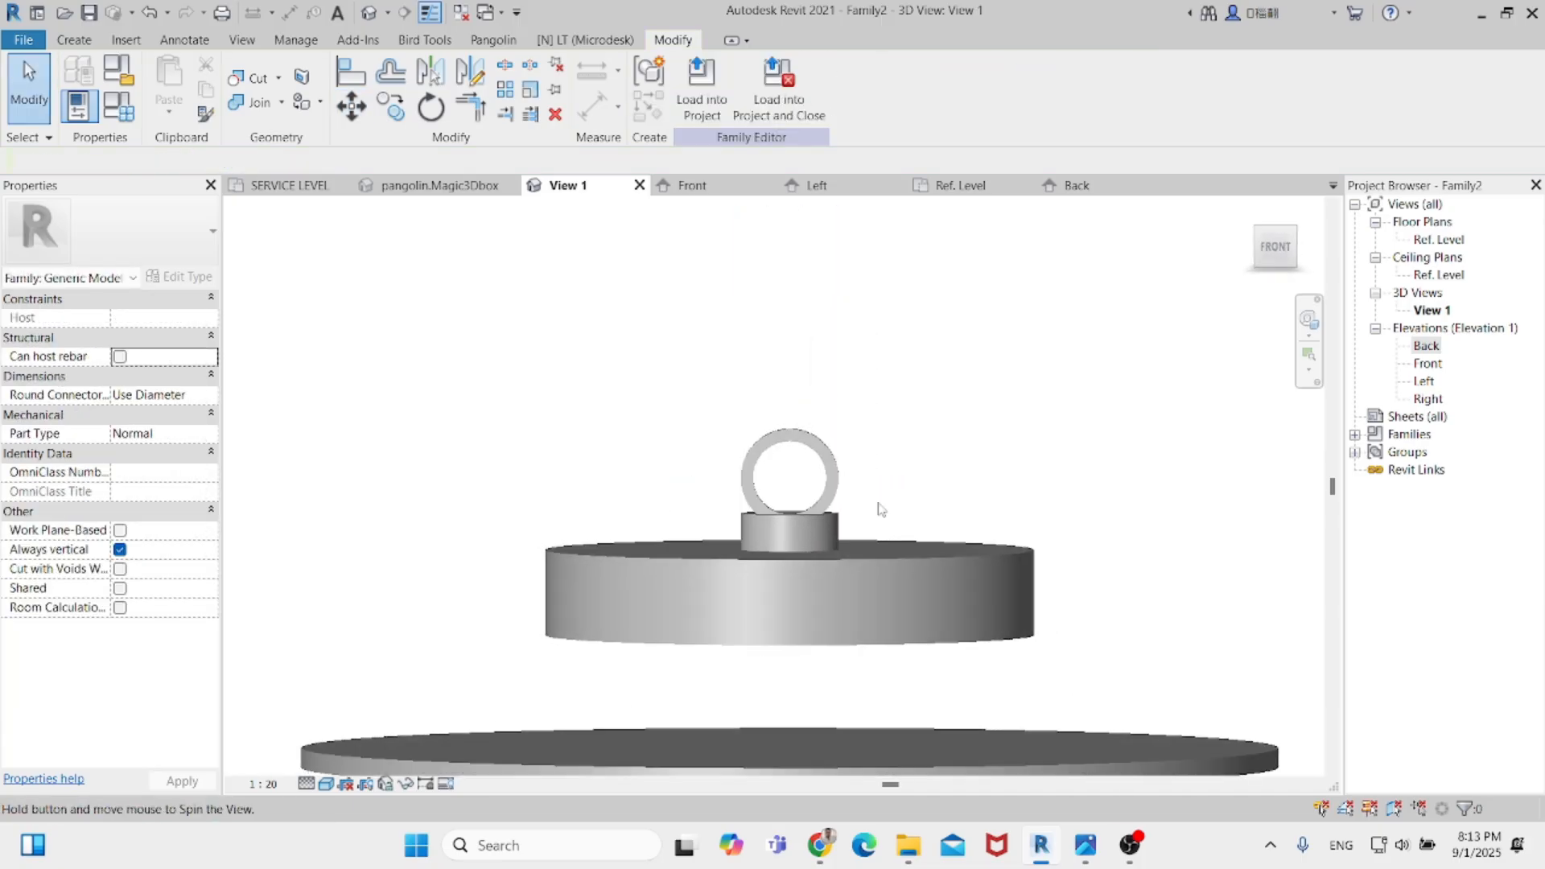
mouse_move(1082, 855)
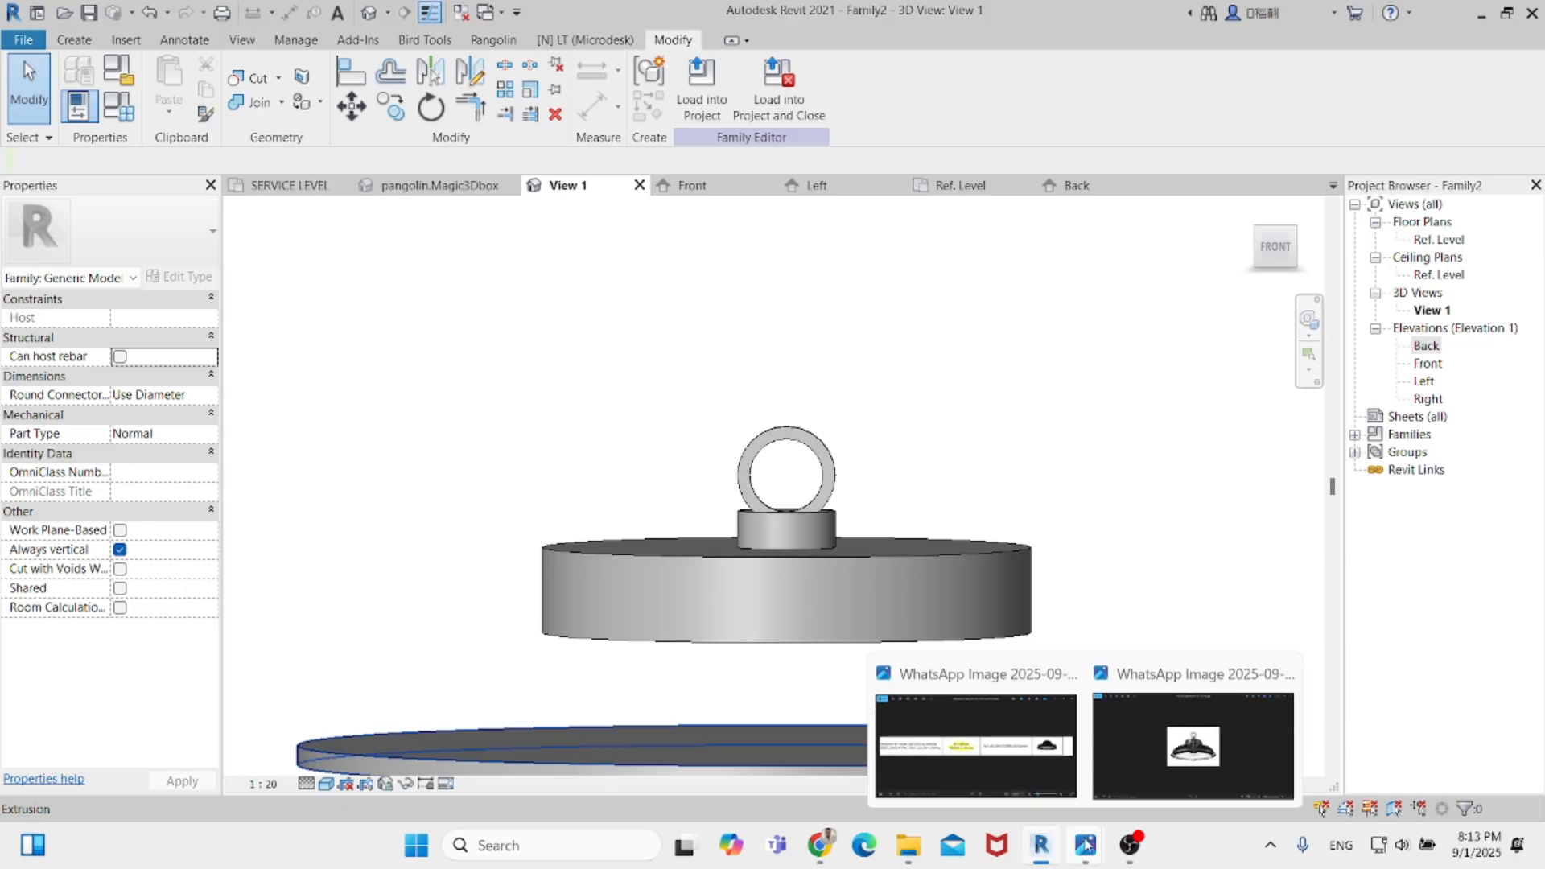
mouse_move(1175, 756)
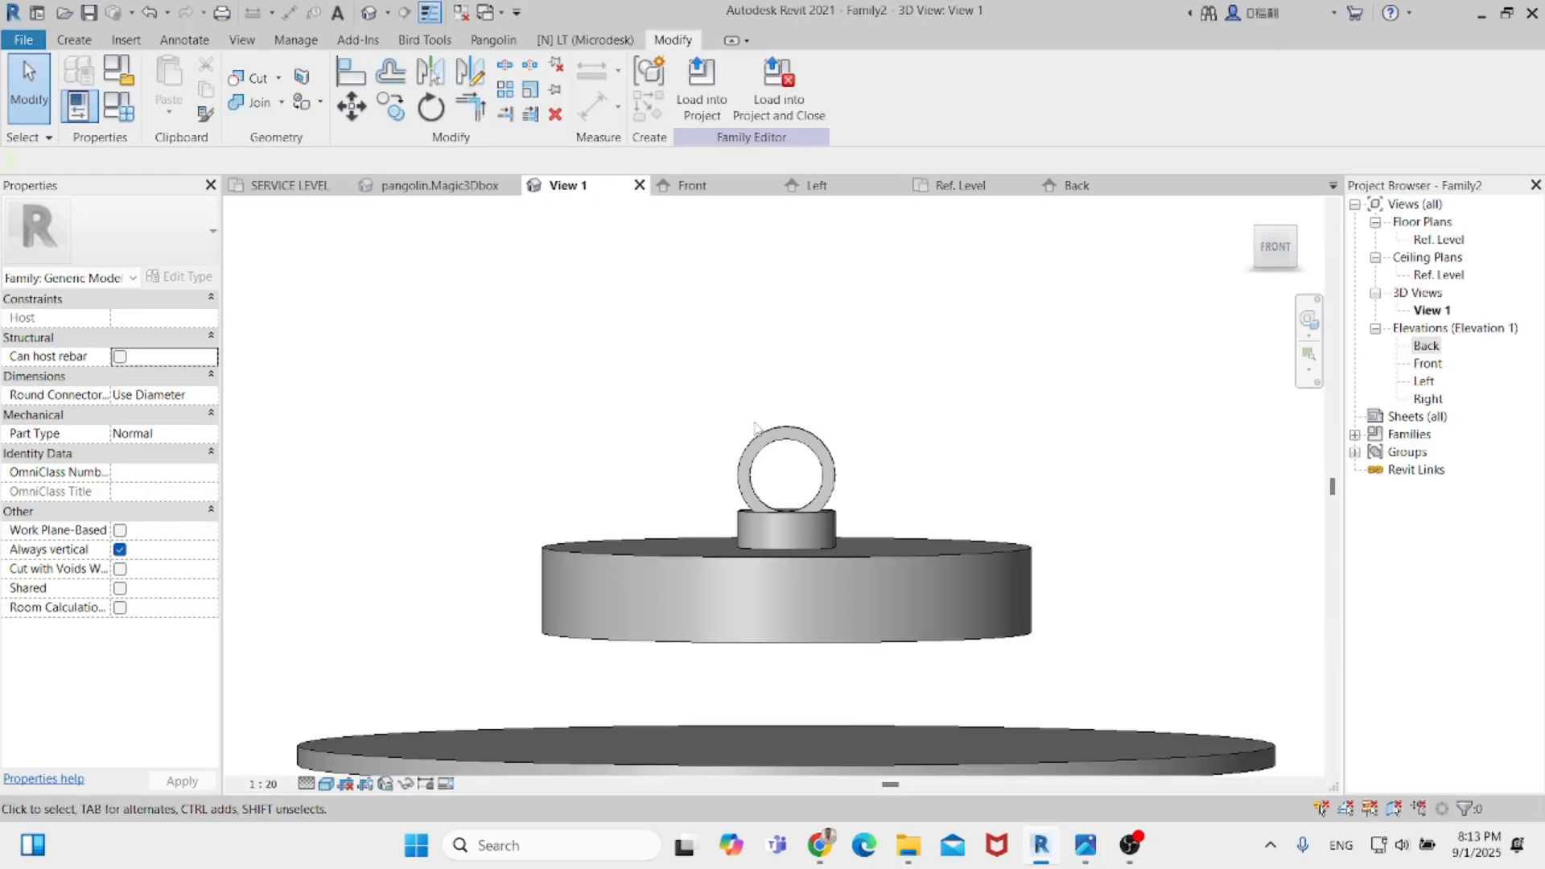
scroll(866, 451, "down", 2)
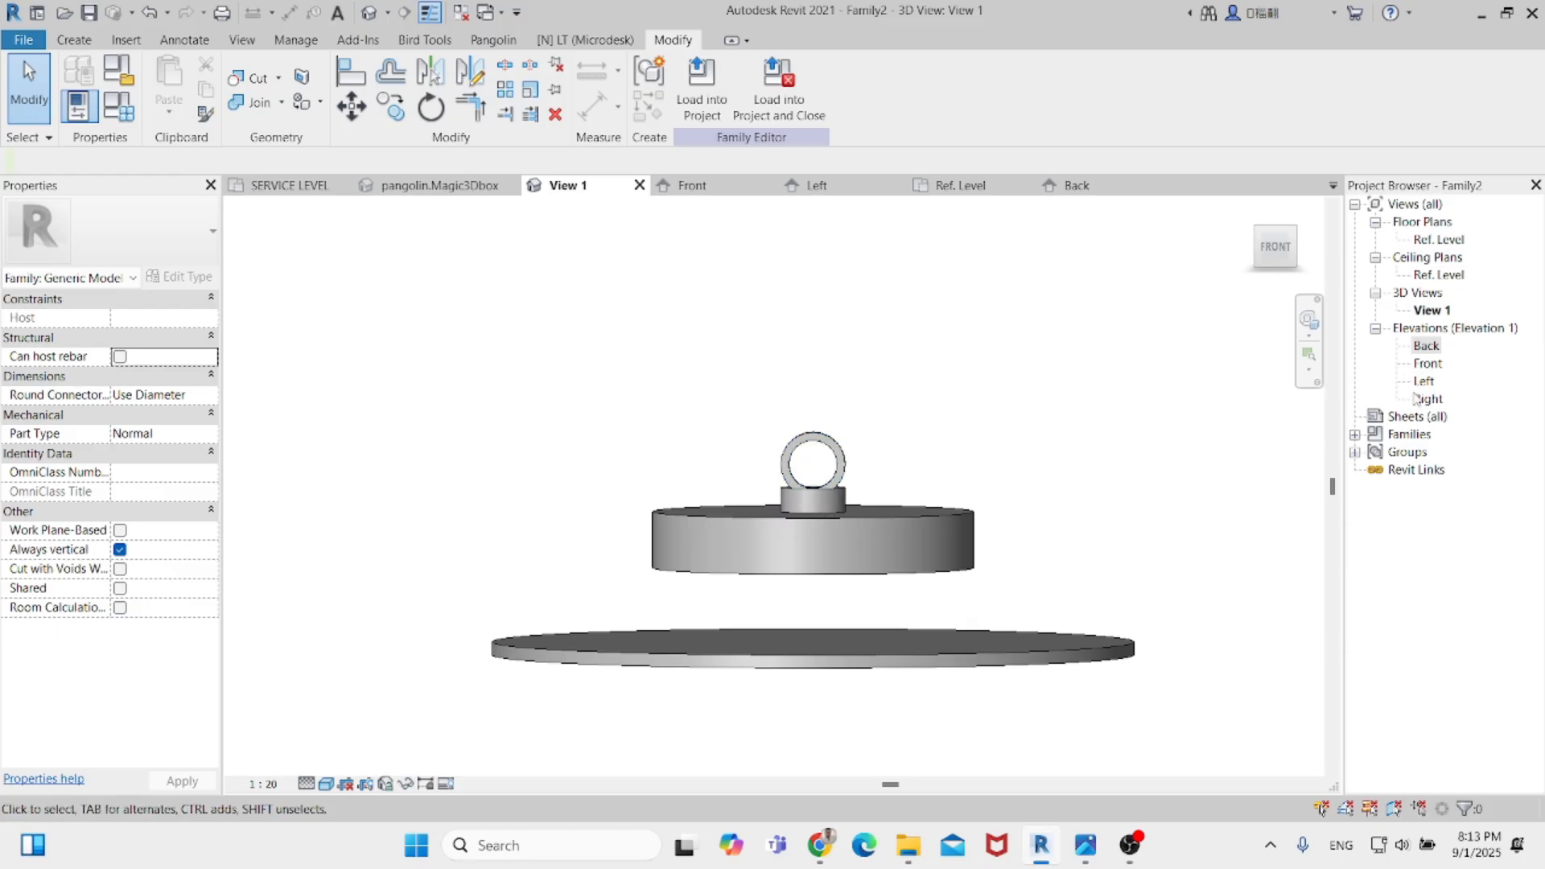
Start a sweep in the Back elevation and sketch its path as a rectangle about 40 mm high, overlapping the upper half of the ring.
double_click(1433, 348)
scroll(753, 346, "down", 3)
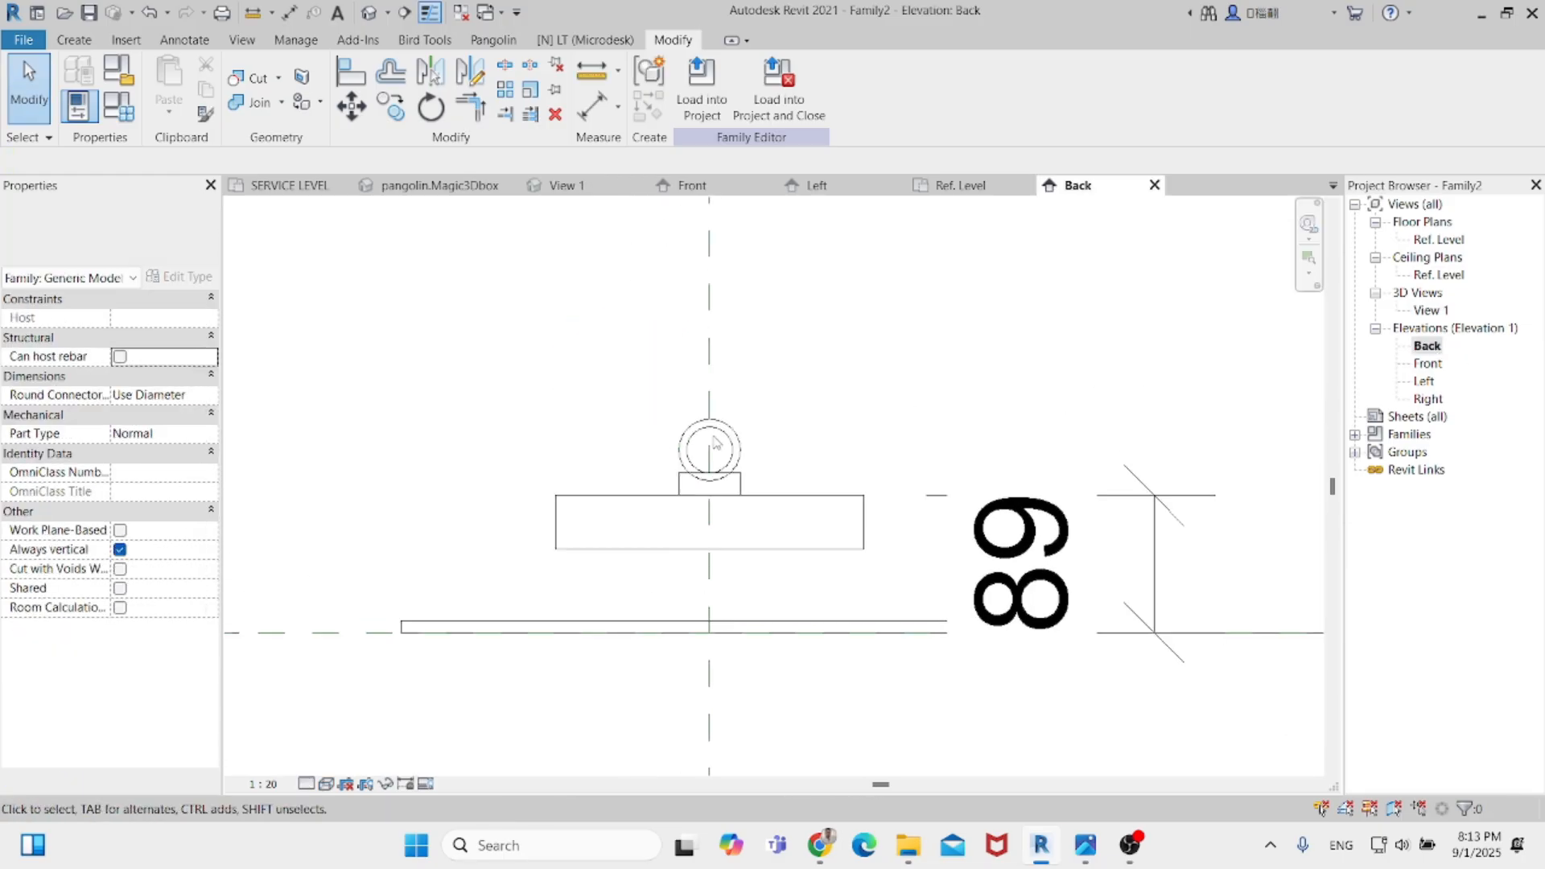
scroll(714, 382, "up", 1)
left_click(72, 44)
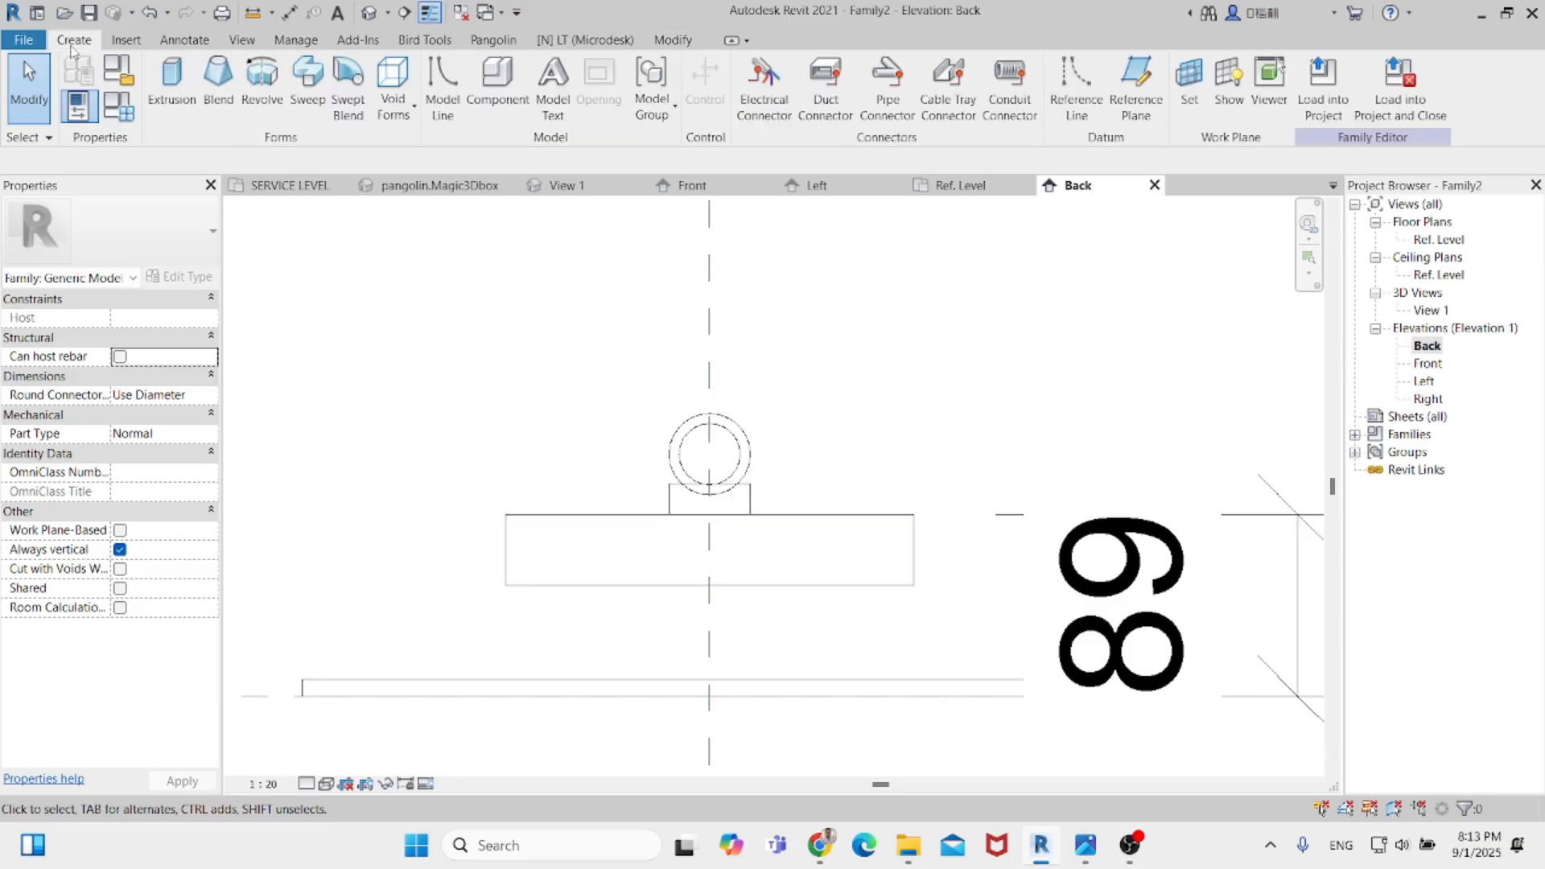
left_click(311, 102)
left_click(897, 72)
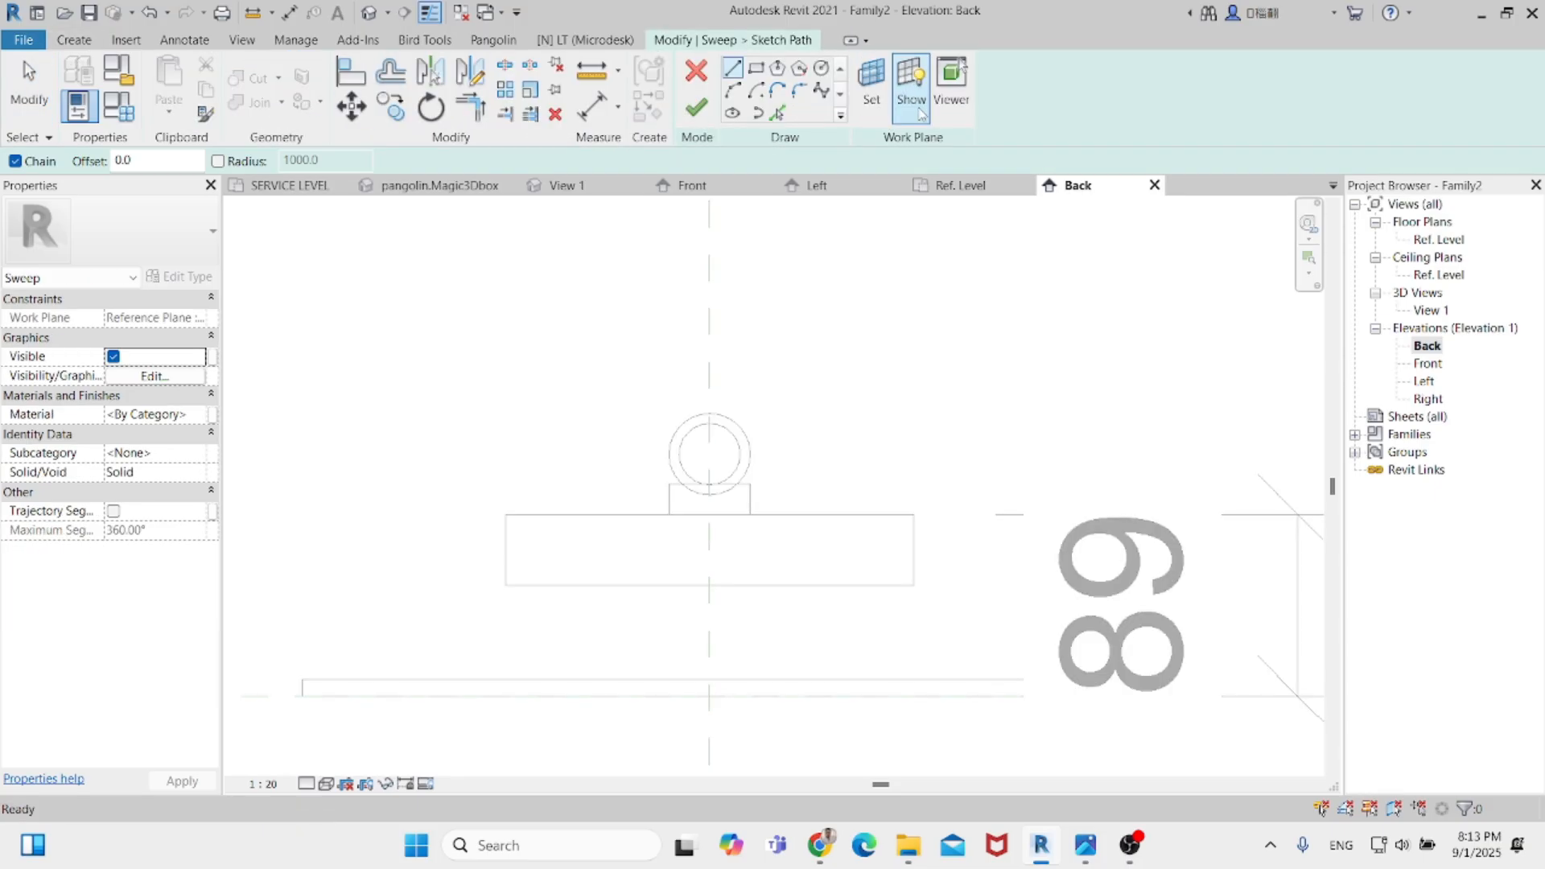
scroll(704, 415, "up", 2)
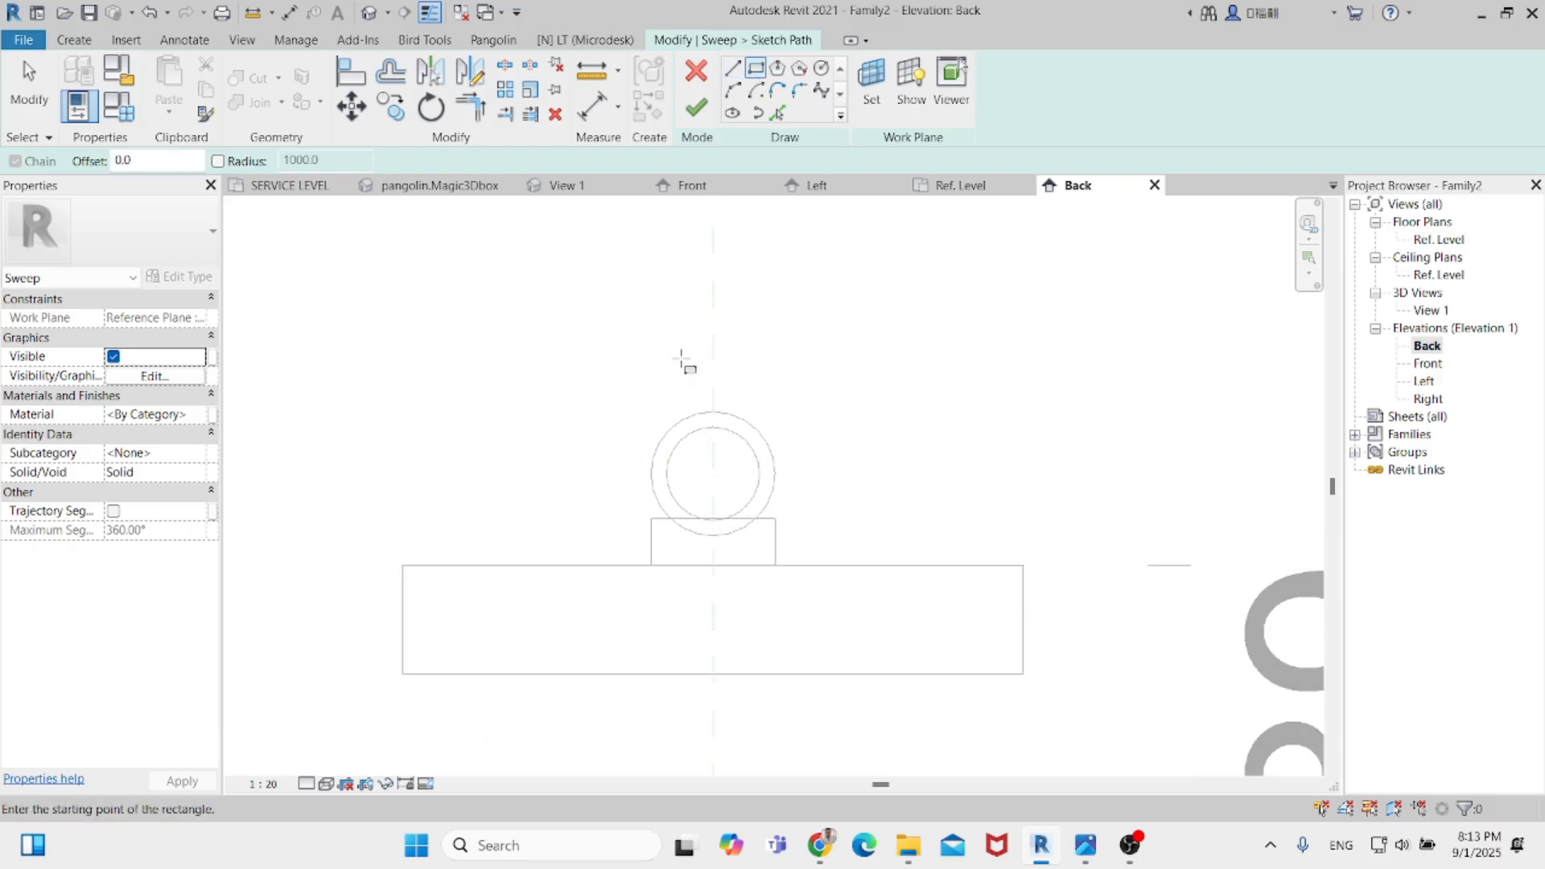
left_click(664, 341)
left_click(772, 460)
scroll(745, 428, "up", 2)
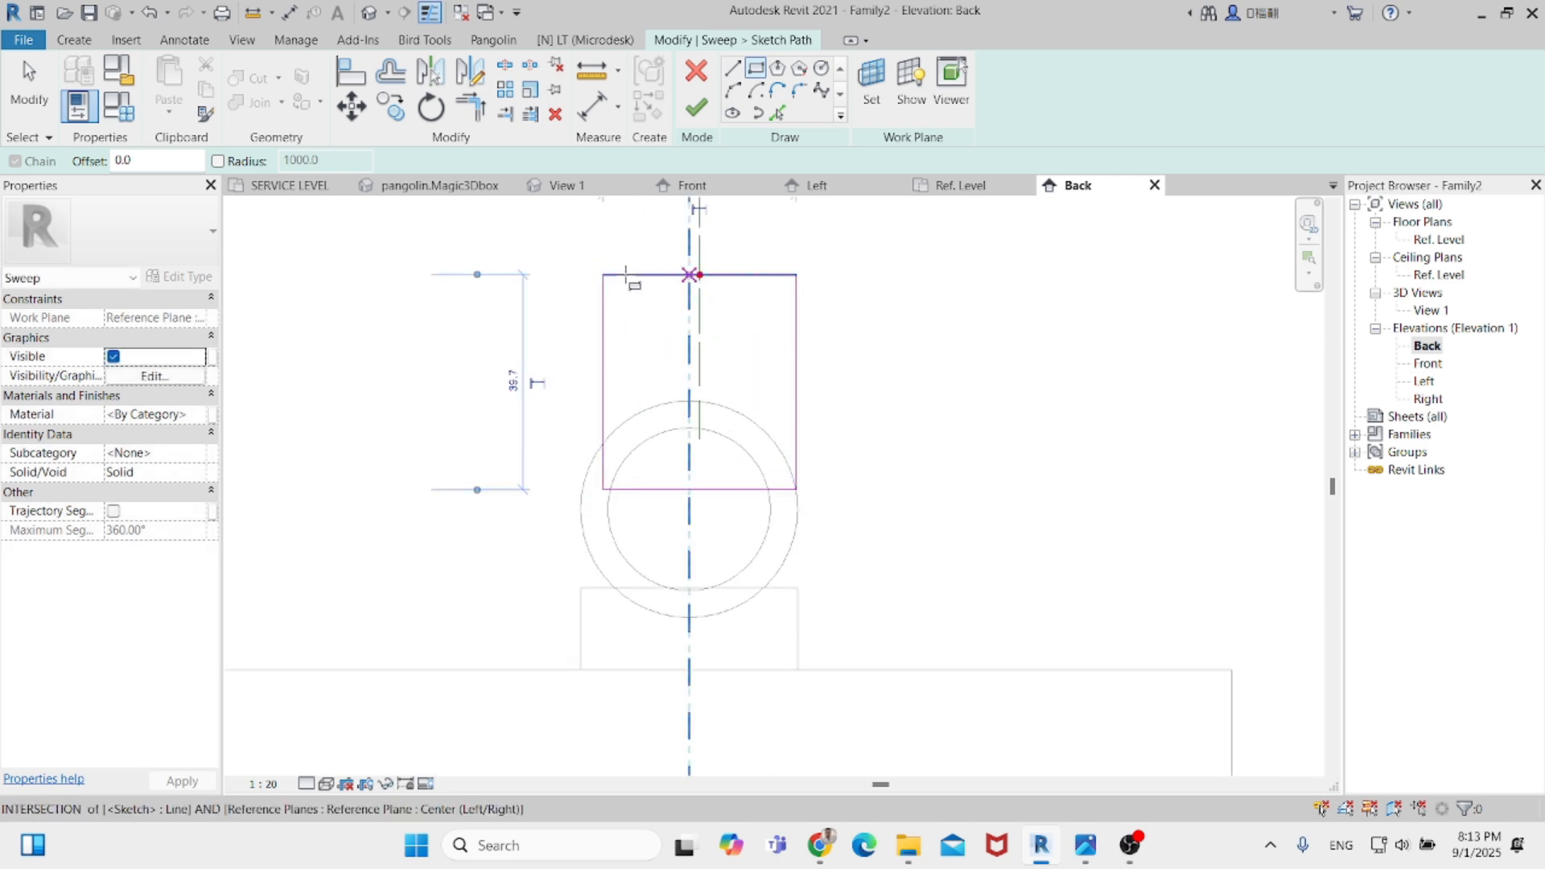
Fillet the upper-left corner of the sweep path rectangle with a radius of about 7 mm.
left_click(798, 91)
left_click(604, 310)
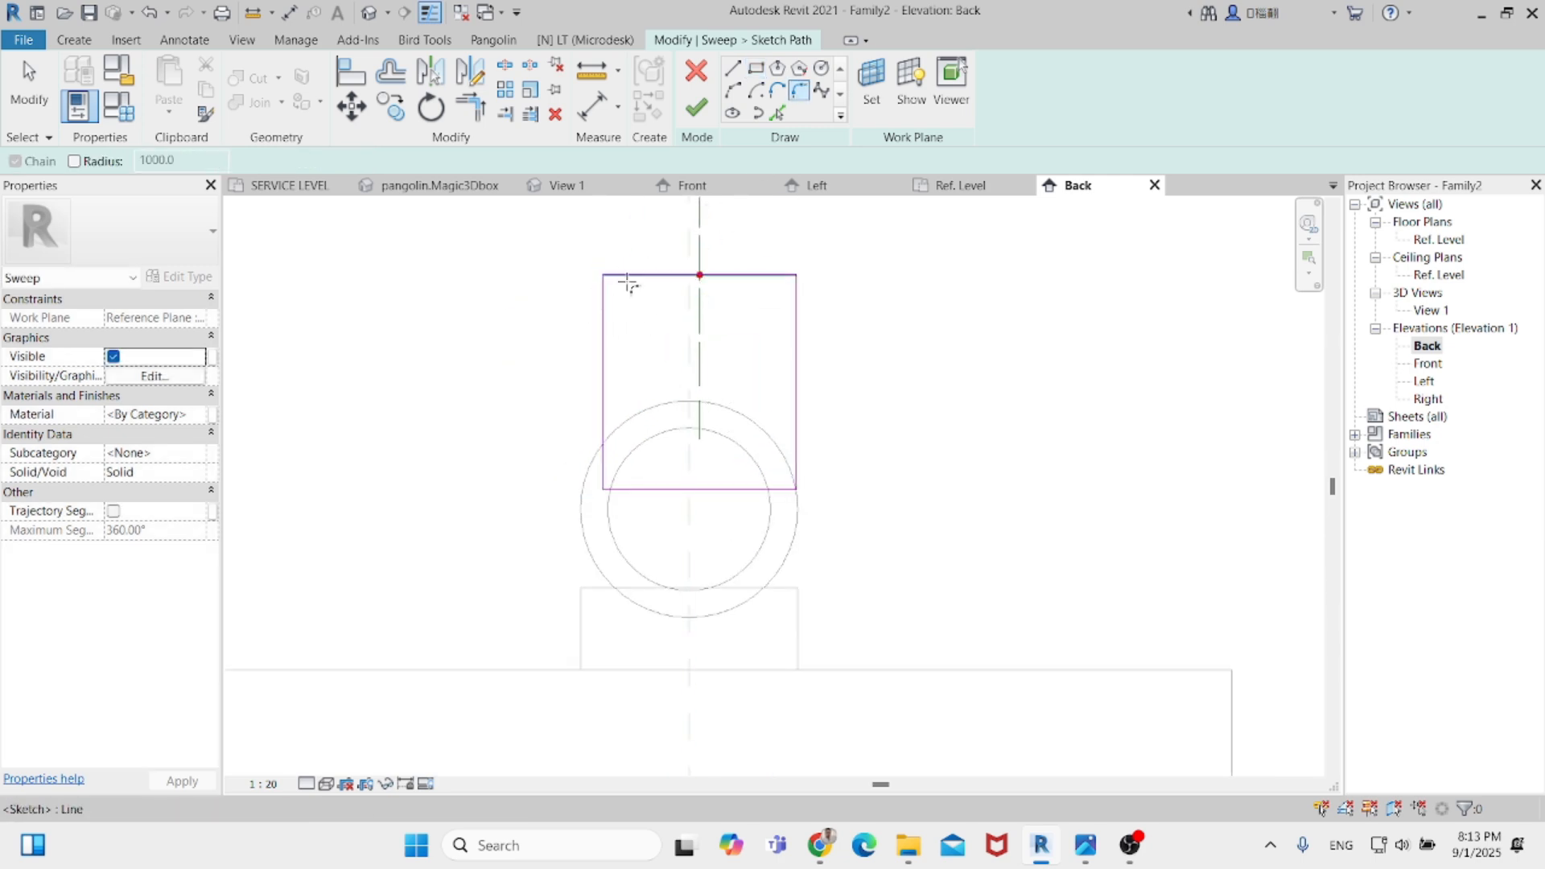
left_click(630, 275)
scroll(631, 281, "up", 1)
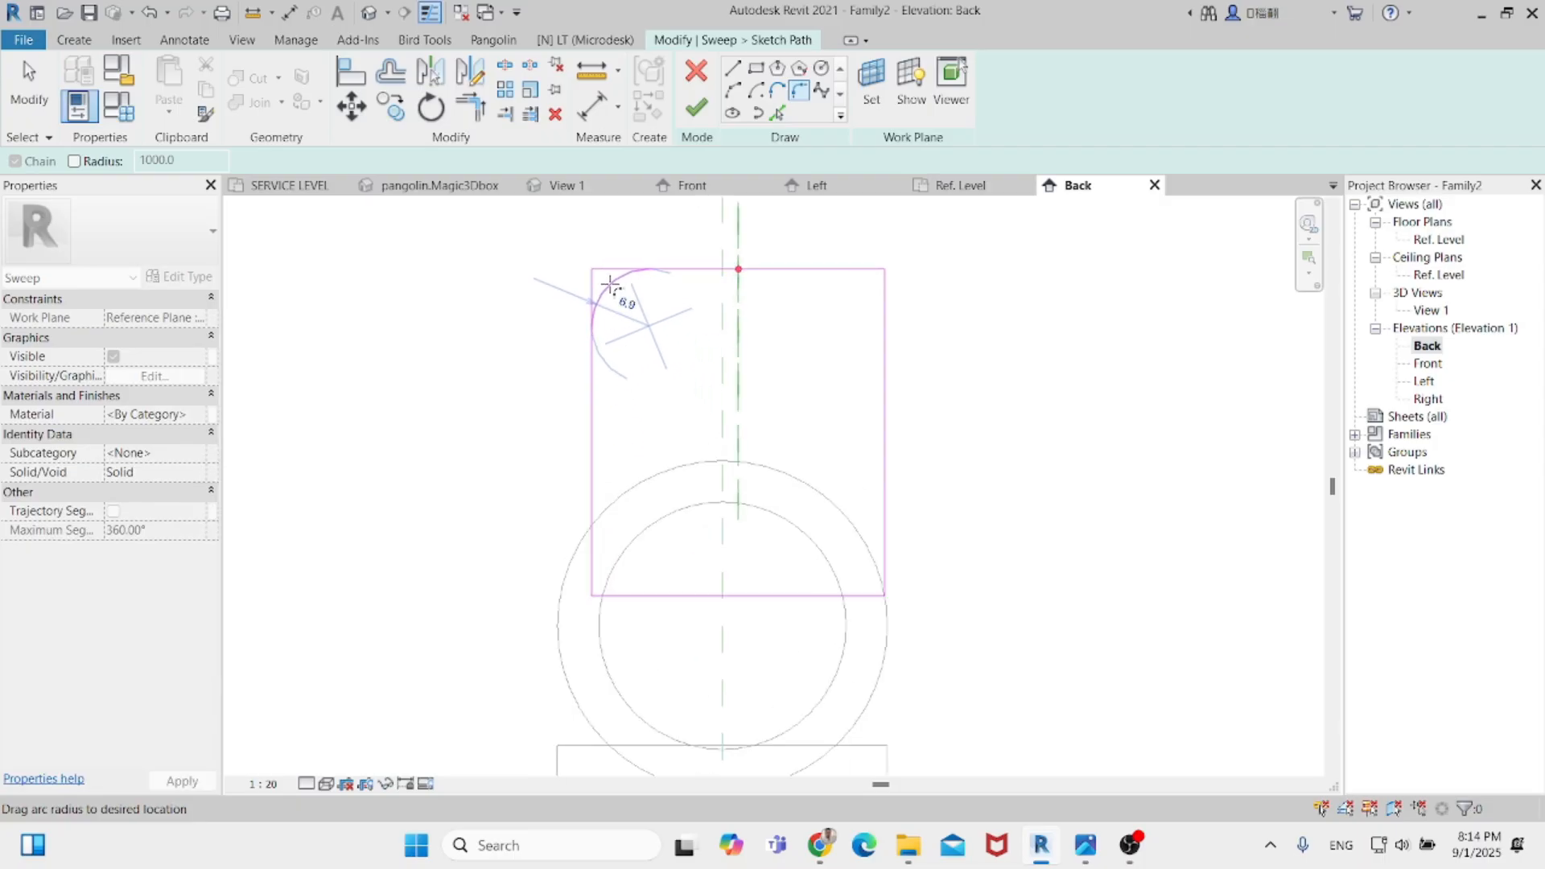
left_click(610, 285)
Fillet the upper-right corner of the sweep path rectangle and set its radius to 7 mm.
left_click(885, 316)
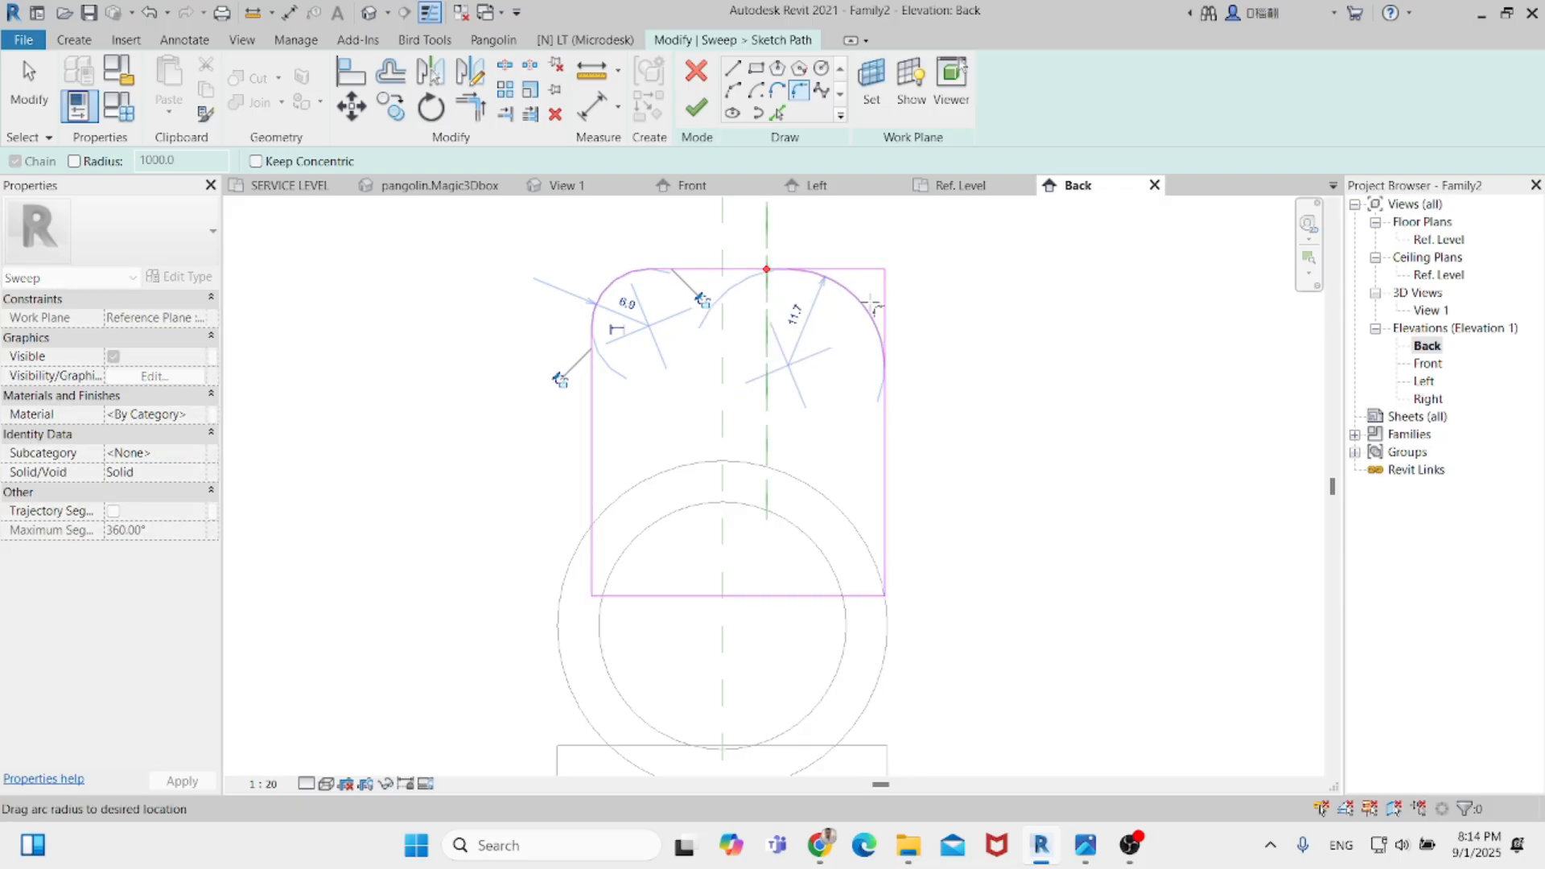
left_click(866, 298)
key("Escape")
left_click(862, 295)
left_click(808, 306)
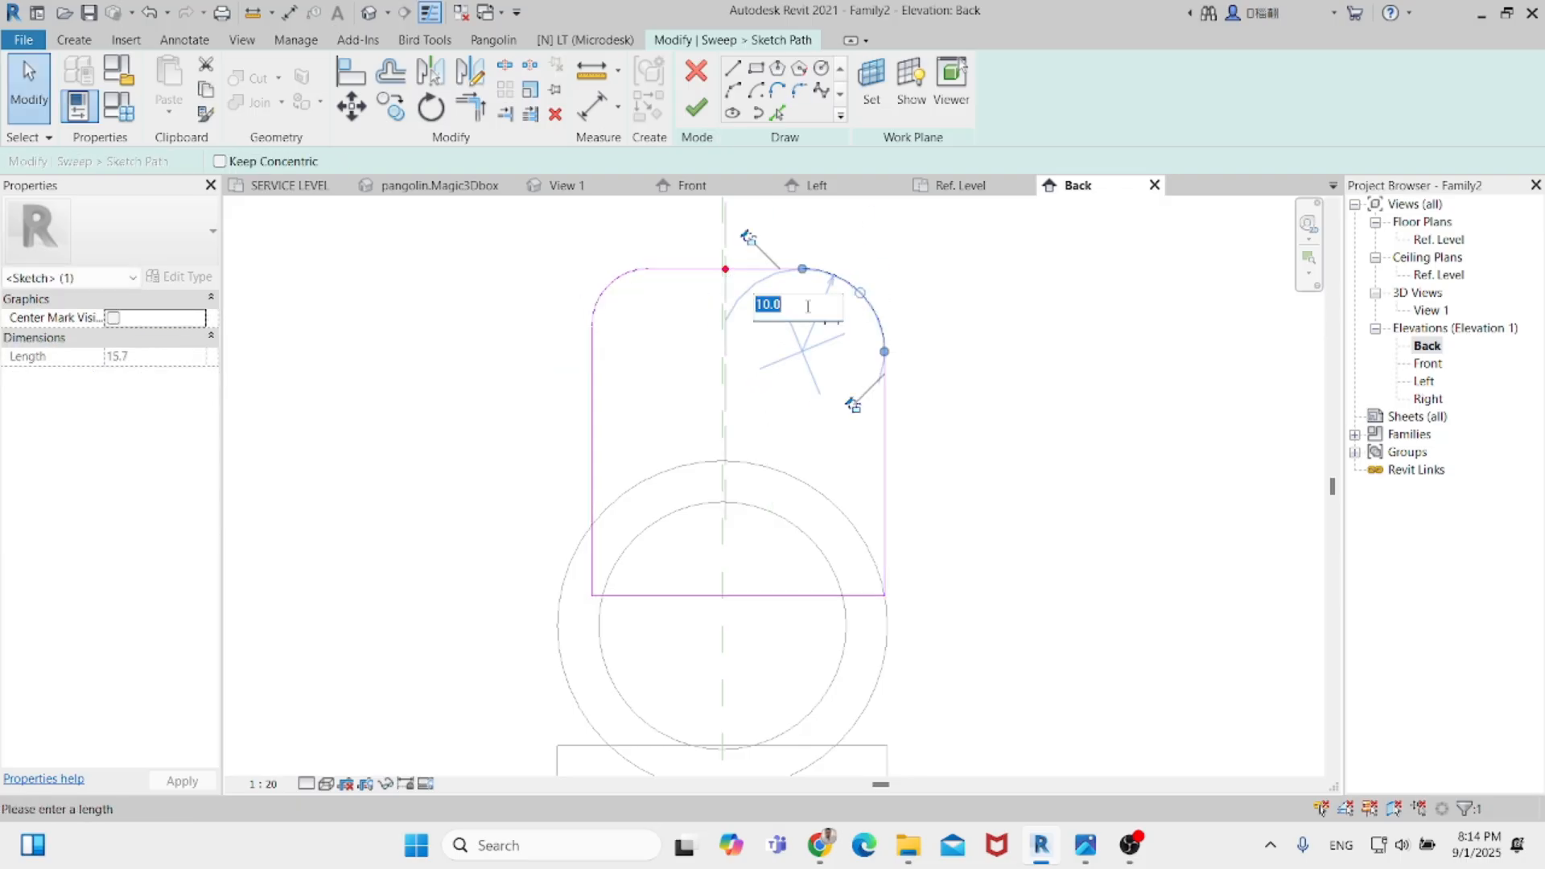
type("7")
key("Return")
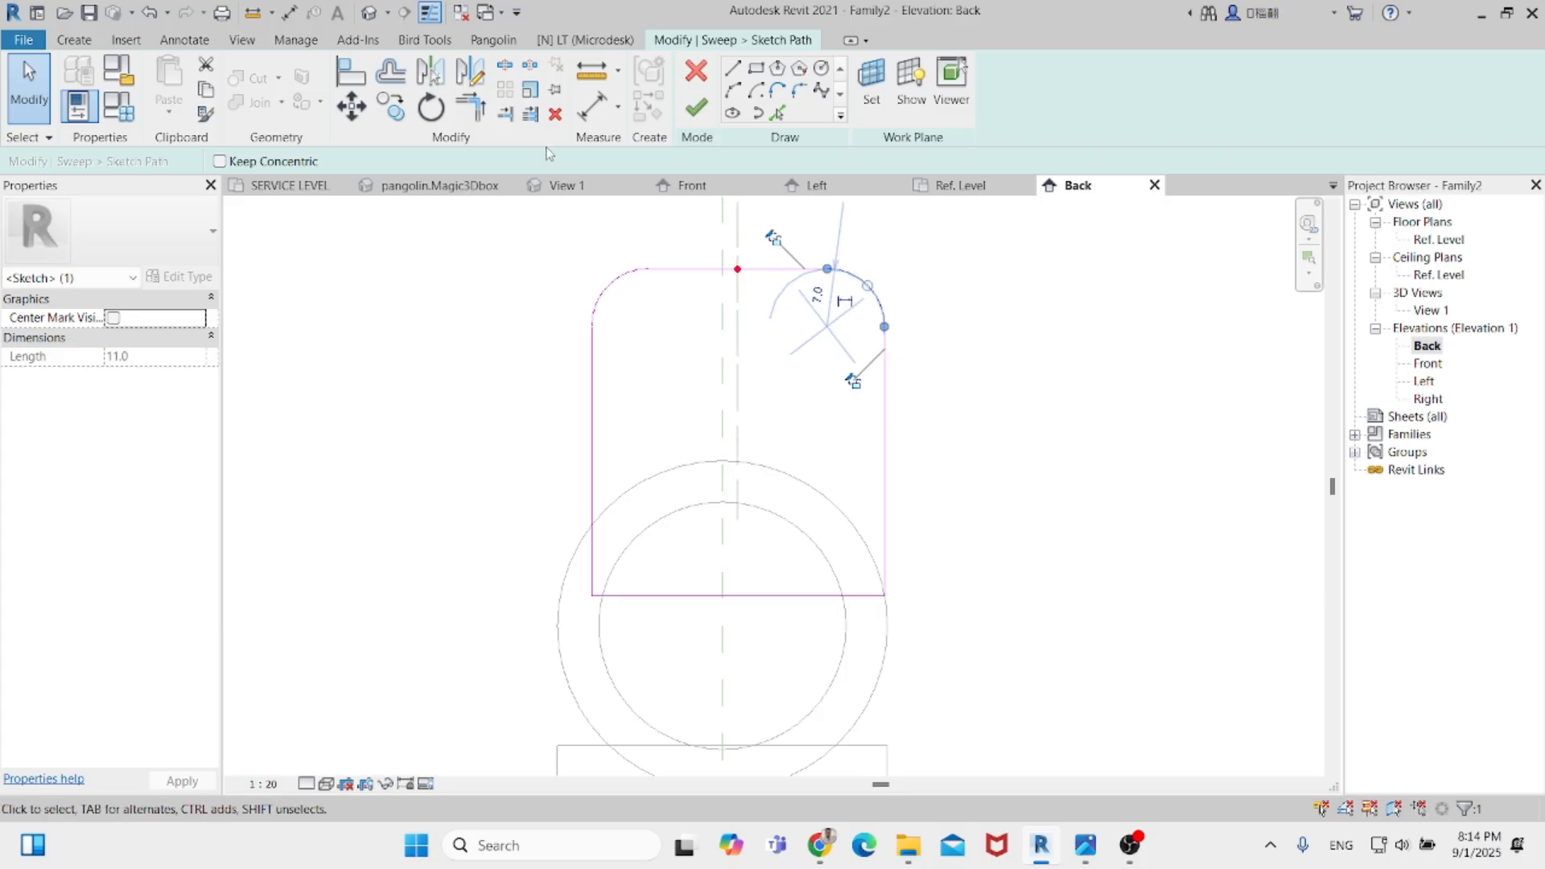
Fillet the lower-right and lower-left corners of the sweep path rectangle.
left_click(799, 92)
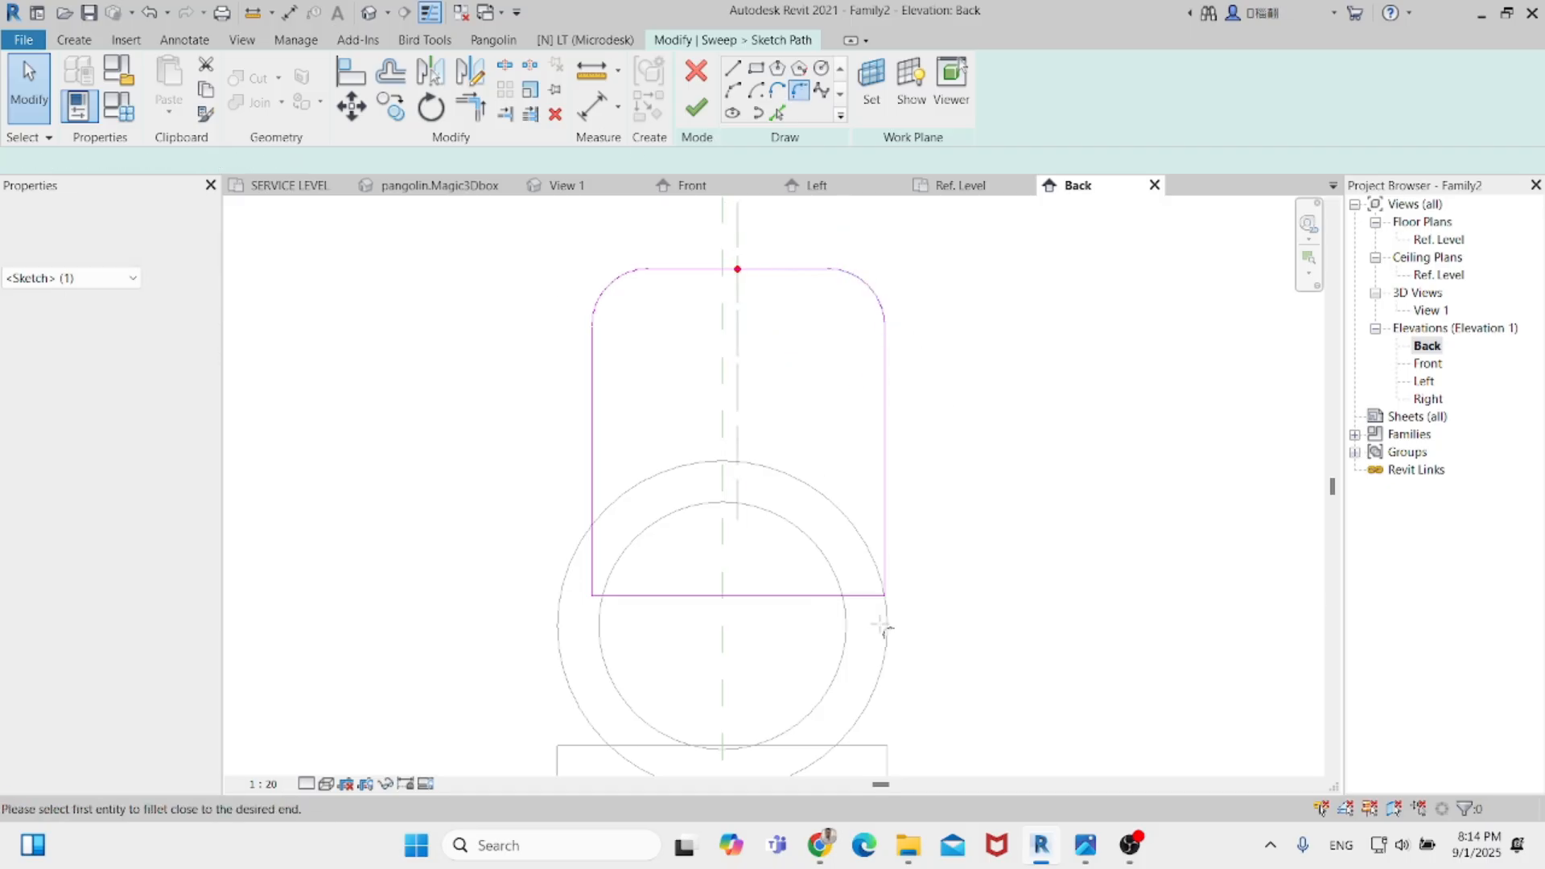
left_click(853, 586)
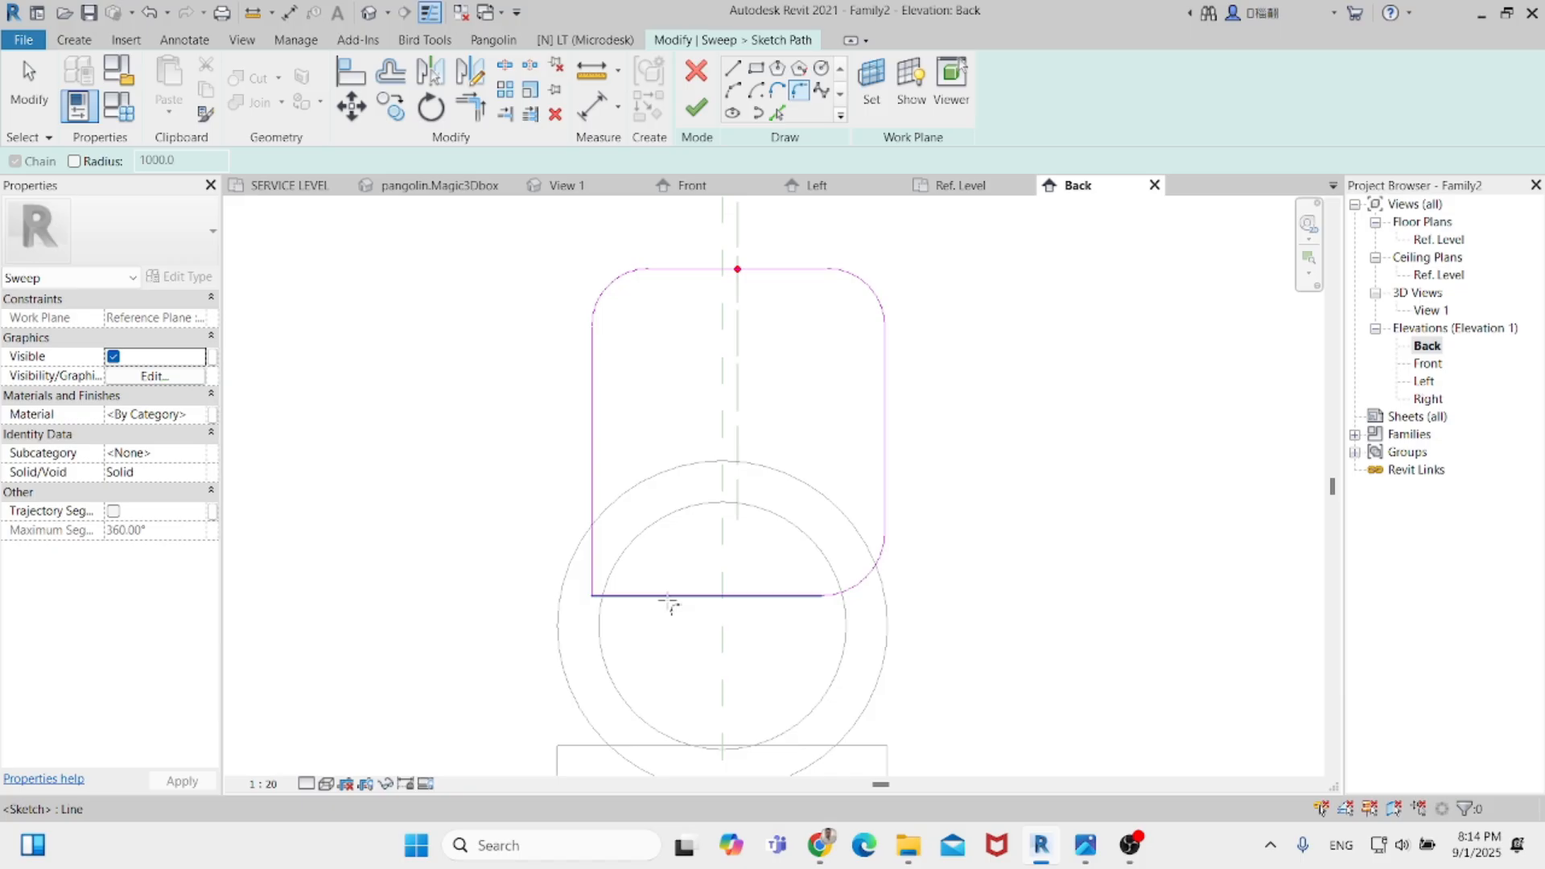
left_click(605, 566)
left_click(626, 582)
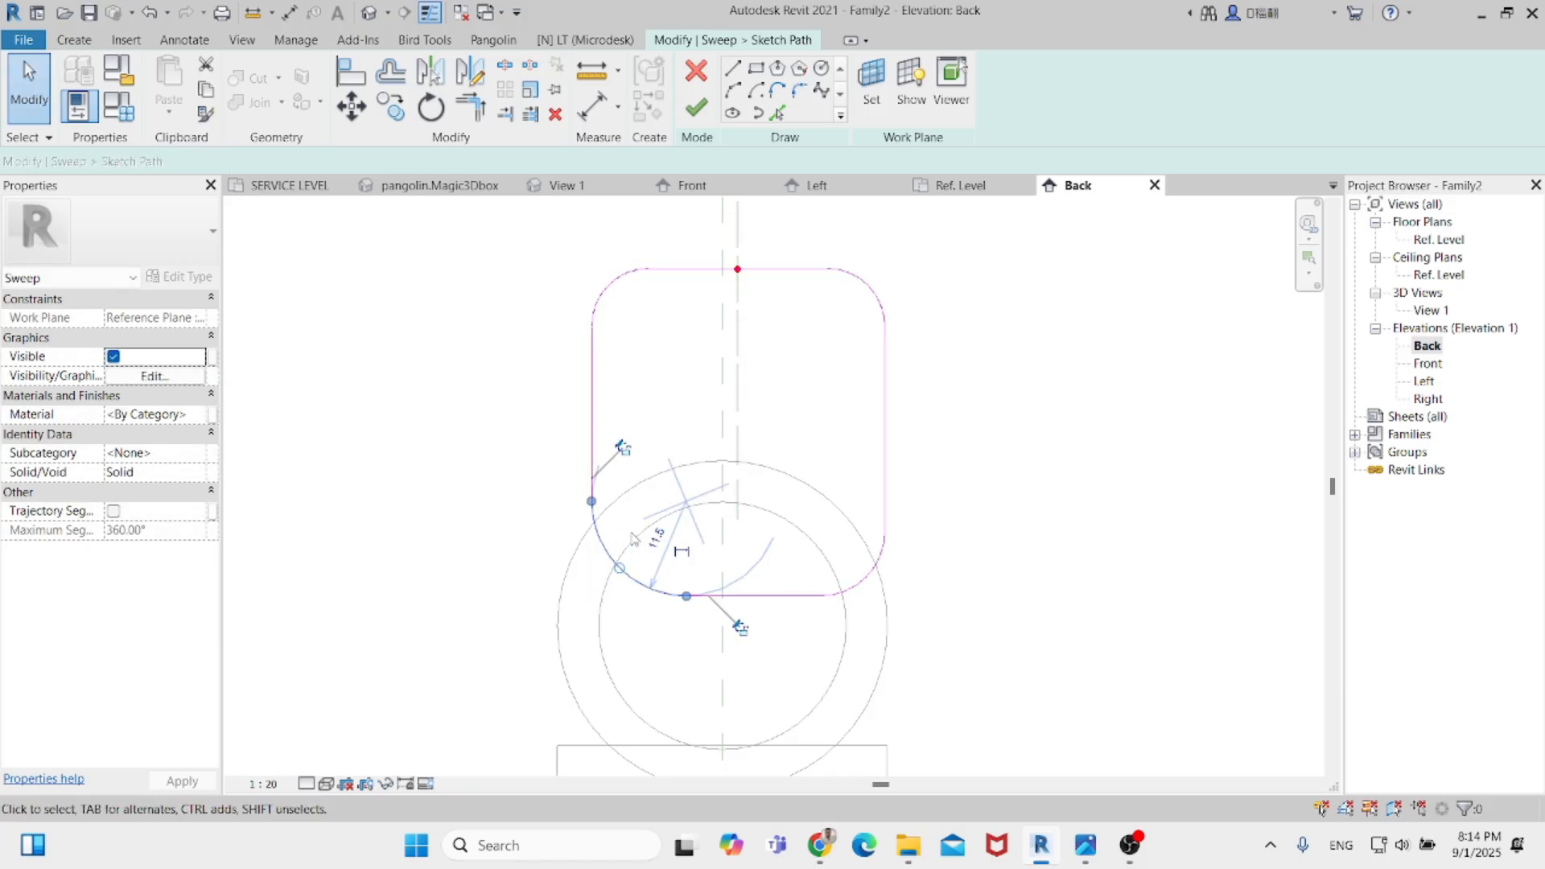
Set the radii of the lower-left, lower-right and upper-left corner arcs to 7 mm and finish the sweep path.
left_click(656, 551)
key("Return")
left_click(875, 568)
left_click(855, 531)
type("7")
key("Return")
left_click(616, 282)
type("7")
key("Return")
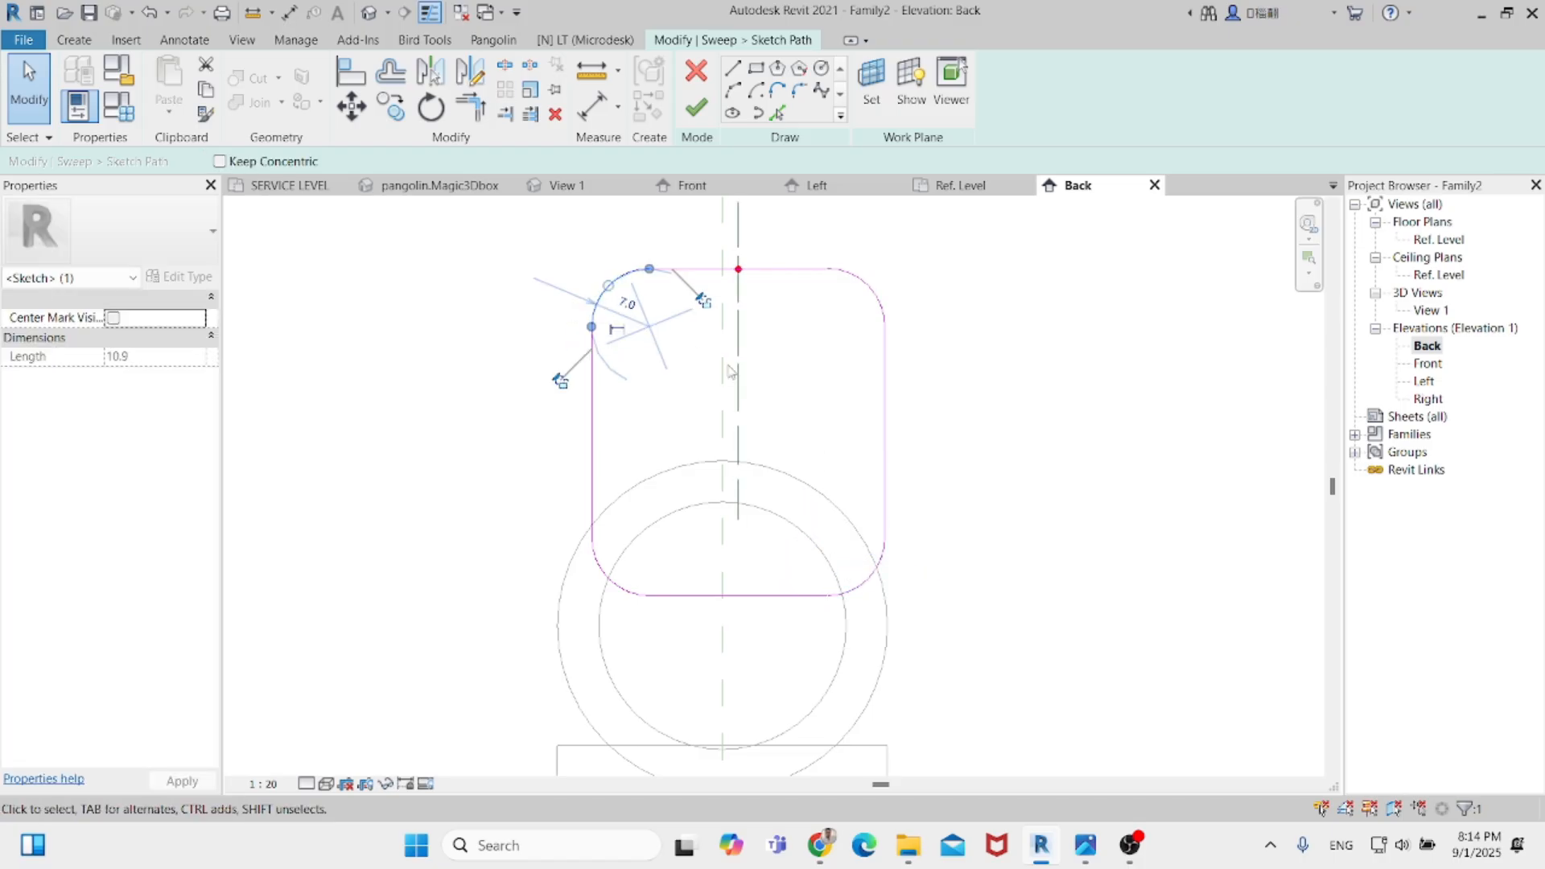
left_click(697, 107)
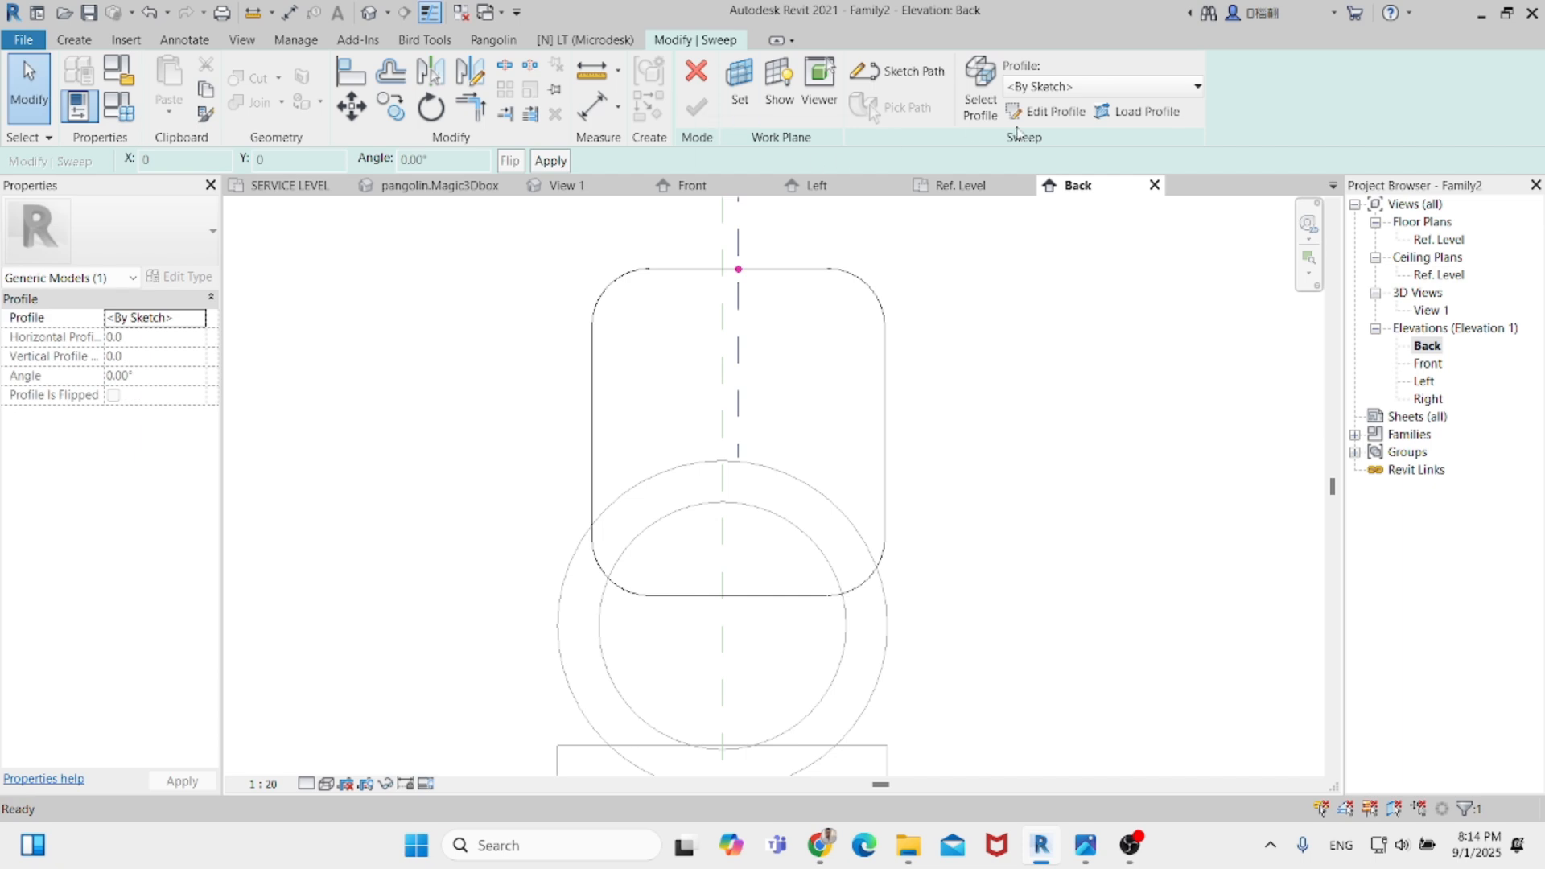
Sketch a circular sweep profile of 3 mm radius centred on the path point in the Left elevation and finish the sweep.
left_click(1058, 117)
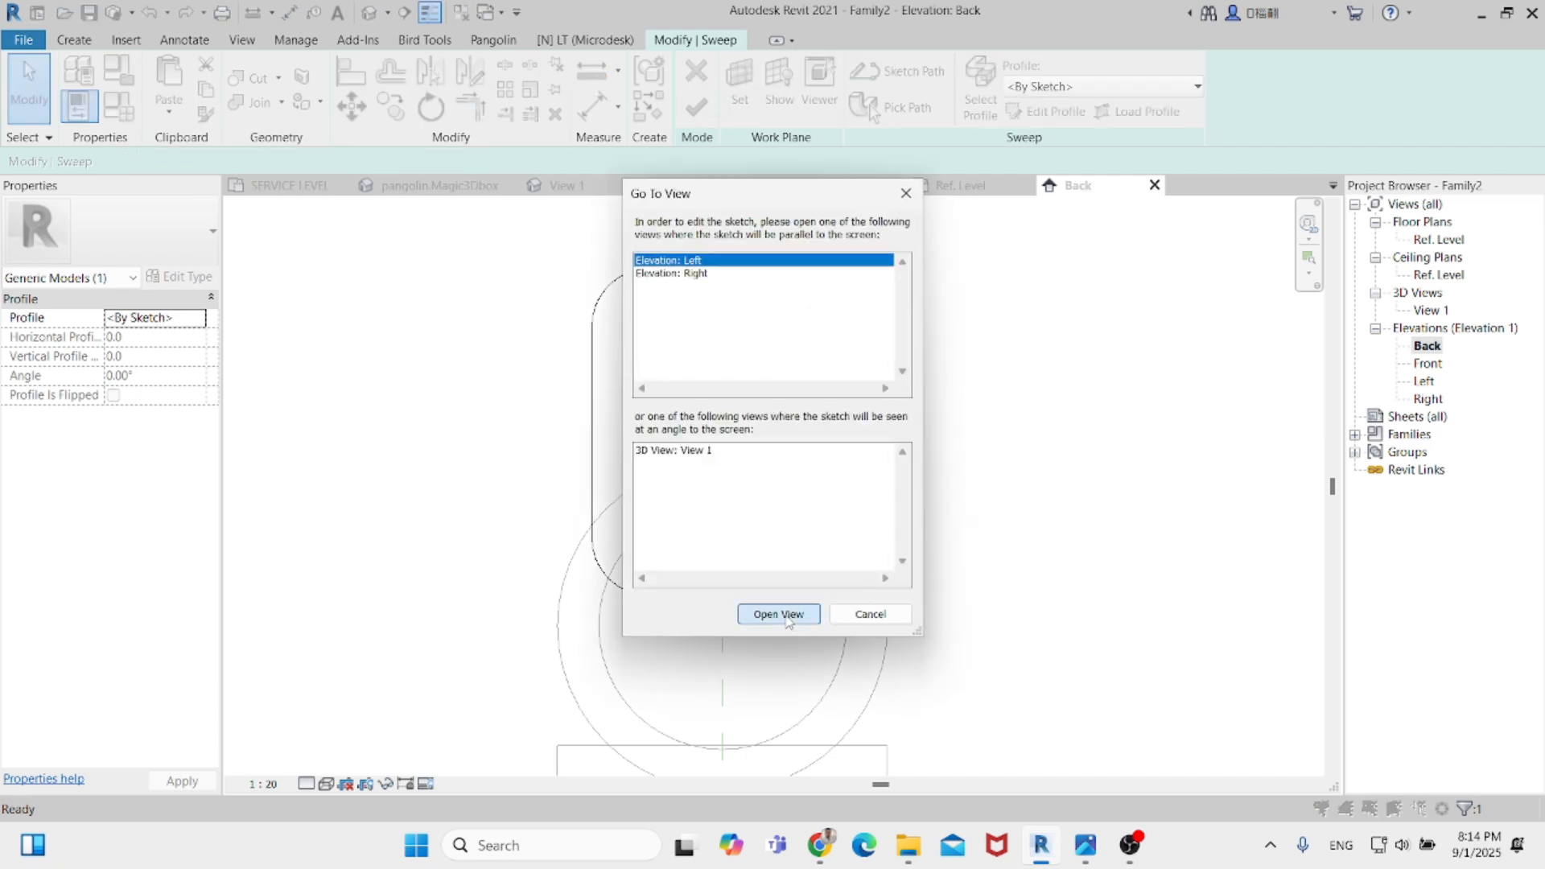
left_click(779, 617)
scroll(698, 626, "up", 10)
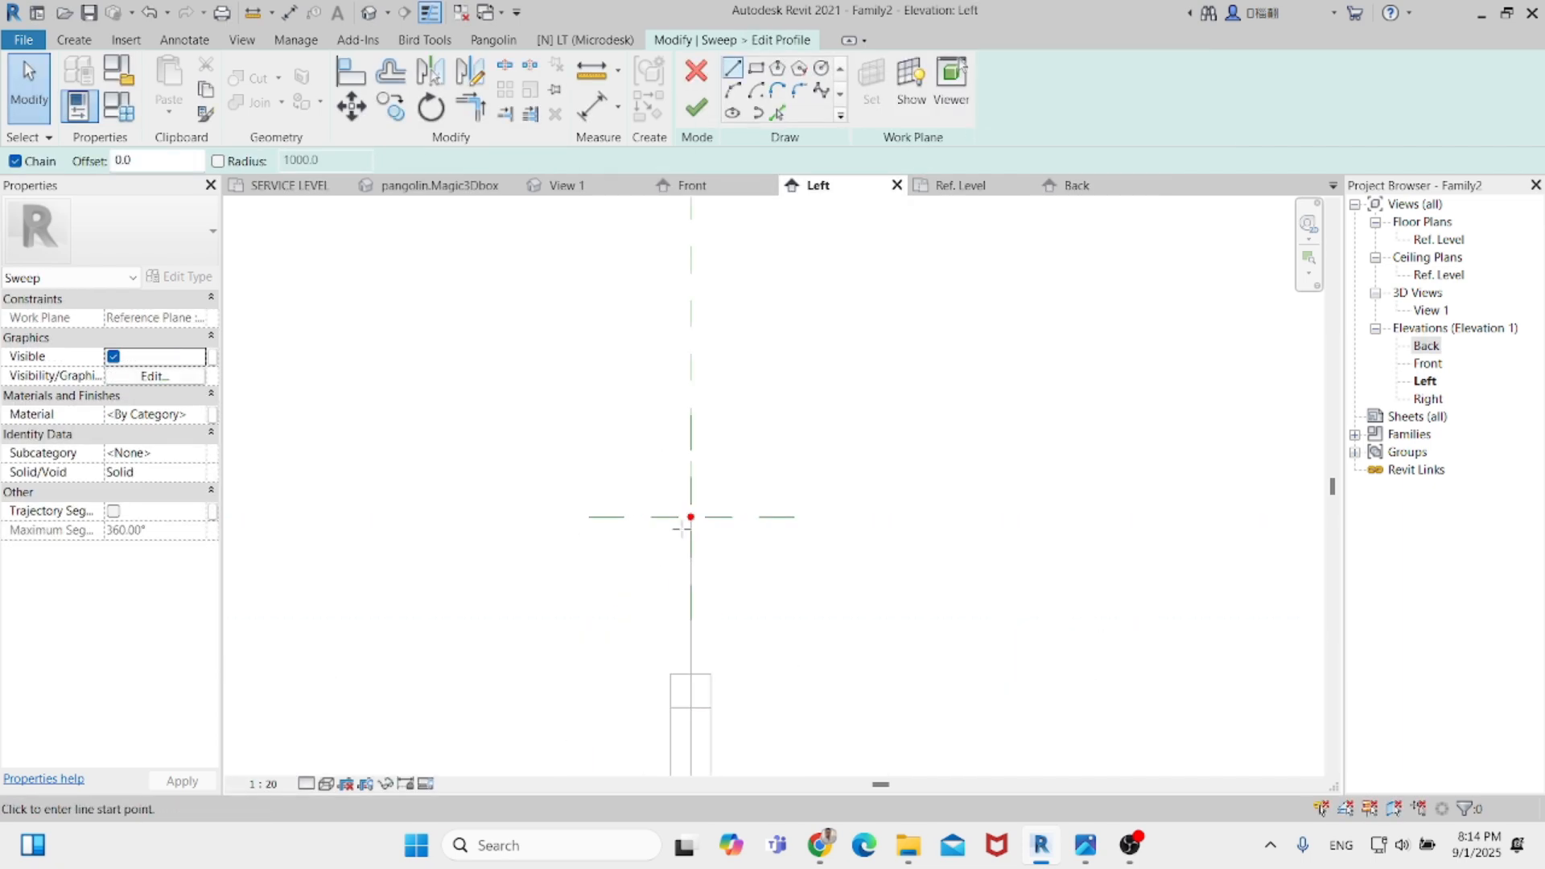
left_click(822, 70)
left_click(692, 486)
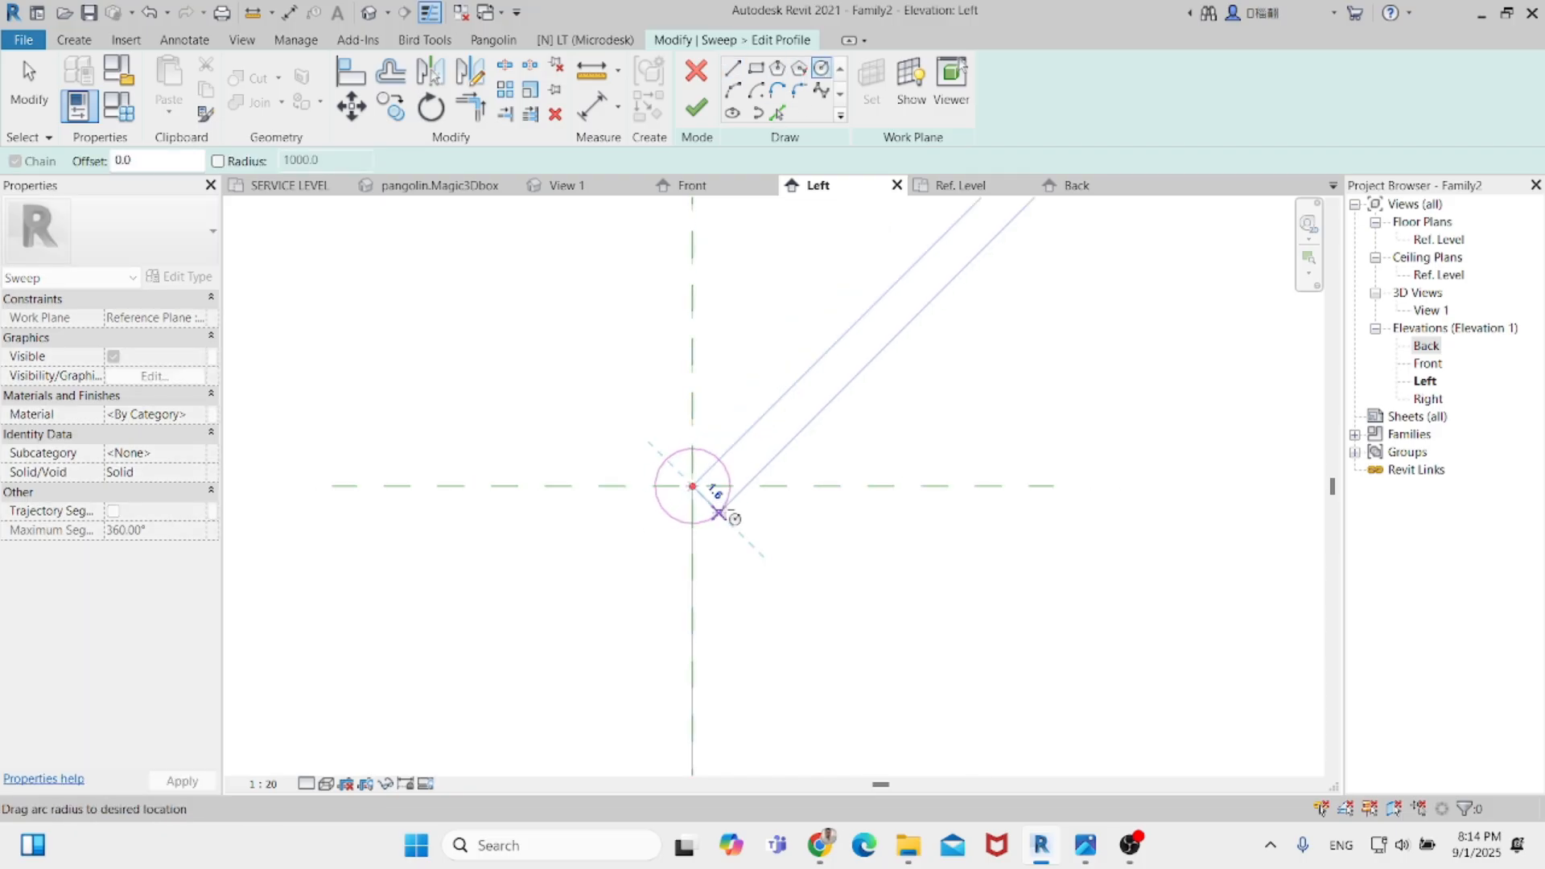
left_click(748, 524)
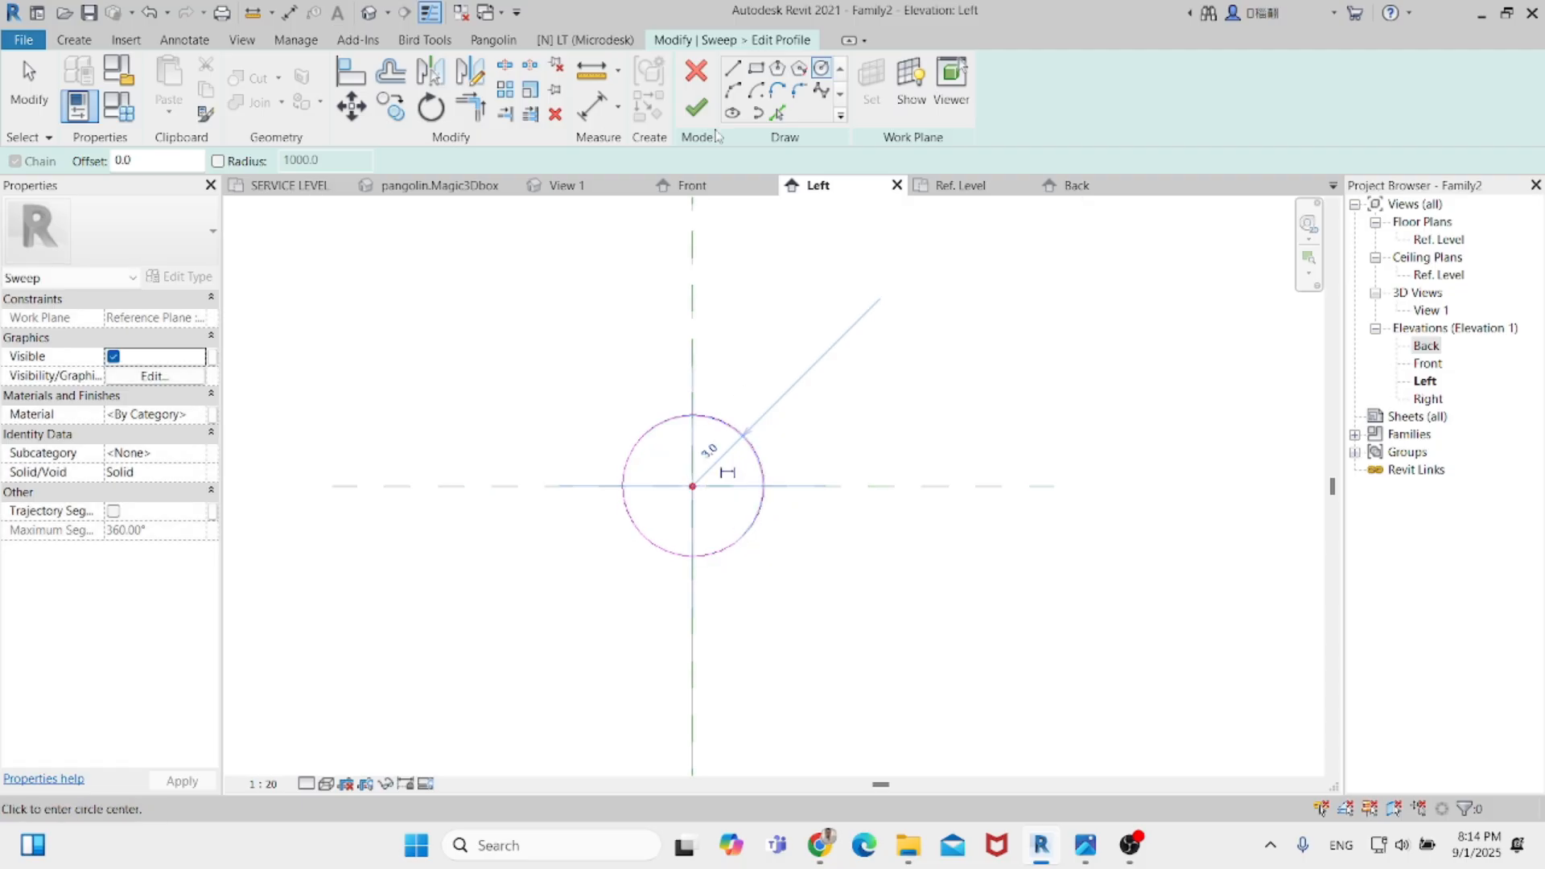
left_click(697, 107)
left_click(697, 107)
Examine the new chain link against the ring in 3D View 1, facing the Front side.
scroll(792, 479, "down", 3)
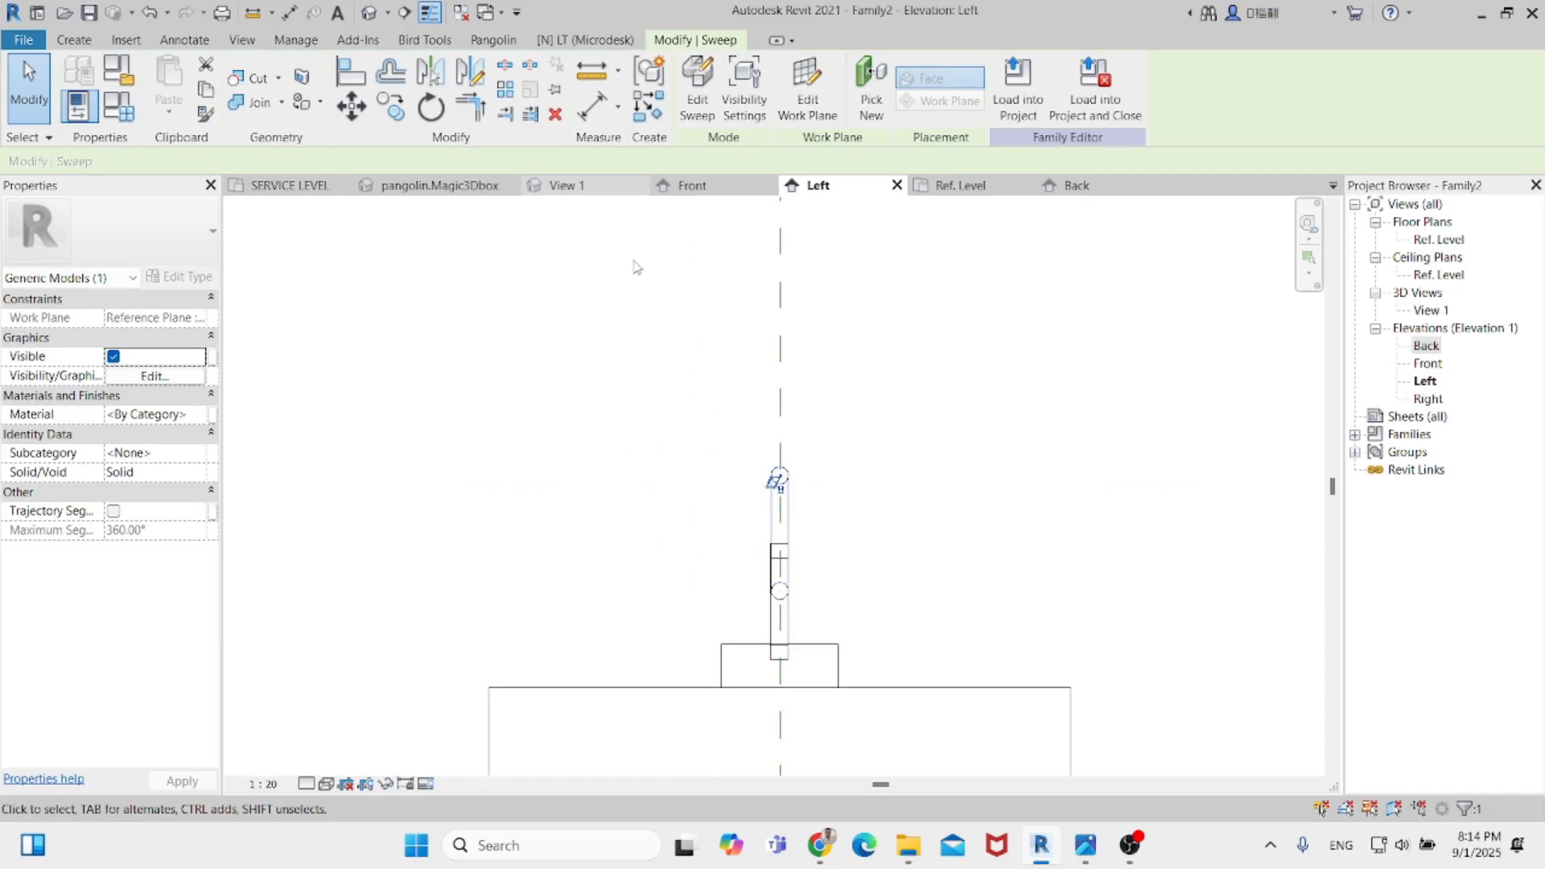
left_click(561, 186)
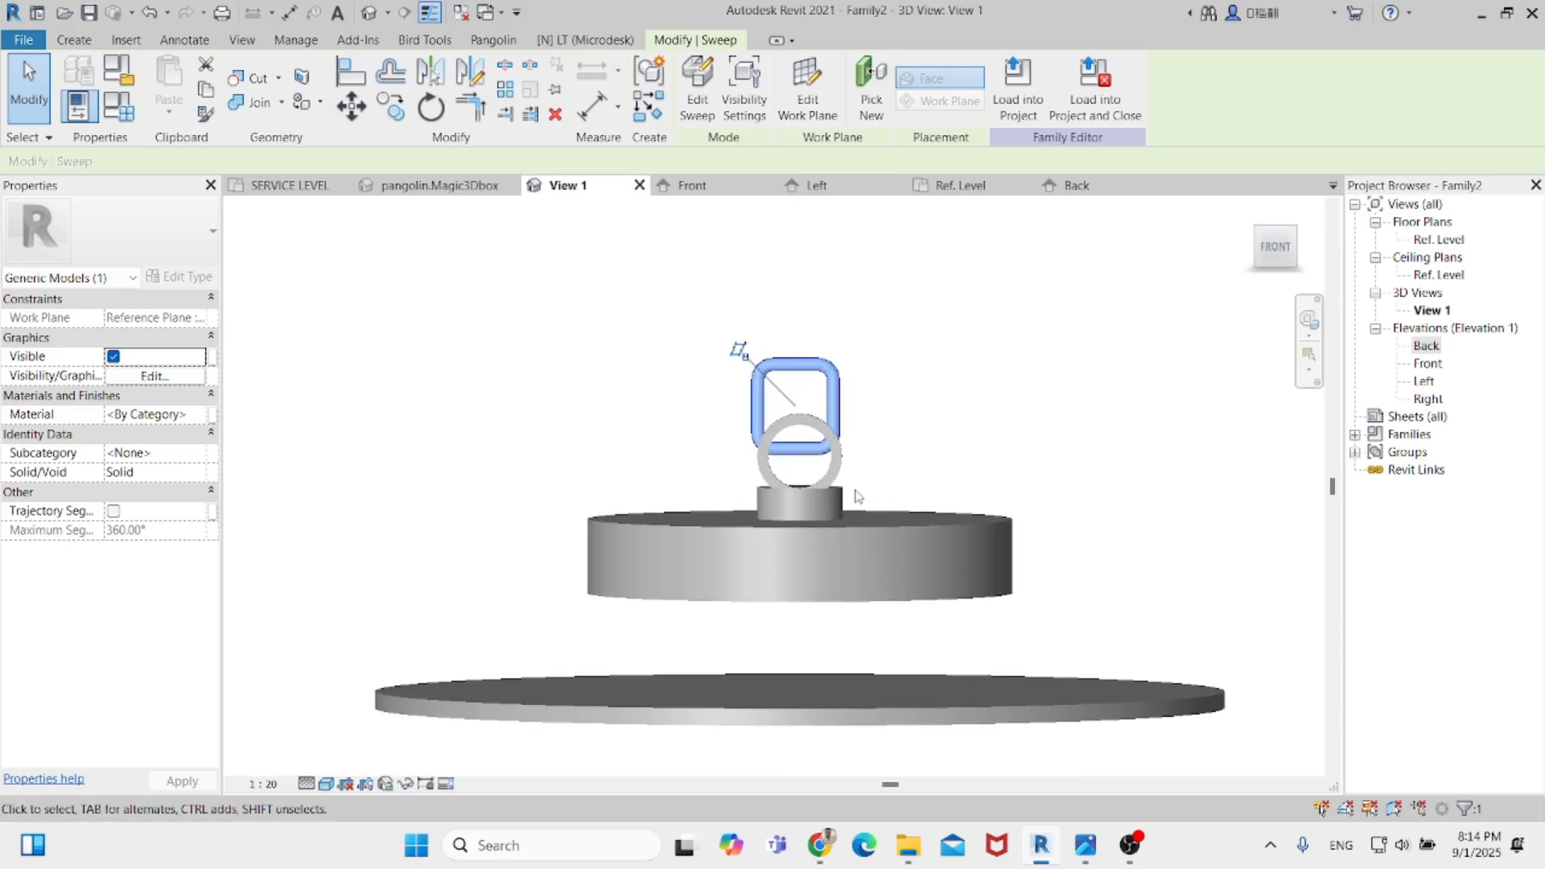
left_click(880, 443)
scroll(889, 442, "down", 1)
middle_click_drag(893, 442, 847, 480, "shift")
left_click(852, 425)
left_click(1270, 258)
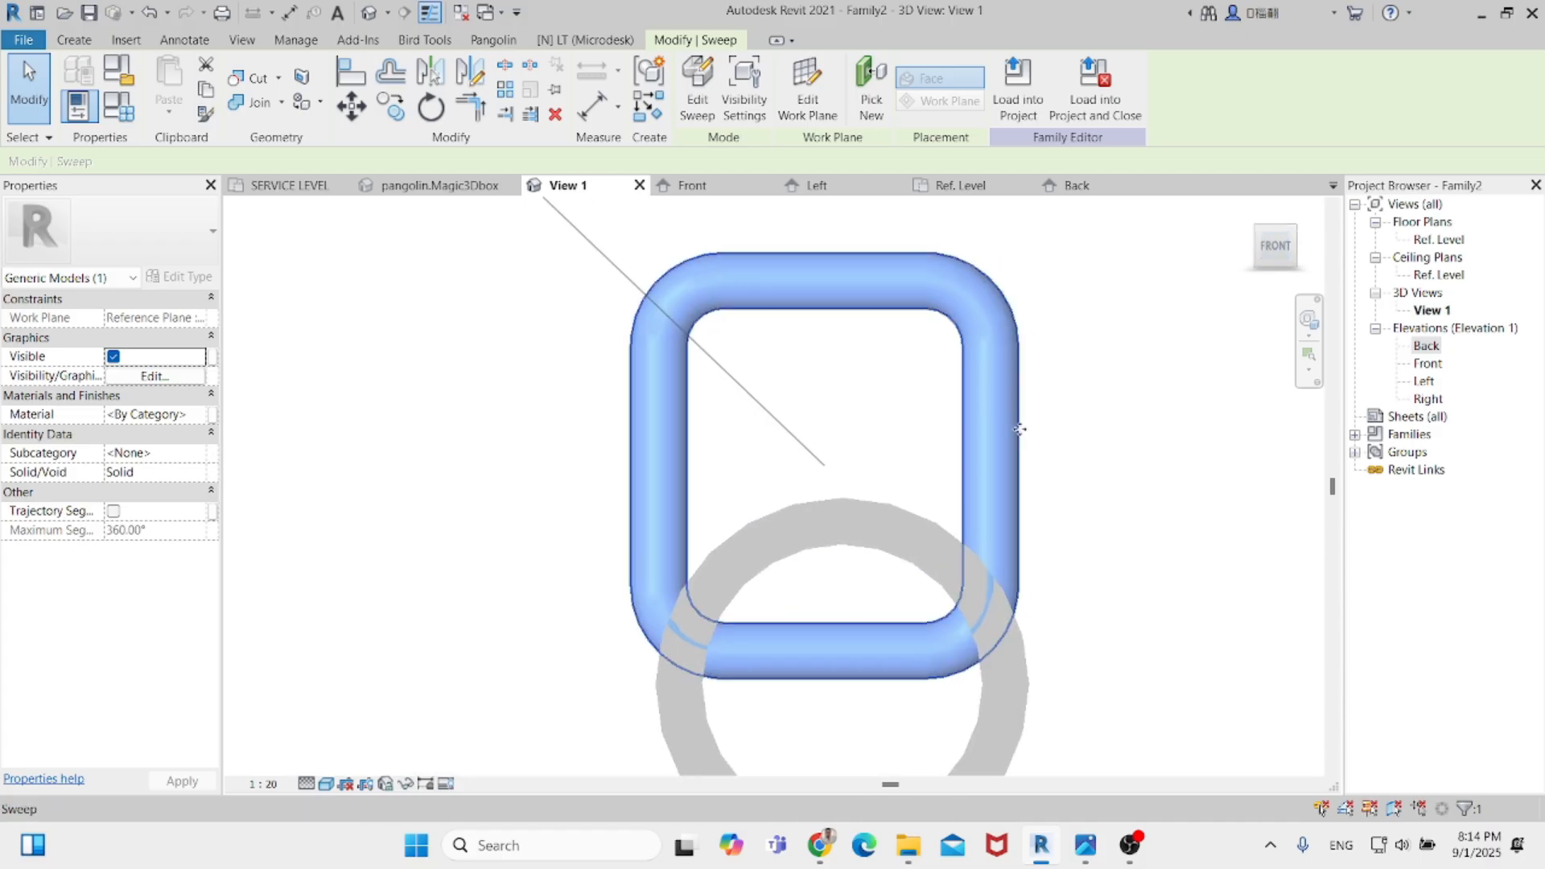
scroll(821, 576, "down", 3)
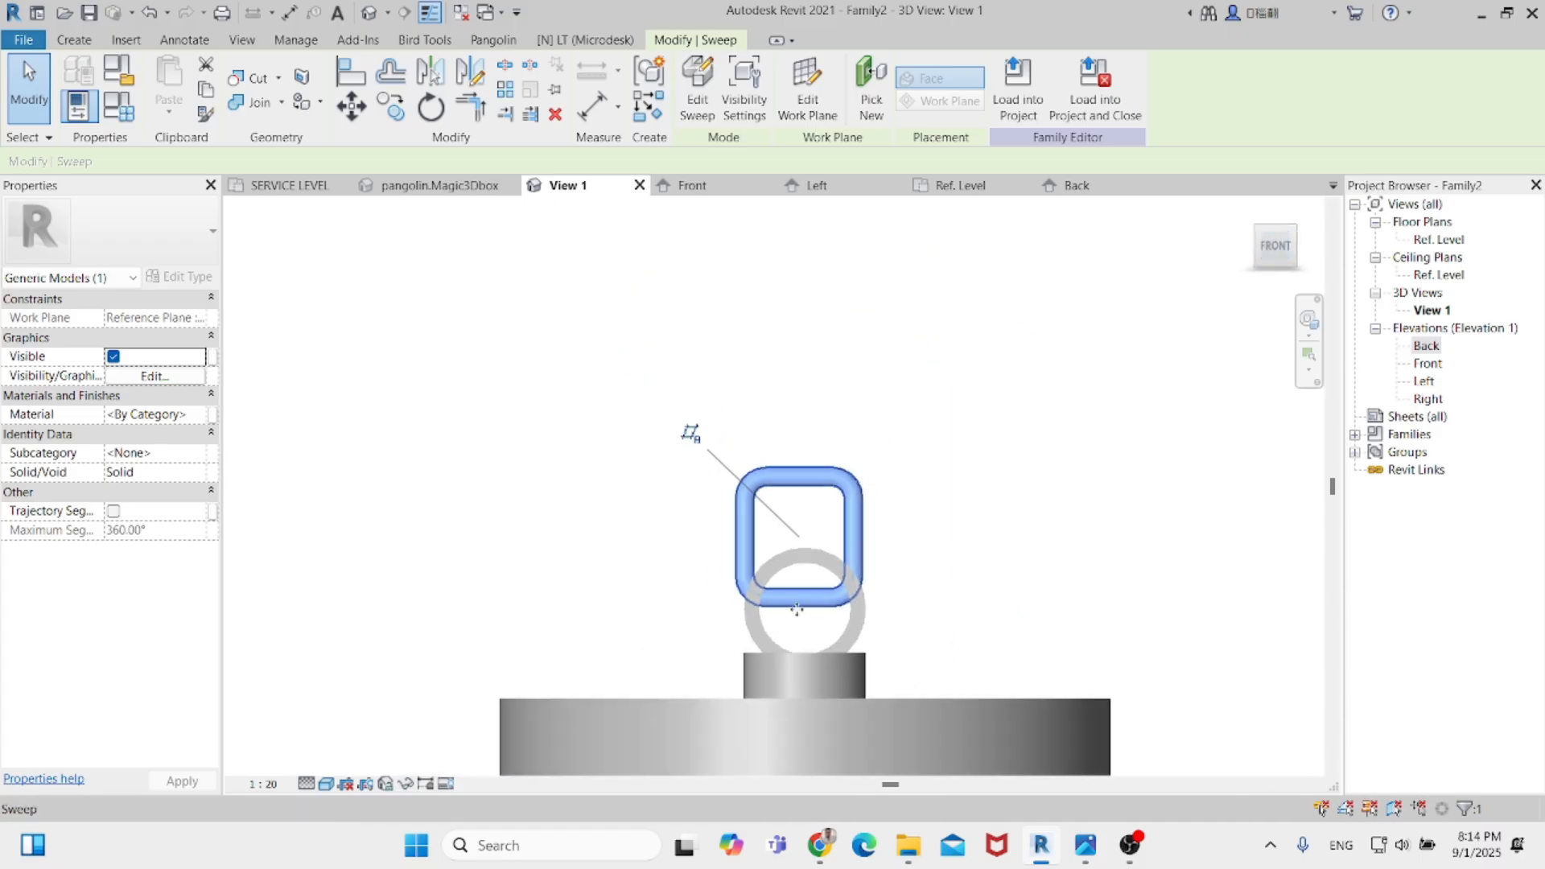
Rotate the chain link 90° about its centre in the Ref. Level floor plan.
double_click(1429, 242)
scroll(596, 481, "up", 4)
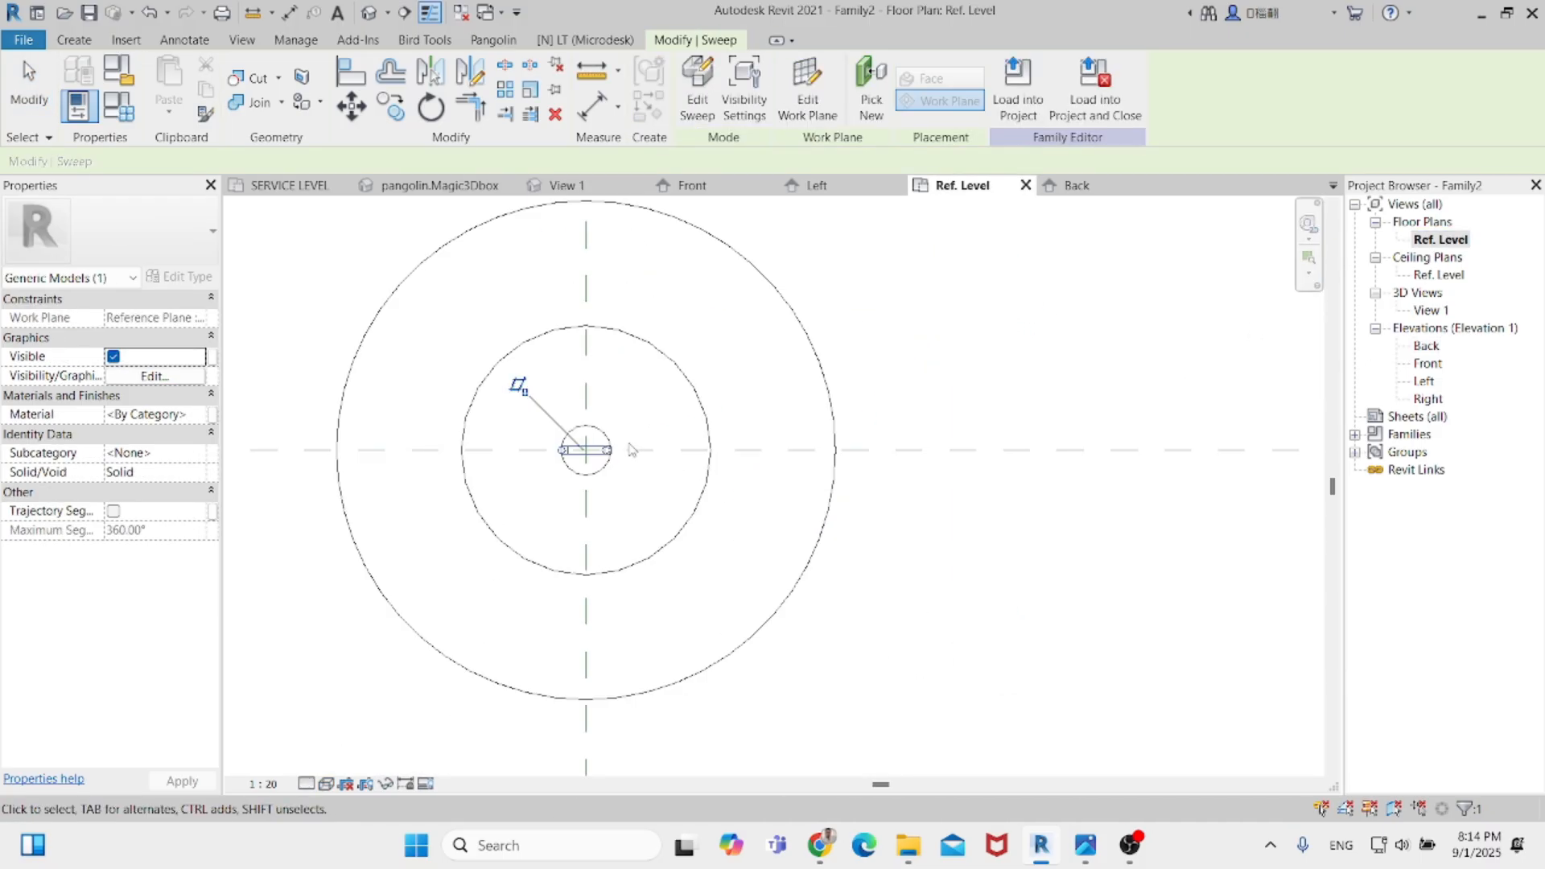
scroll(596, 480, "up", 2)
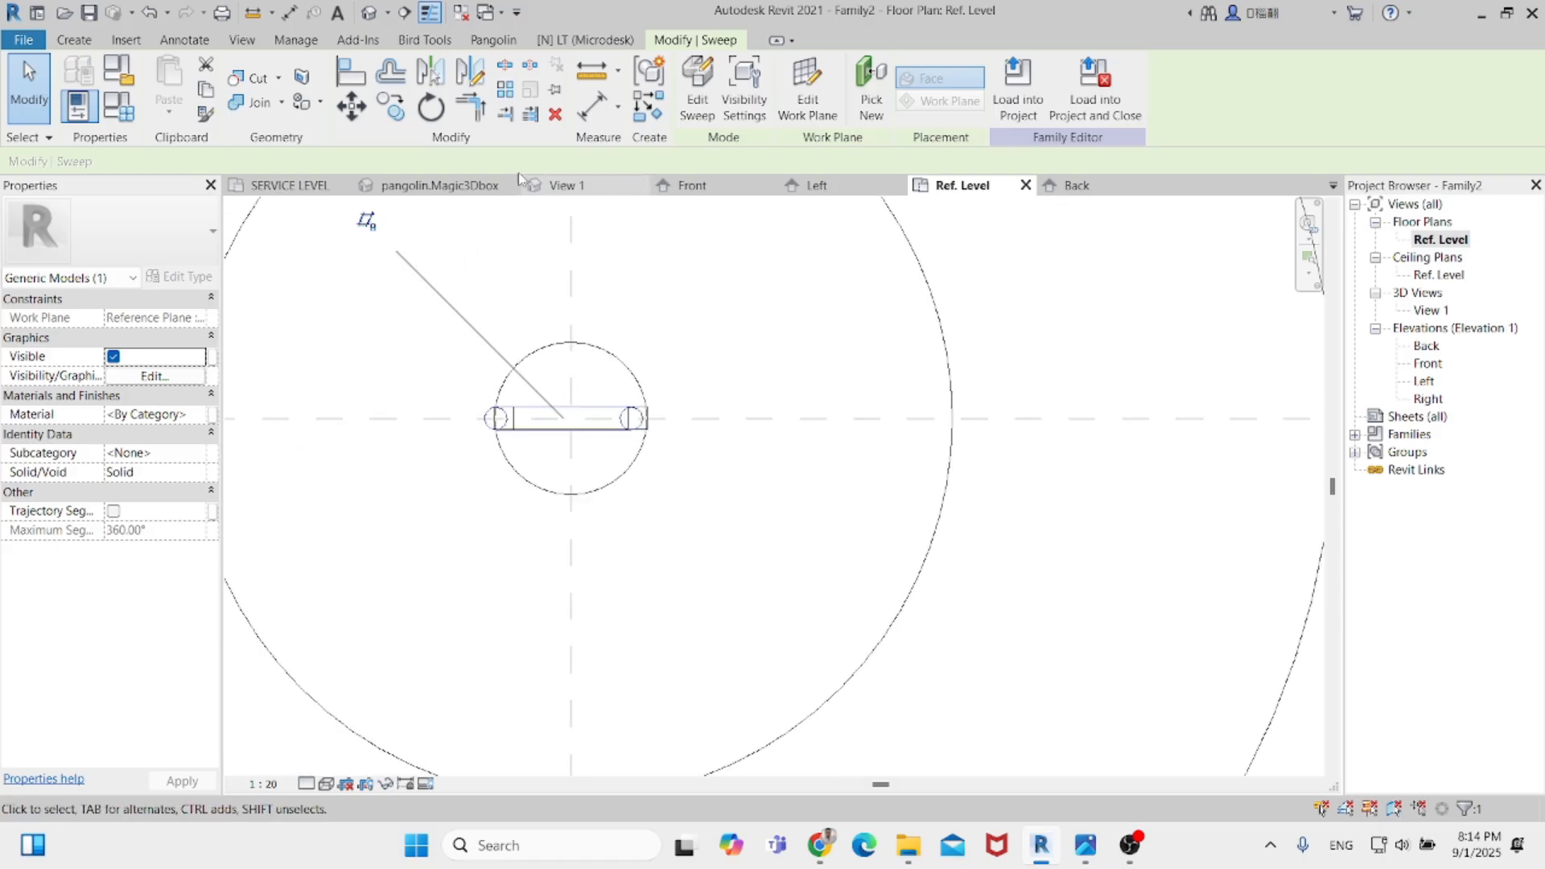
left_click(431, 107)
left_click(605, 247)
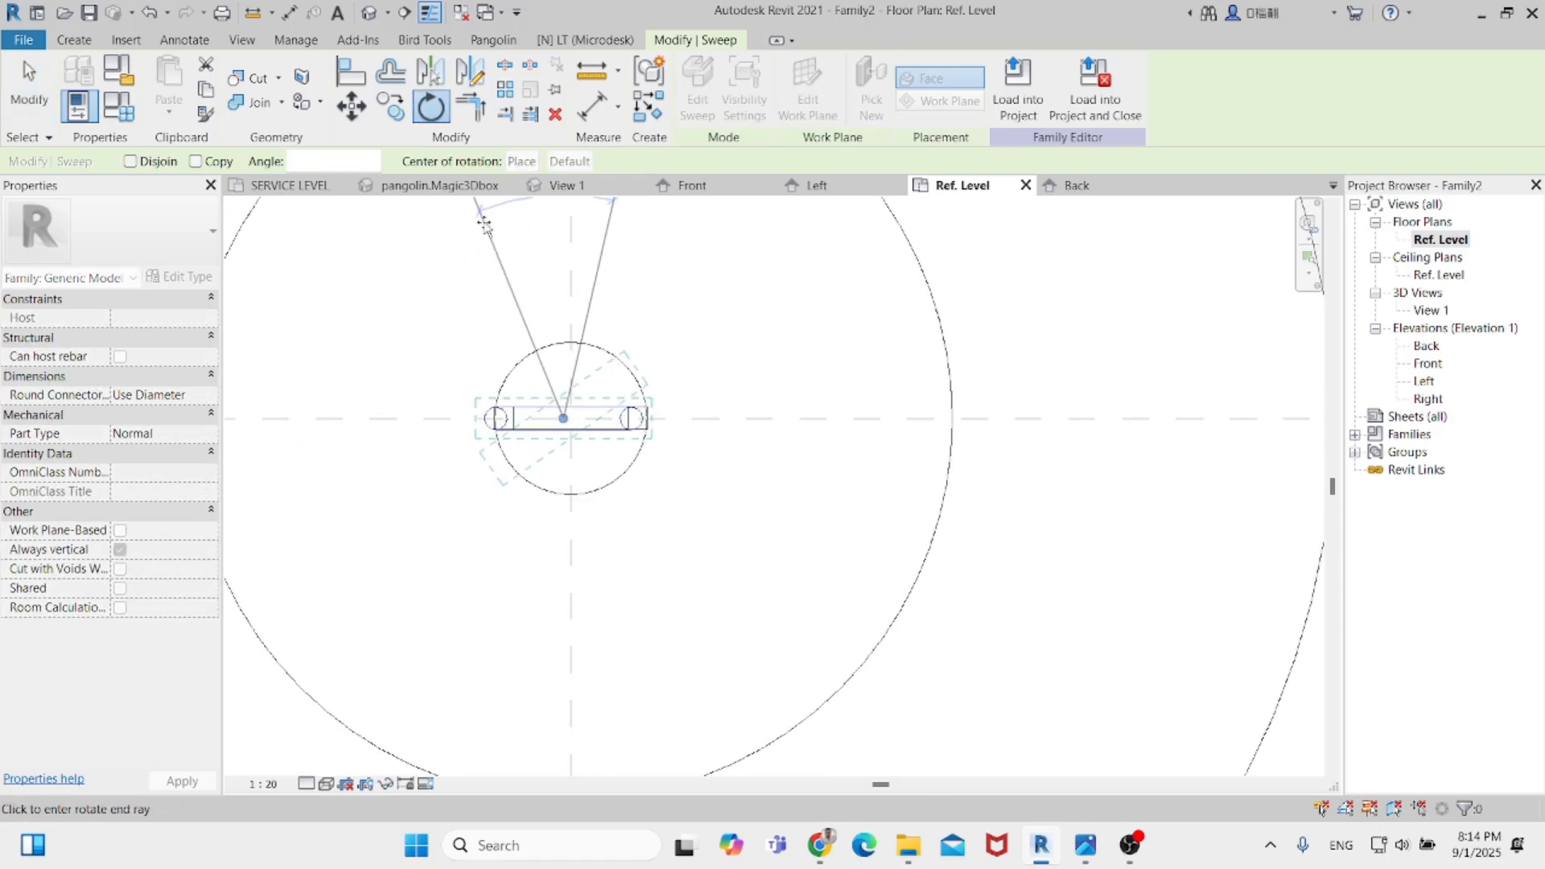
type("90")
key("Return")
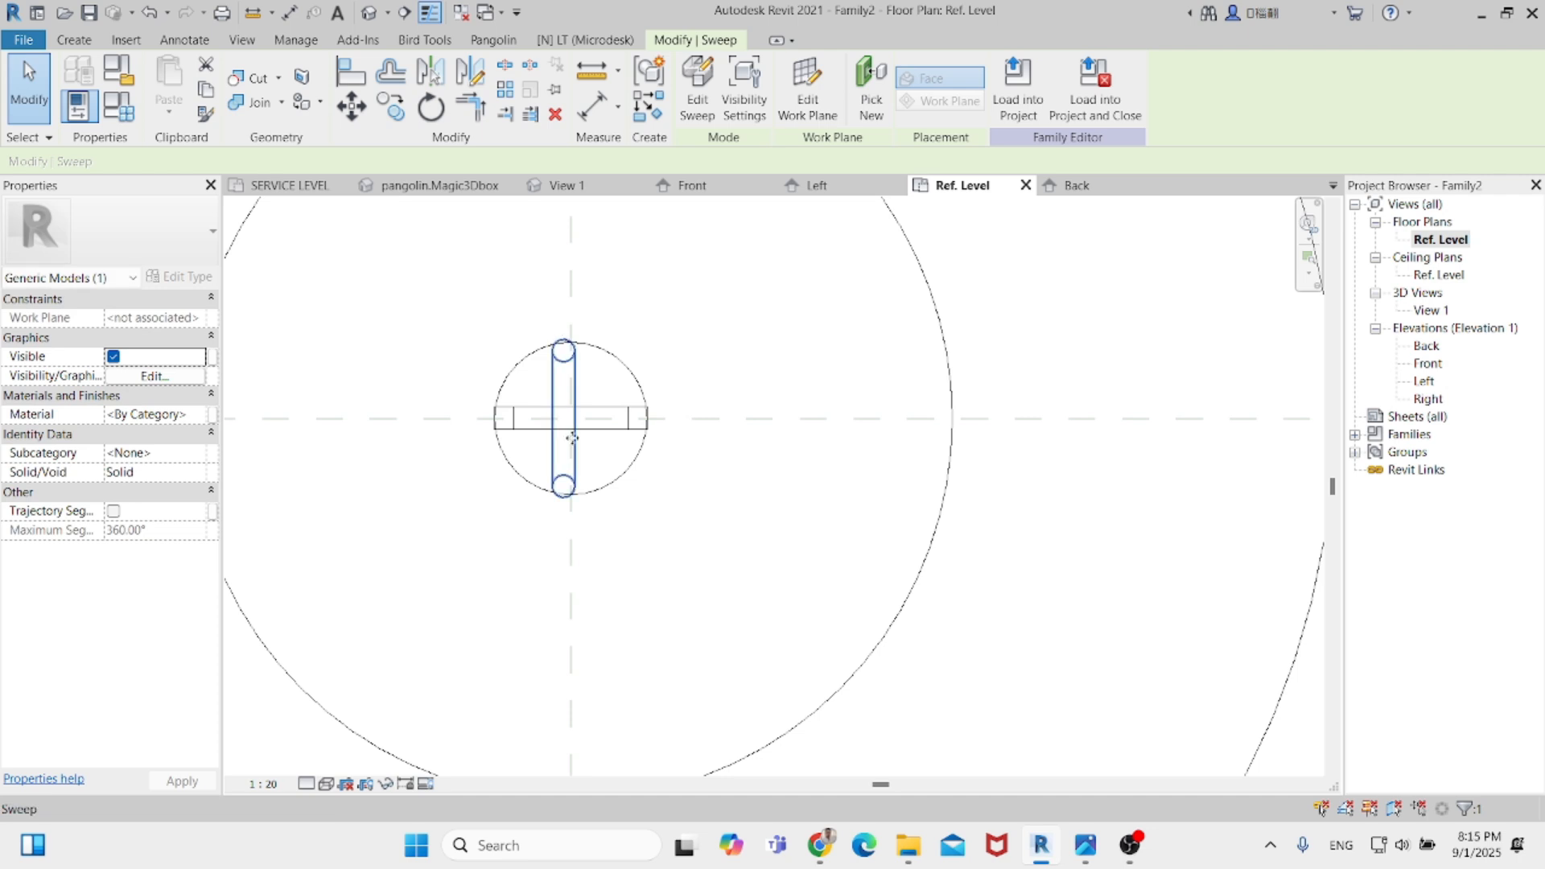
Check the rotated link in 3D View 1 and open its sweep for editing from the Right side.
left_click(580, 182)
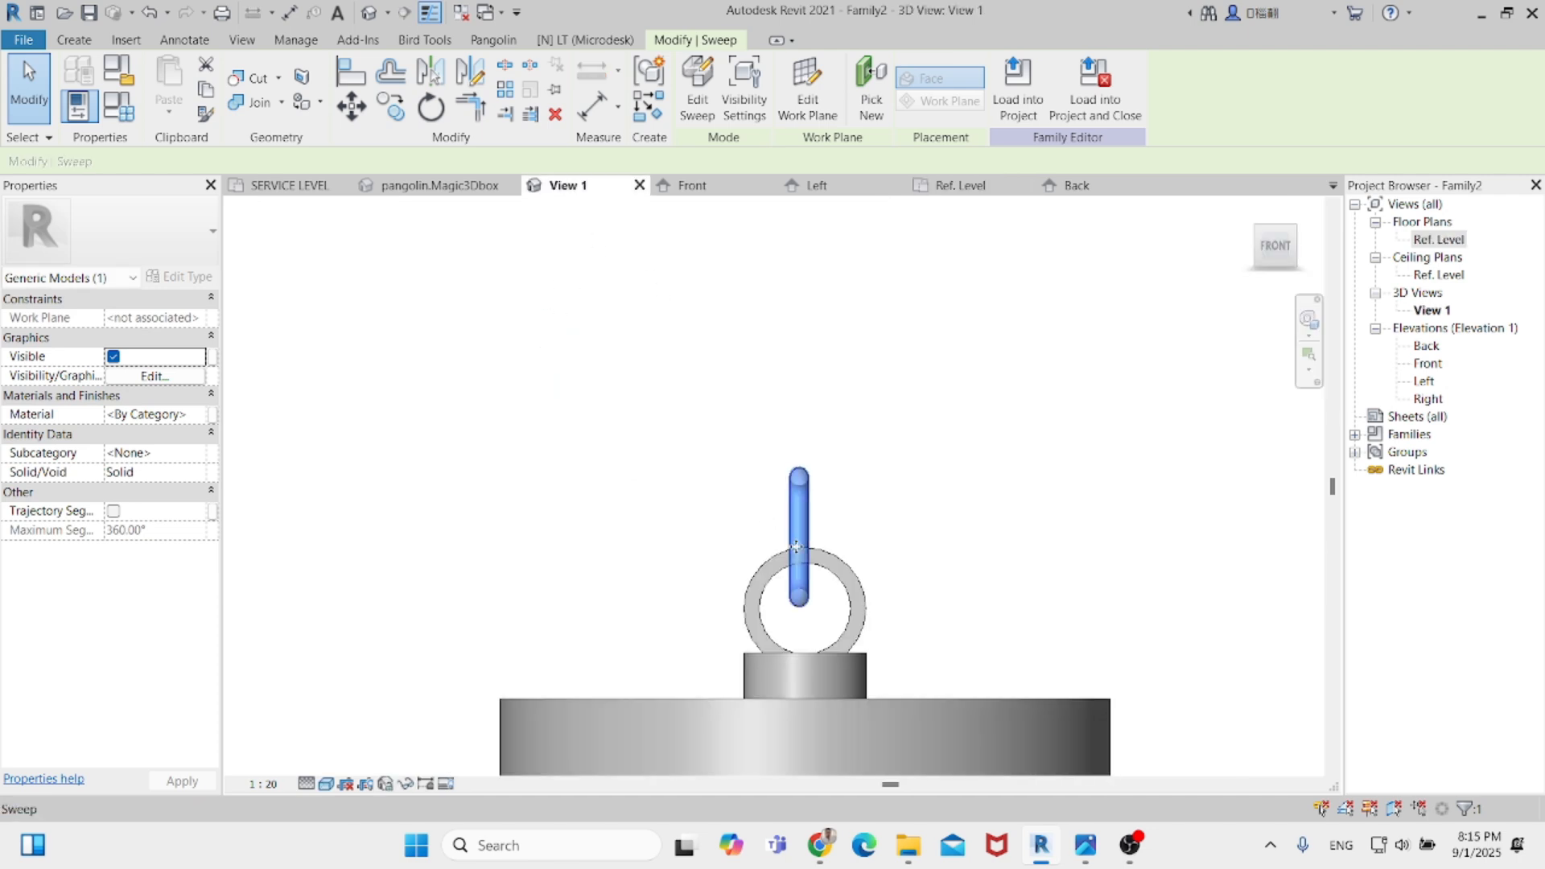
scroll(849, 429, "up", 4)
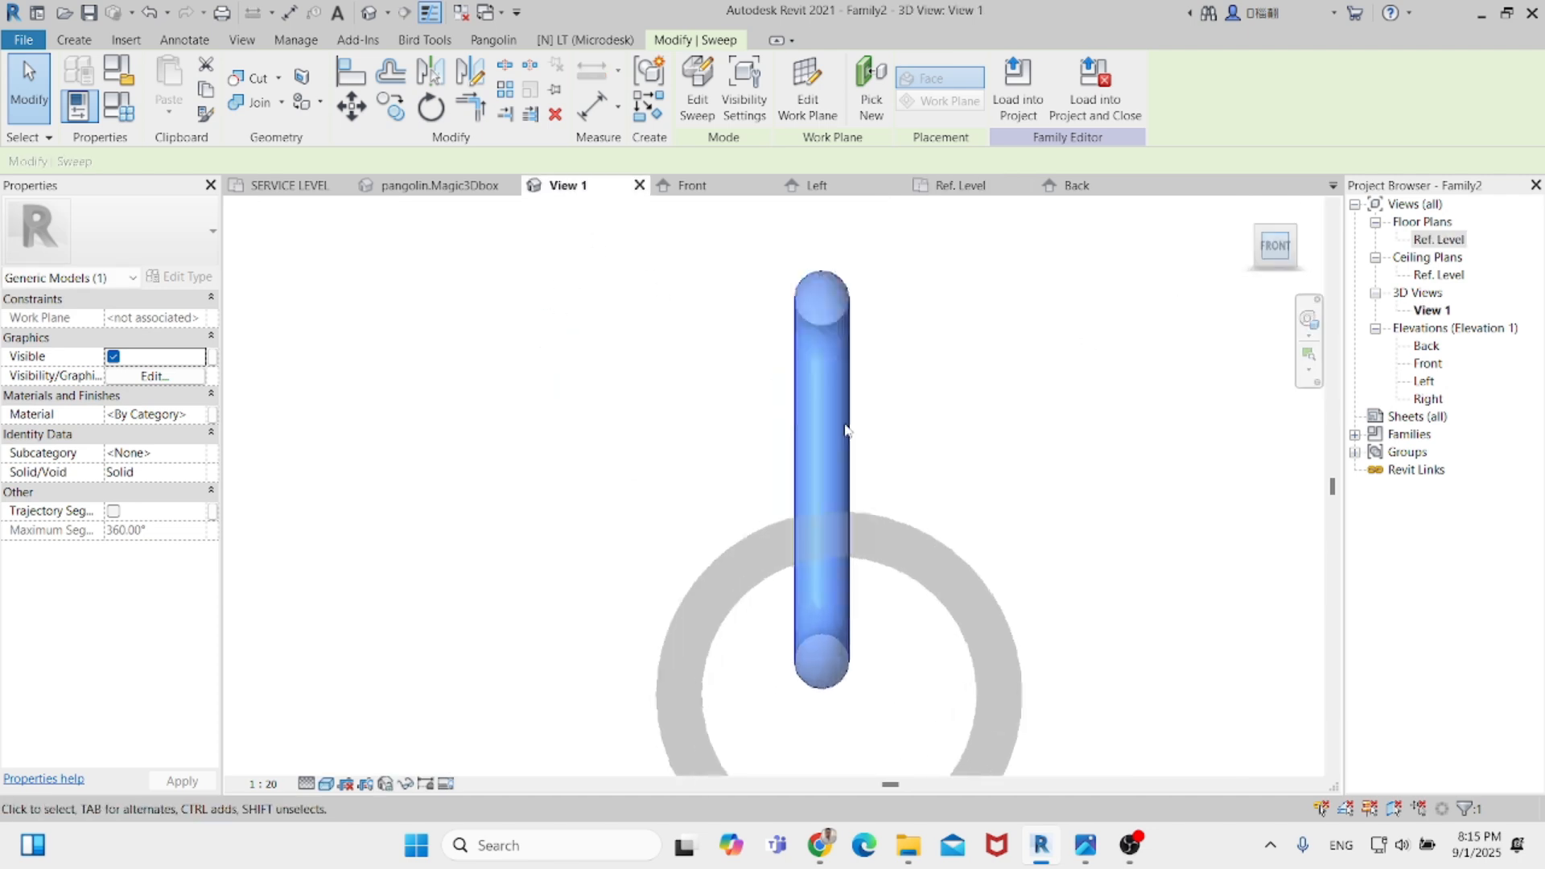
left_click(853, 428)
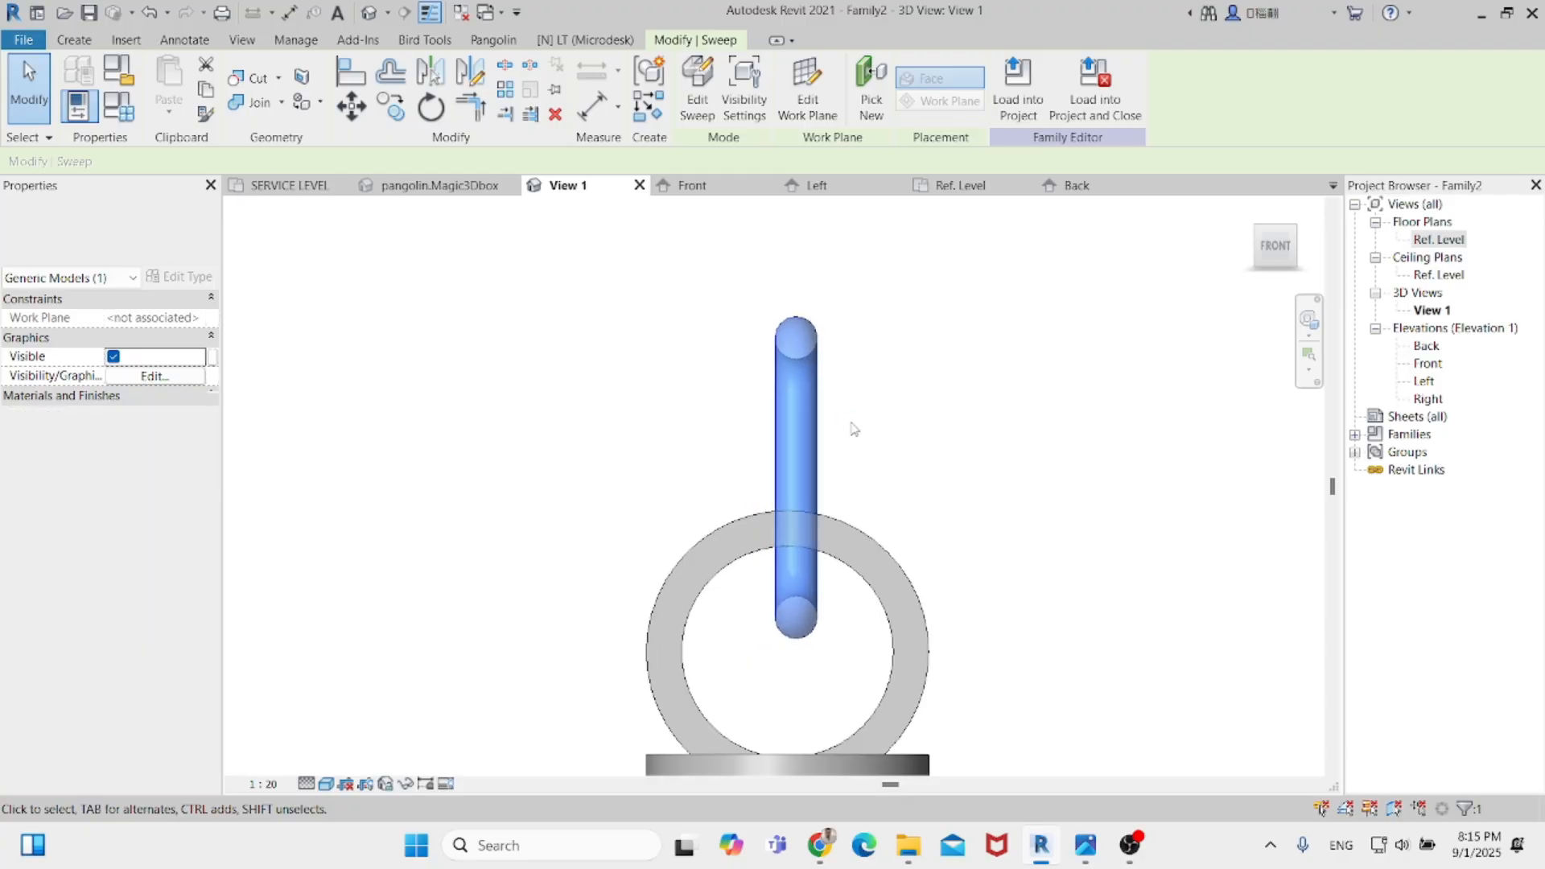
scroll(931, 441, "down", 3)
middle_click_drag(931, 441, 759, 515, "shift")
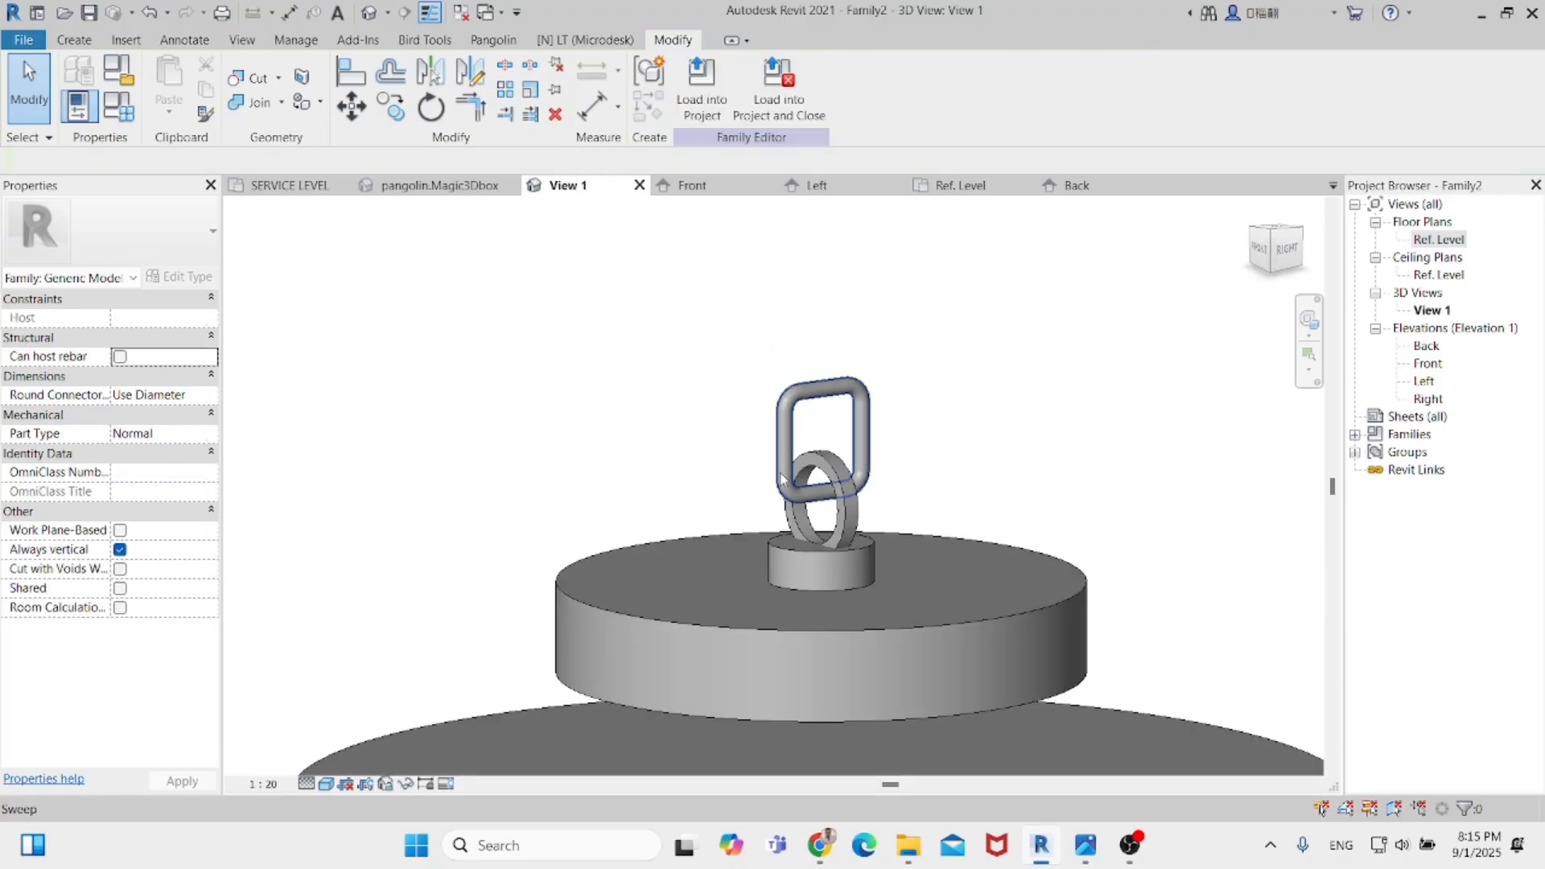
left_click(783, 474)
left_click(1293, 254)
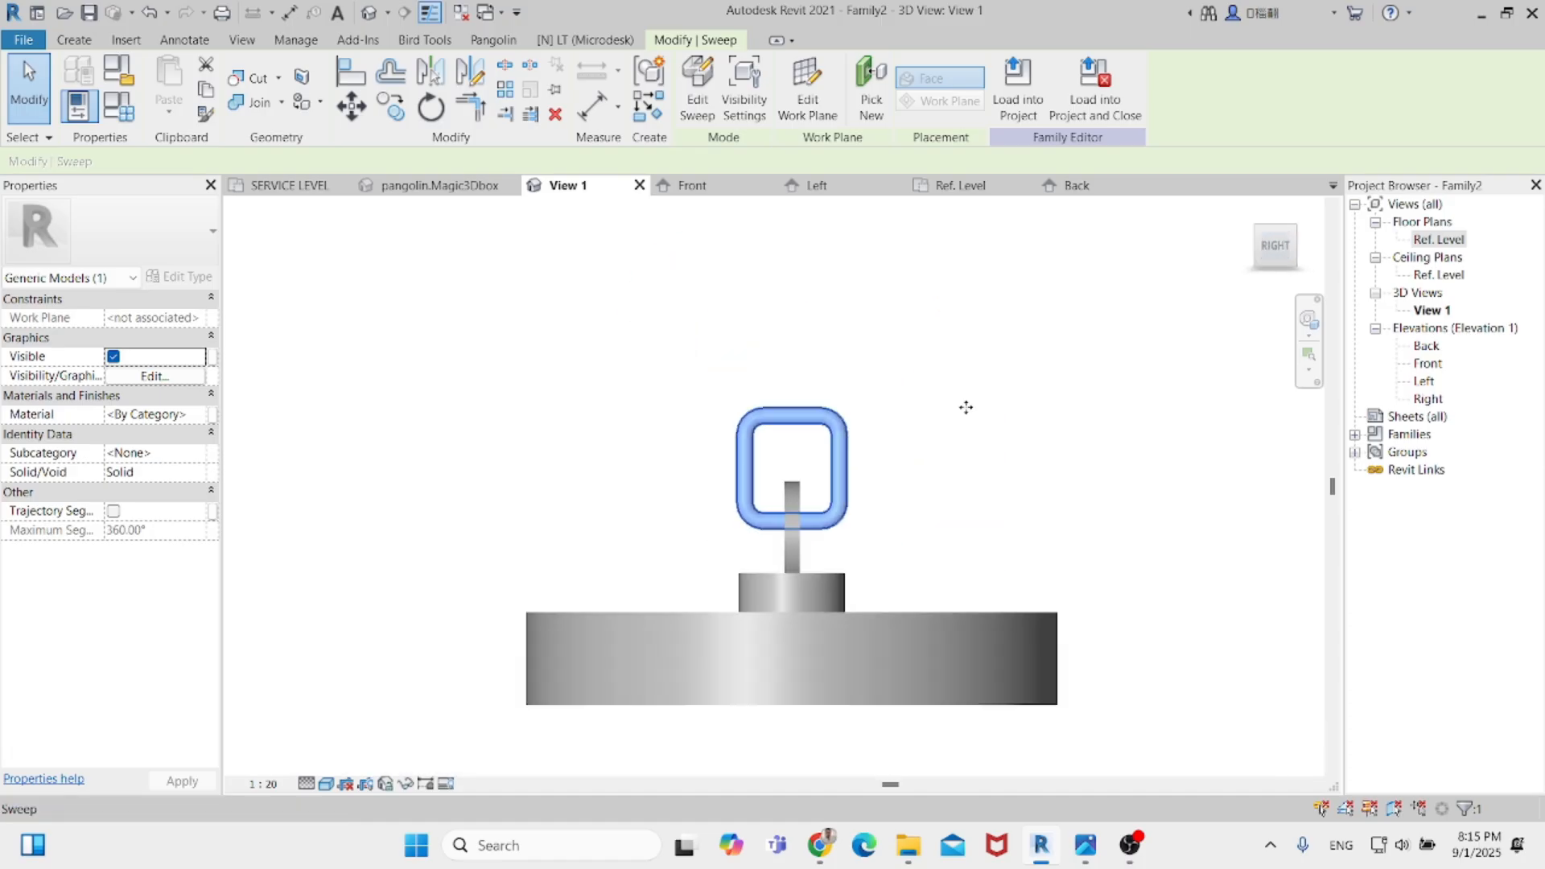
double_click(828, 490)
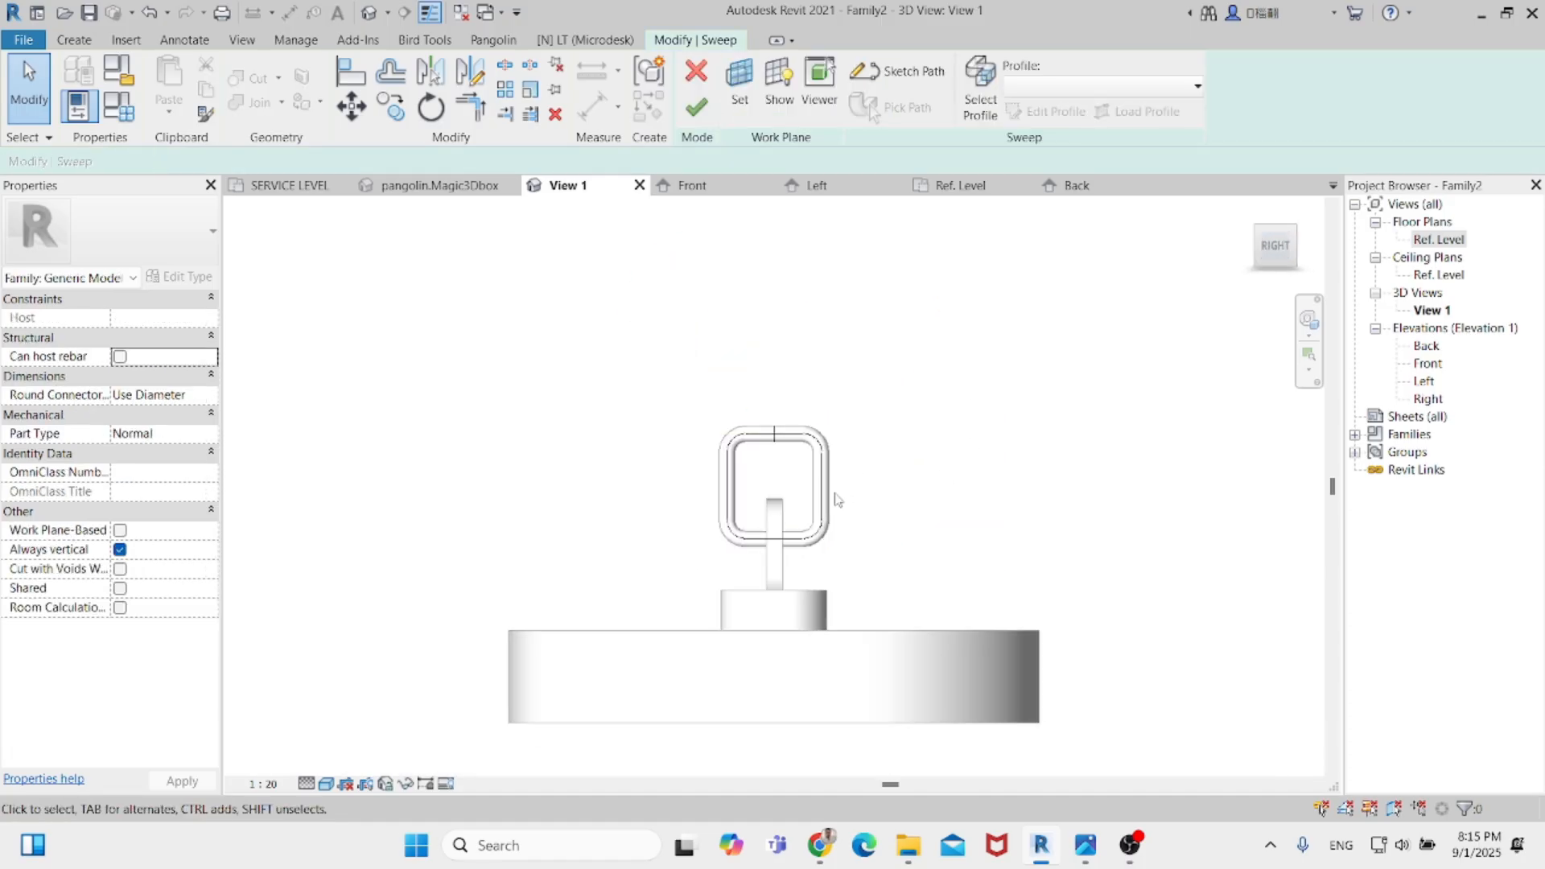
scroll(821, 495, "up", 2)
left_click_drag(821, 488, 794, 488)
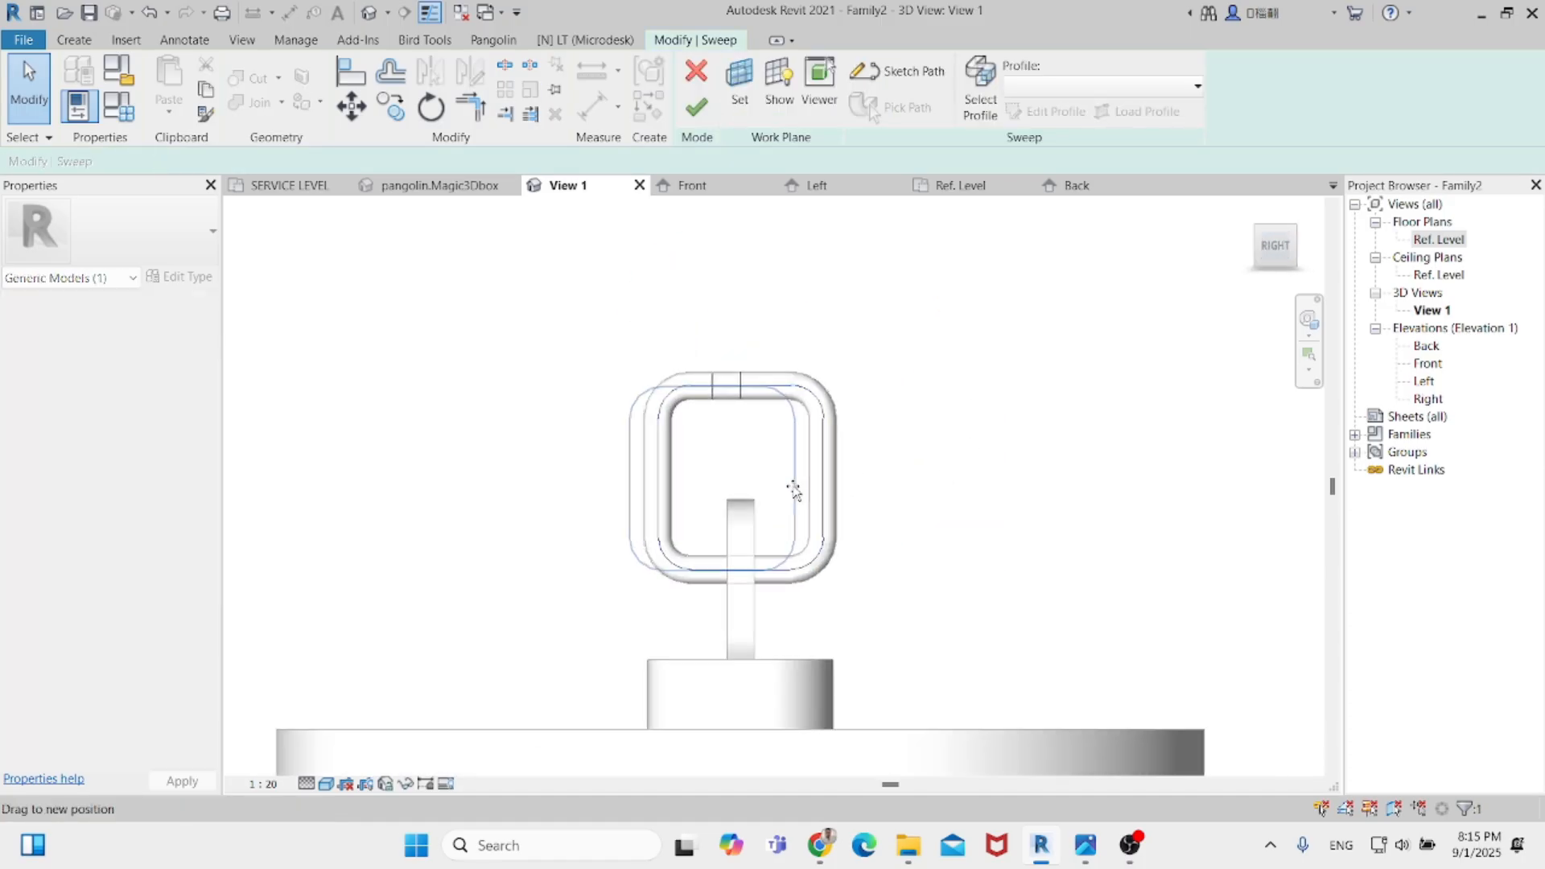
key("ctrl+z")
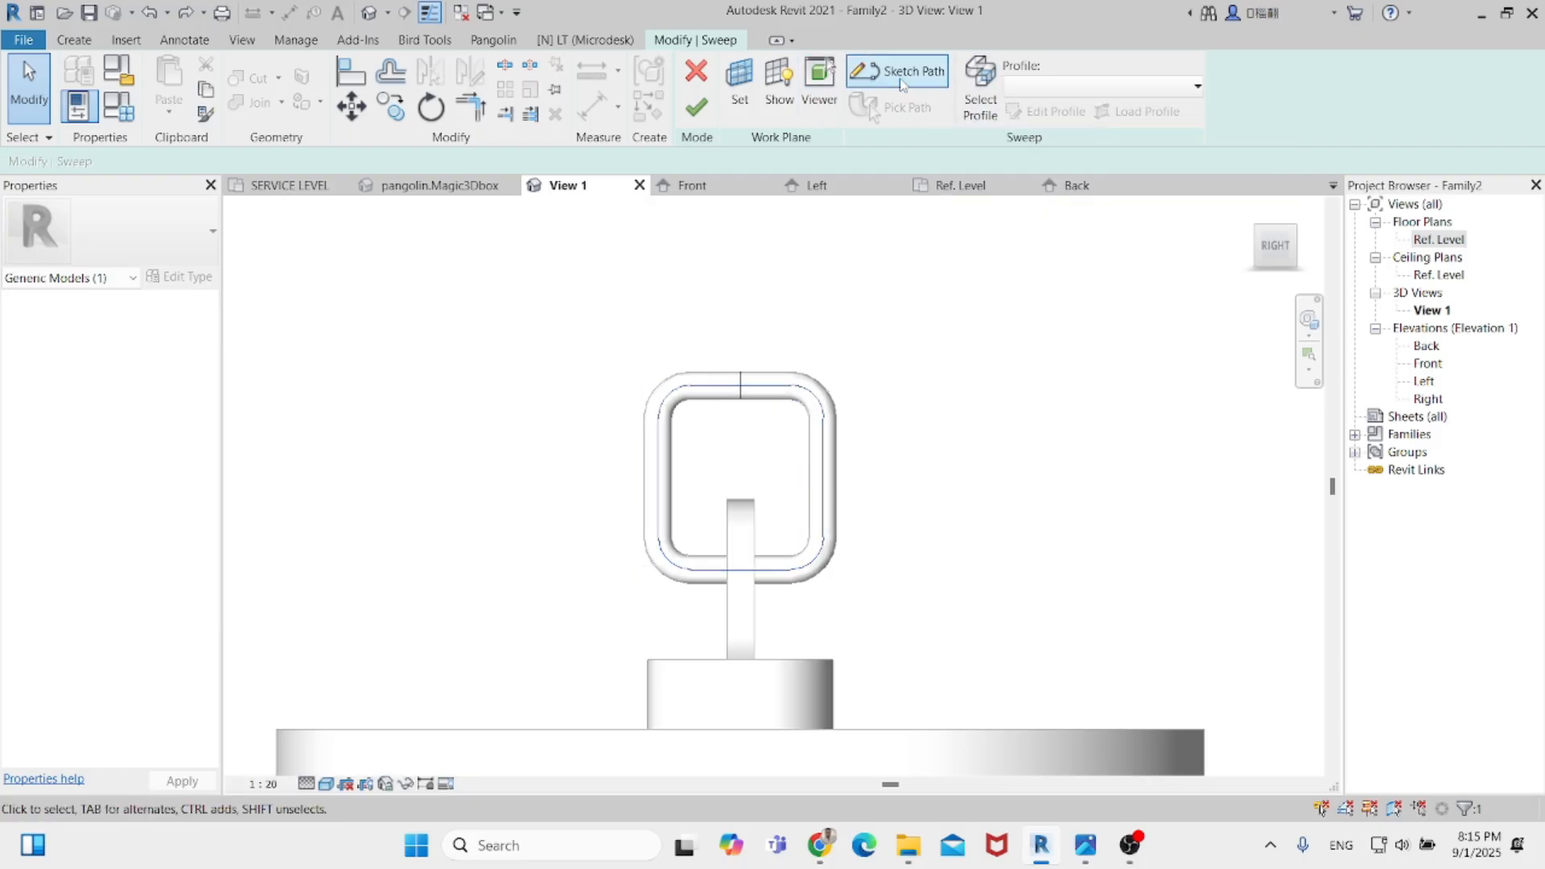
Narrow the link's sweep path to about 23.5 mm, lower its top edge, and finish the path and the sweep.
left_click(898, 71)
left_click(824, 478)
left_click_drag(811, 473, 761, 472)
left_click(578, 453)
left_click_drag(579, 453, 636, 466)
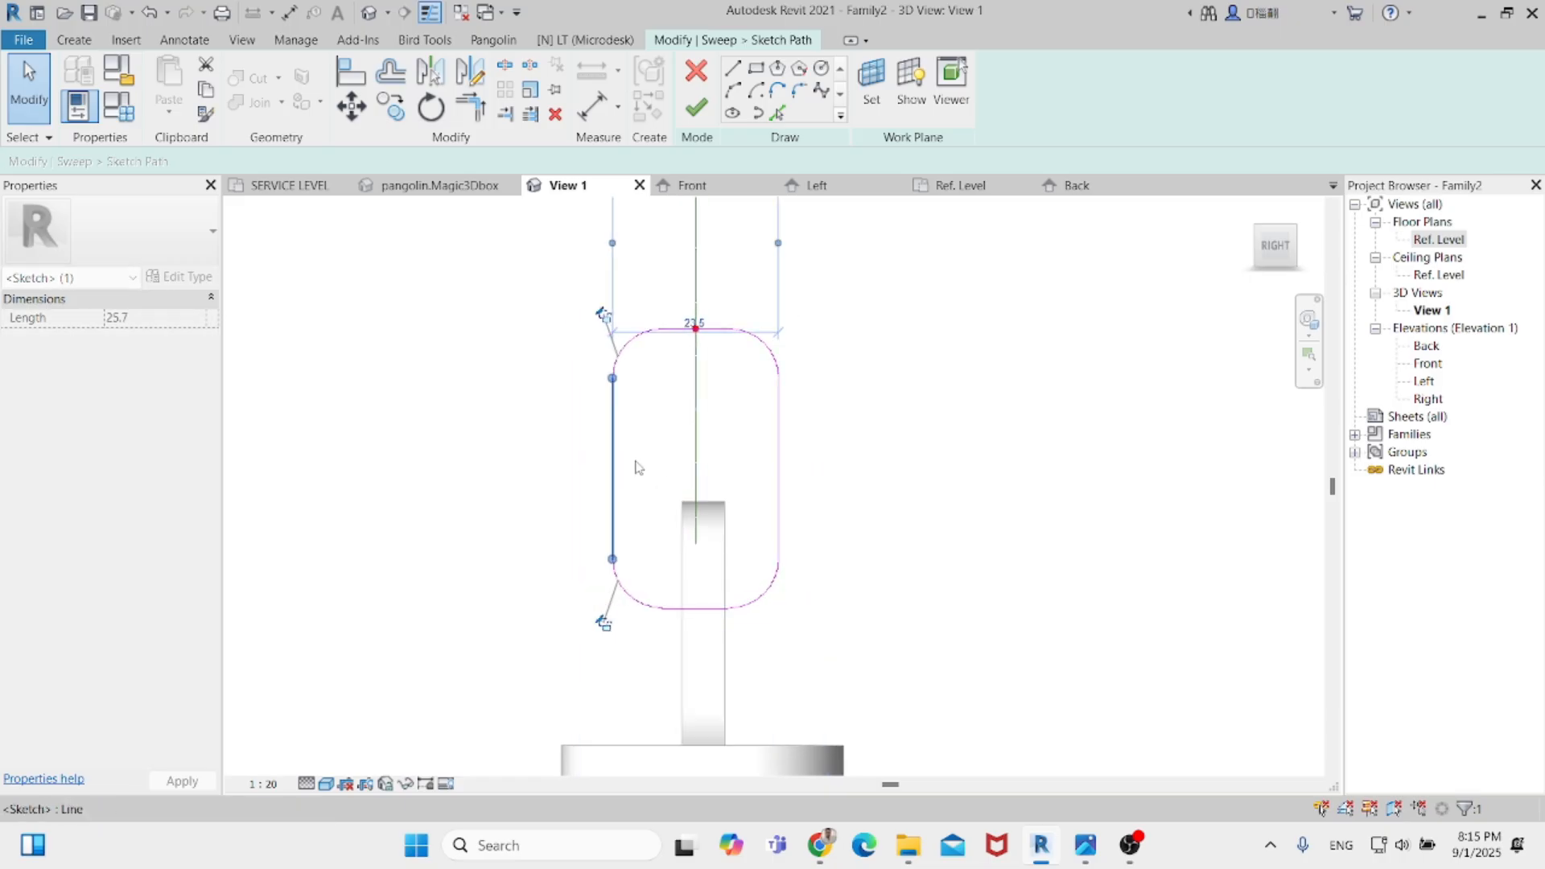
left_click(720, 332)
left_click_drag(708, 330, 708, 378)
left_click(697, 108)
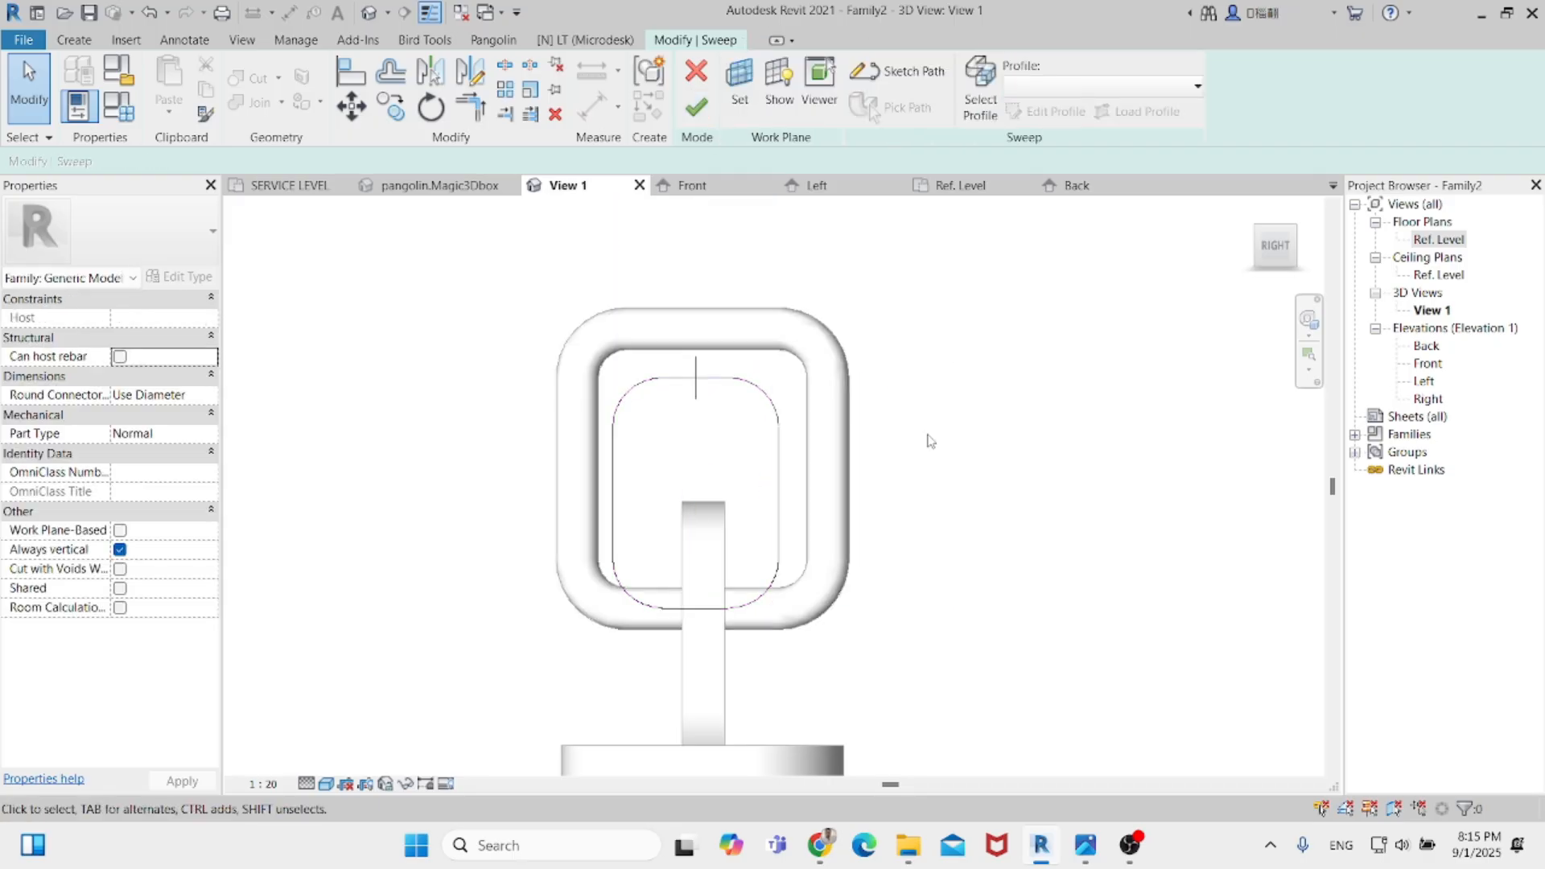
left_click(697, 110)
Nudge the narrowed link upward in small steps until its lower bar sits just inside the top of the ring.
key("Up")
key("Up")
key("Up")
key("Up")
key("Up")
key("Up")
key("Up")
key("Up")
key("Up")
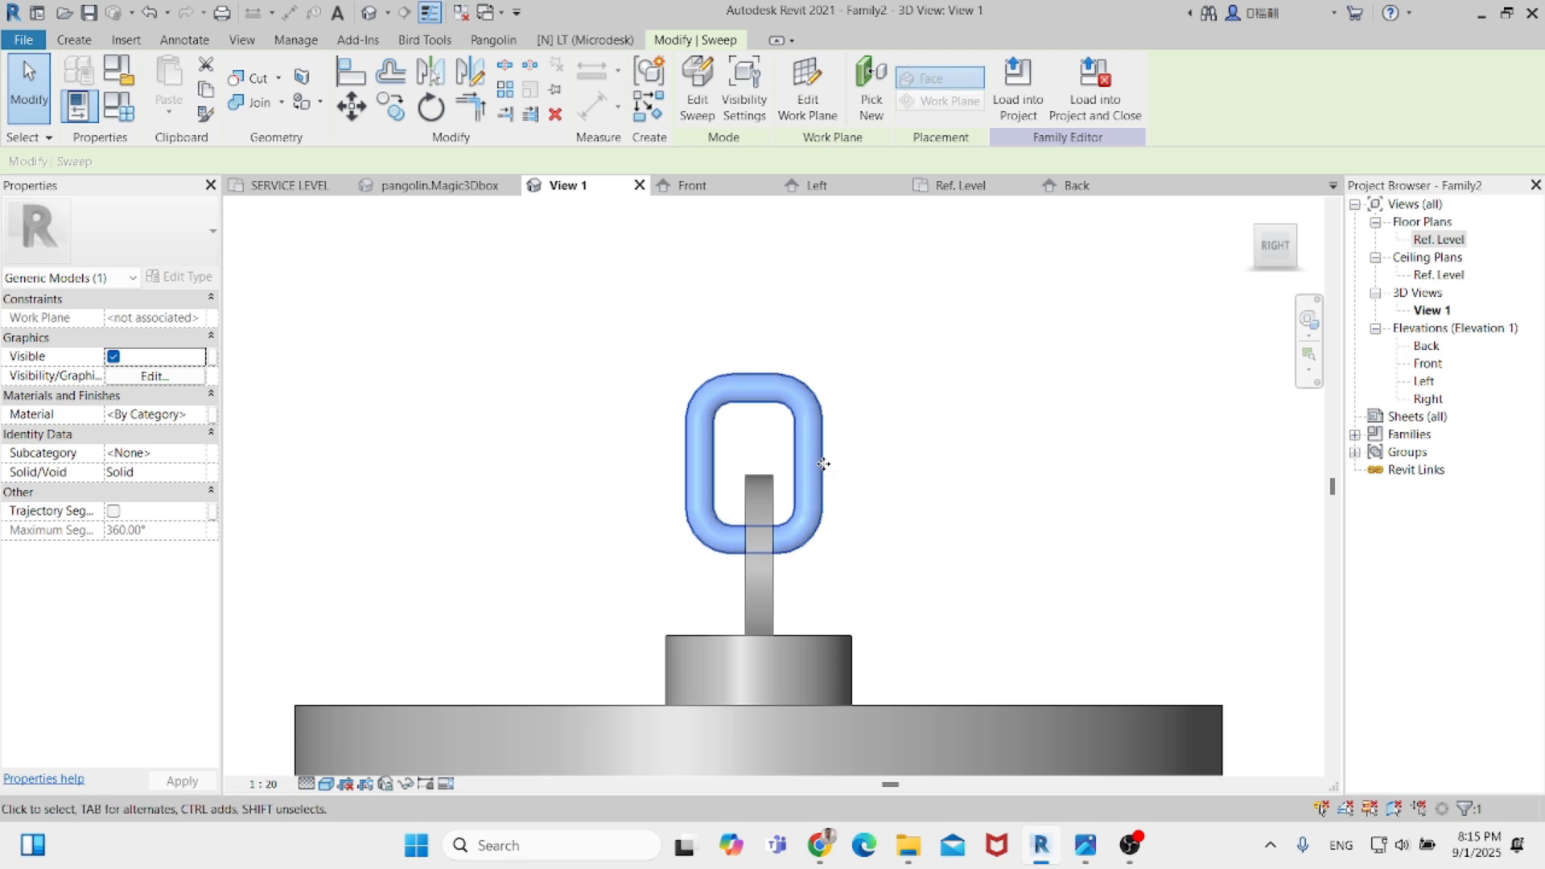
key("Escape")
Copy the chain link about 25 mm straight up.
scroll(816, 463, "down", 1)
left_click(817, 467)
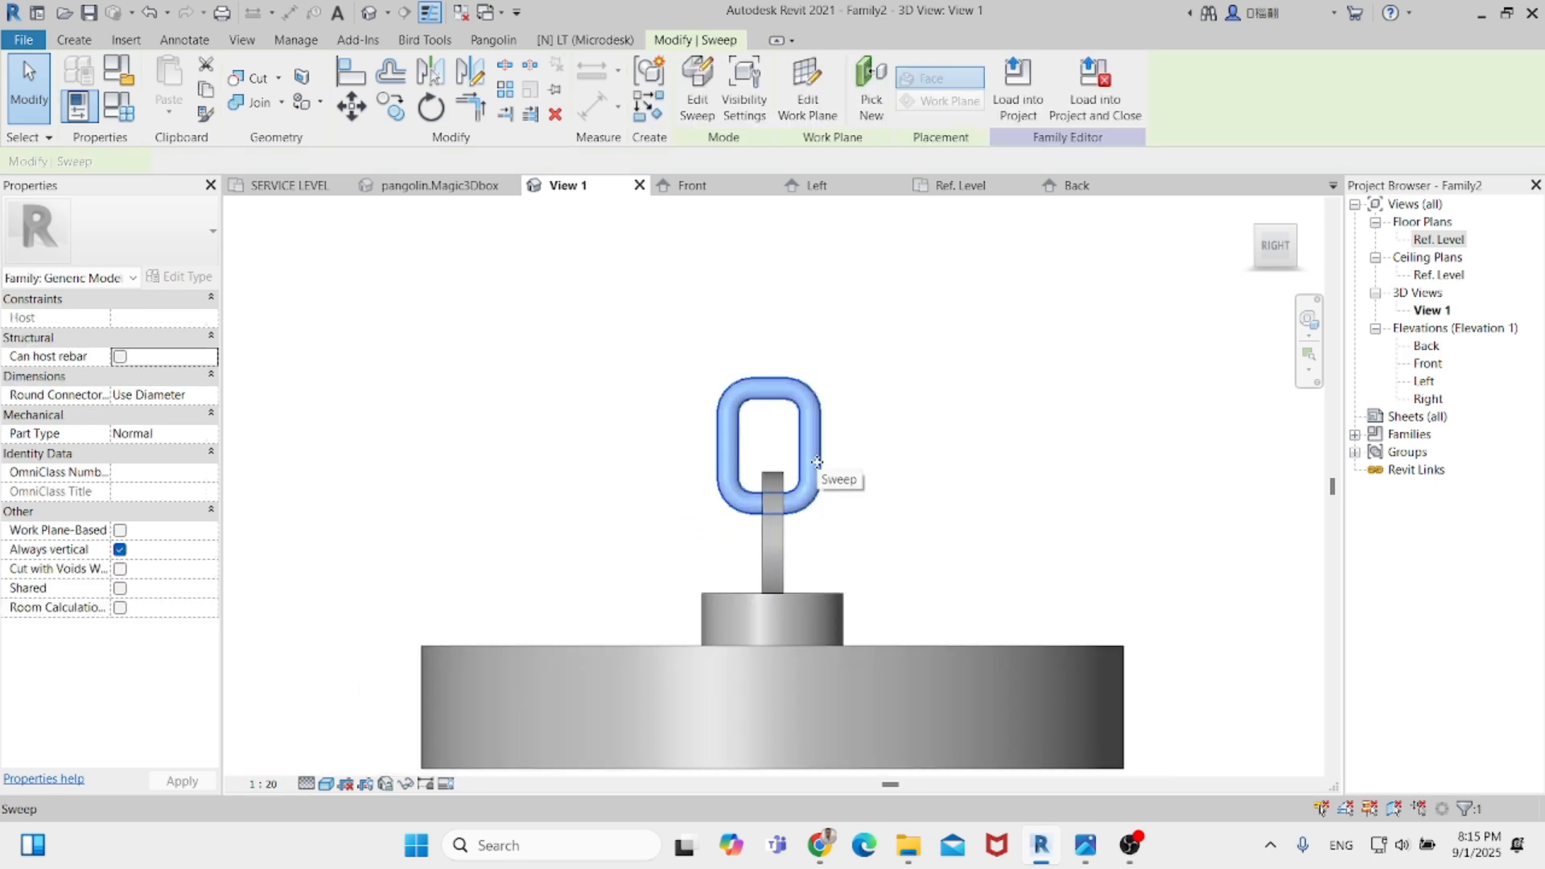
key("c")
key("o")
left_click(817, 463)
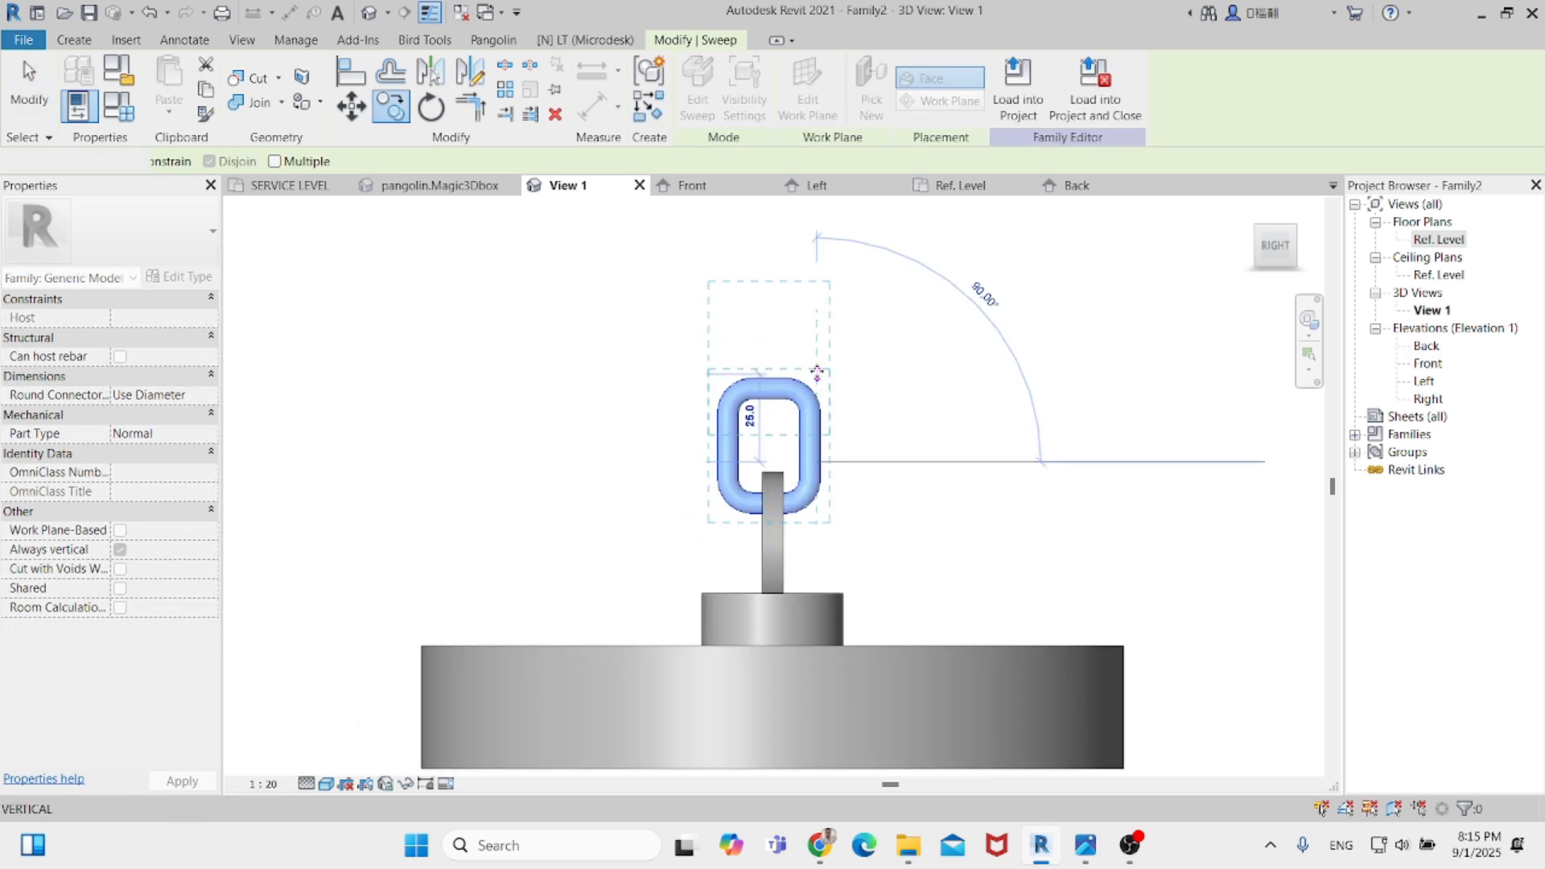
left_click(817, 373)
Rotate the copied link 90° about its centre in the Ref. Level floor plan and check it in 3D View 1.
double_click(1440, 239)
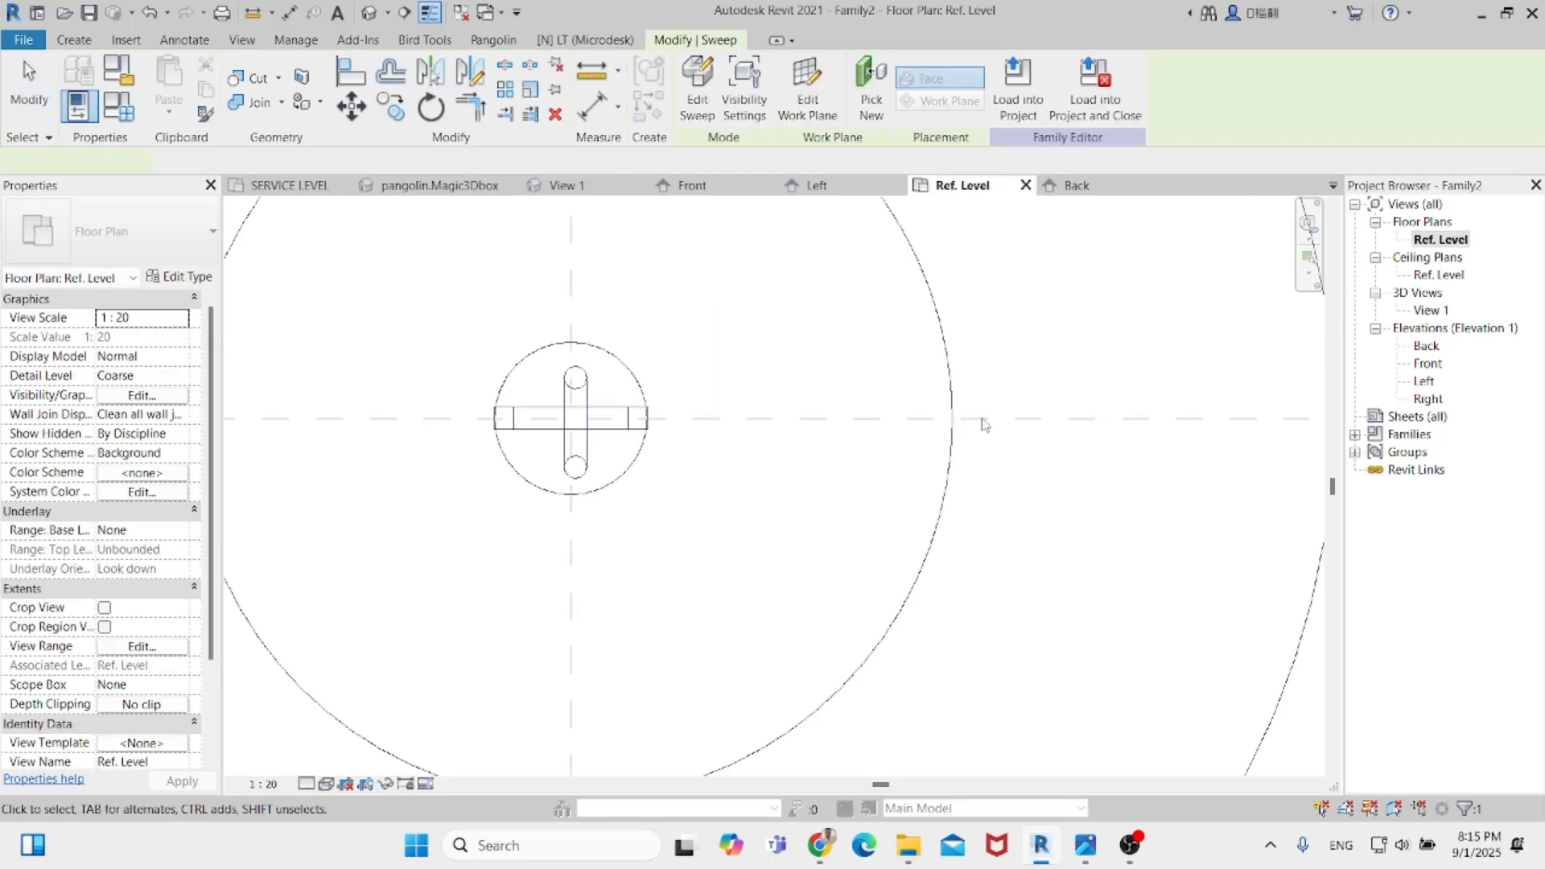
left_click(433, 107)
left_click(647, 210)
key("Return")
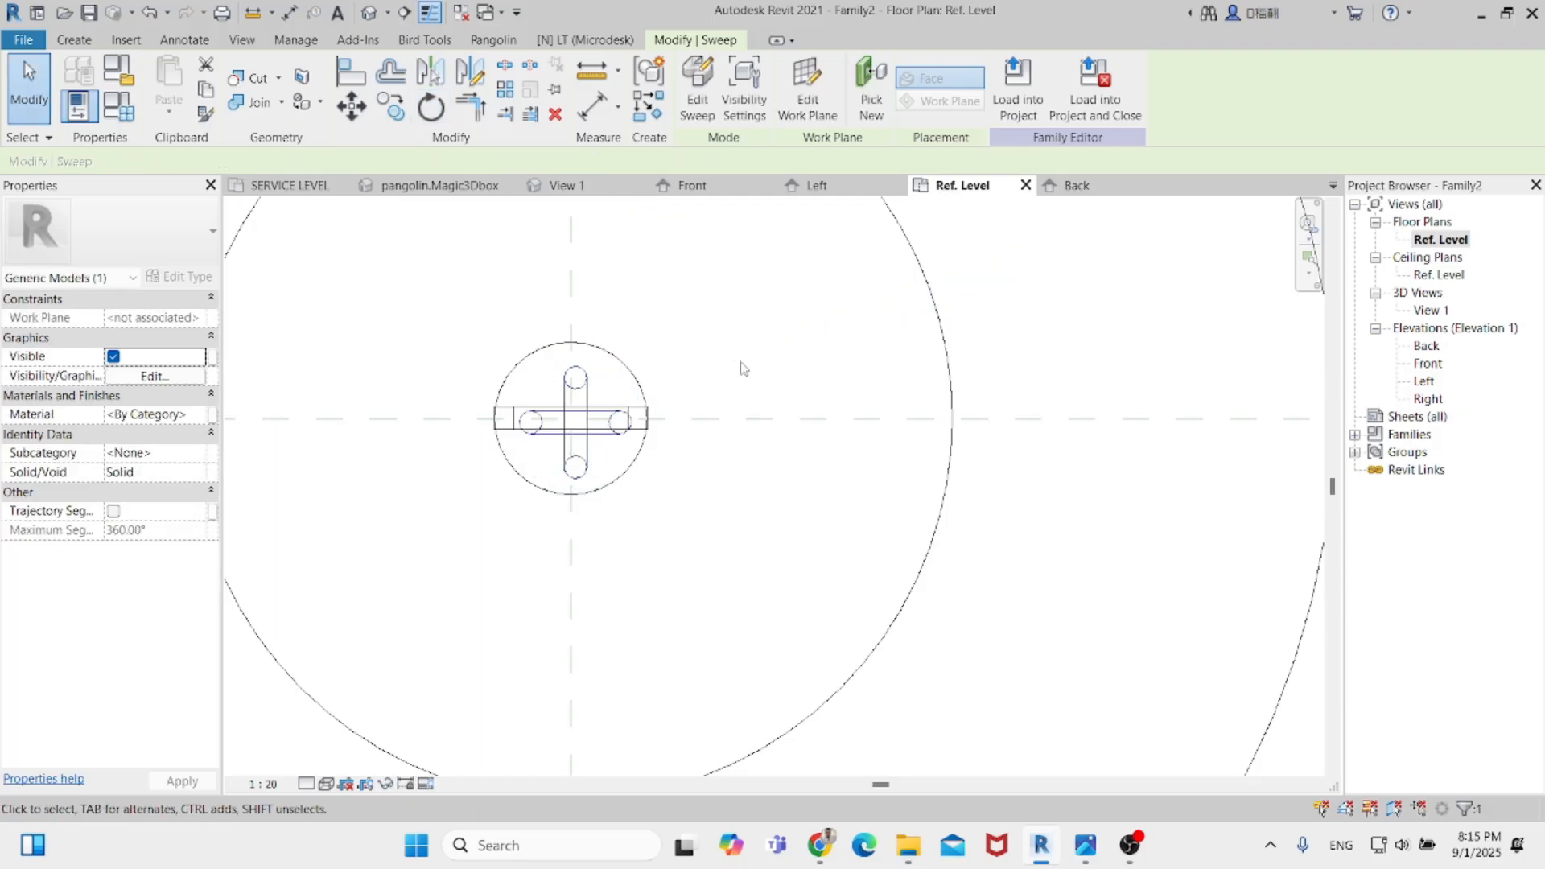
left_click(564, 186)
scroll(841, 494, "down", 2)
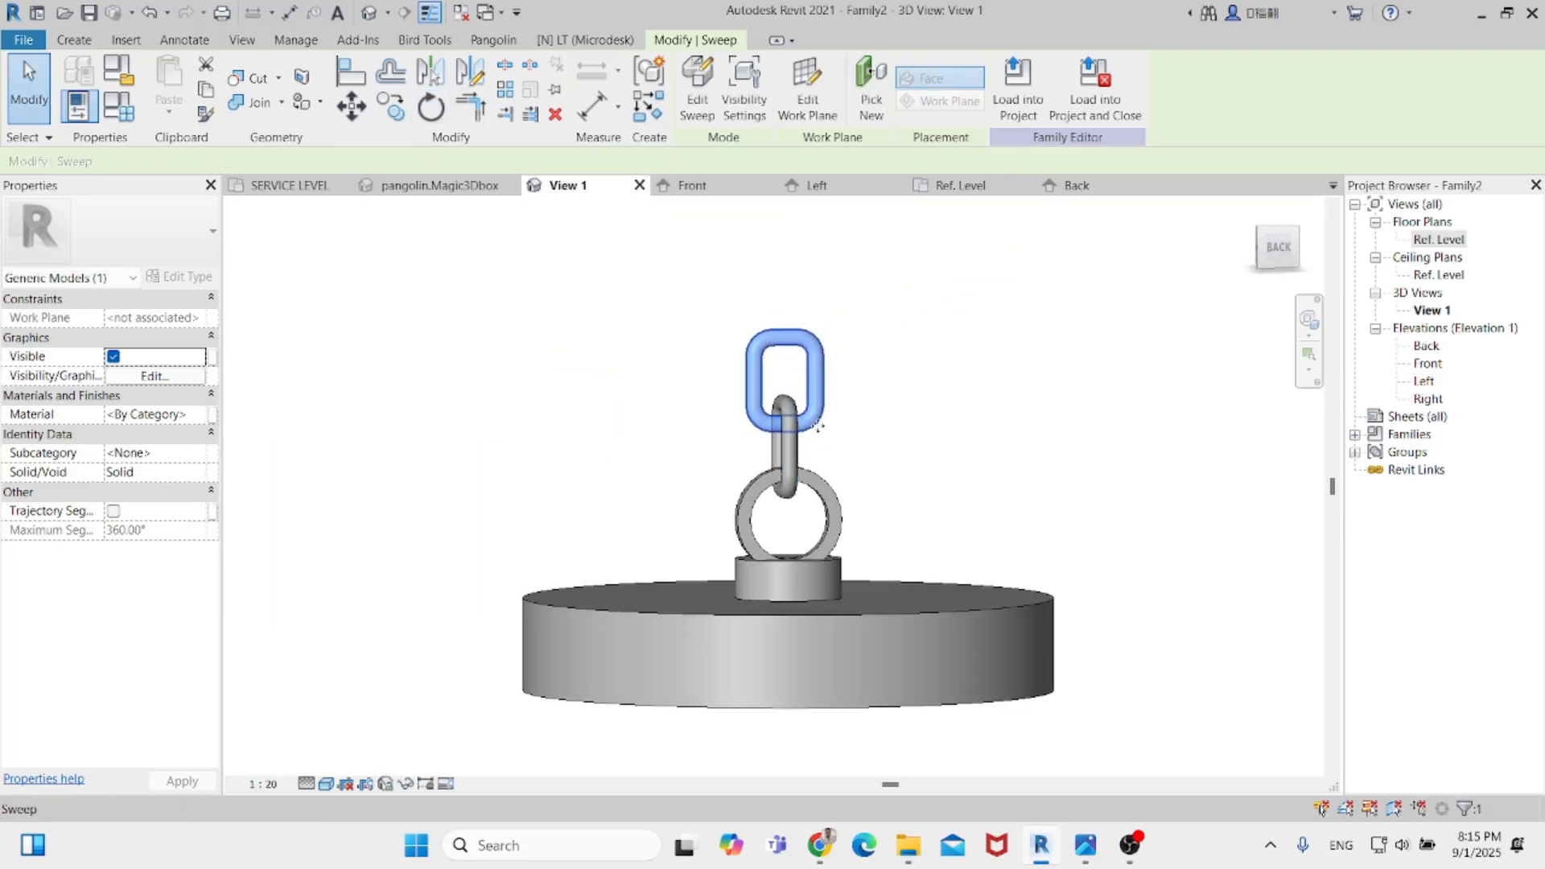
Copy the two interlocking chain links straight up in the back-facing 3D view so the chain continues to four links.
left_click(1280, 249)
scroll(917, 427, "down", 3)
scroll(920, 426, "down", 3)
left_click_drag(710, 391, 871, 555)
scroll(899, 490, "down", 3)
middle_click_drag(899, 489, 854, 539)
scroll(853, 538, "up", 2)
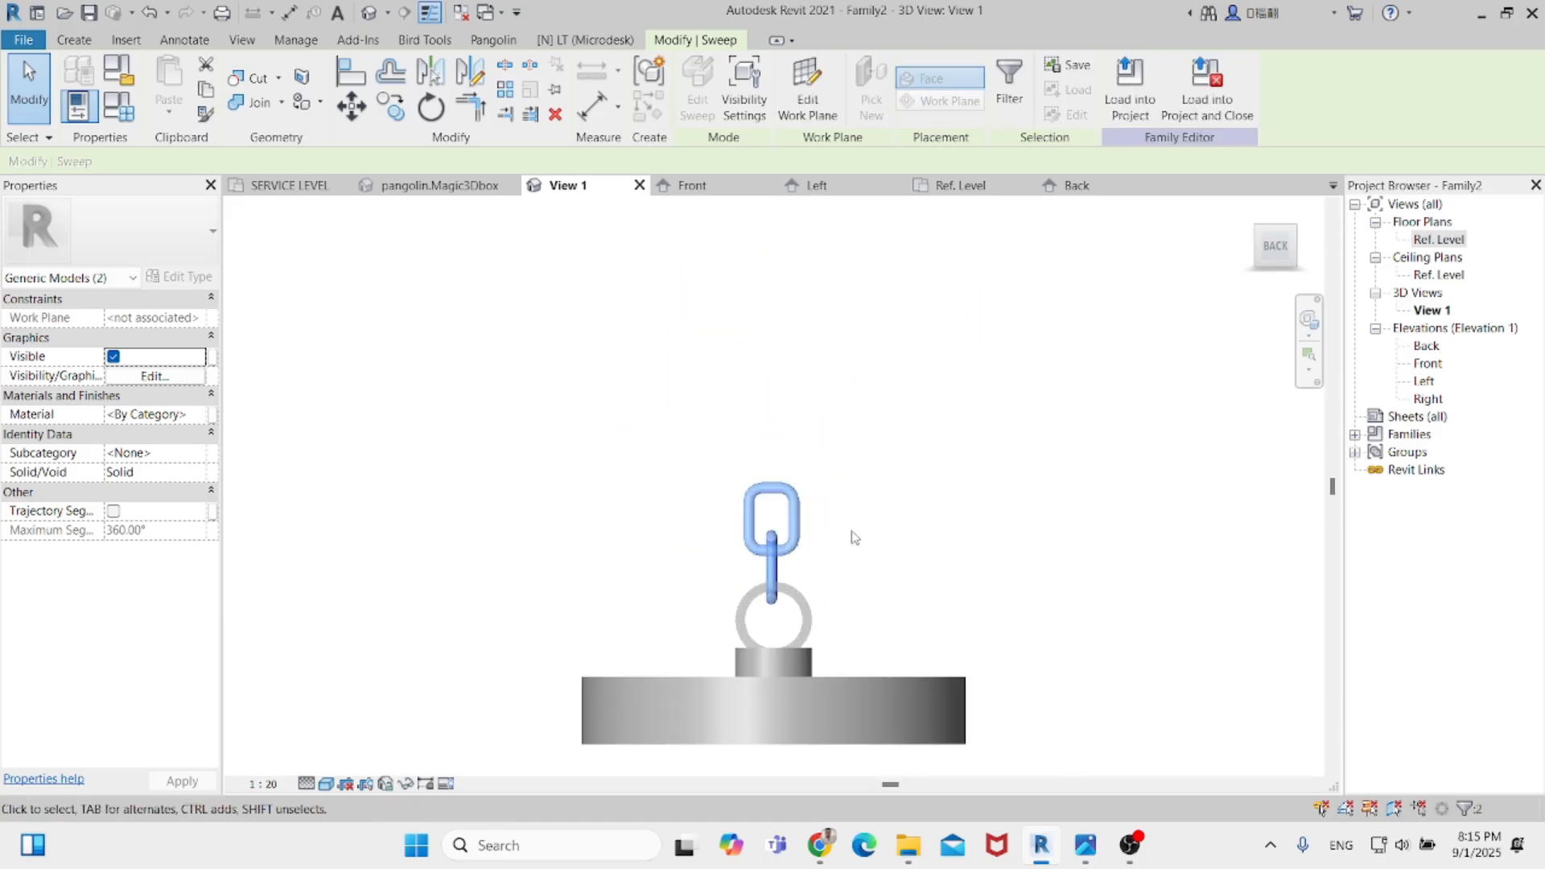
key("c")
key("o")
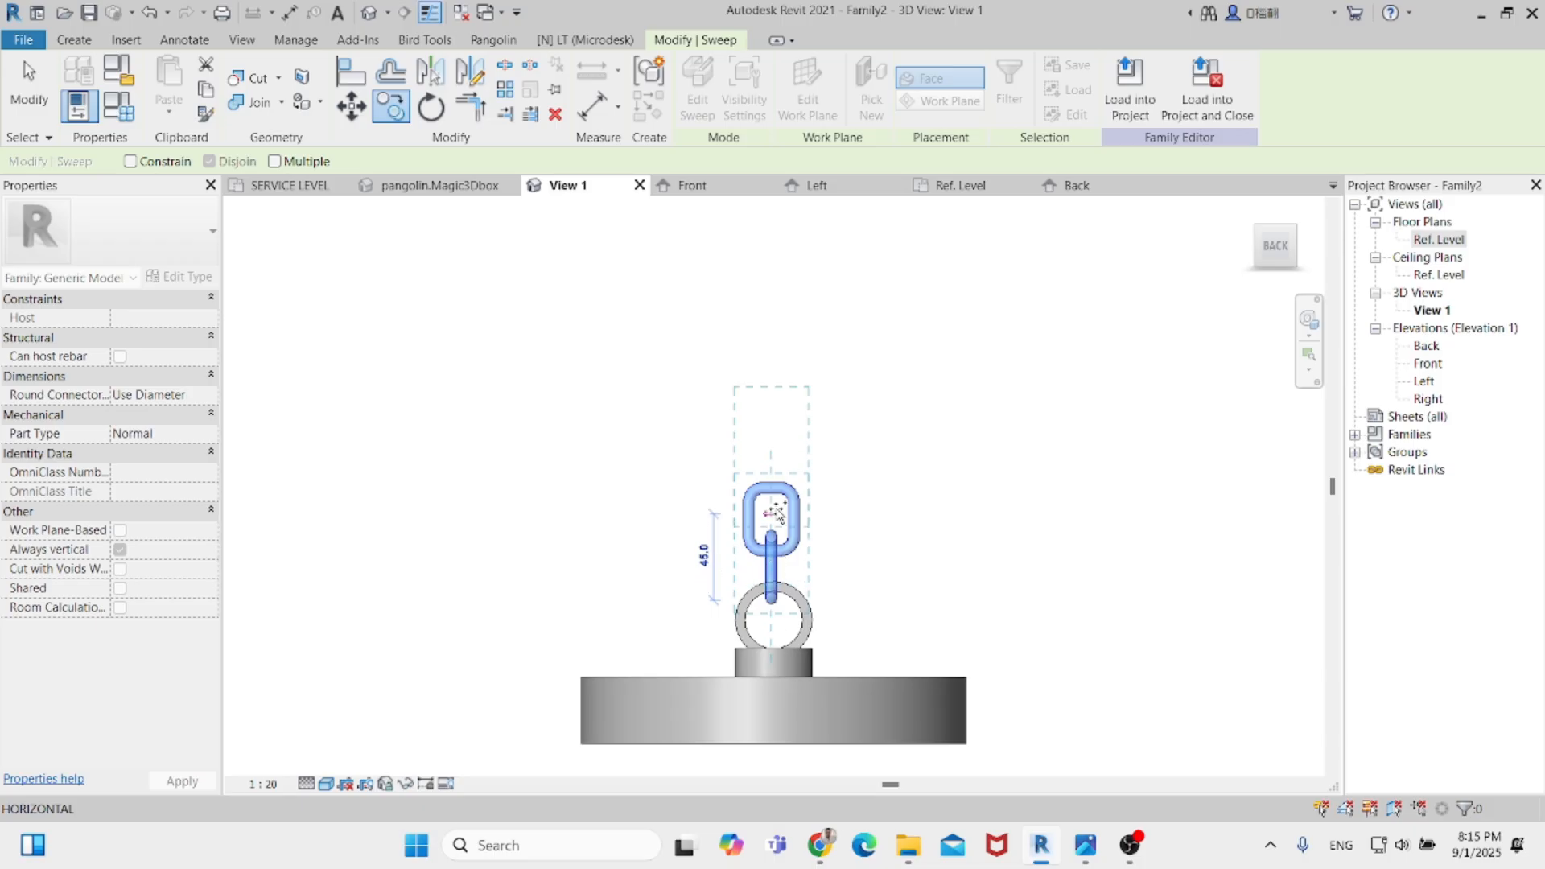
left_click(772, 505)
Copy the four-link chain straight up so the copy hooks into its uppermost link.
left_click_drag(668, 316, 838, 625)
key("m")
key("v")
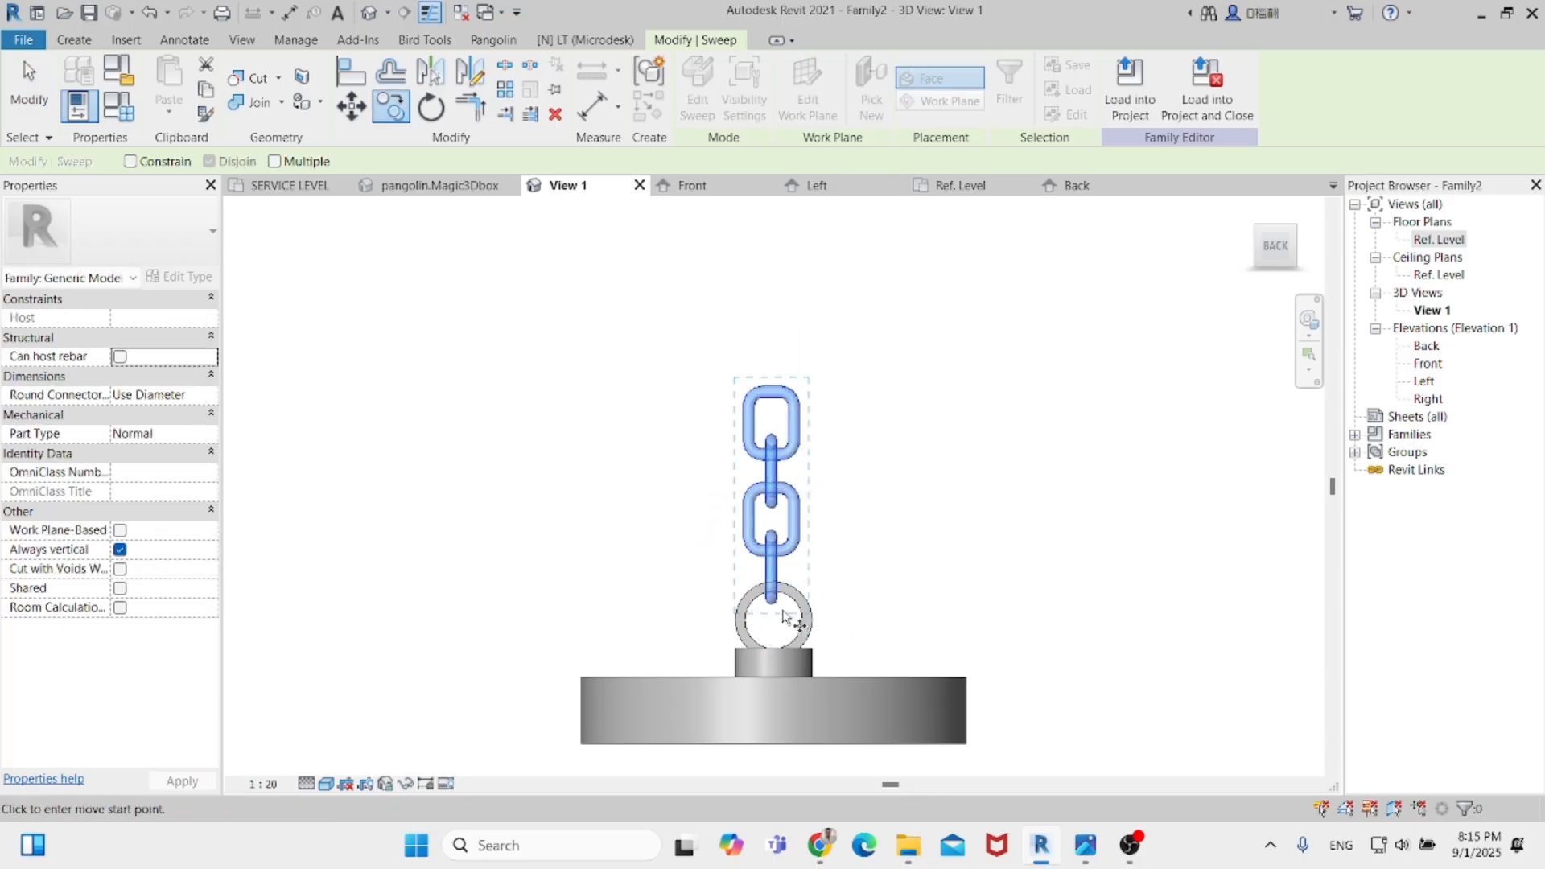
left_click(798, 402)
Copy the eight-link chain straight up to double its length, keeping the links interlocked.
middle_click_drag(831, 398, 832, 483)
left_click_drag(714, 263, 856, 705)
key("c")
key("o")
left_click(773, 687)
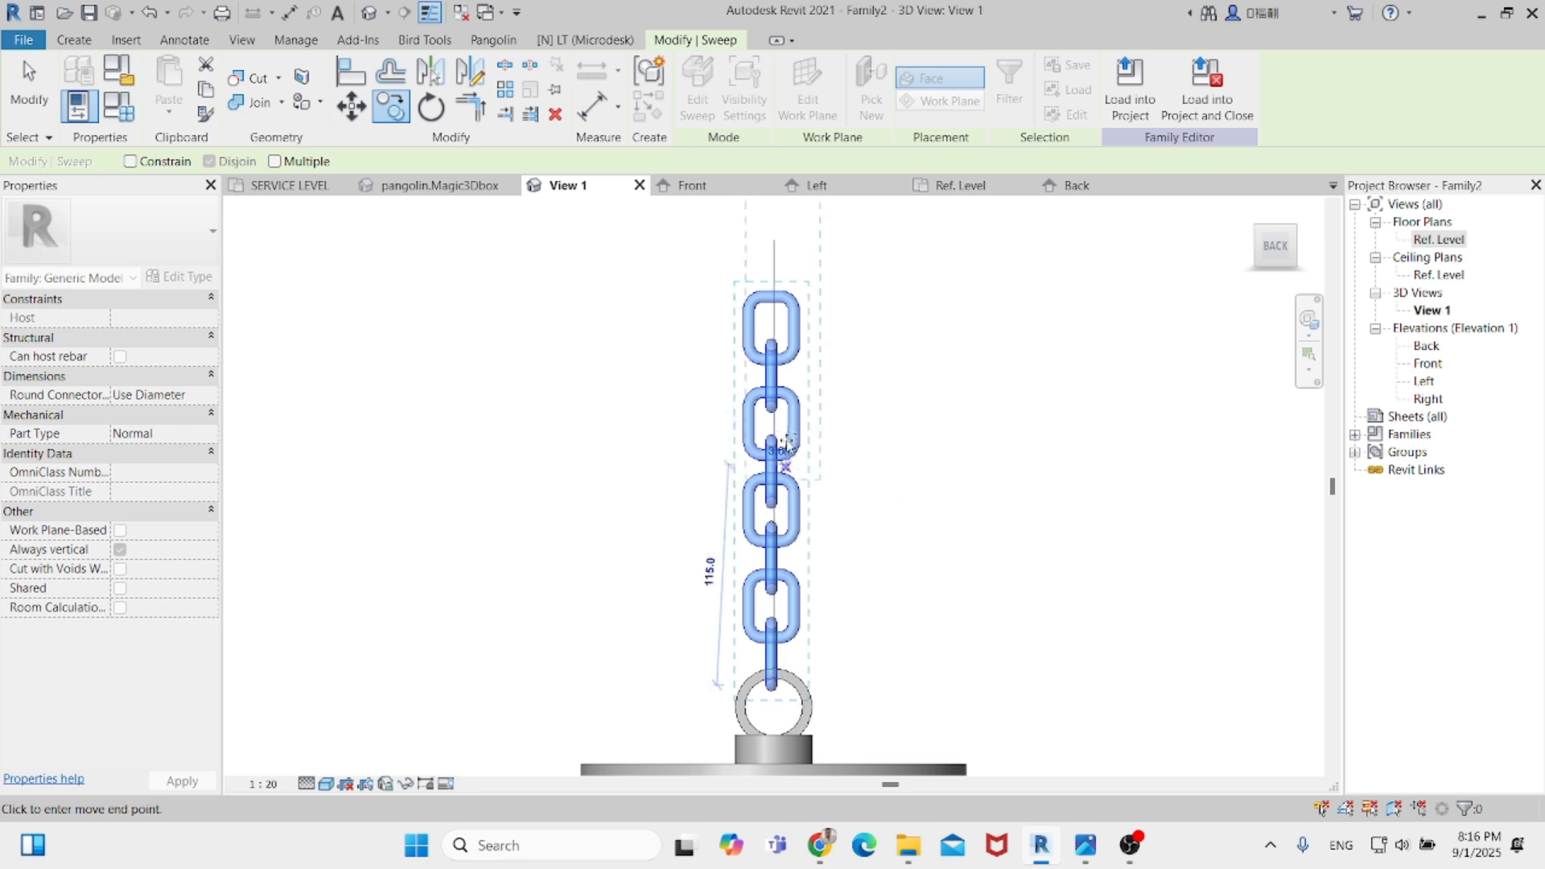
middle_click_drag(783, 402, 769, 545)
left_click(775, 465)
scroll(848, 432, "down", 4)
key("Escape")
scroll(813, 342, "up", 2)
scroll(801, 342, "down", 2)
middle_click_drag(853, 551, 793, 525)
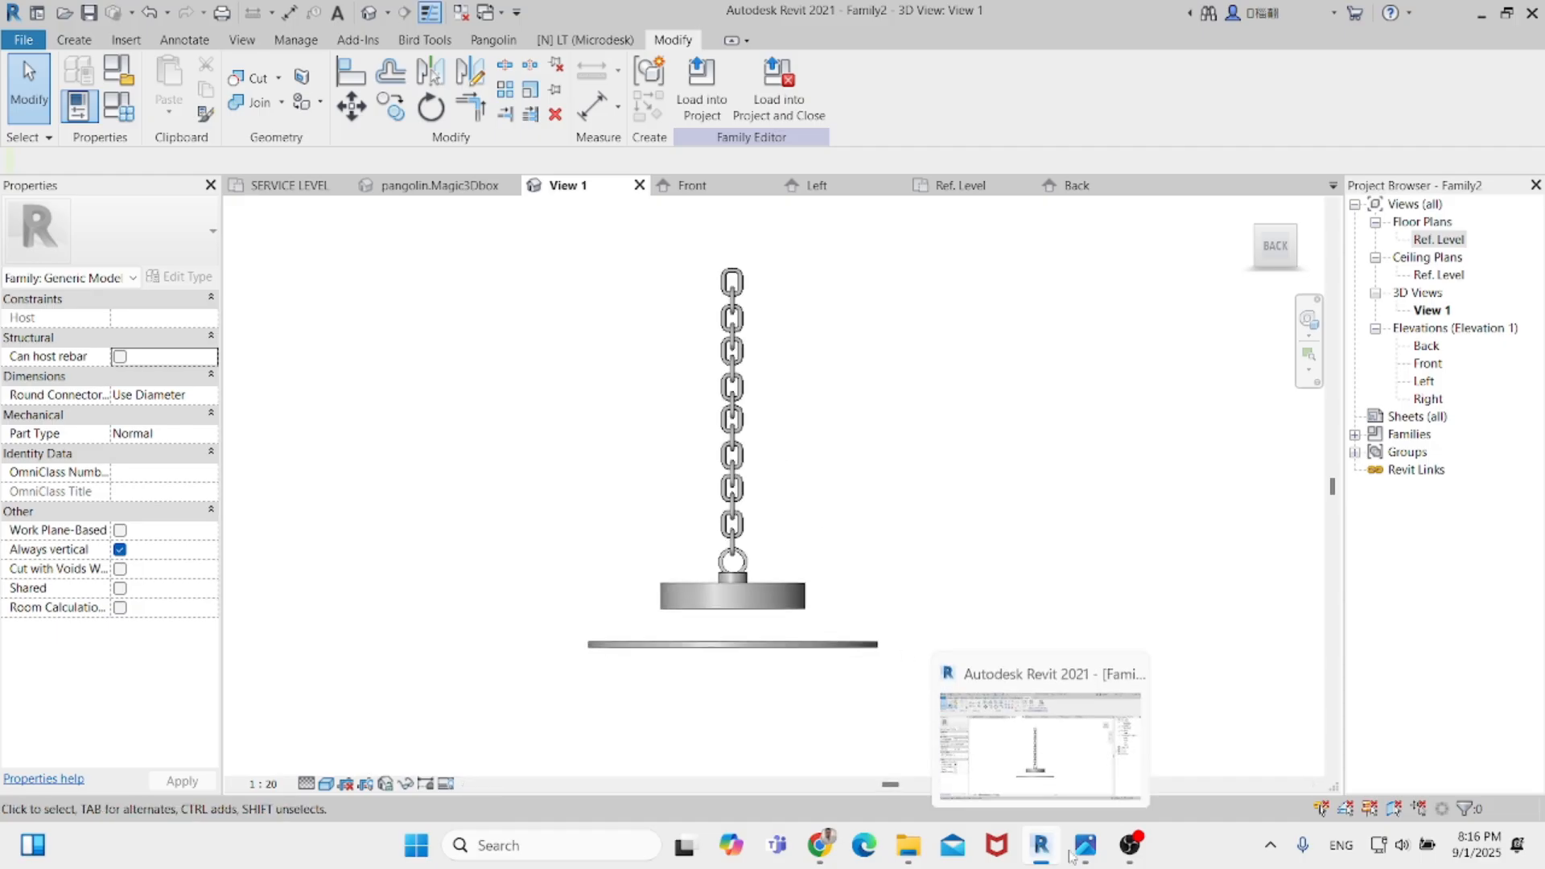
Check the shape of the lamp housing and its fins in the reference photo, and switch back to Revit.
mouse_move(1087, 850)
left_click(1181, 751)
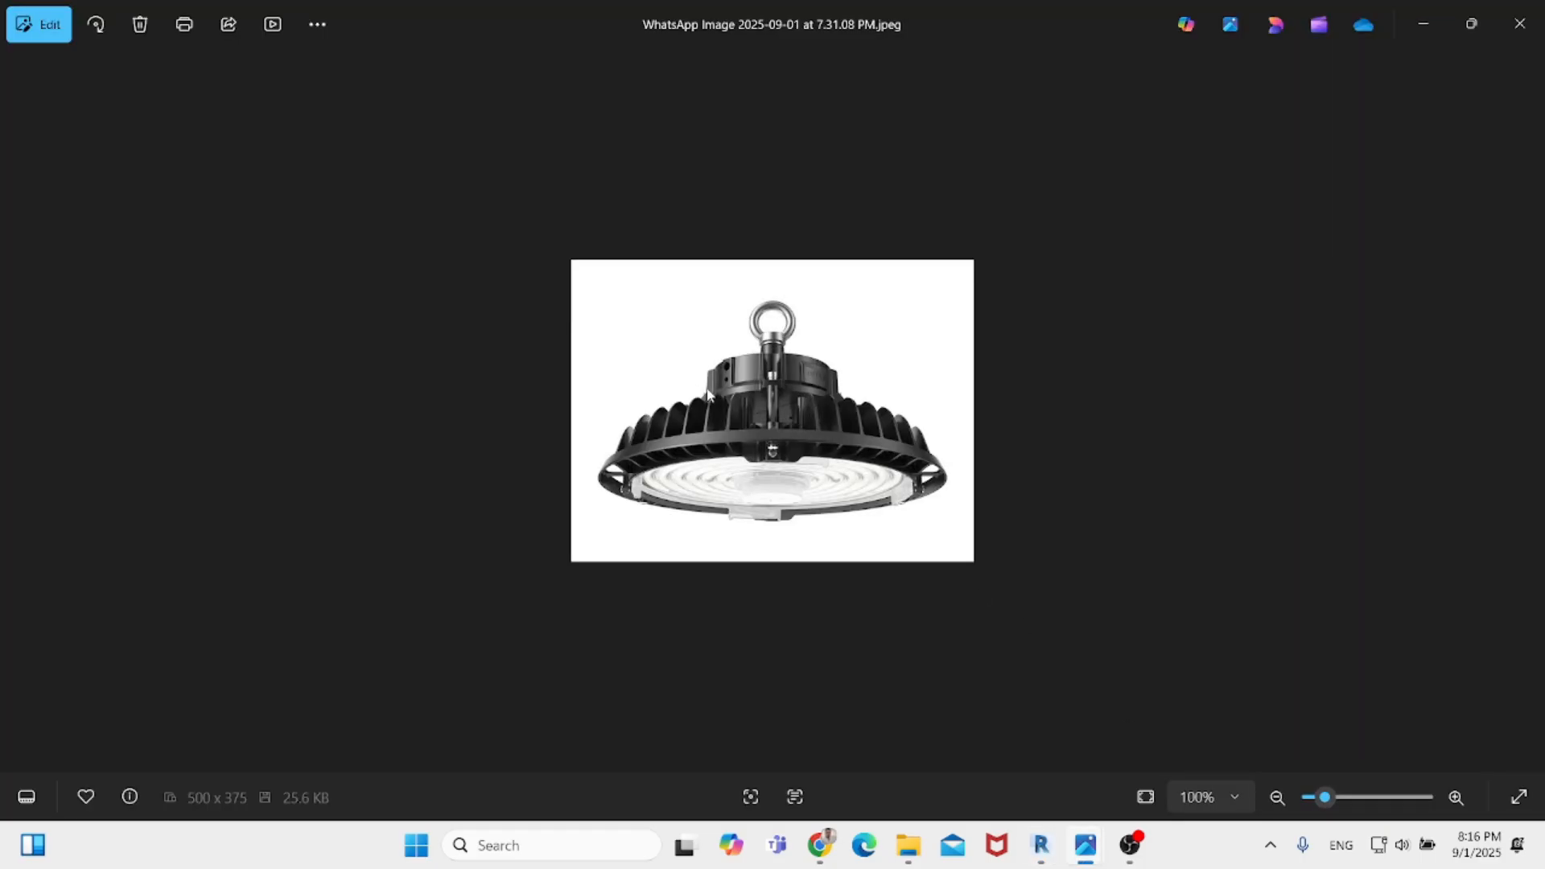
mouse_move(1042, 845)
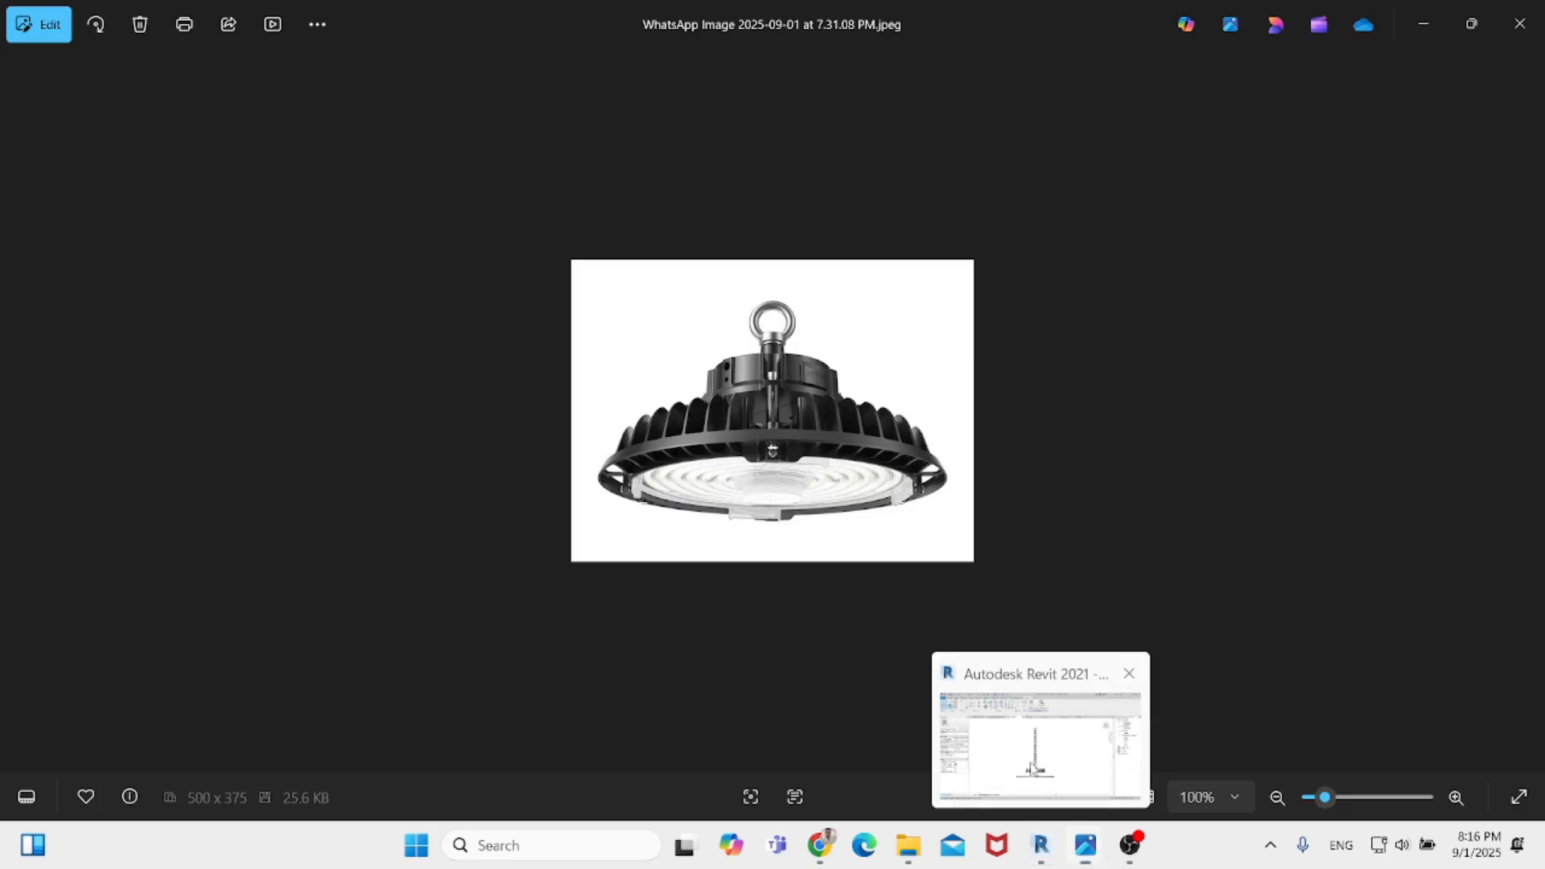
left_click(1043, 728)
Delete the vertical dimension beside the lamp body in the Back elevation.
double_click(1427, 345)
scroll(902, 696, "down", 5)
middle_click_drag(901, 696, 828, 569)
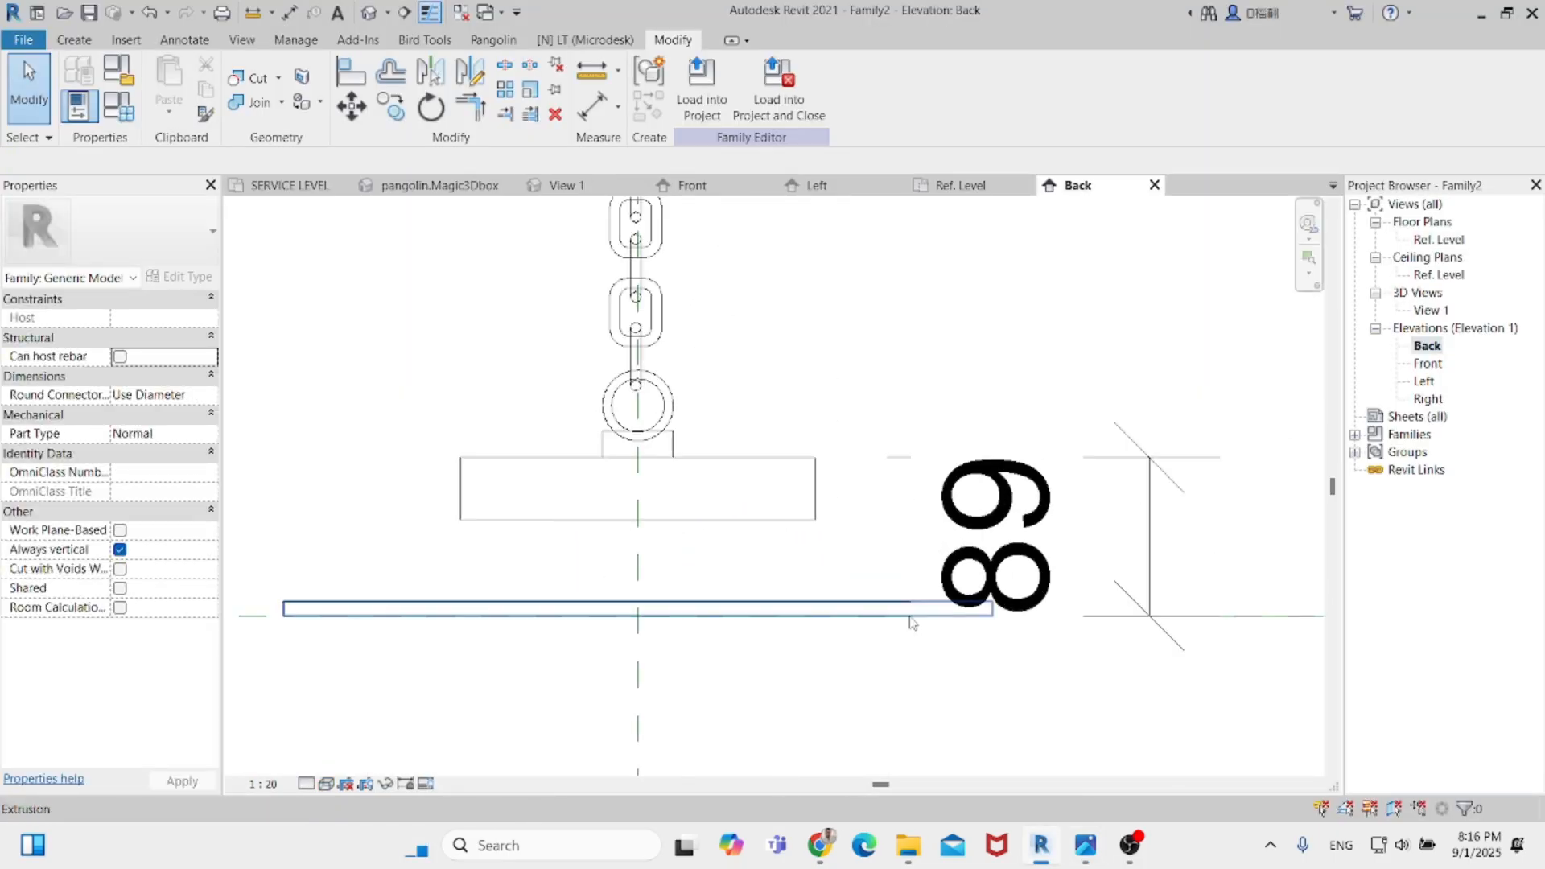
left_click(915, 620)
scroll(915, 621, "up", 1)
left_click(1153, 557)
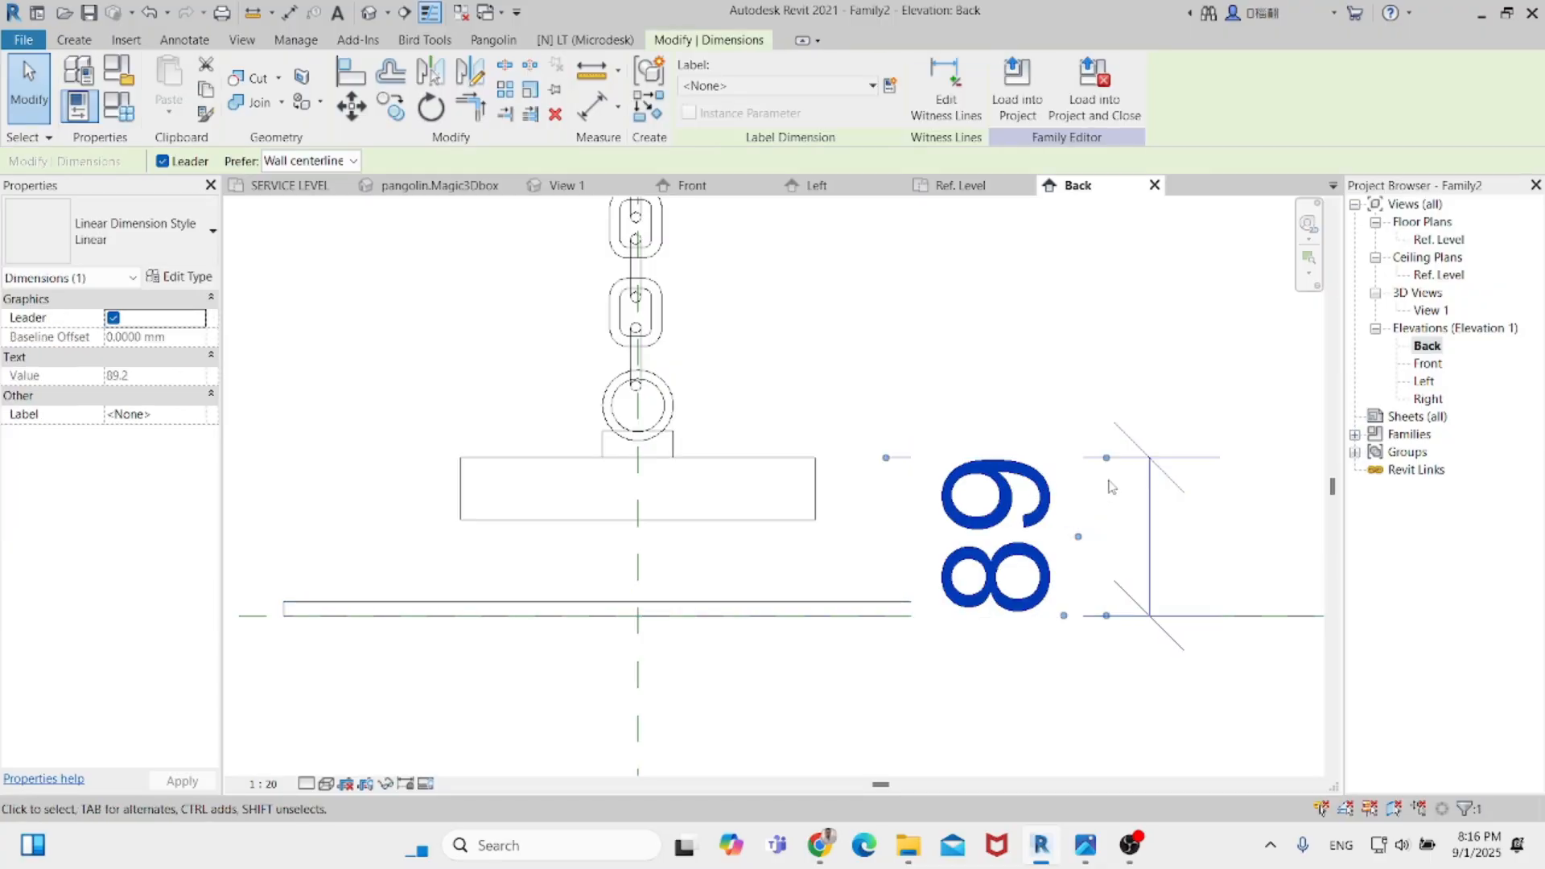
left_click_drag(1107, 458, 1107, 369)
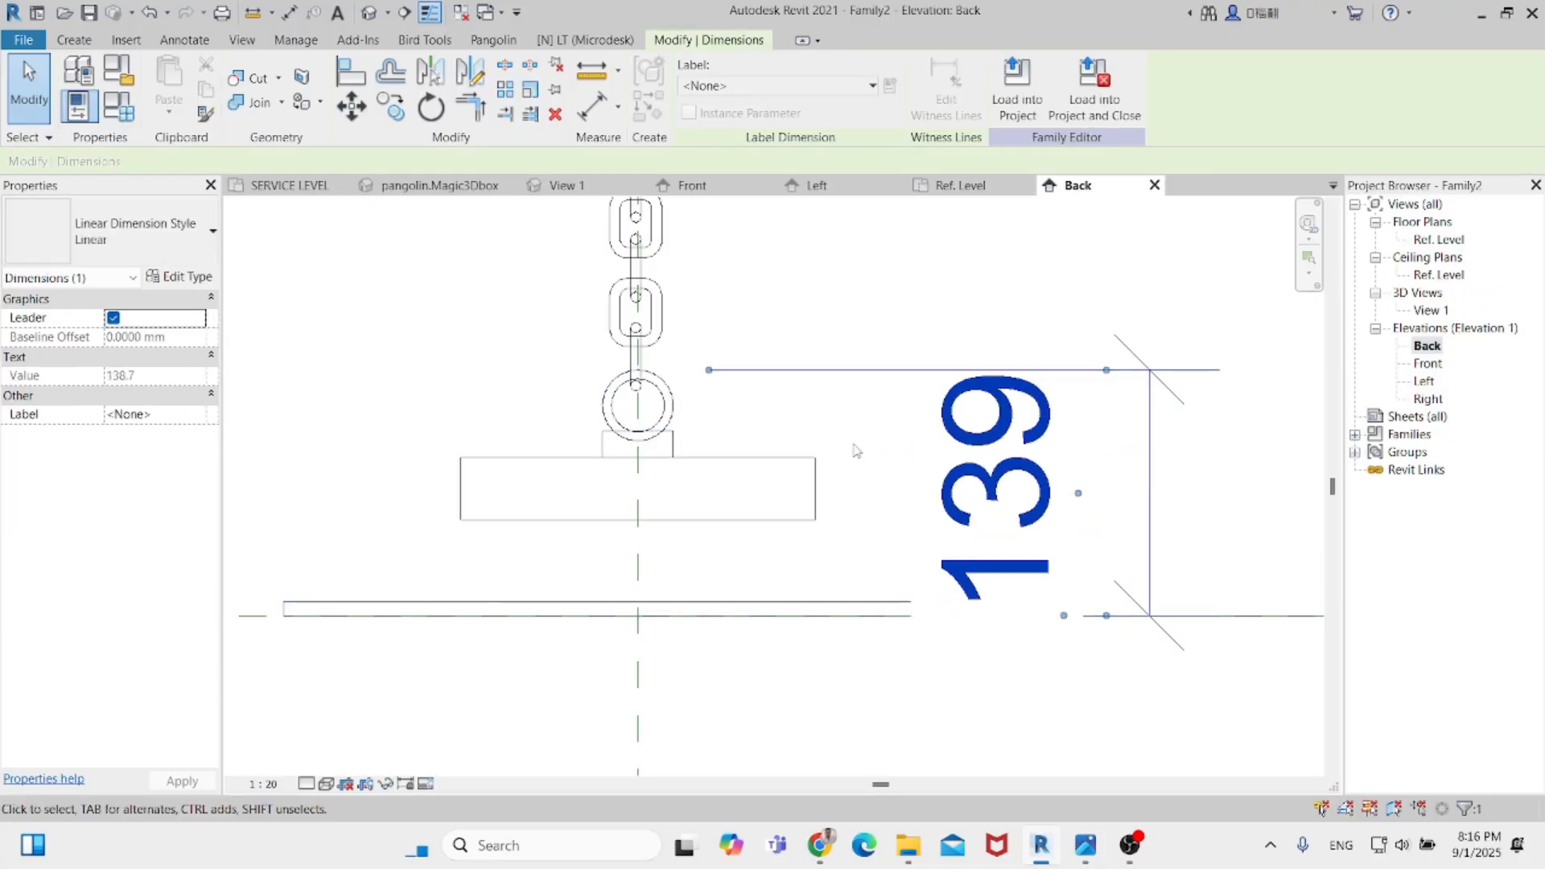
scroll(1164, 506, "down", 1)
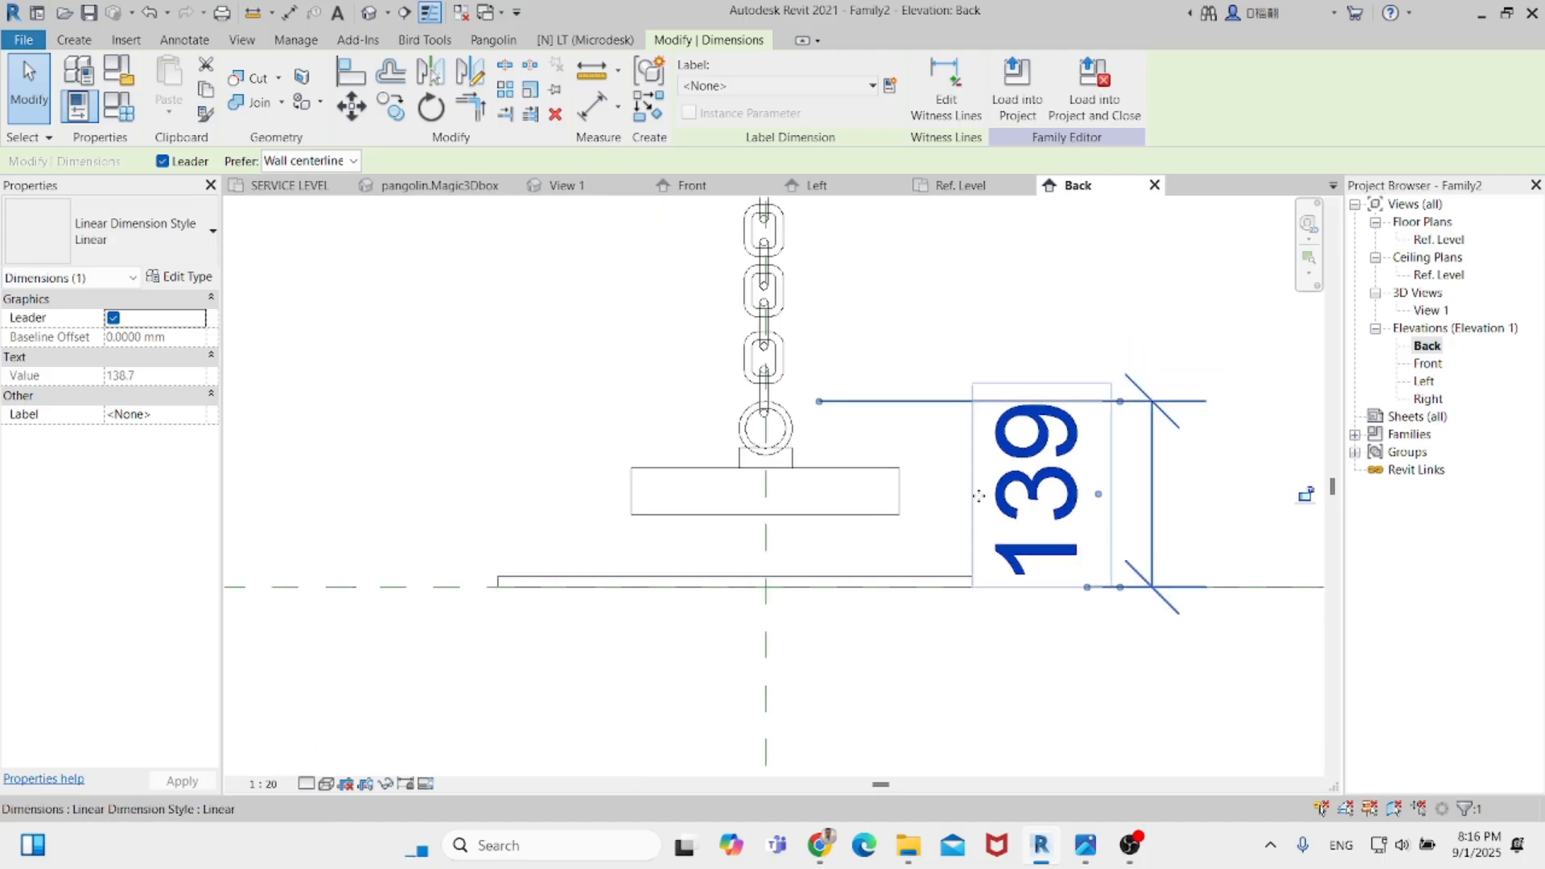
key("Delete")
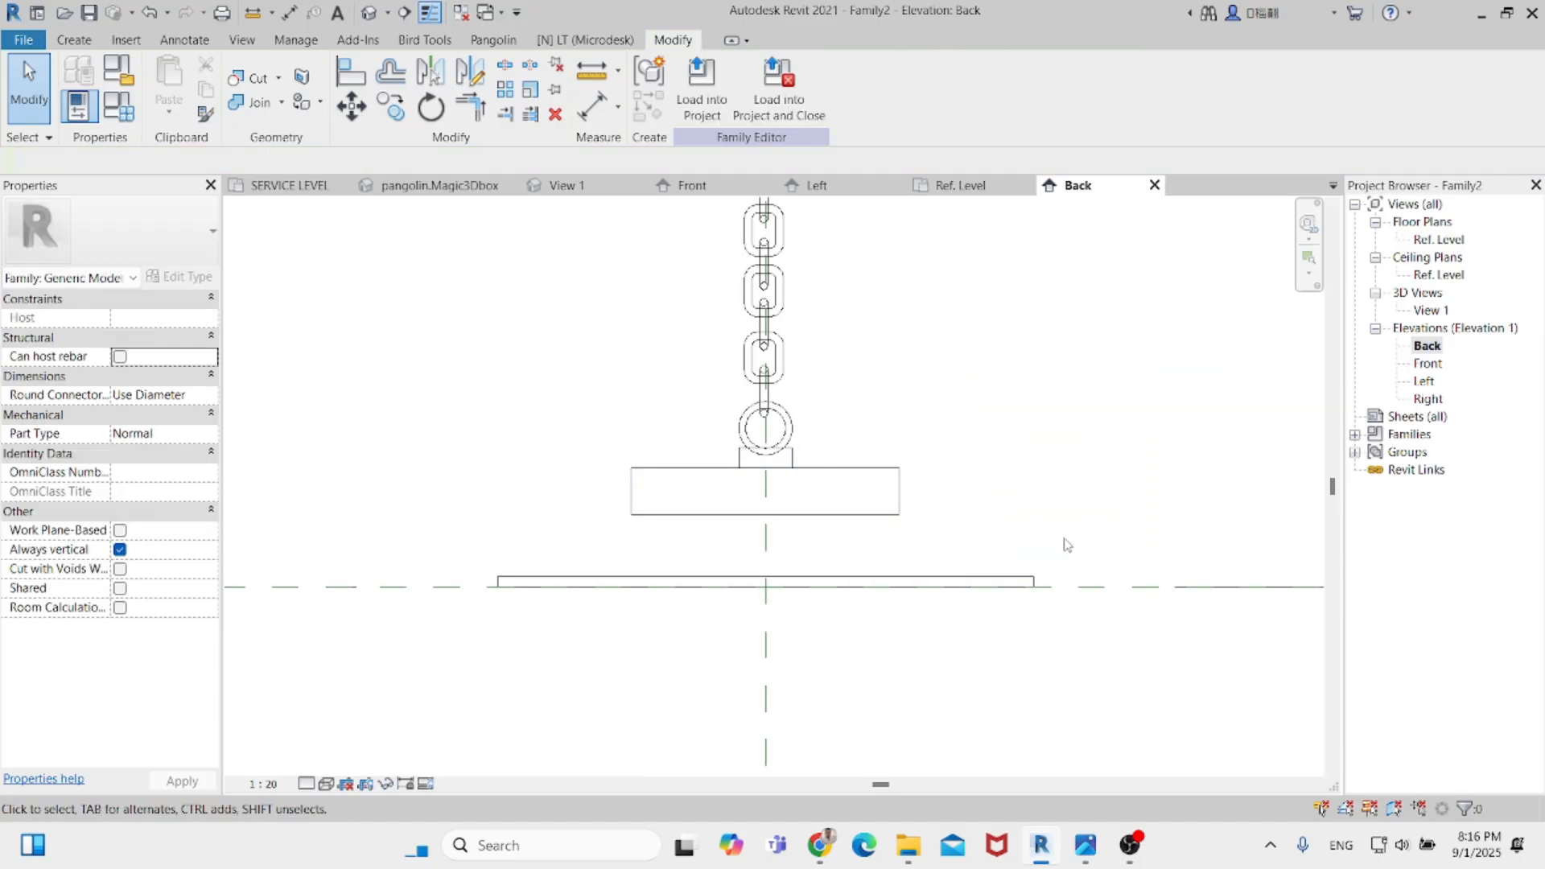
Start an extrusion and sketch the fin's inner edge down to the base plate, its bottom out to the plate's rim, and a 25 mm outer edge.
scroll(1064, 545, "down", 1)
middle_click_drag(1009, 555, 786, 524)
scroll(769, 523, "up", 2)
scroll(697, 523, "up", 1)
middle_click_drag(686, 527, 790, 535)
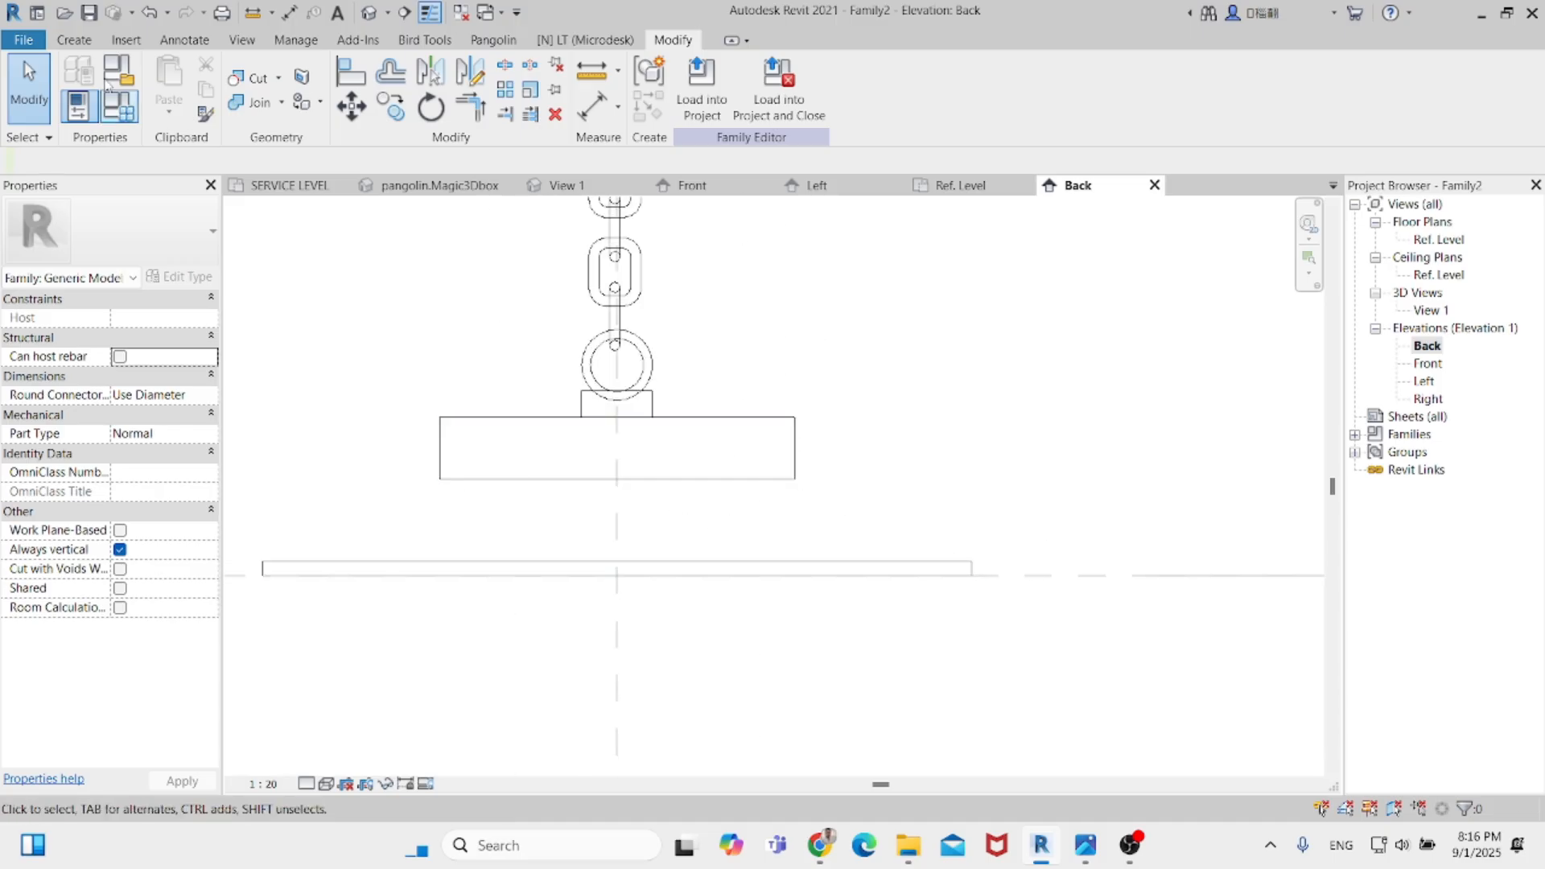
left_click(74, 39)
left_click(169, 107)
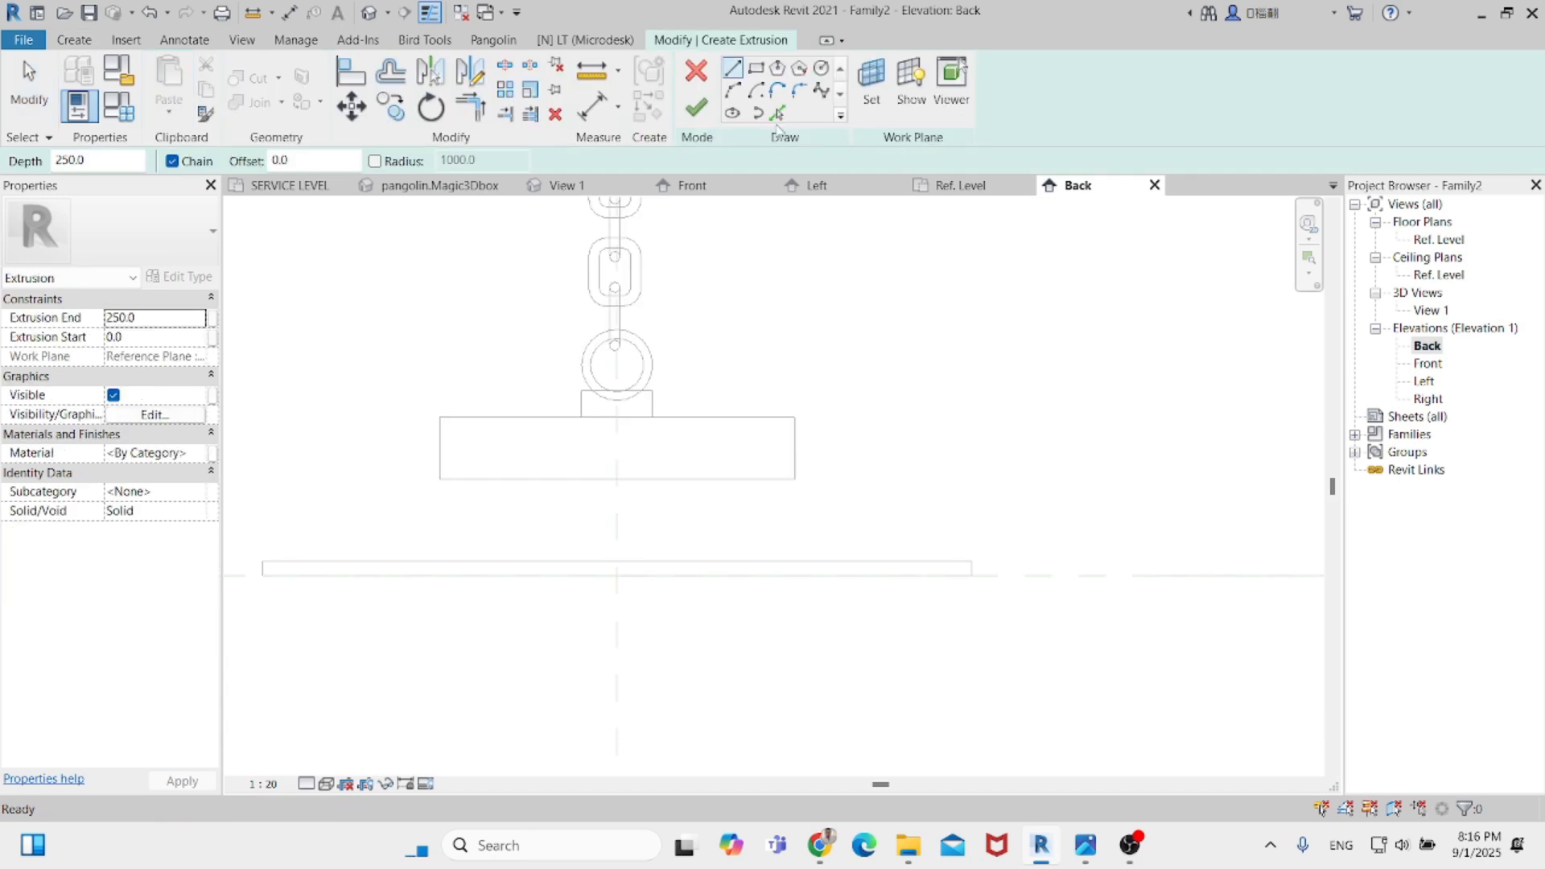
middle_click_drag(834, 519, 808, 467)
scroll(795, 448, "up", 1)
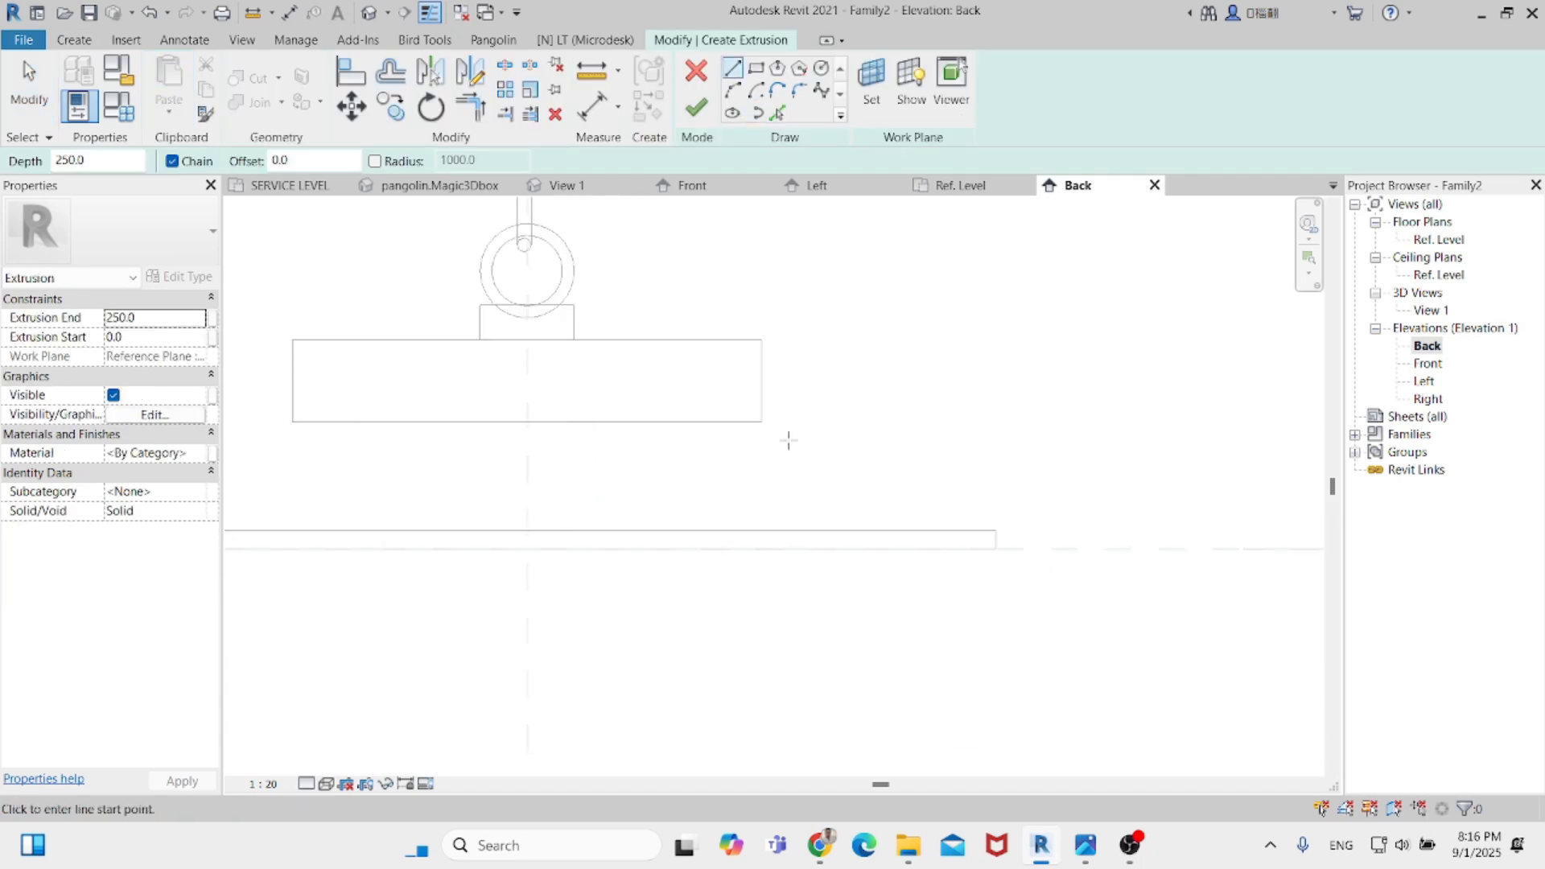
left_click(761, 405)
left_click(761, 532)
left_click(996, 530)
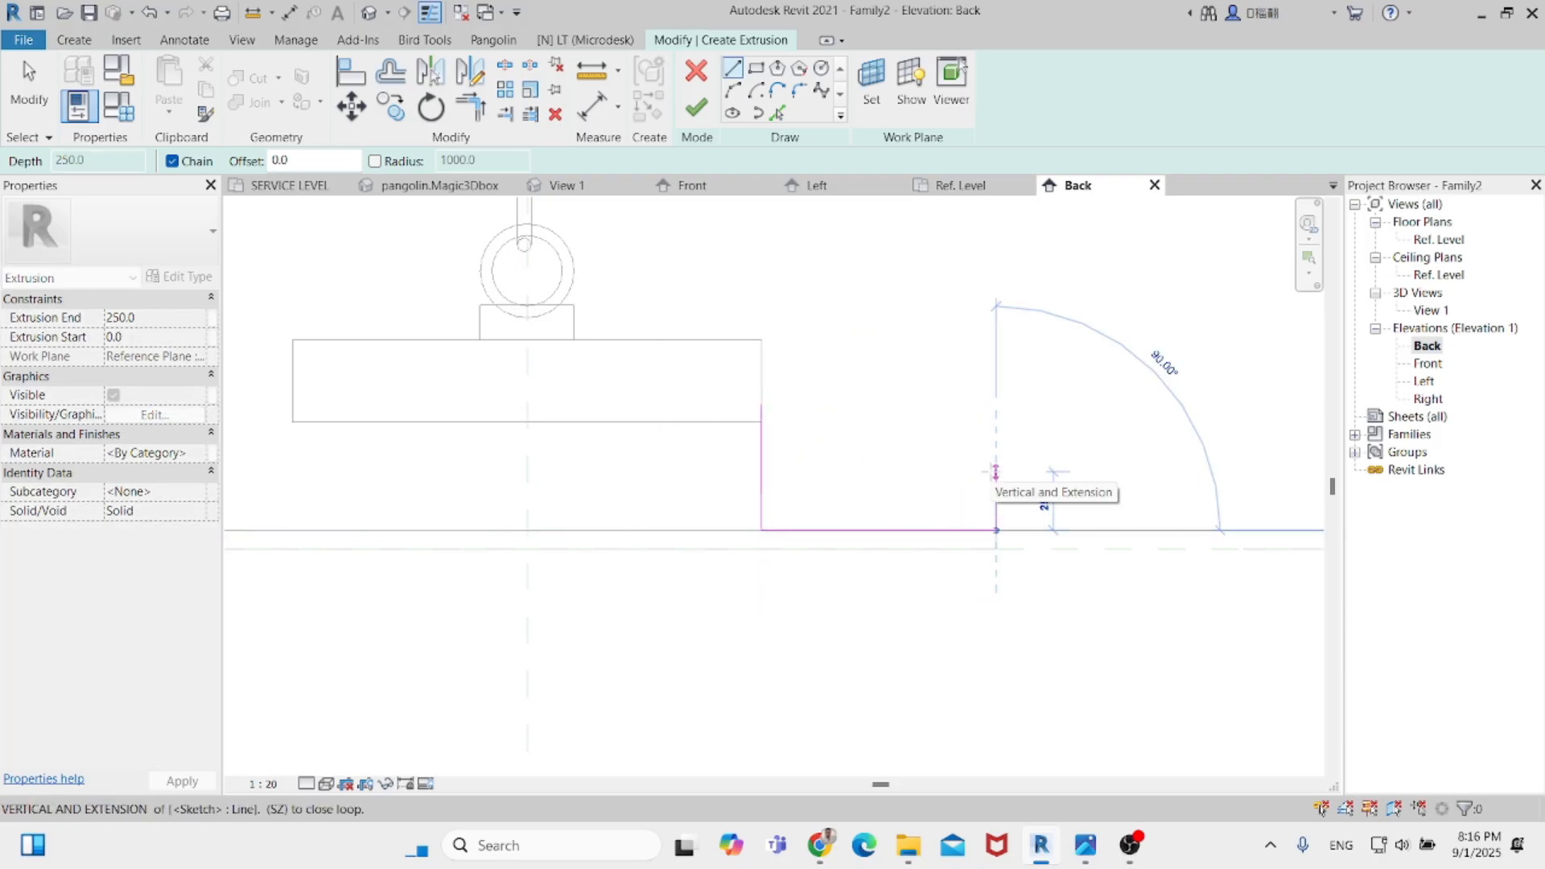
left_click(995, 471)
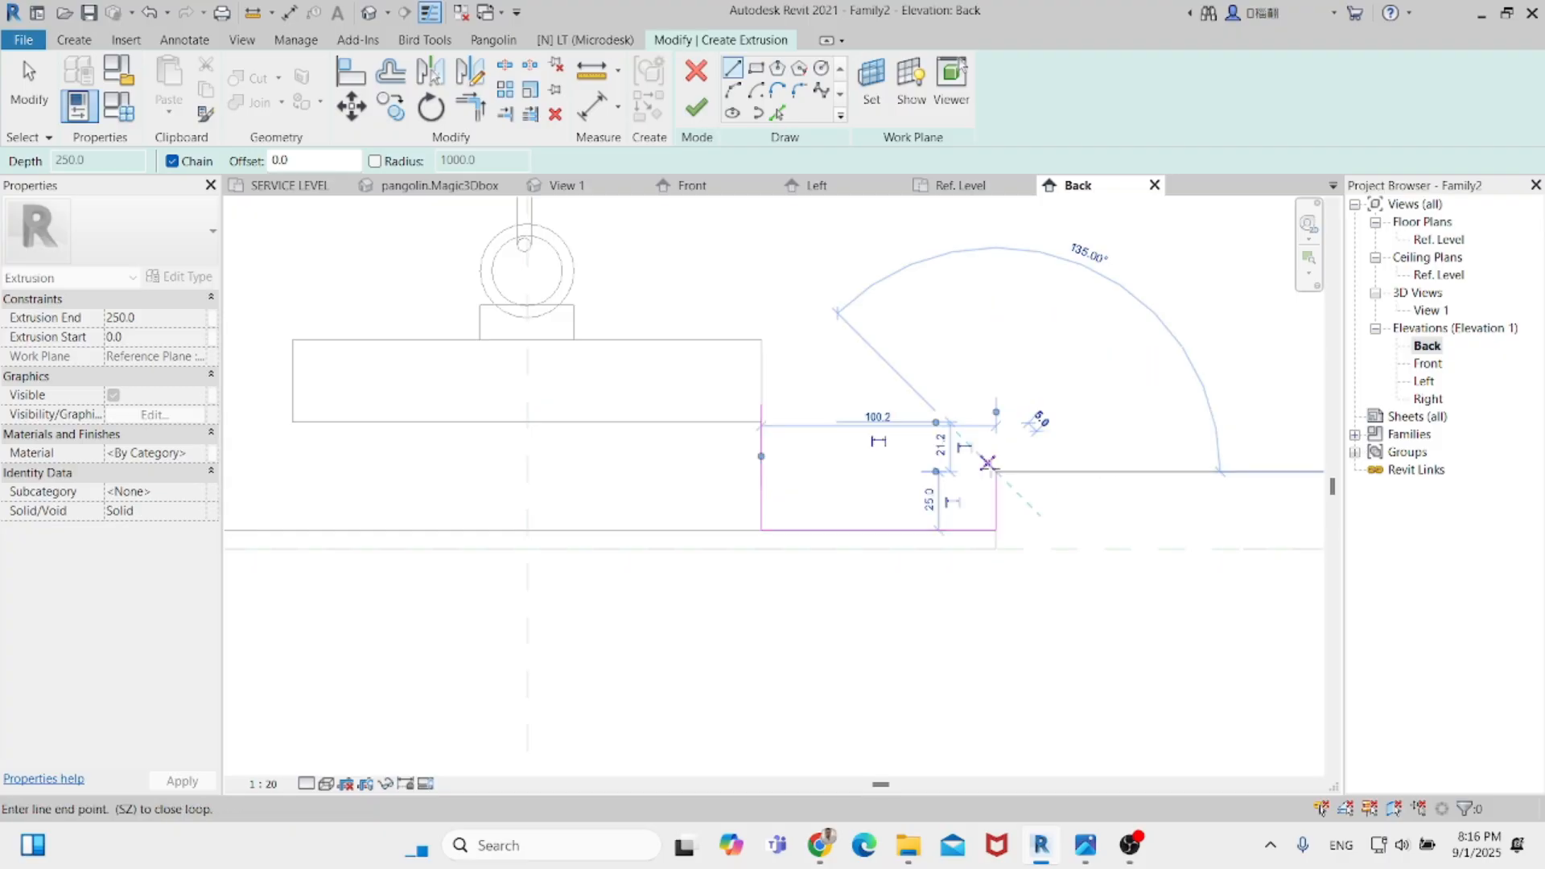
Close the fin profile with a convex arc of about 124 mm radius between the two upright edges, and finish the extrusion.
left_click(733, 90)
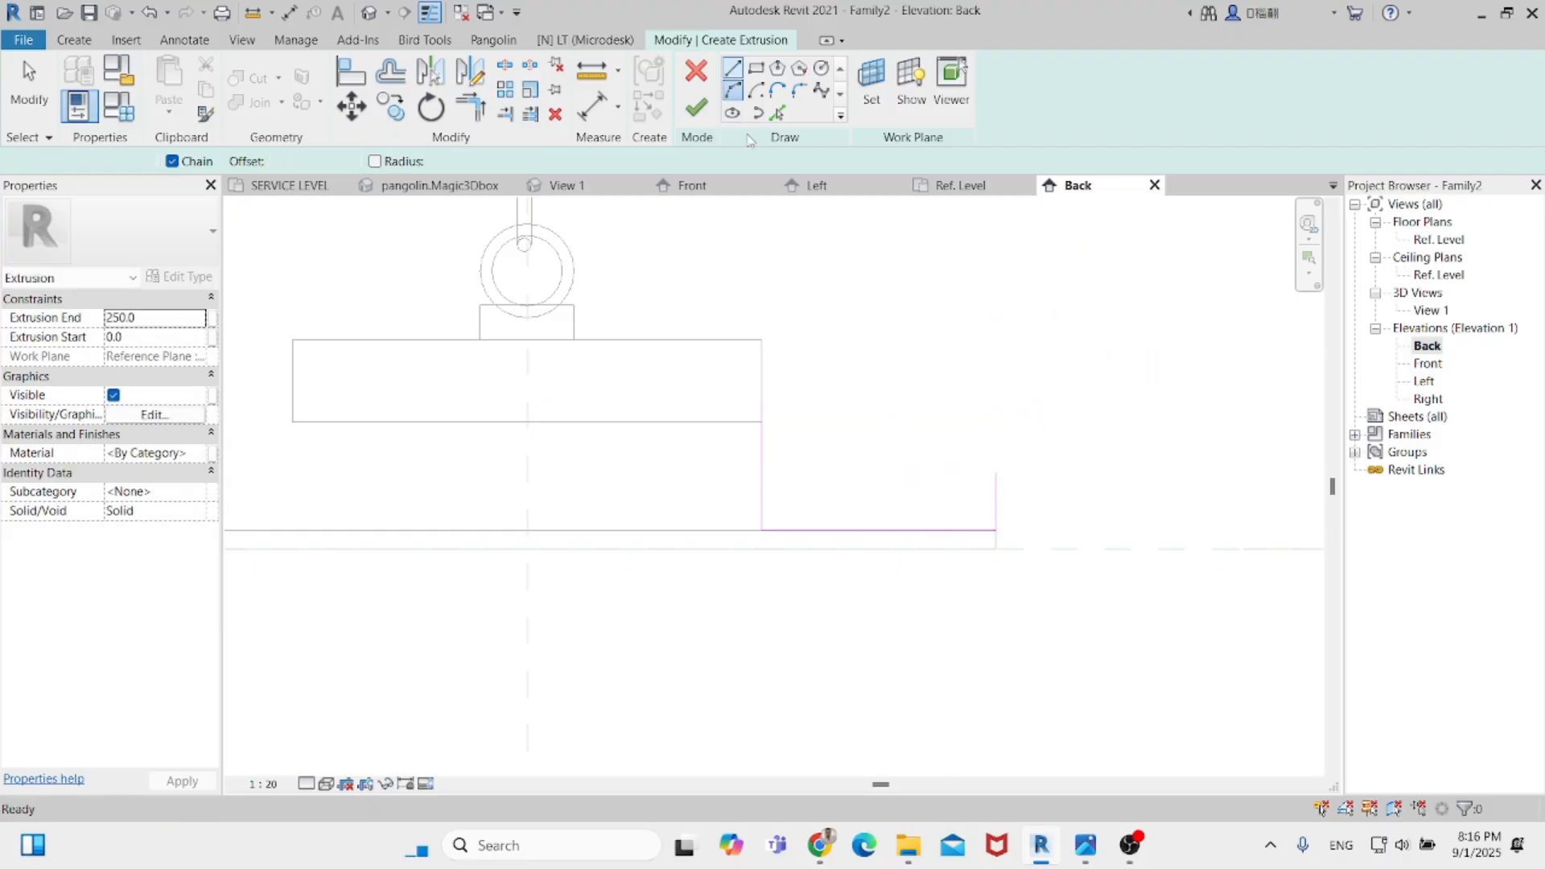
left_click(762, 412)
left_click(996, 472)
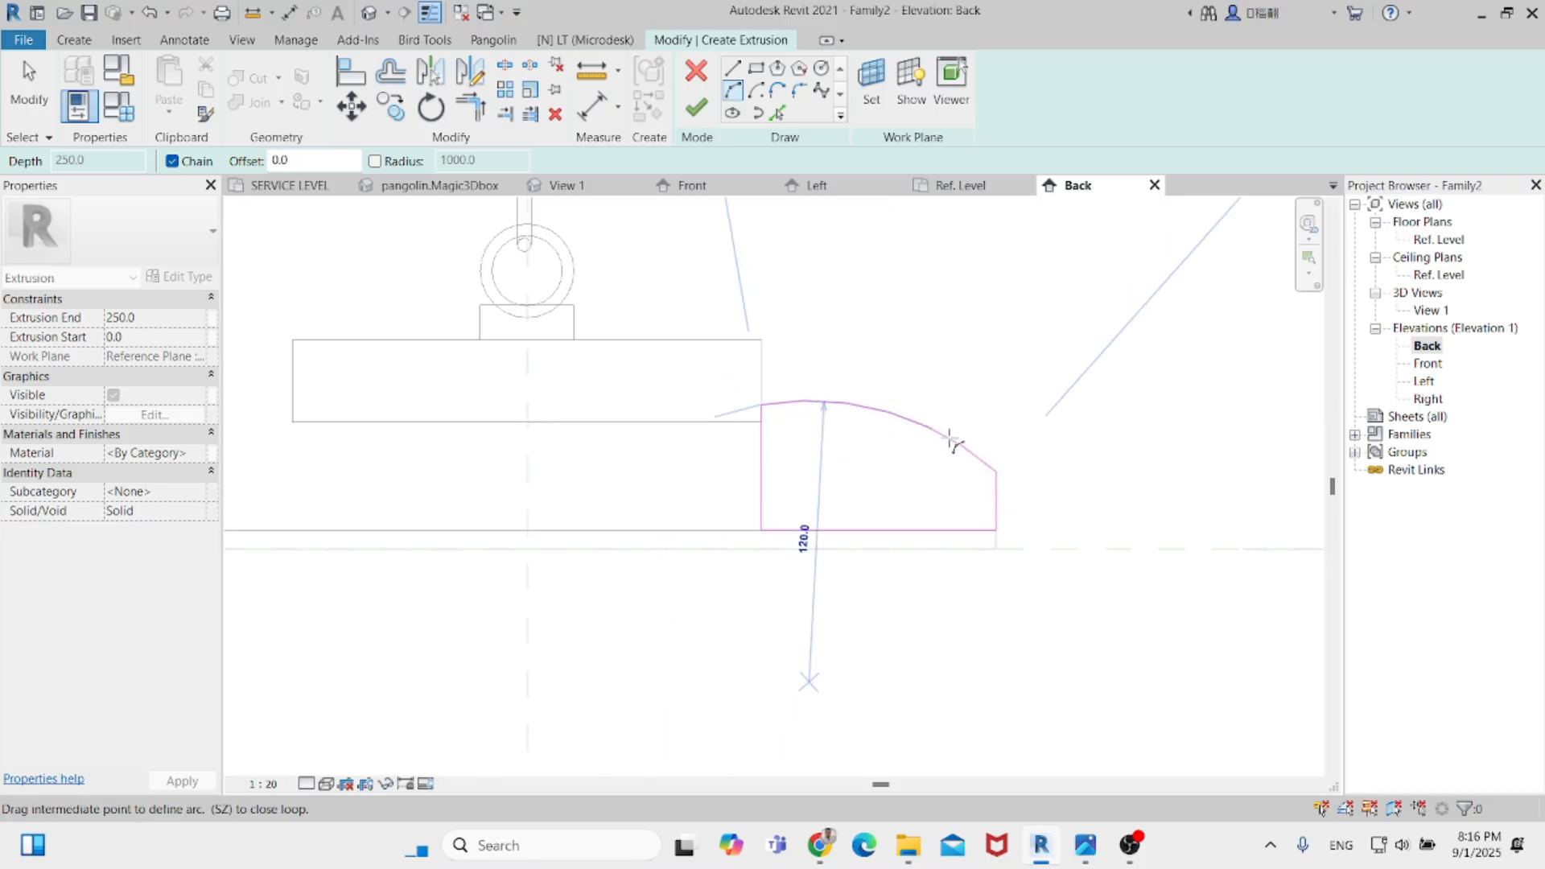
left_click(949, 442)
left_click(696, 111)
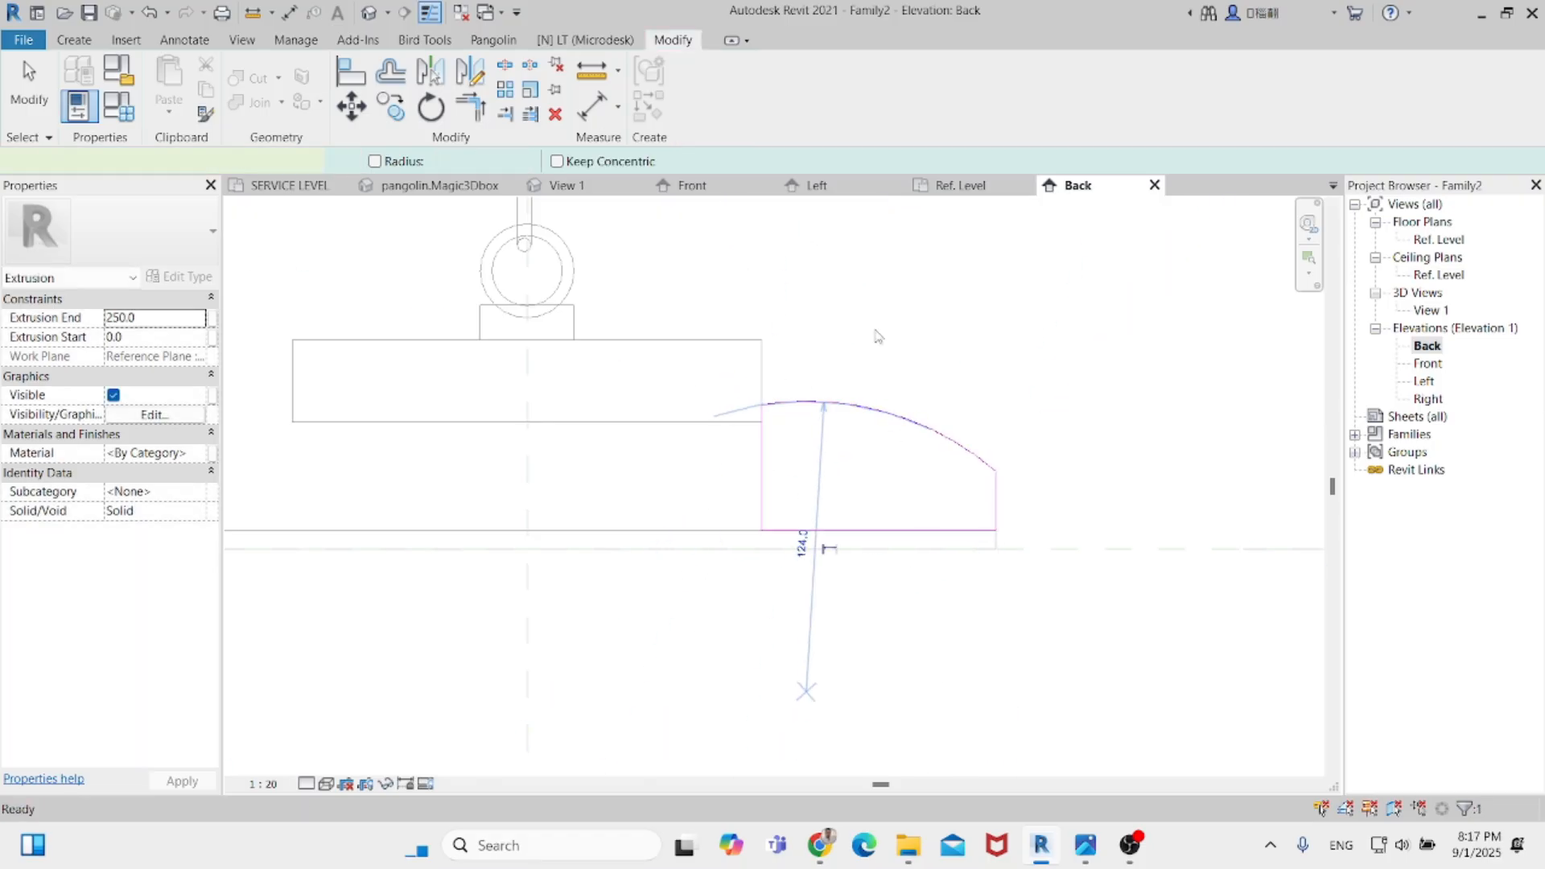
Set the fin extrusion's depth to 5 mm in 3D View 1.
left_click(567, 186)
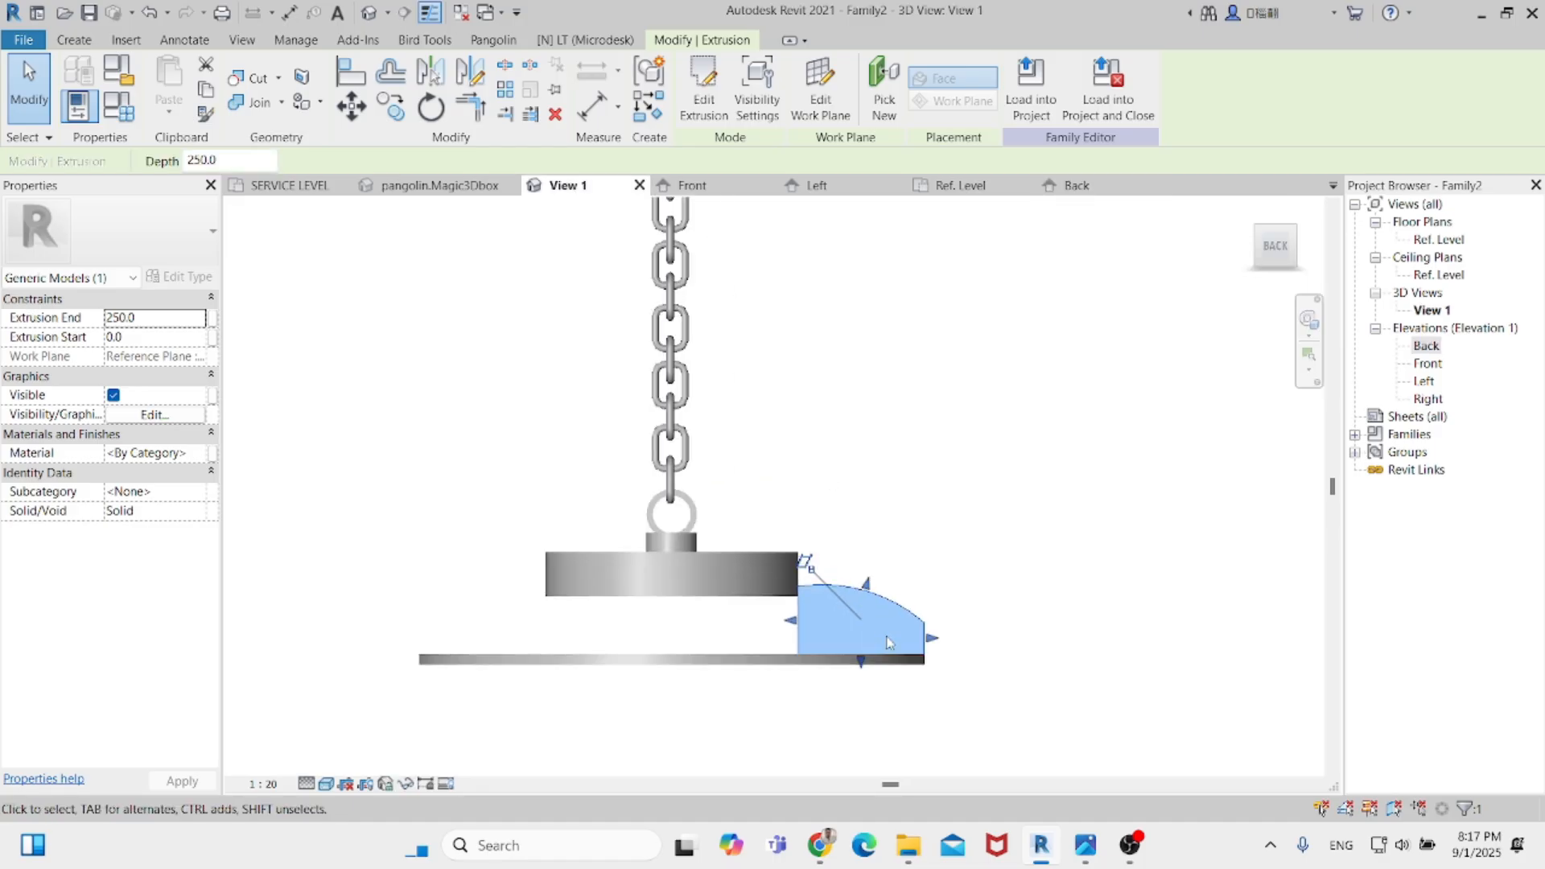
left_click(969, 603)
middle_click_drag(976, 601, 868, 676, "shift")
left_click(868, 676)
left_click_drag(241, 165, 182, 166)
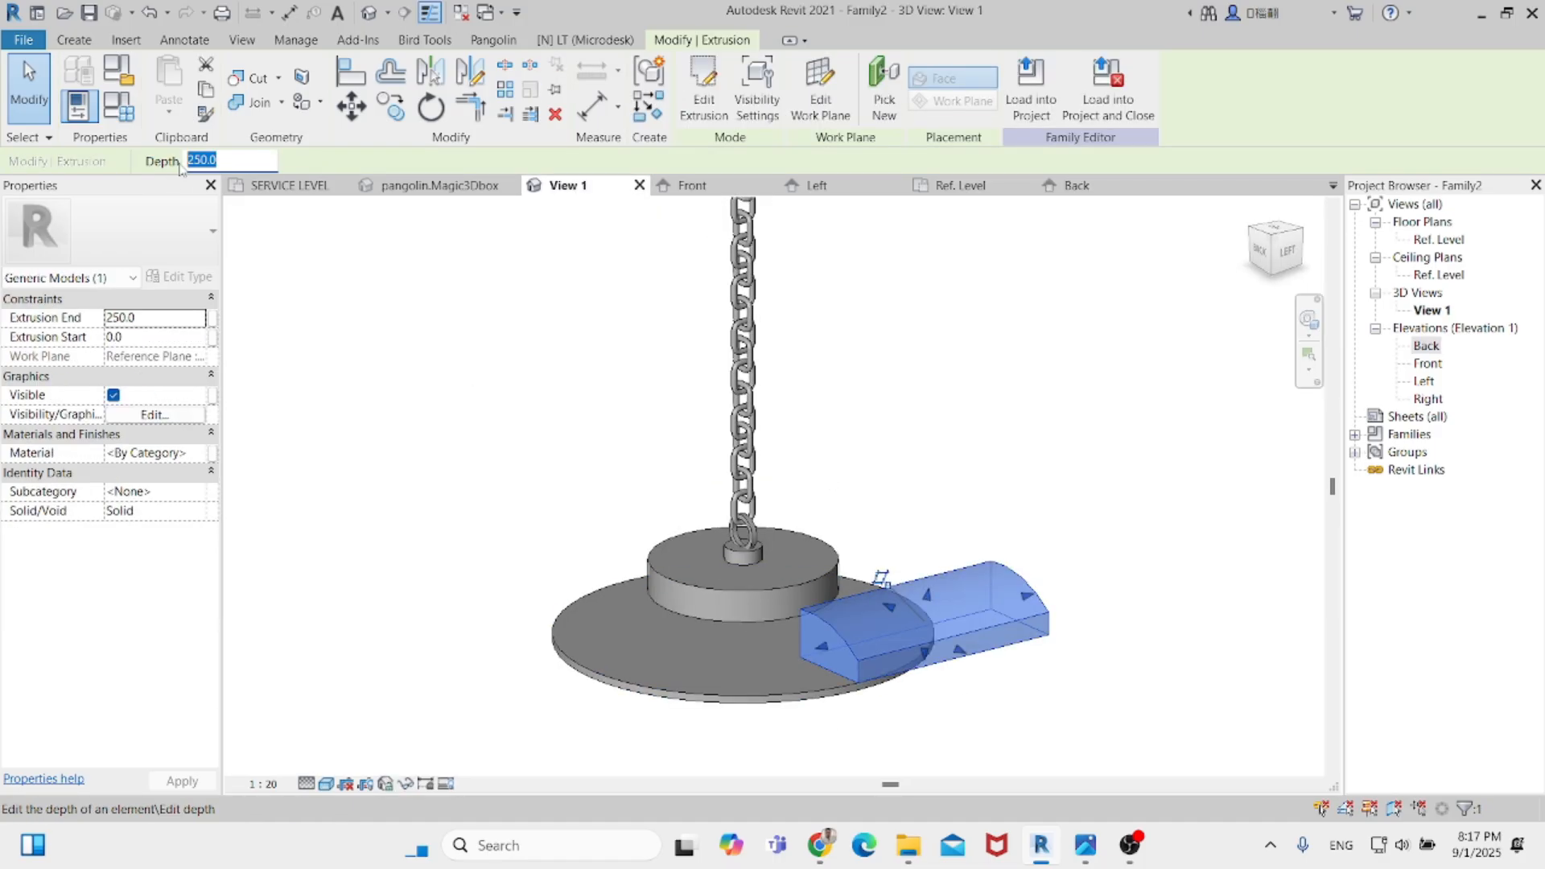
key("Return")
left_click(1052, 576)
middle_click_drag(1052, 577, 1102, 648, "shift")
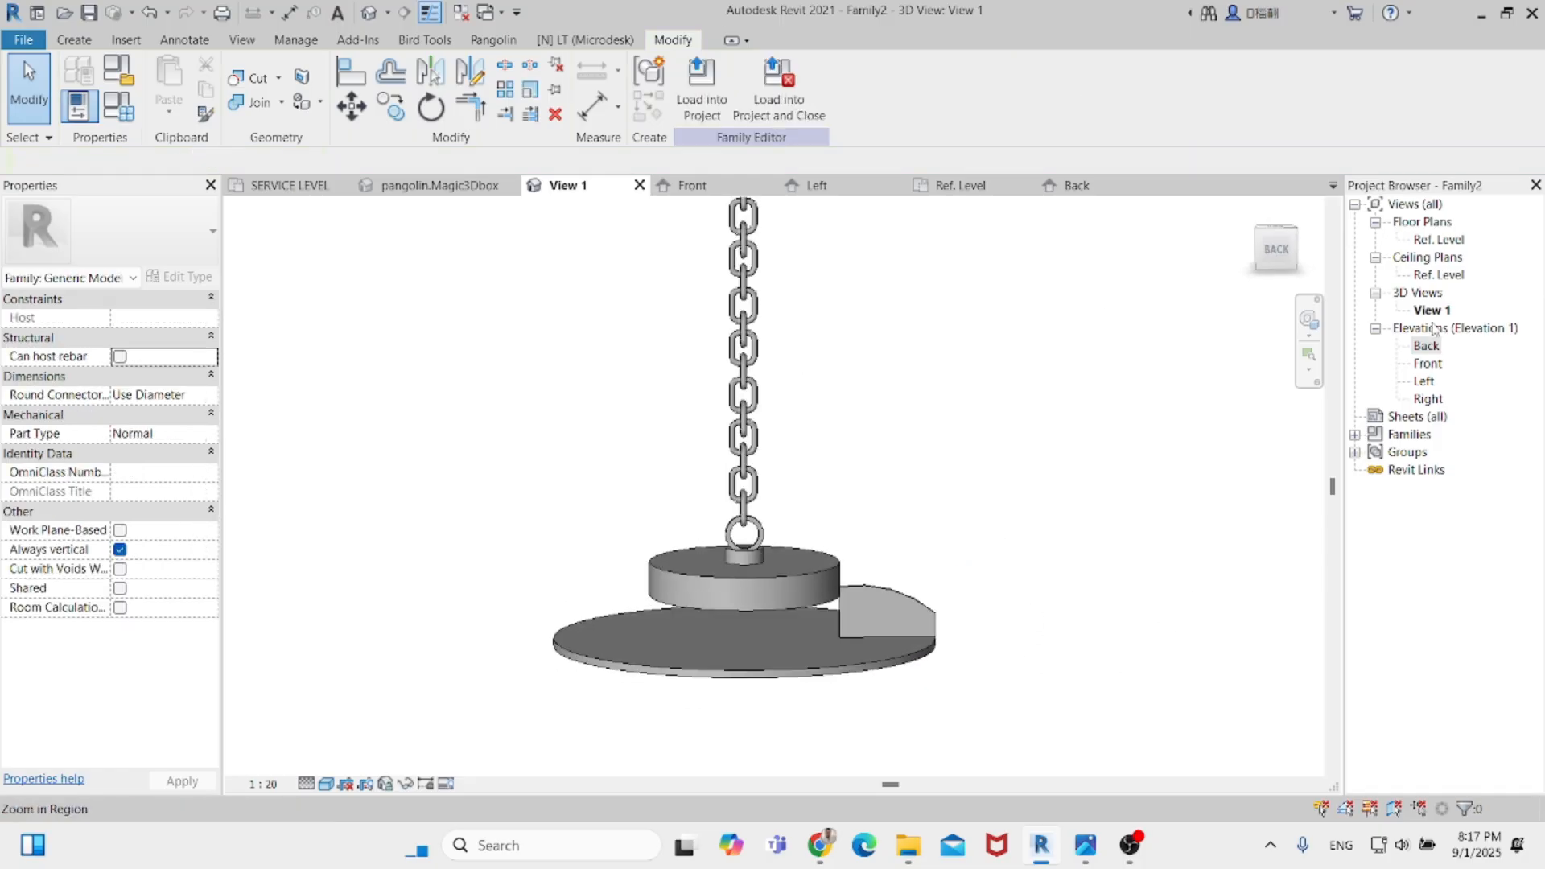
Array the fin radially about the lamp centre in the Ref. Level plan, 25 ungrouped over half a circle, and delete the last one.
double_click(1439, 239)
scroll(636, 491, "down", 4)
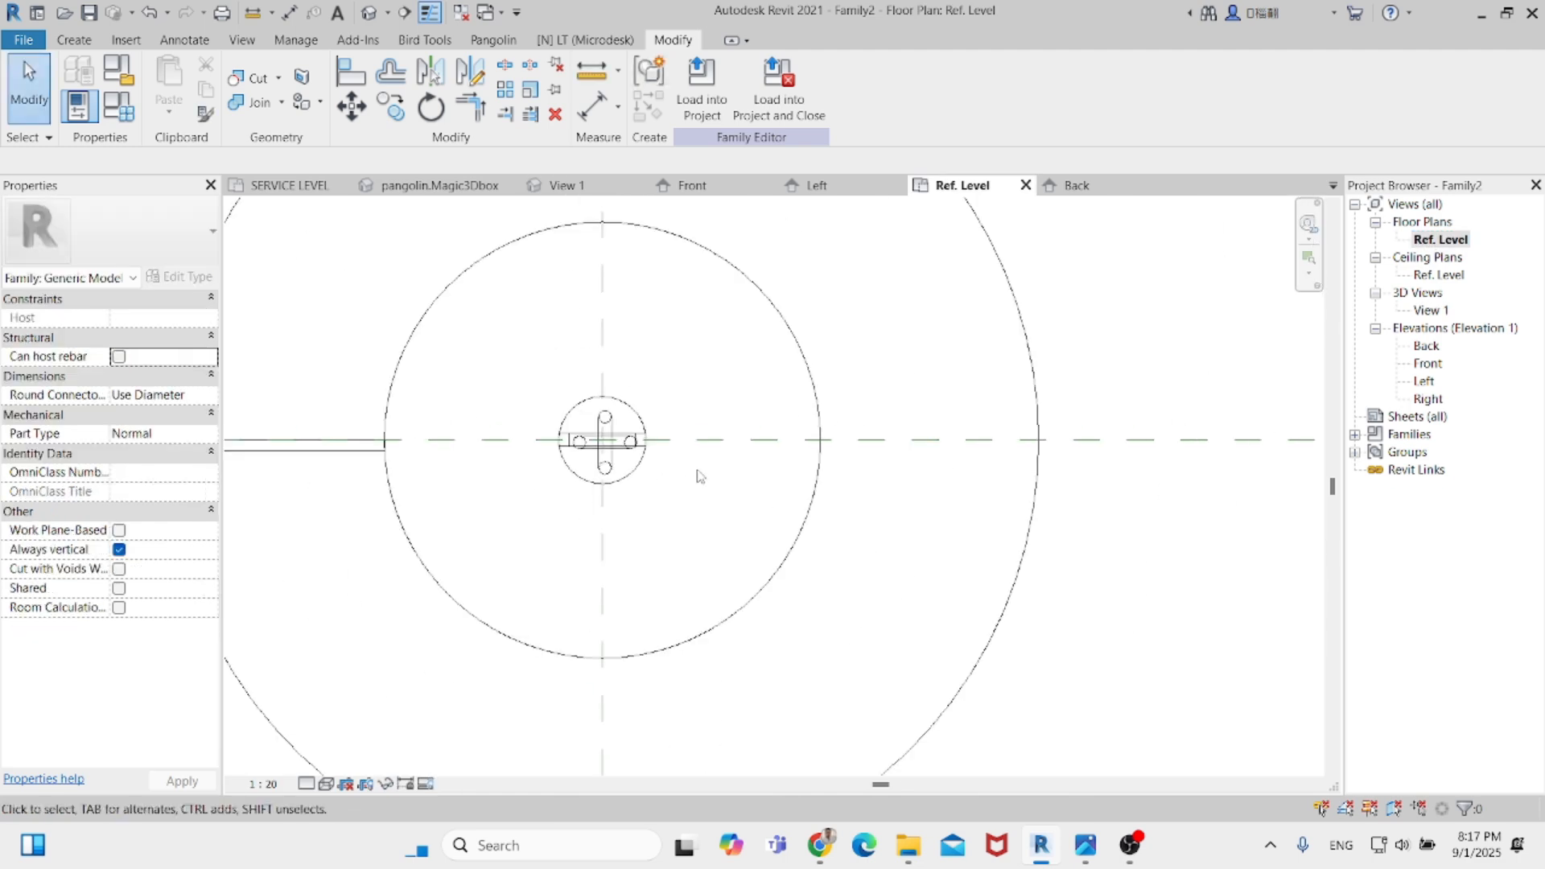
scroll(564, 475, "up", 3)
left_click(547, 460)
scroll(531, 483, "down", 1)
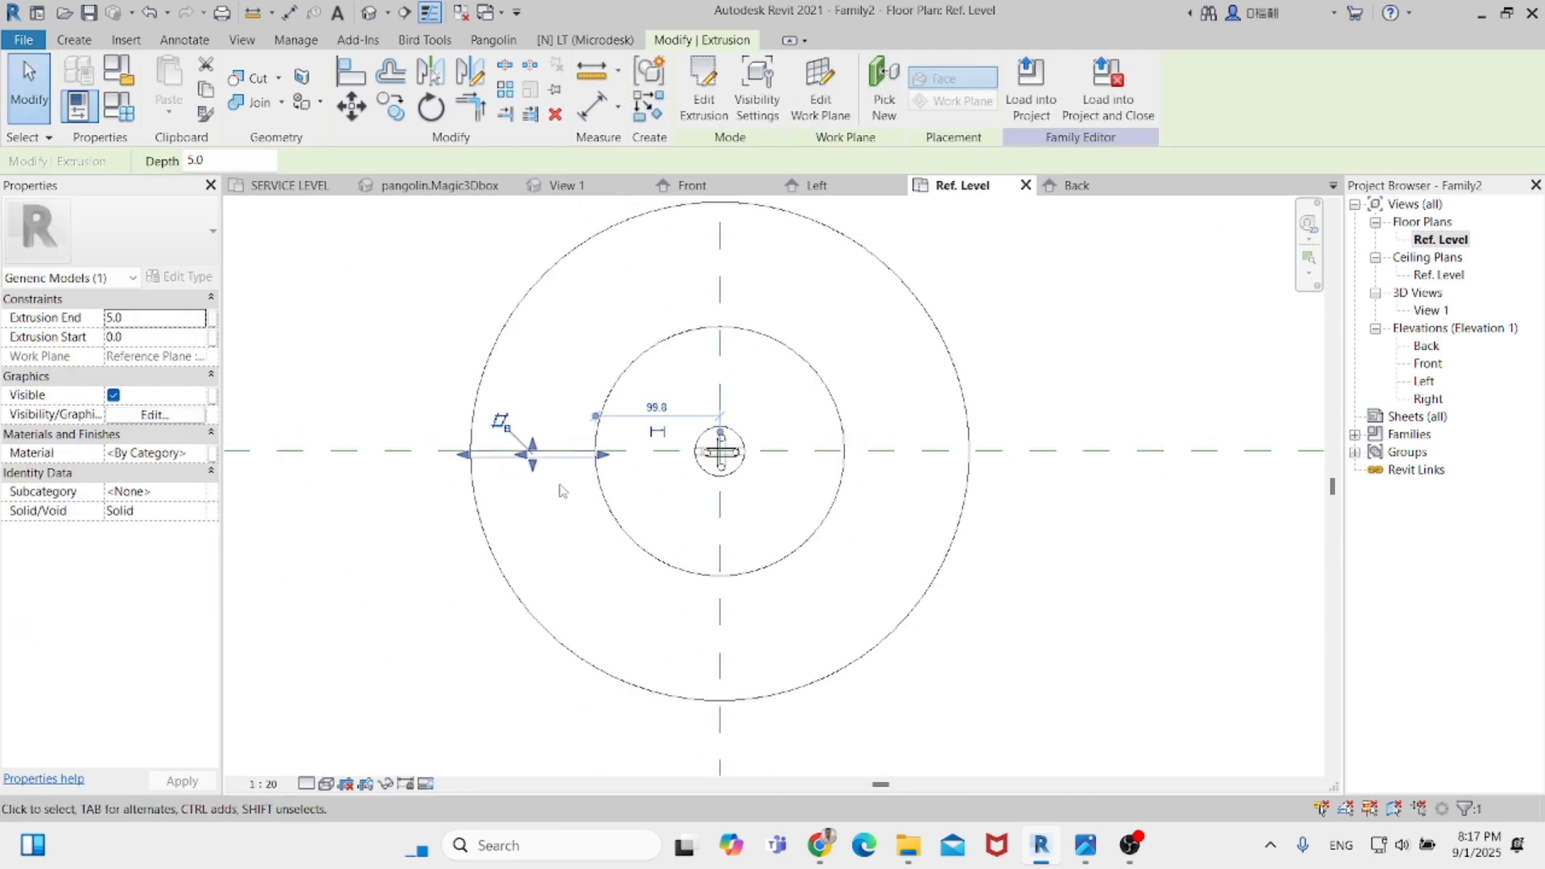
key("a")
key("r")
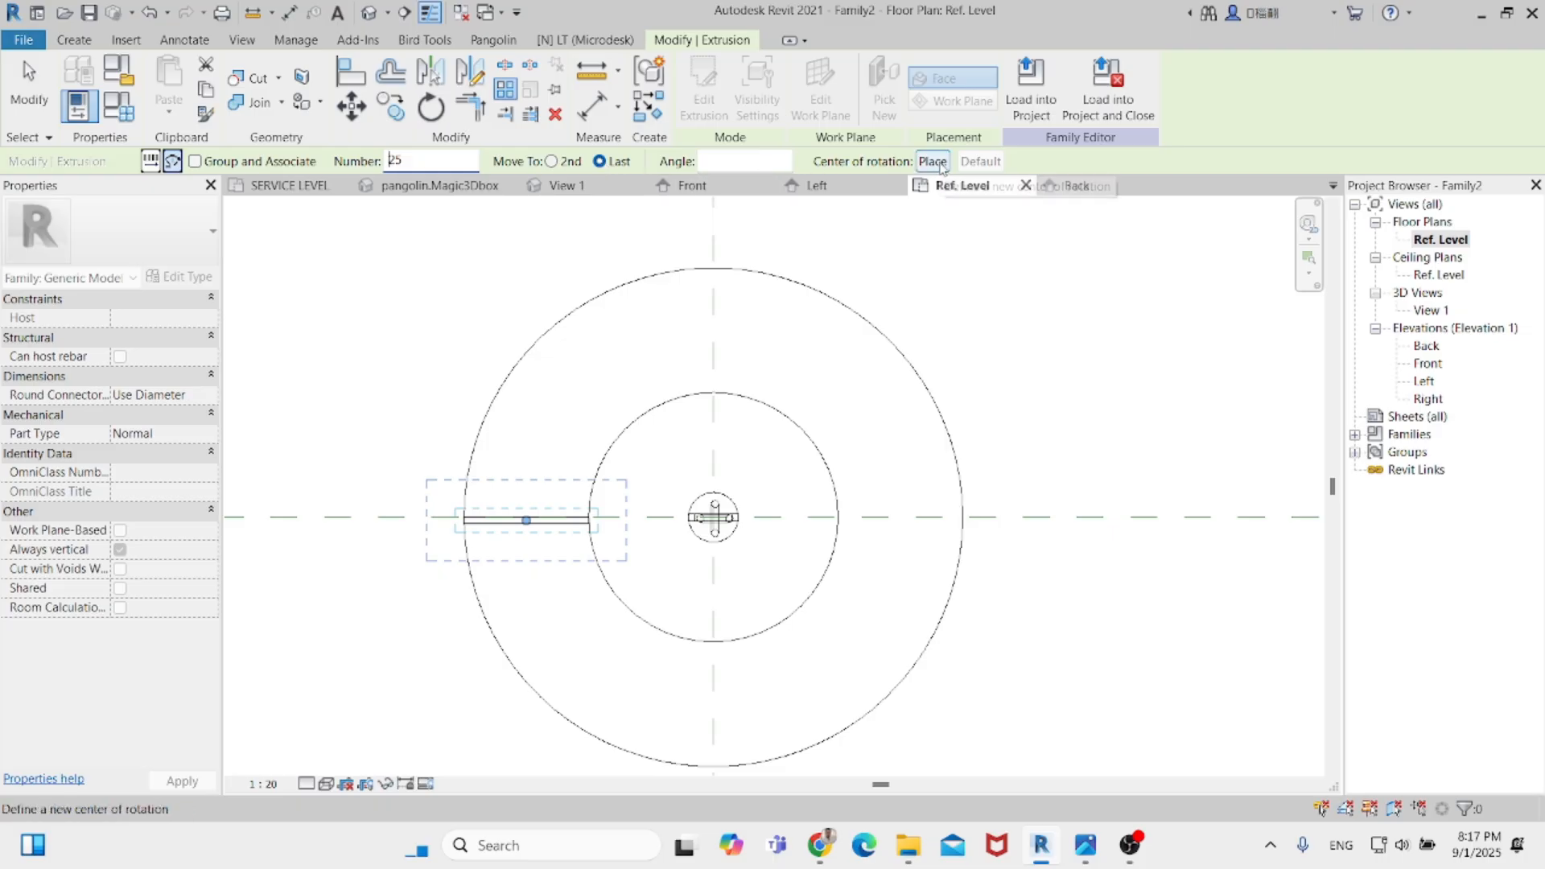
left_click(930, 162)
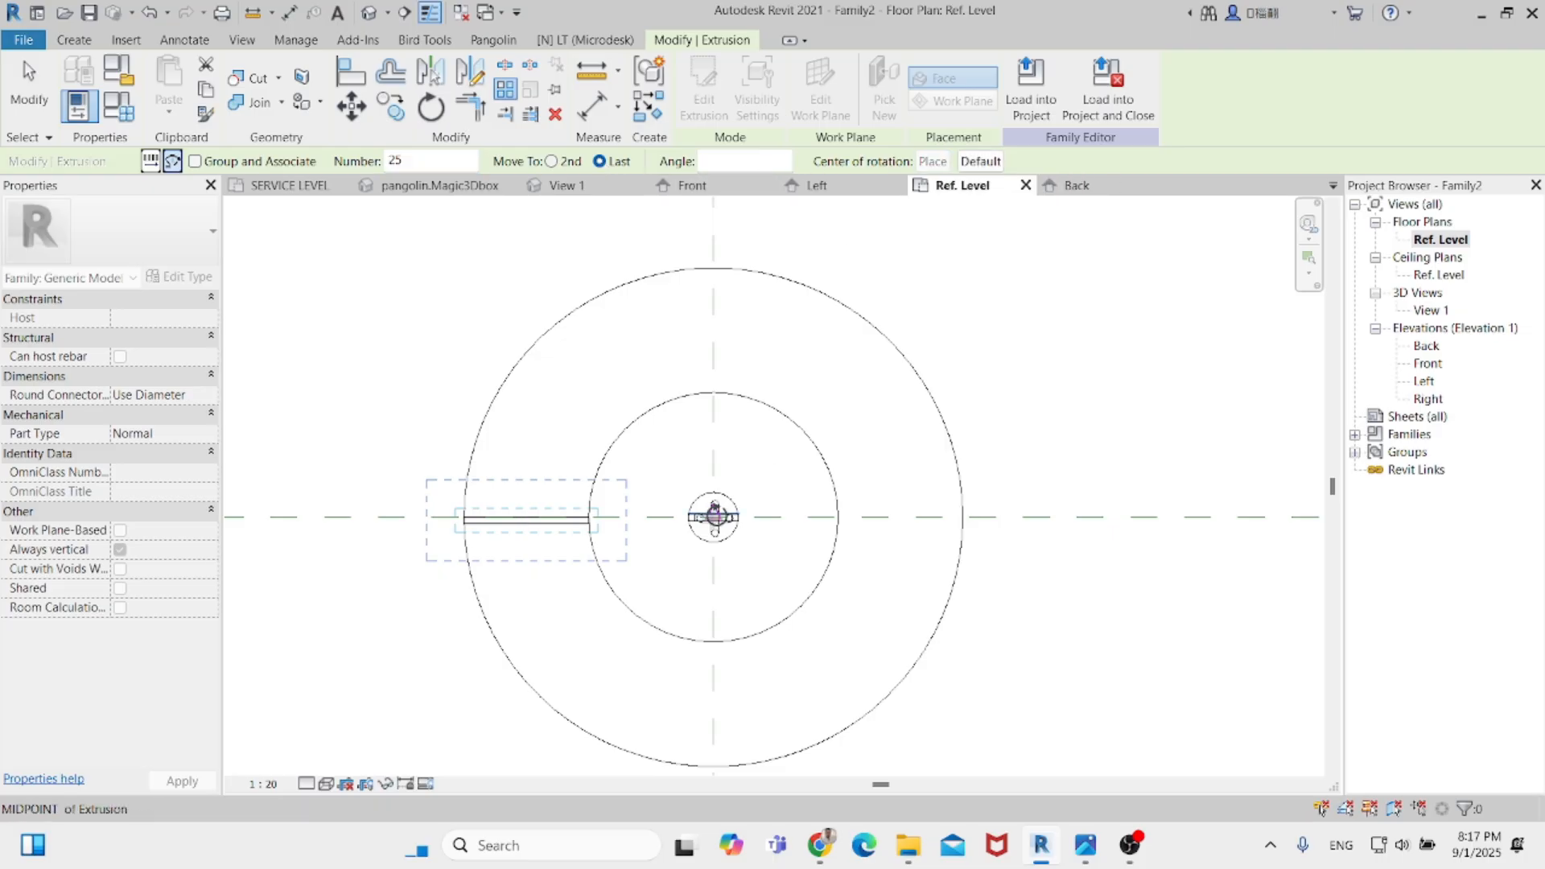
left_click(714, 517)
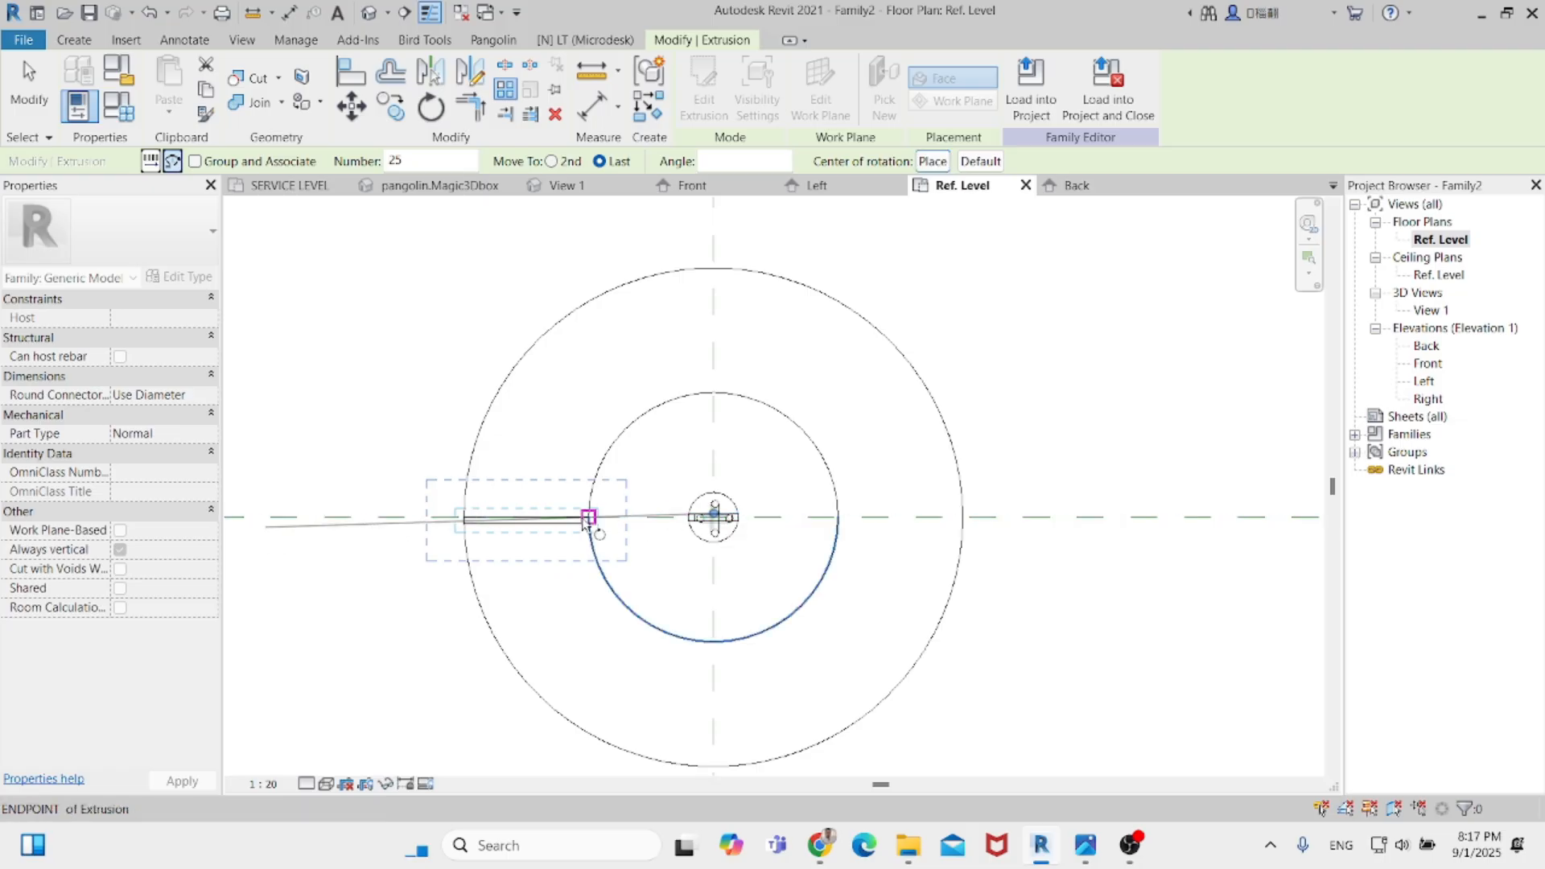
left_click(598, 518)
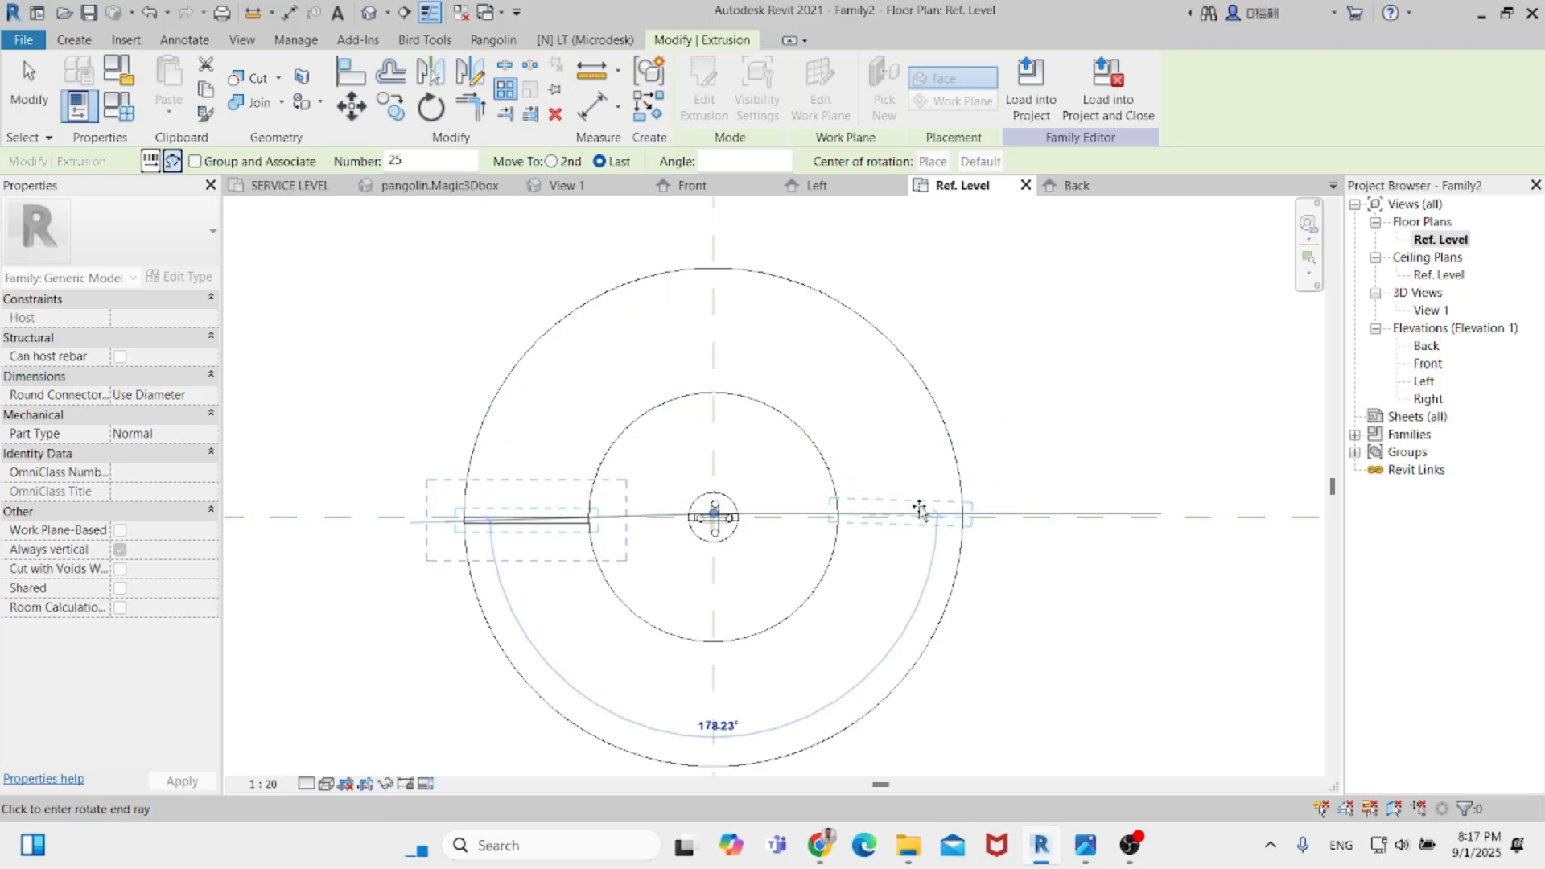
left_click(924, 509)
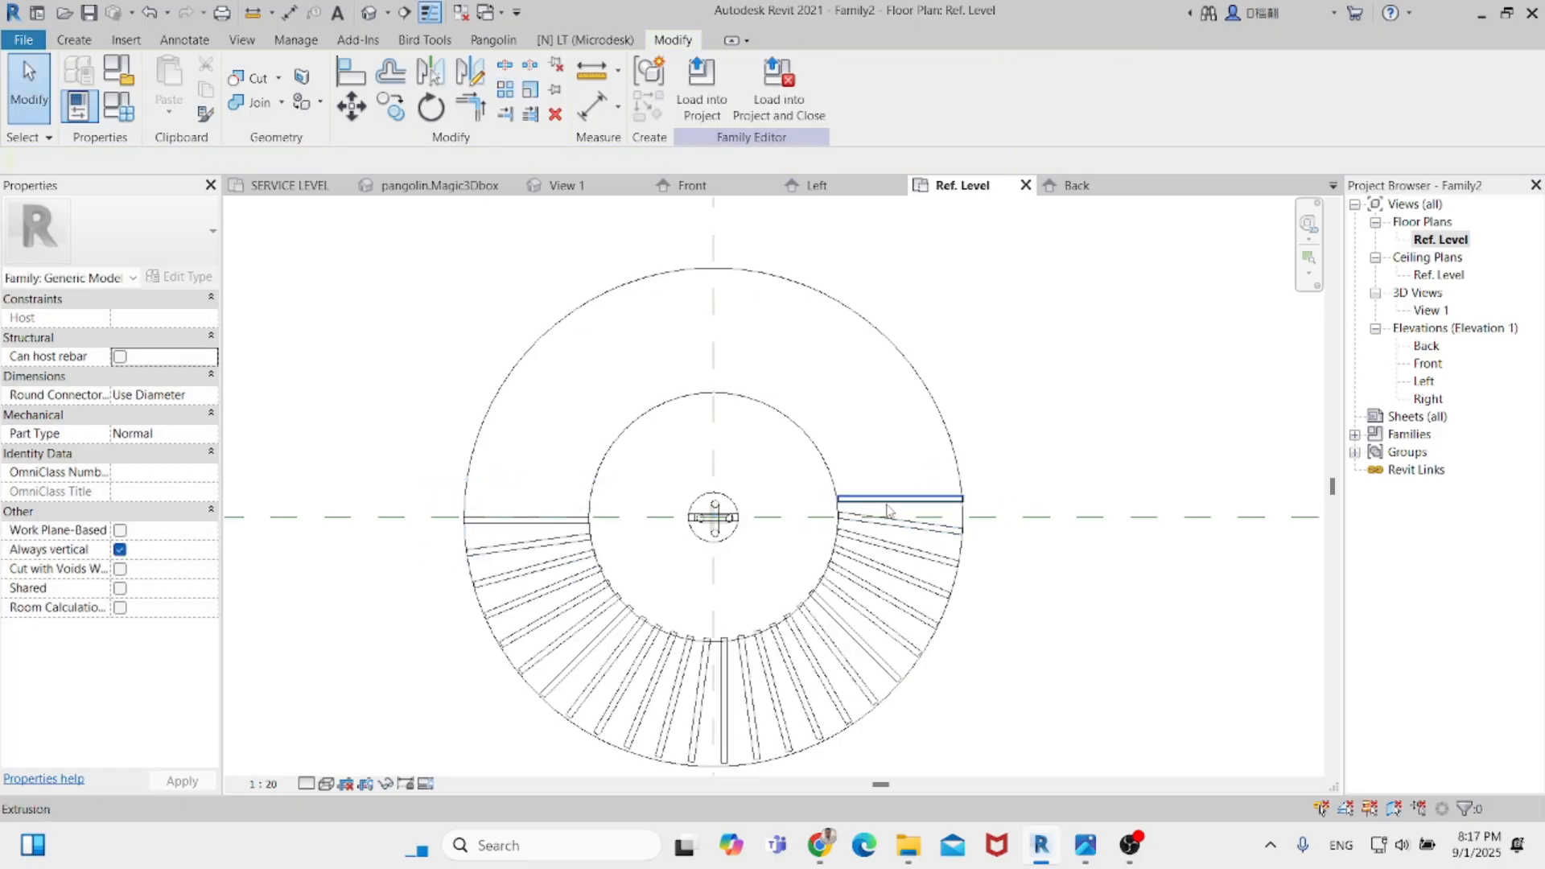
left_click(889, 510)
left_click(777, 475)
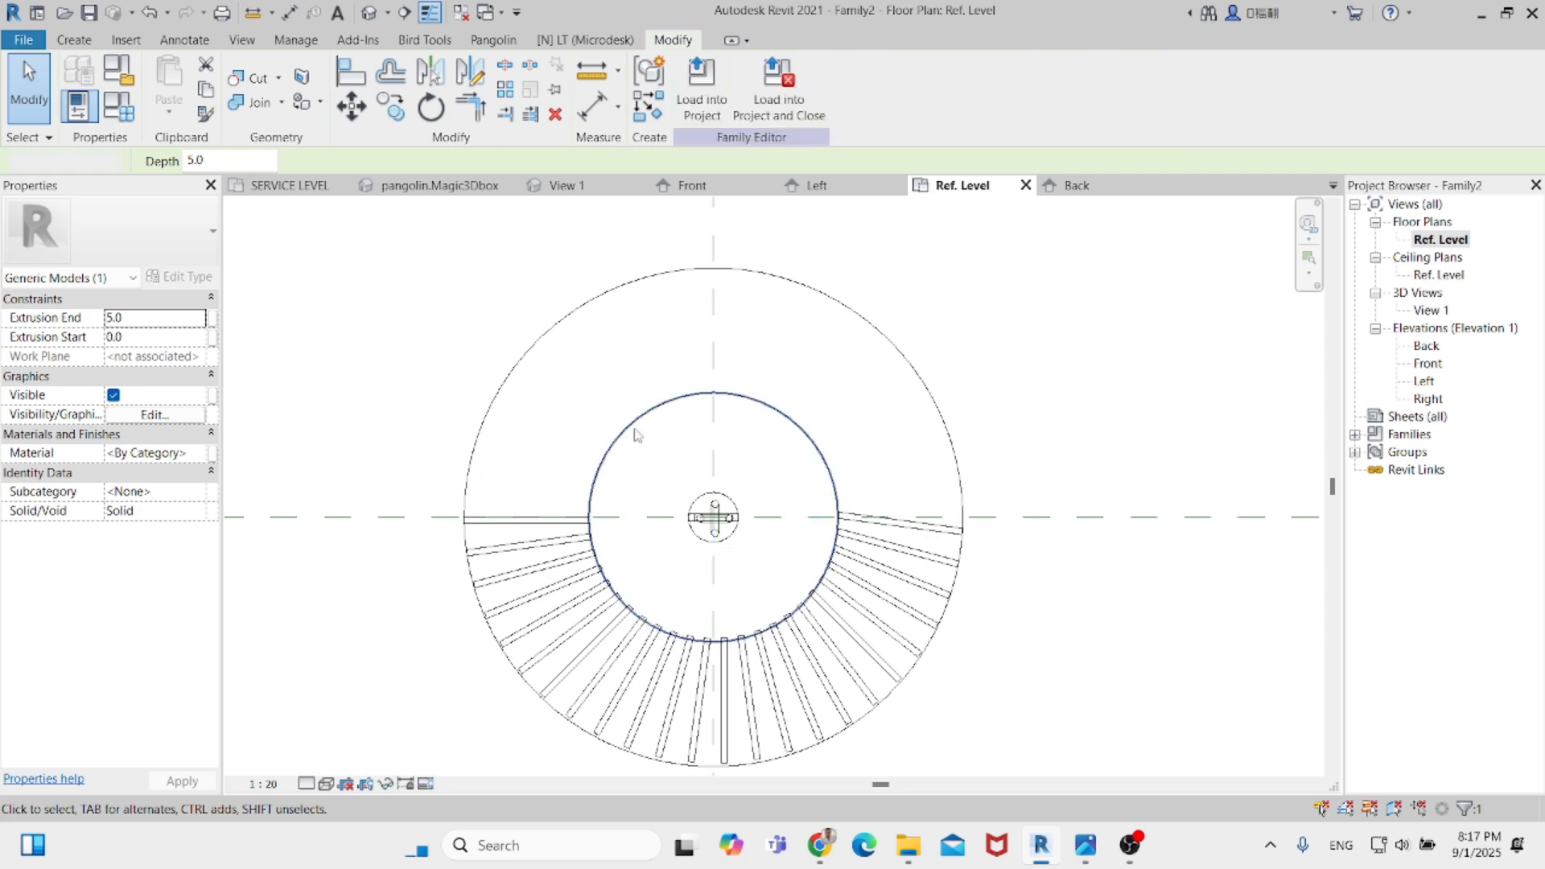
Array the horizontal fin radially, 30 ungrouped, about the lamp centre over about 175° of the empty half, and show 3D View 1.
left_click(527, 520)
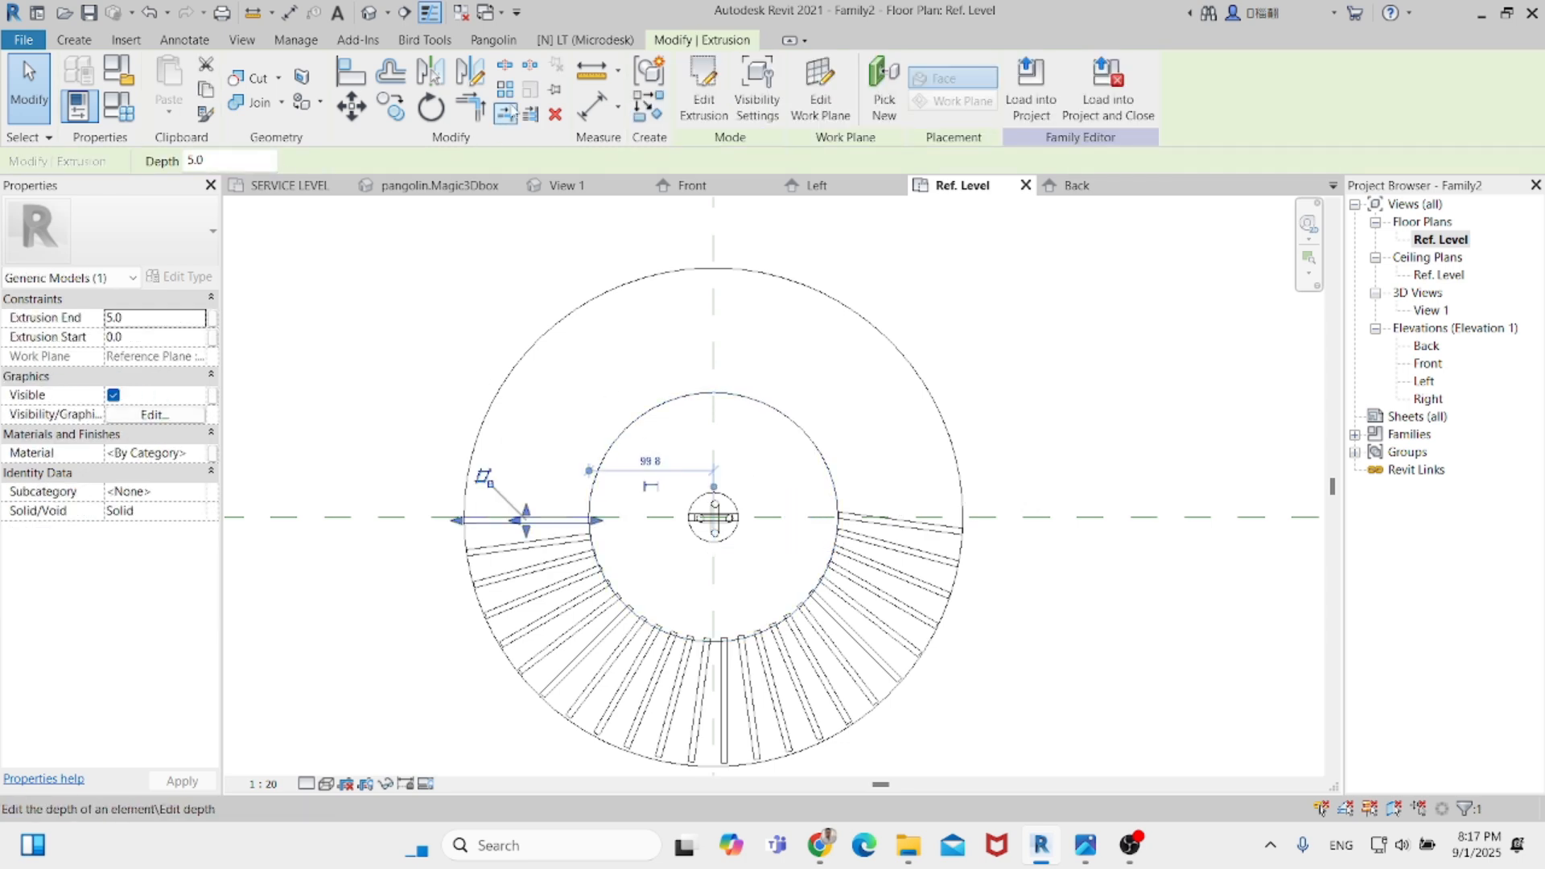
left_click(506, 112)
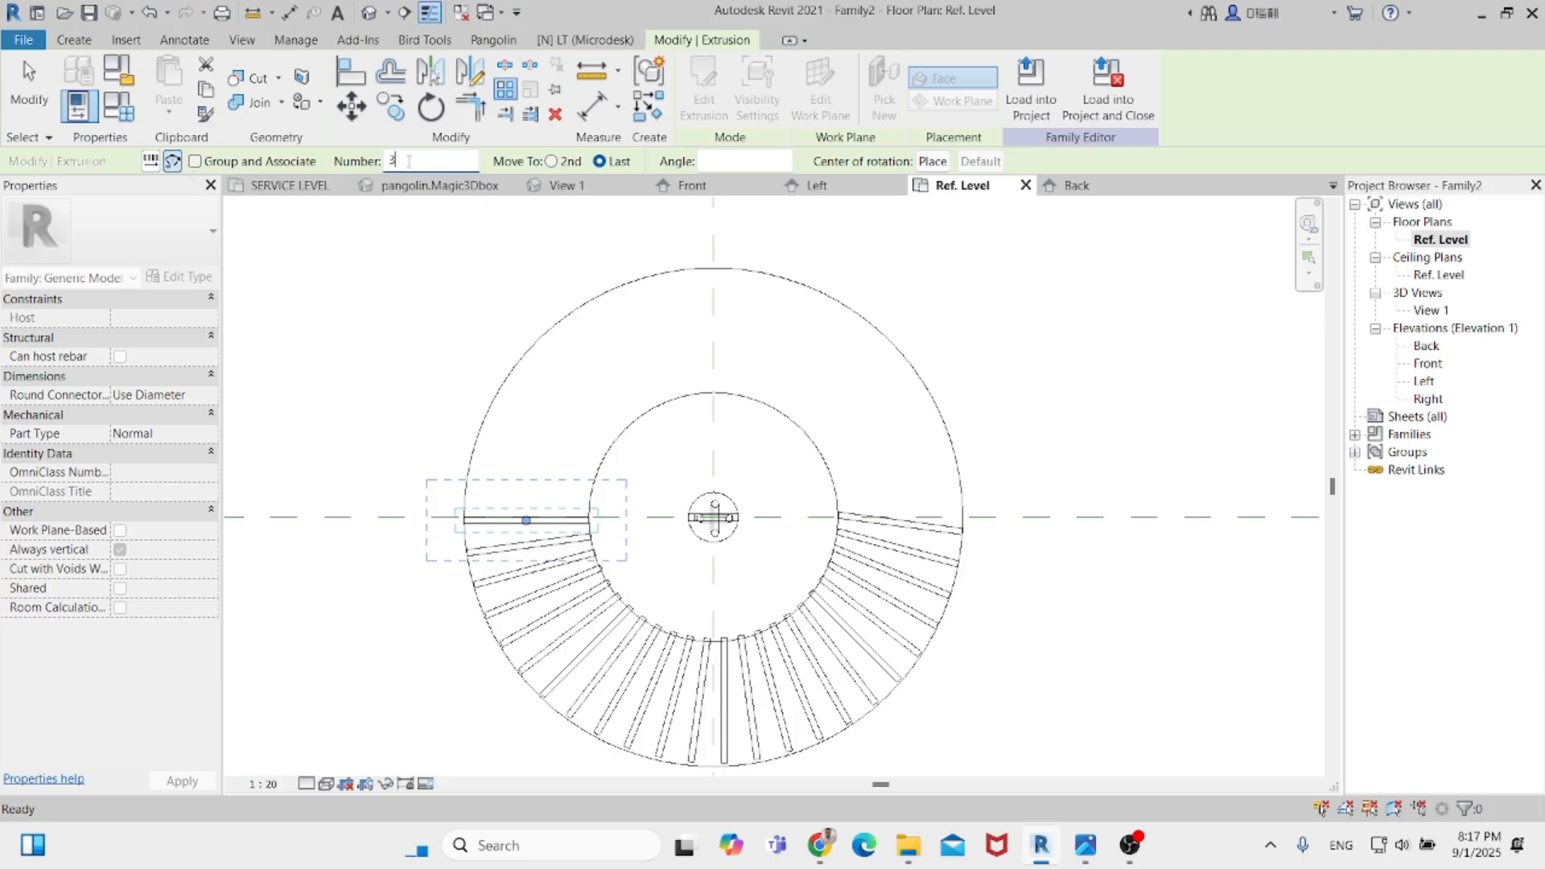
left_click(931, 162)
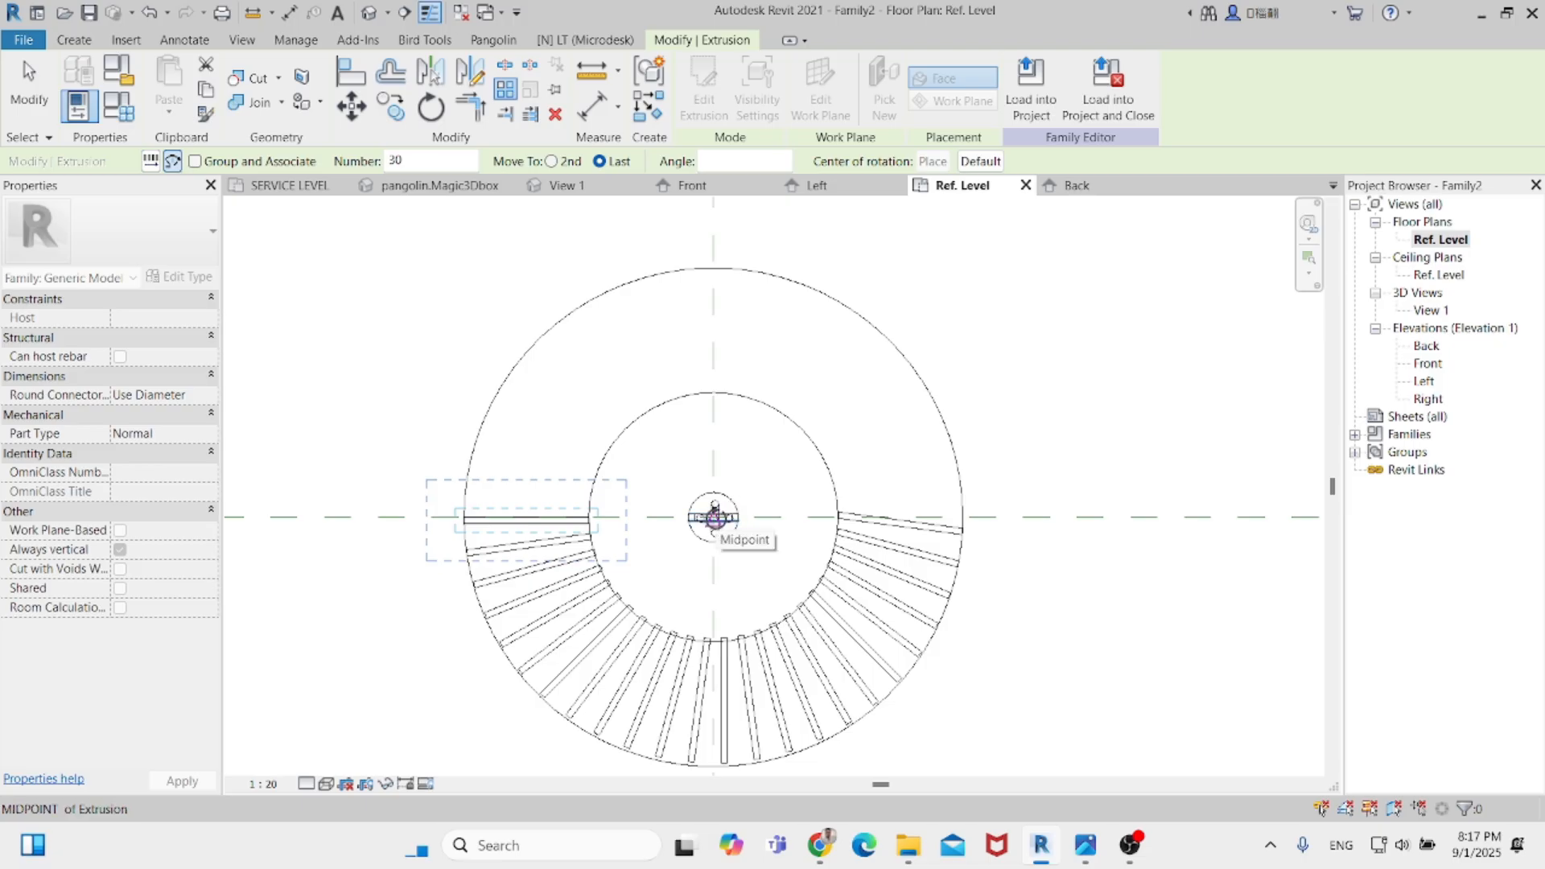
scroll(713, 515, "up", 2)
scroll(713, 516, "up", 2)
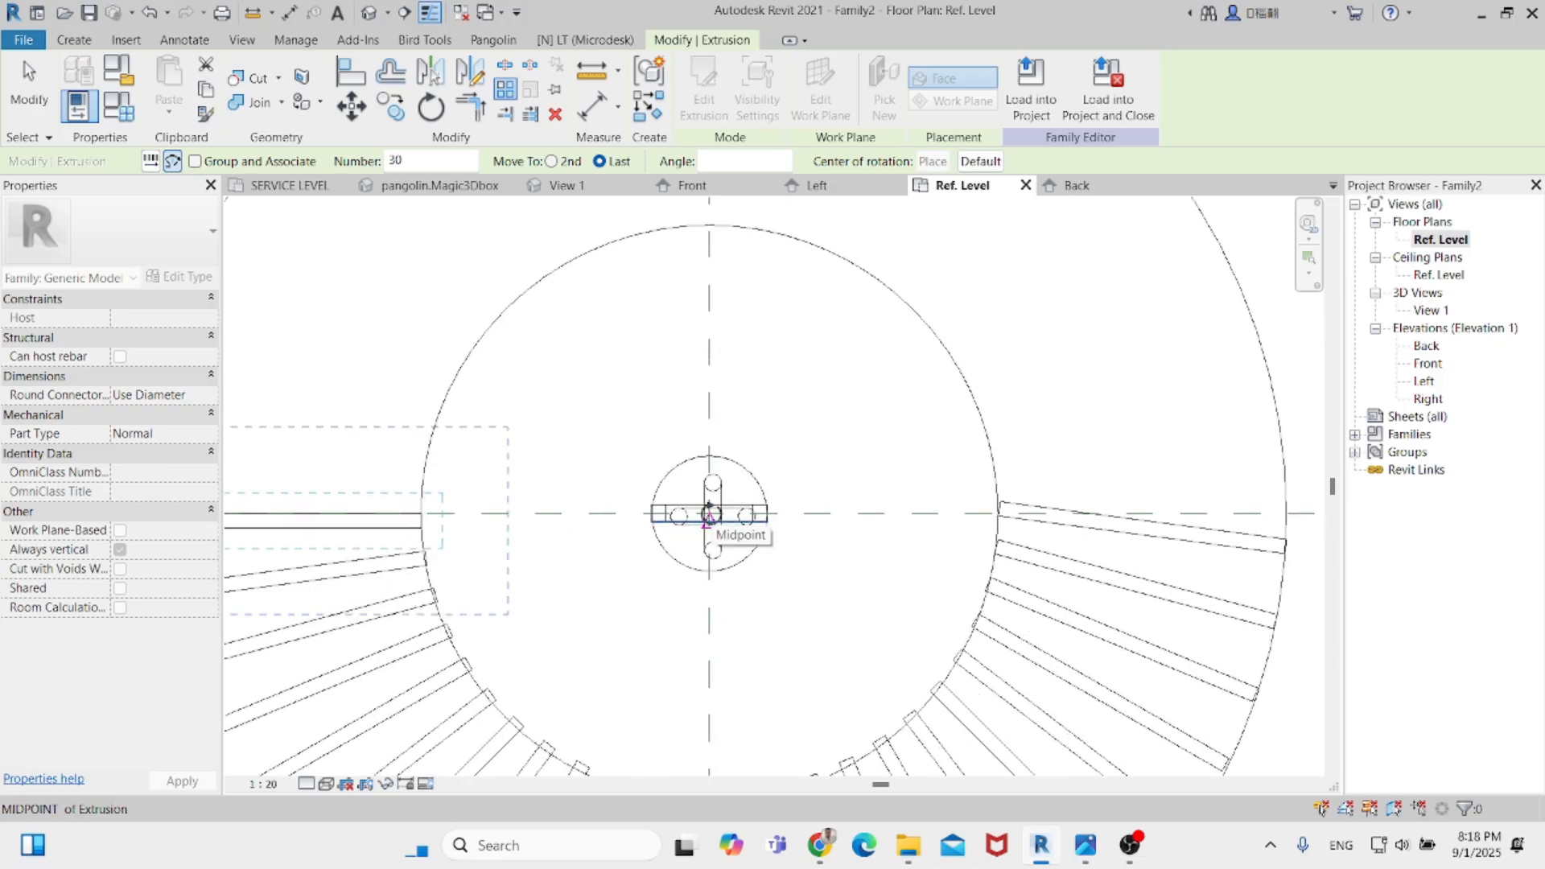
scroll(708, 516, "up", 2)
scroll(709, 514, "down", 2)
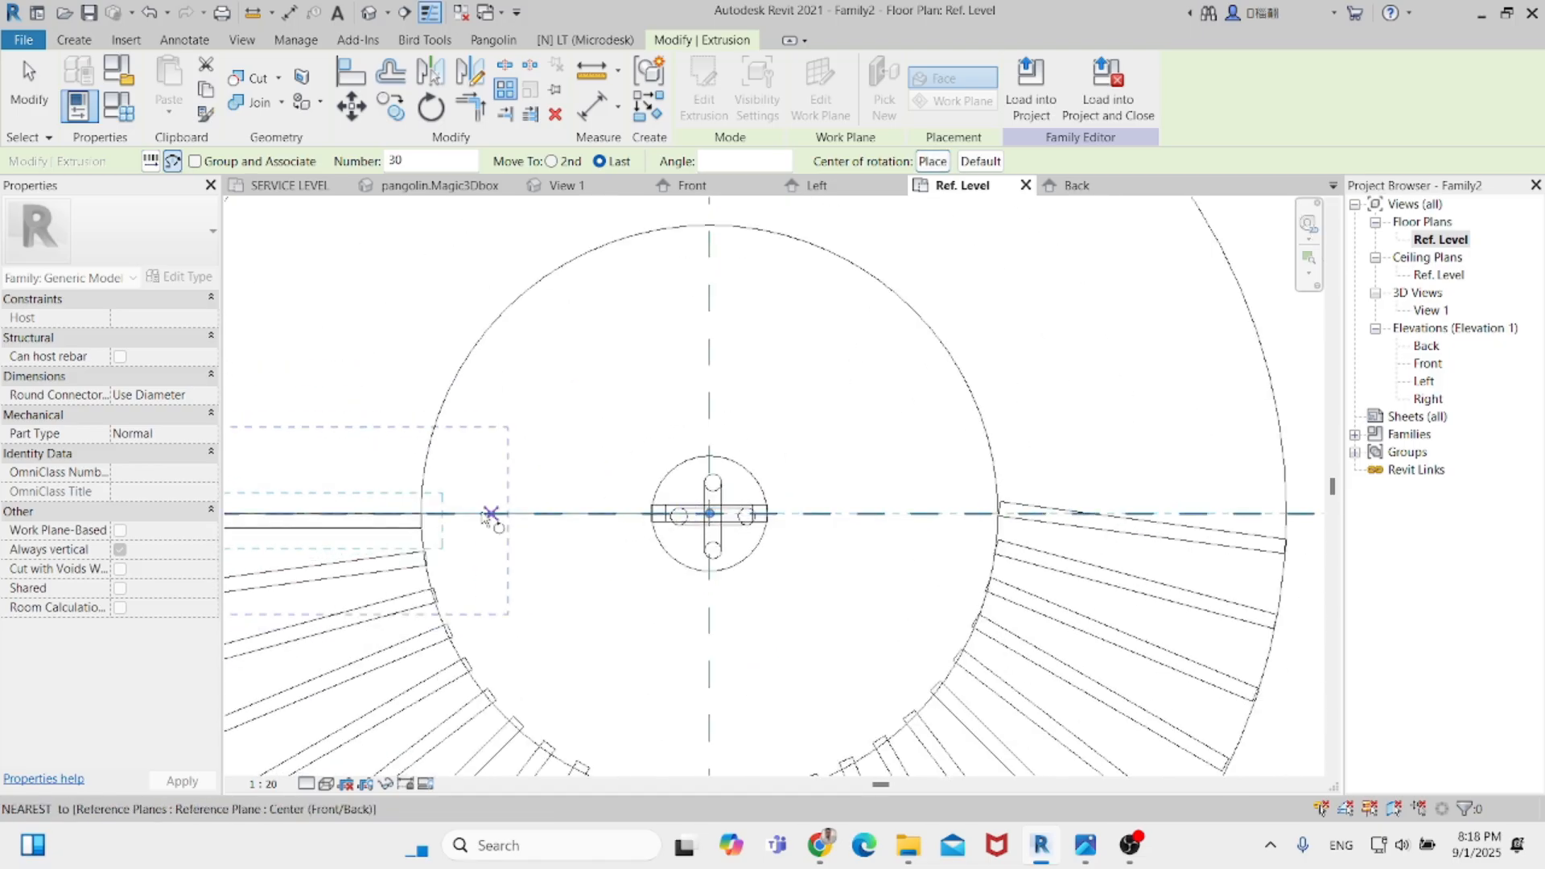
left_click(439, 515)
scroll(439, 515, "down", 1)
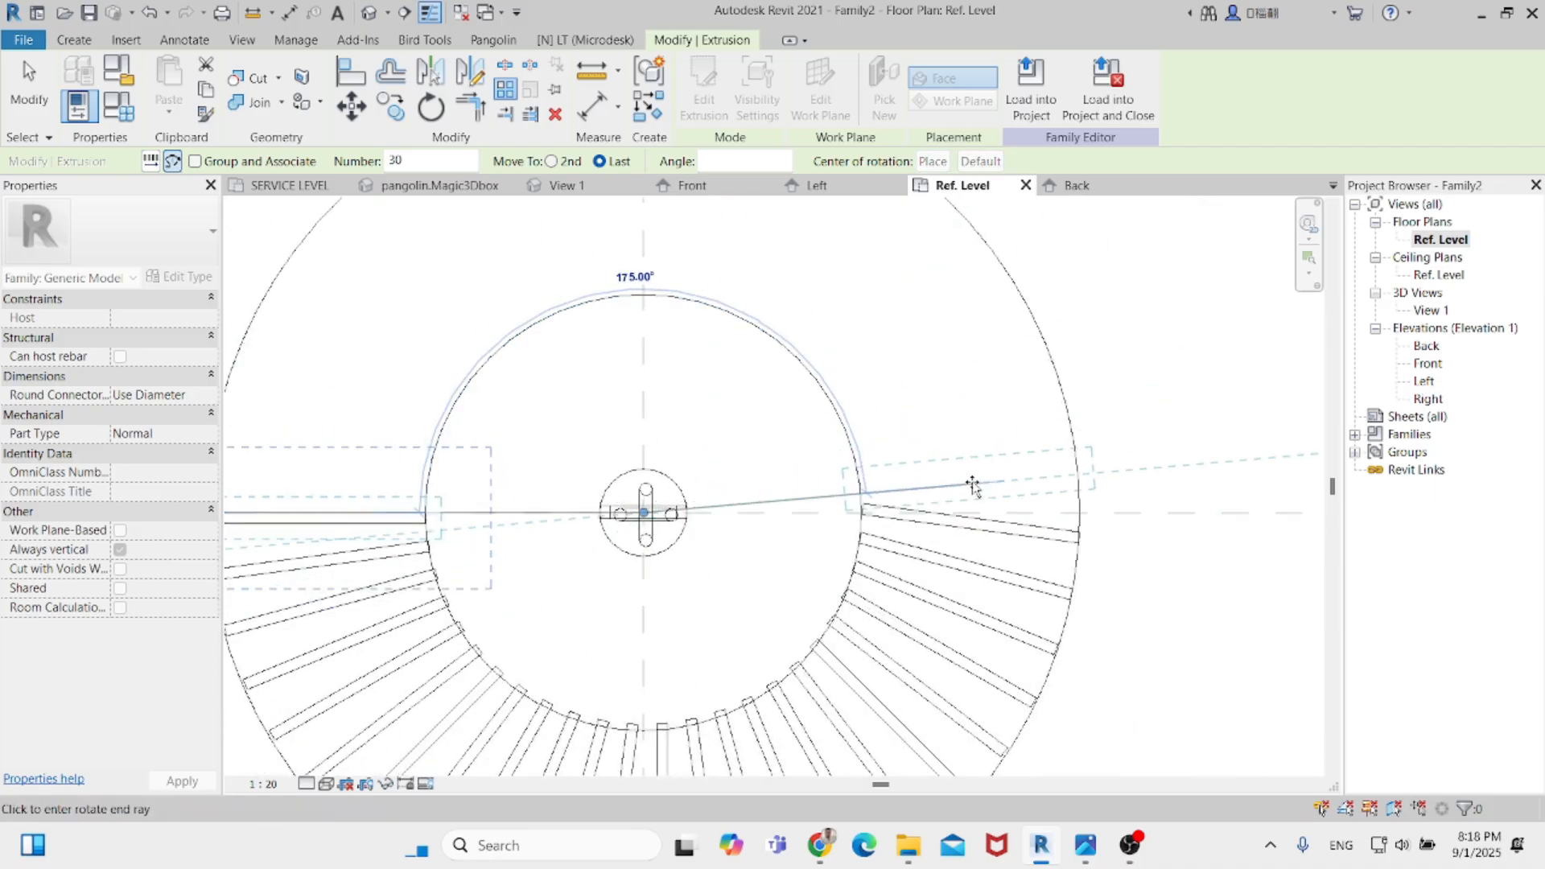
left_click(976, 491)
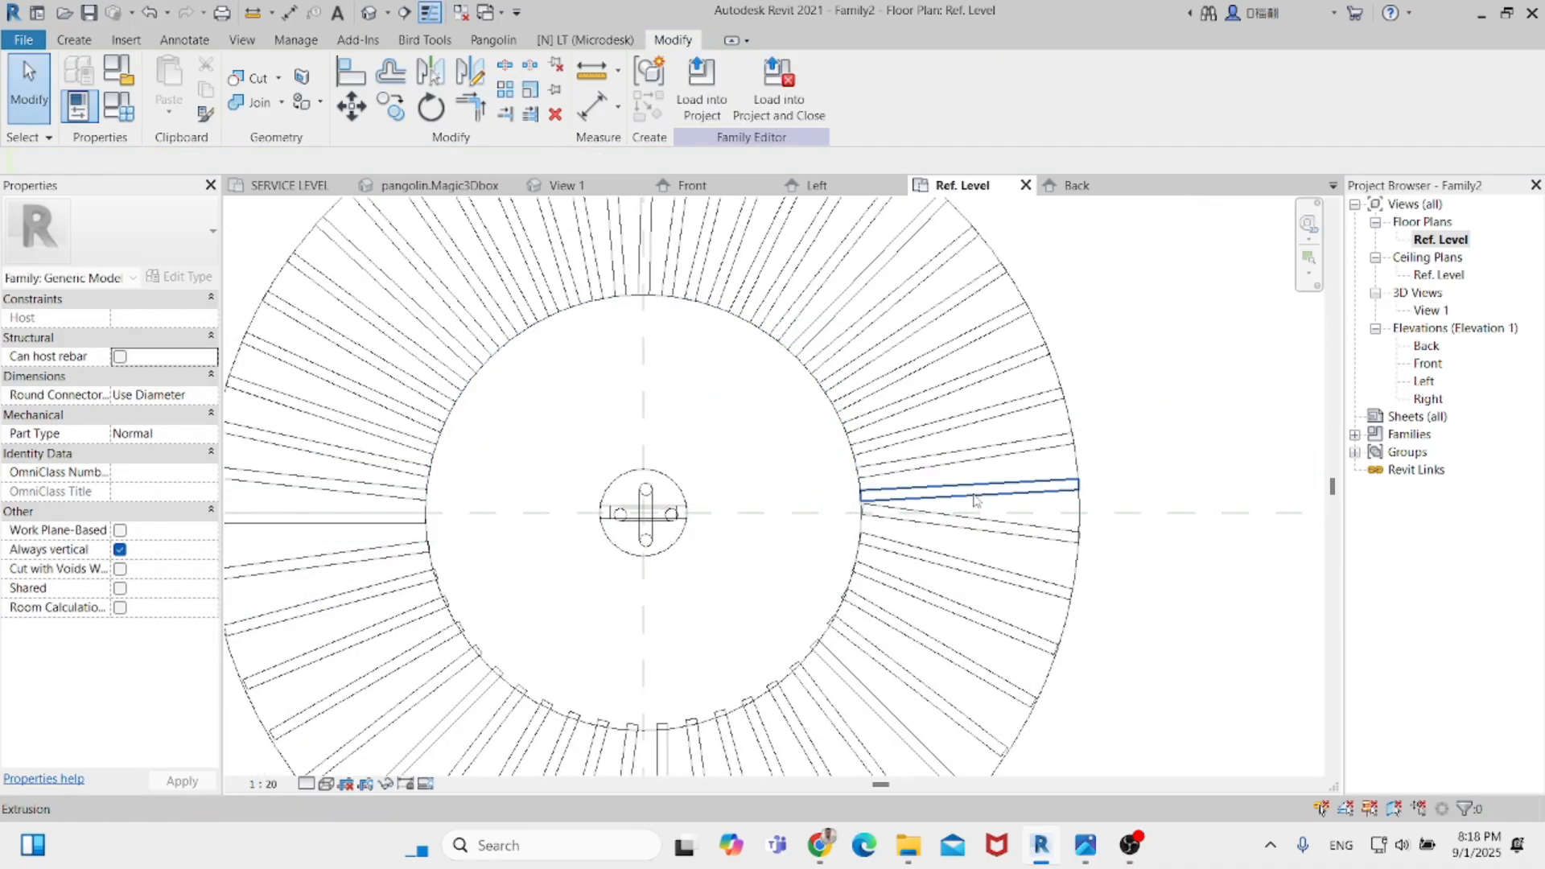
scroll(963, 473, "down", 2)
left_click(565, 187)
scroll(971, 661, "down", 1)
scroll(974, 662, "up", 2)
middle_click_drag(828, 569, 938, 555, "shift")
scroll(837, 554, "down", 2)
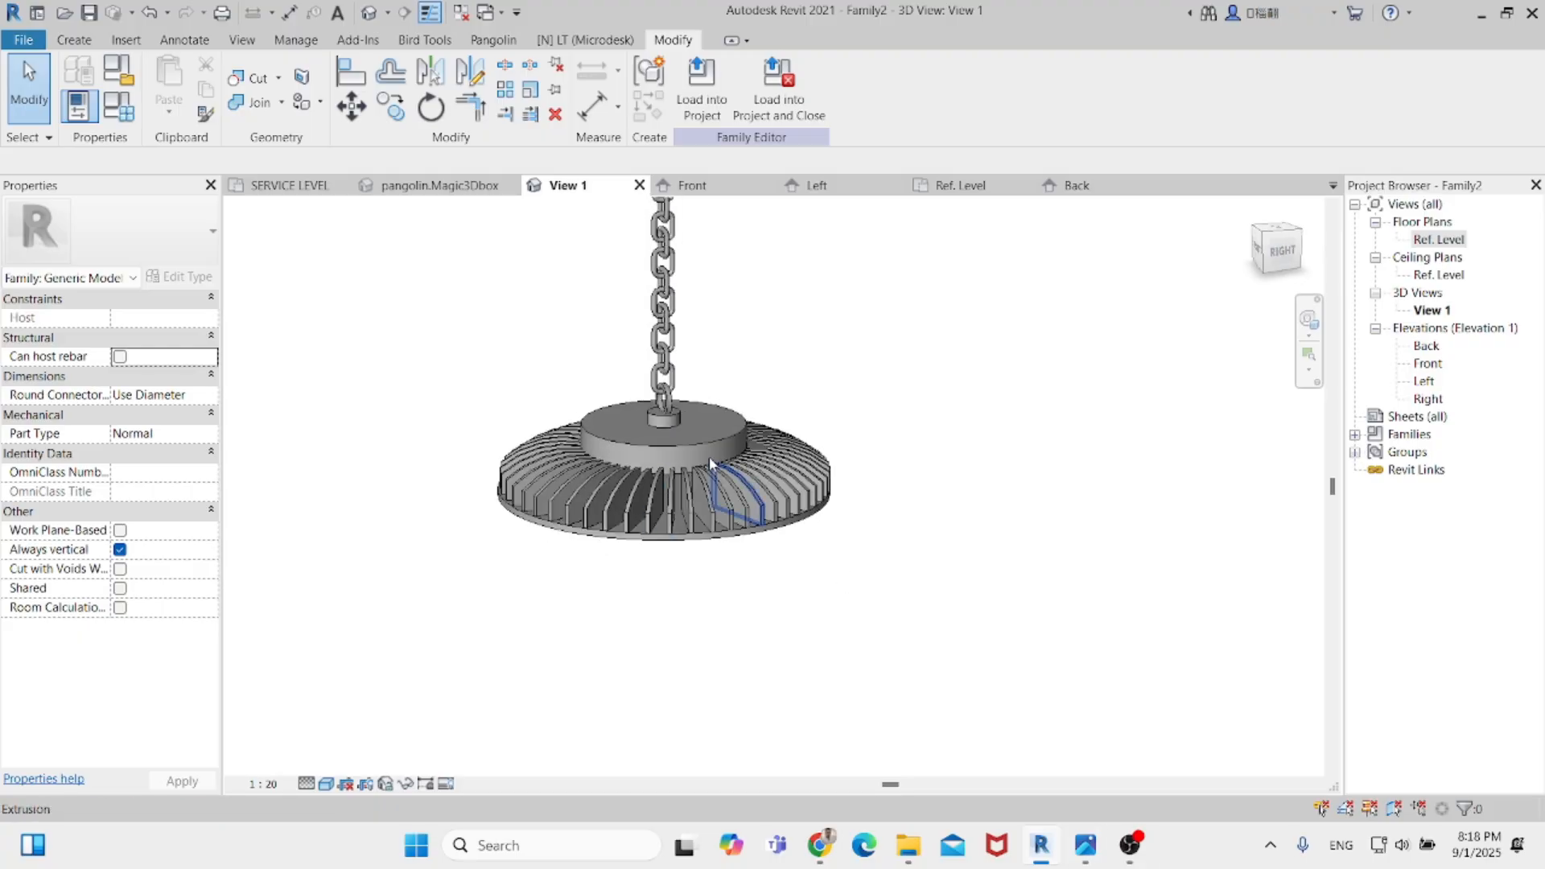
Copy the base plate straight upward to the fins' outer edges in the Right-facing 3D view, with Constrain off.
left_click(686, 538)
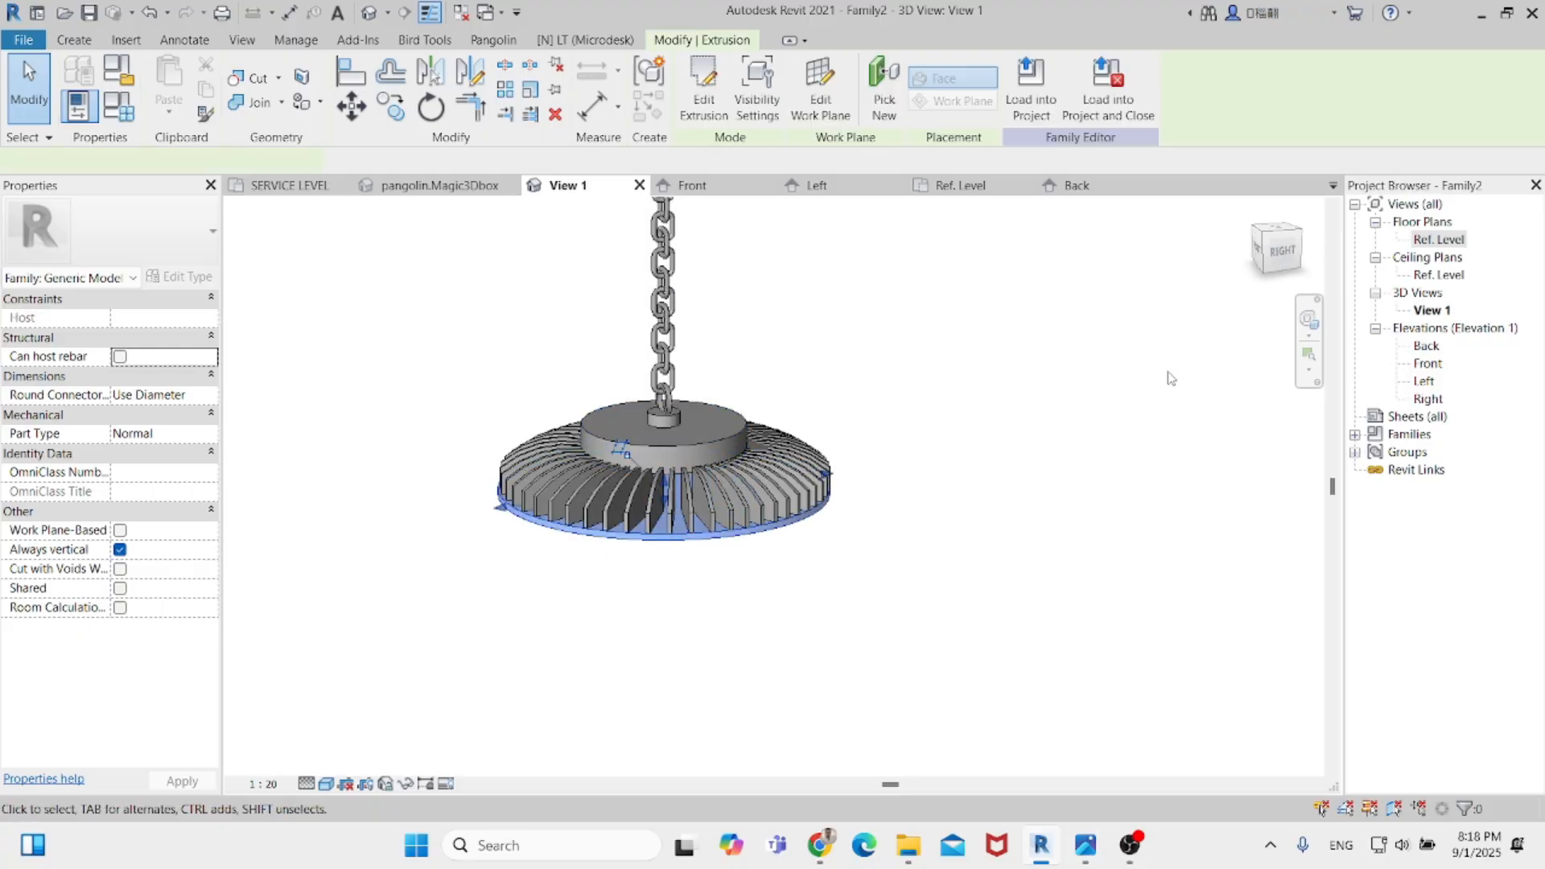
left_click(1283, 253)
scroll(630, 496, "up", 1)
middle_click_drag(630, 497, 691, 451)
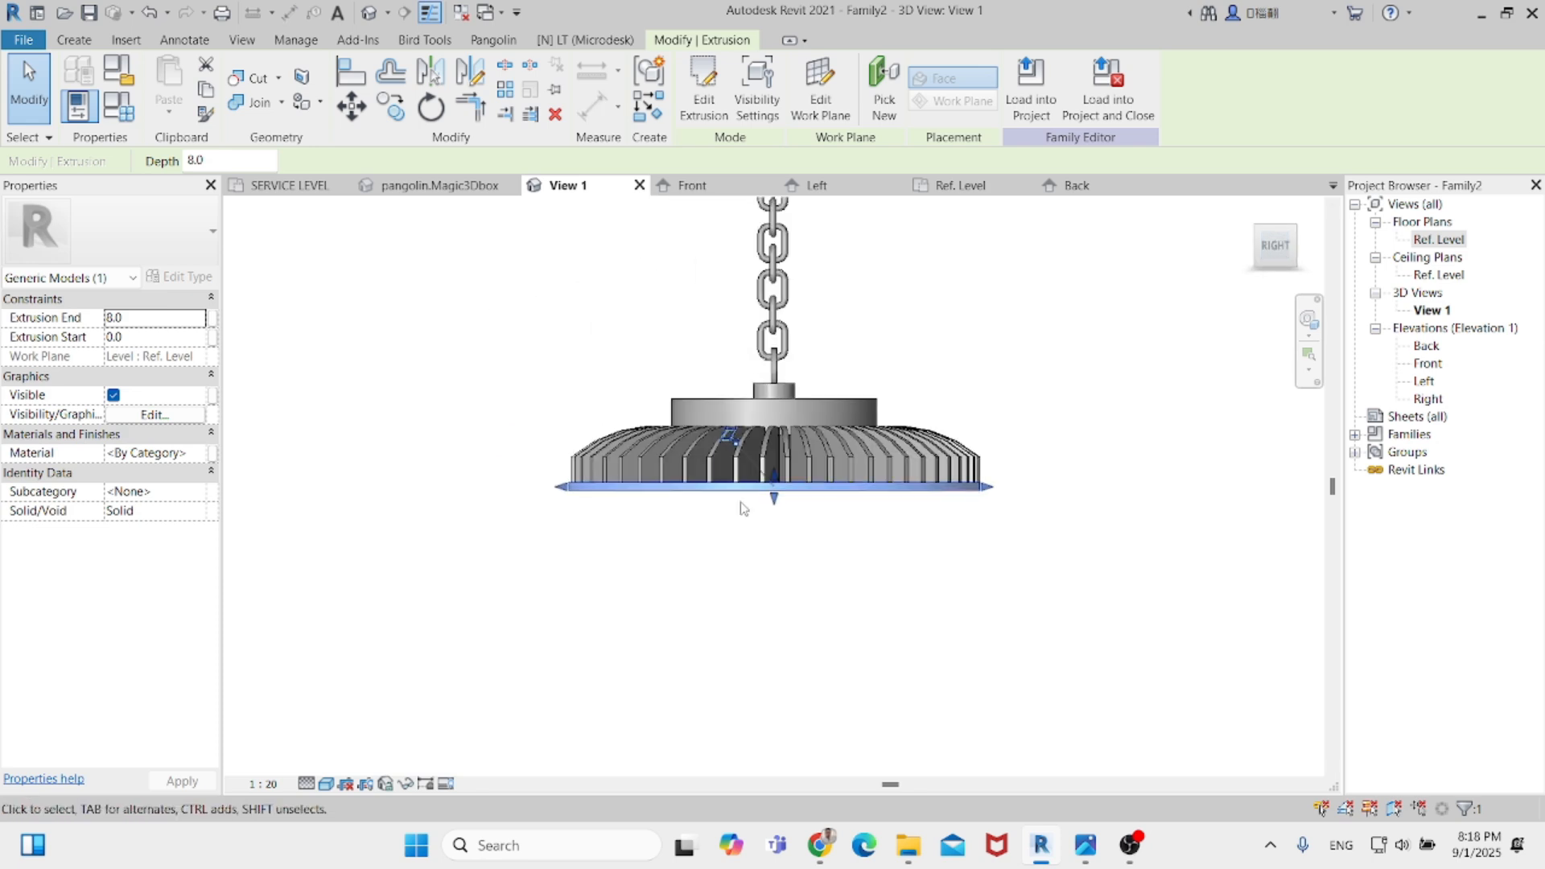
key("v")
key("g")
key("Escape")
key("Escape")
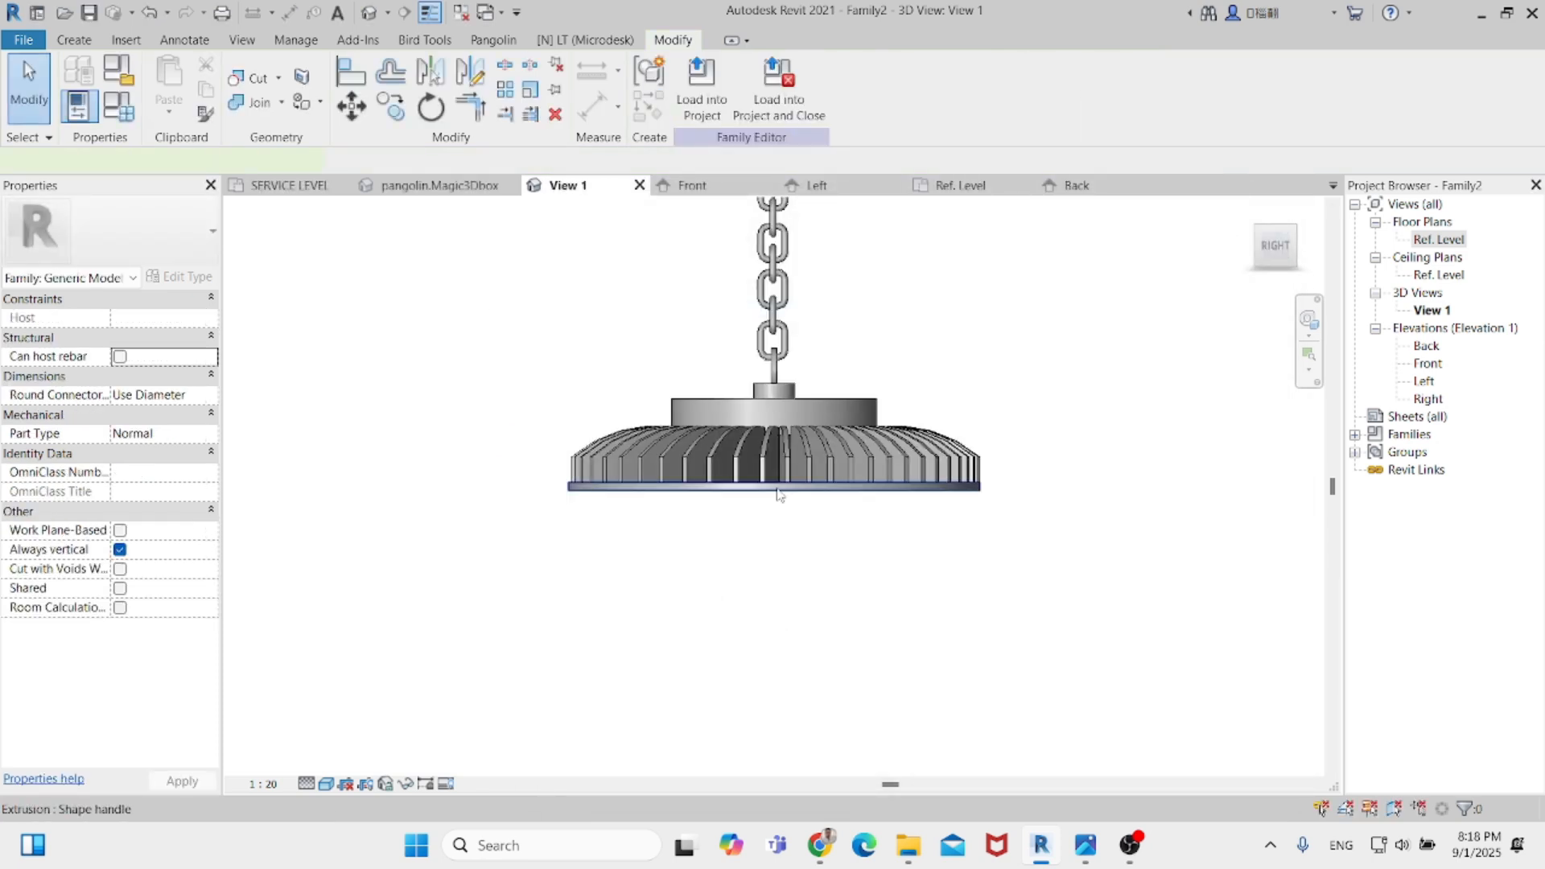
left_click(779, 495)
key("c")
key("o")
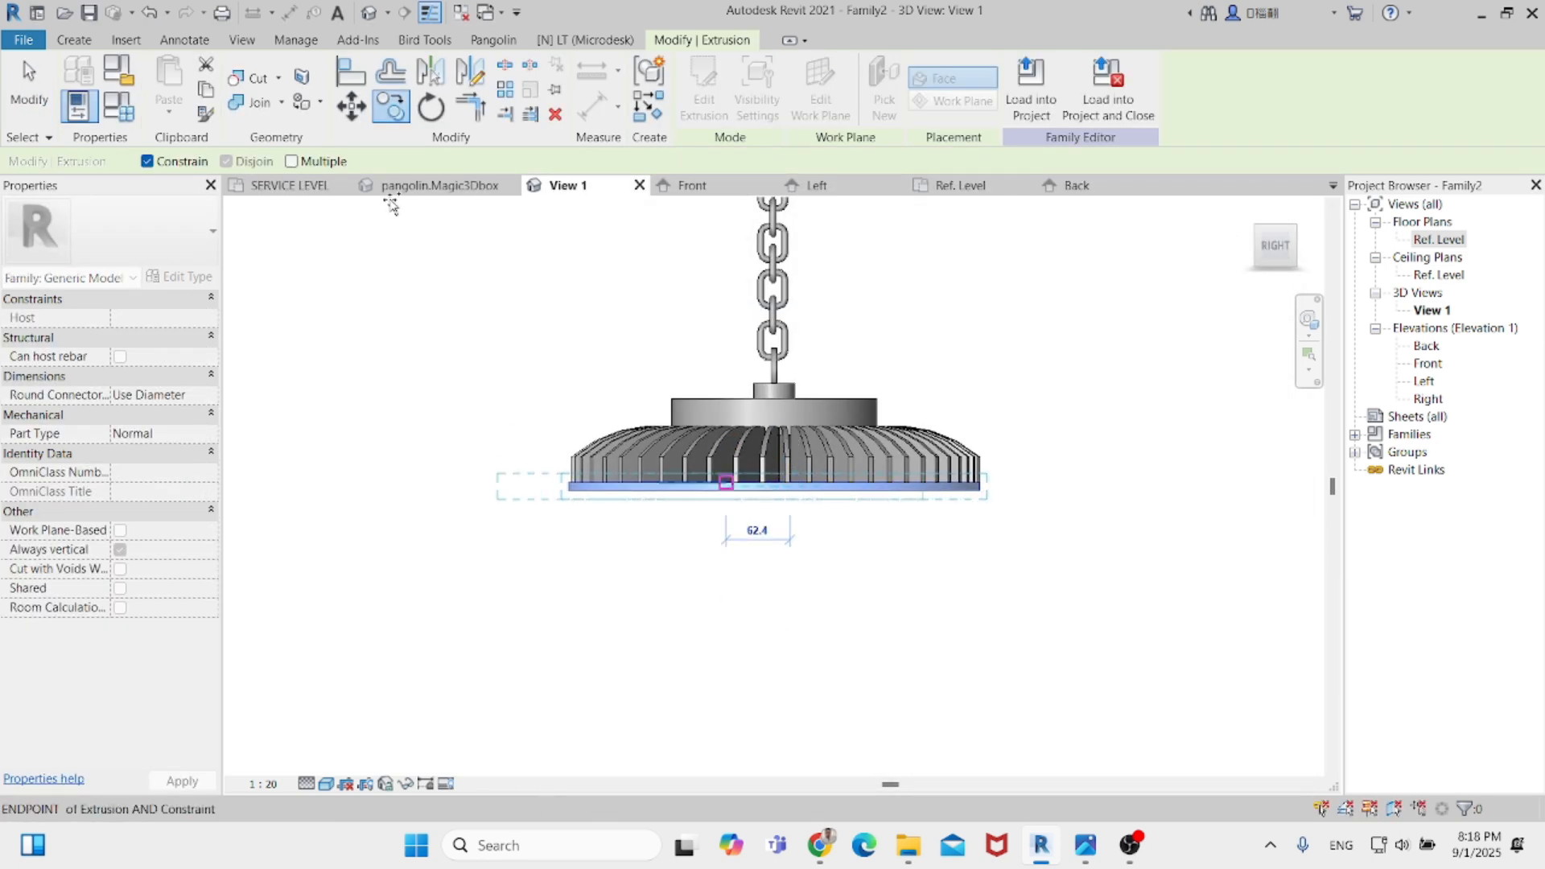
left_click(146, 162)
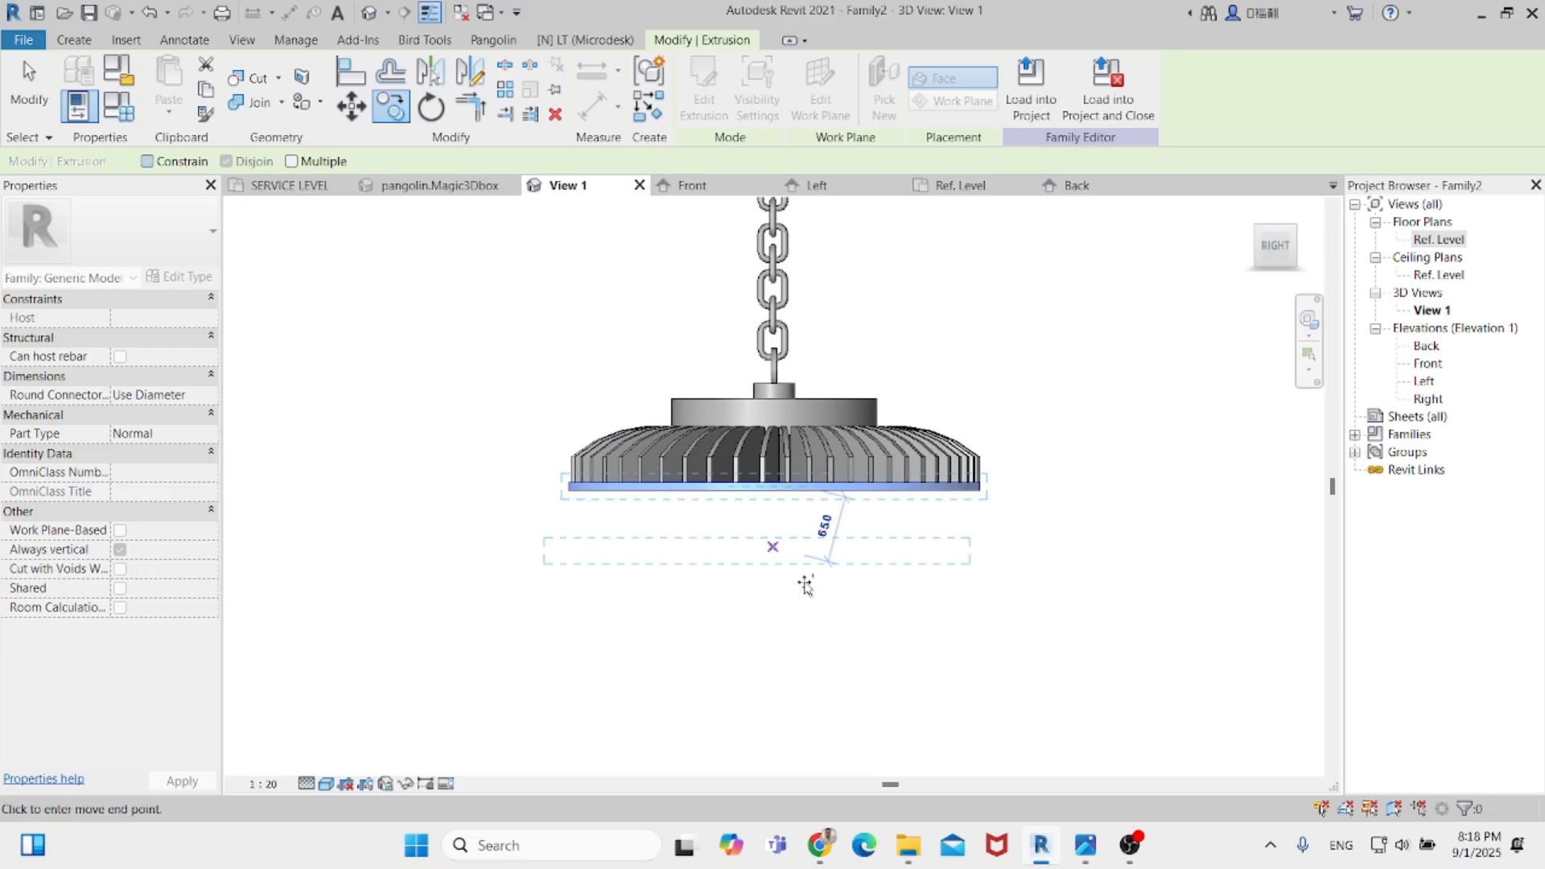
left_click(785, 448)
key("Escape")
Try to set the copied plate's sketch radius to 150 mm in the Ref. Level plan.
middle_click_drag(823, 467, 926, 662, "shift")
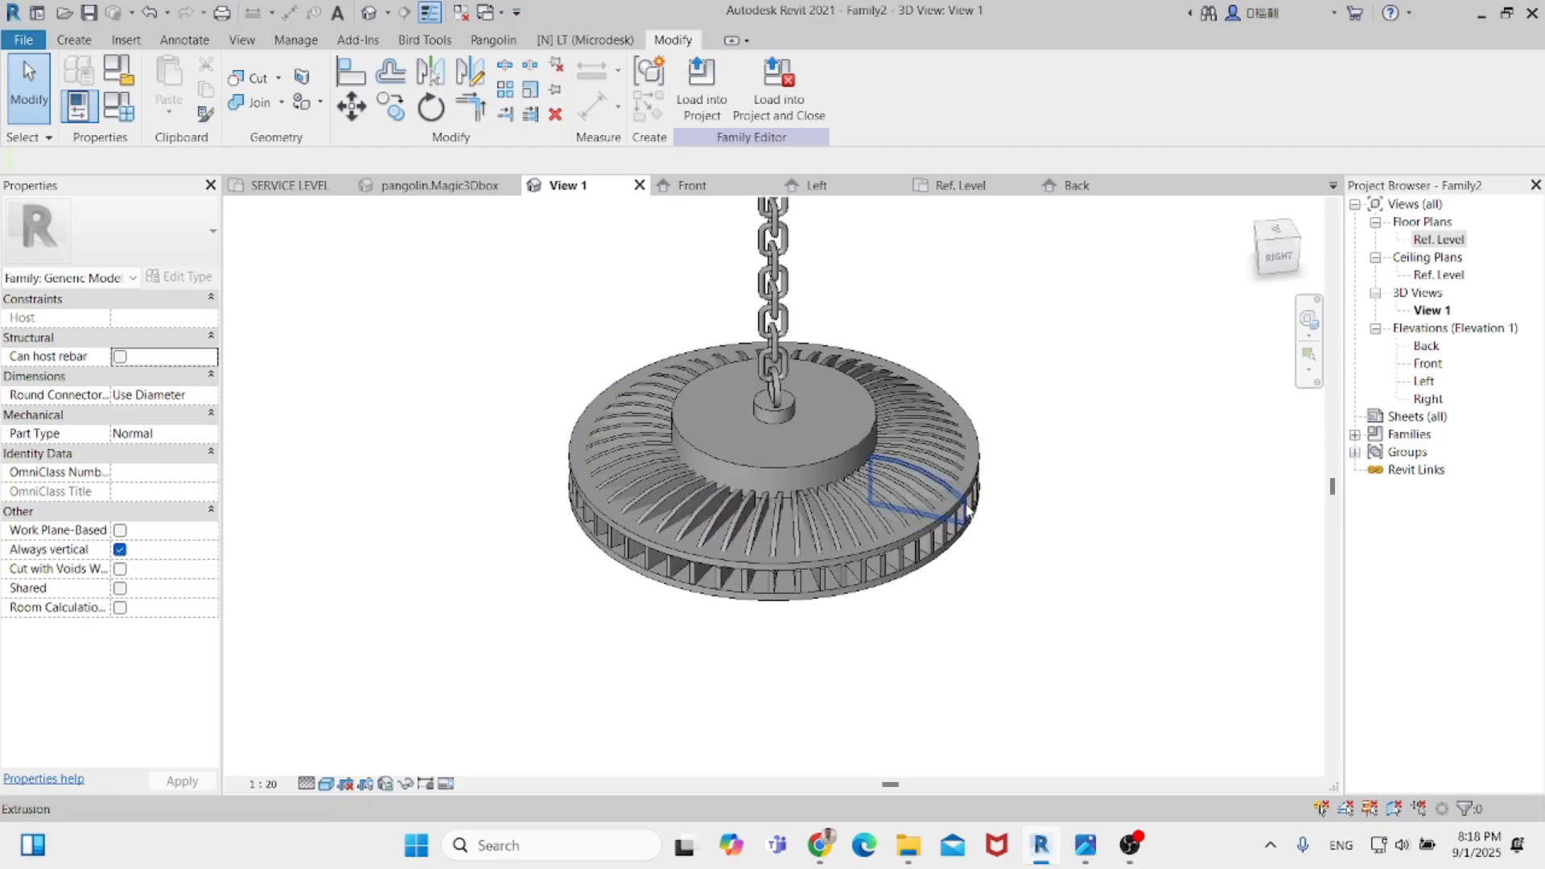
left_click(968, 511)
left_click(1445, 242)
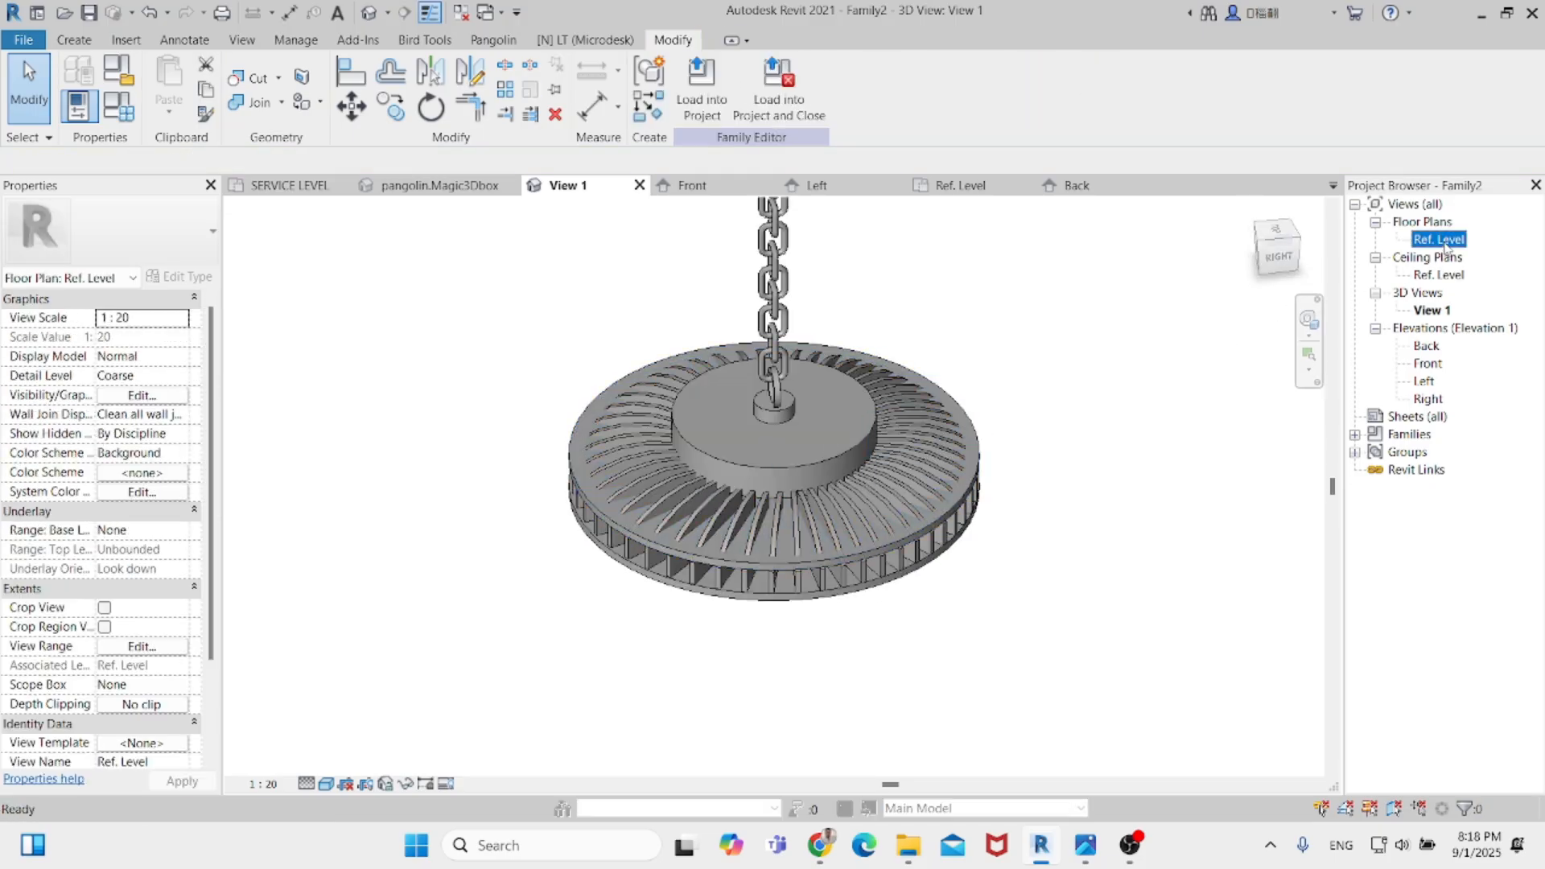
double_click(1445, 242)
left_click(895, 310)
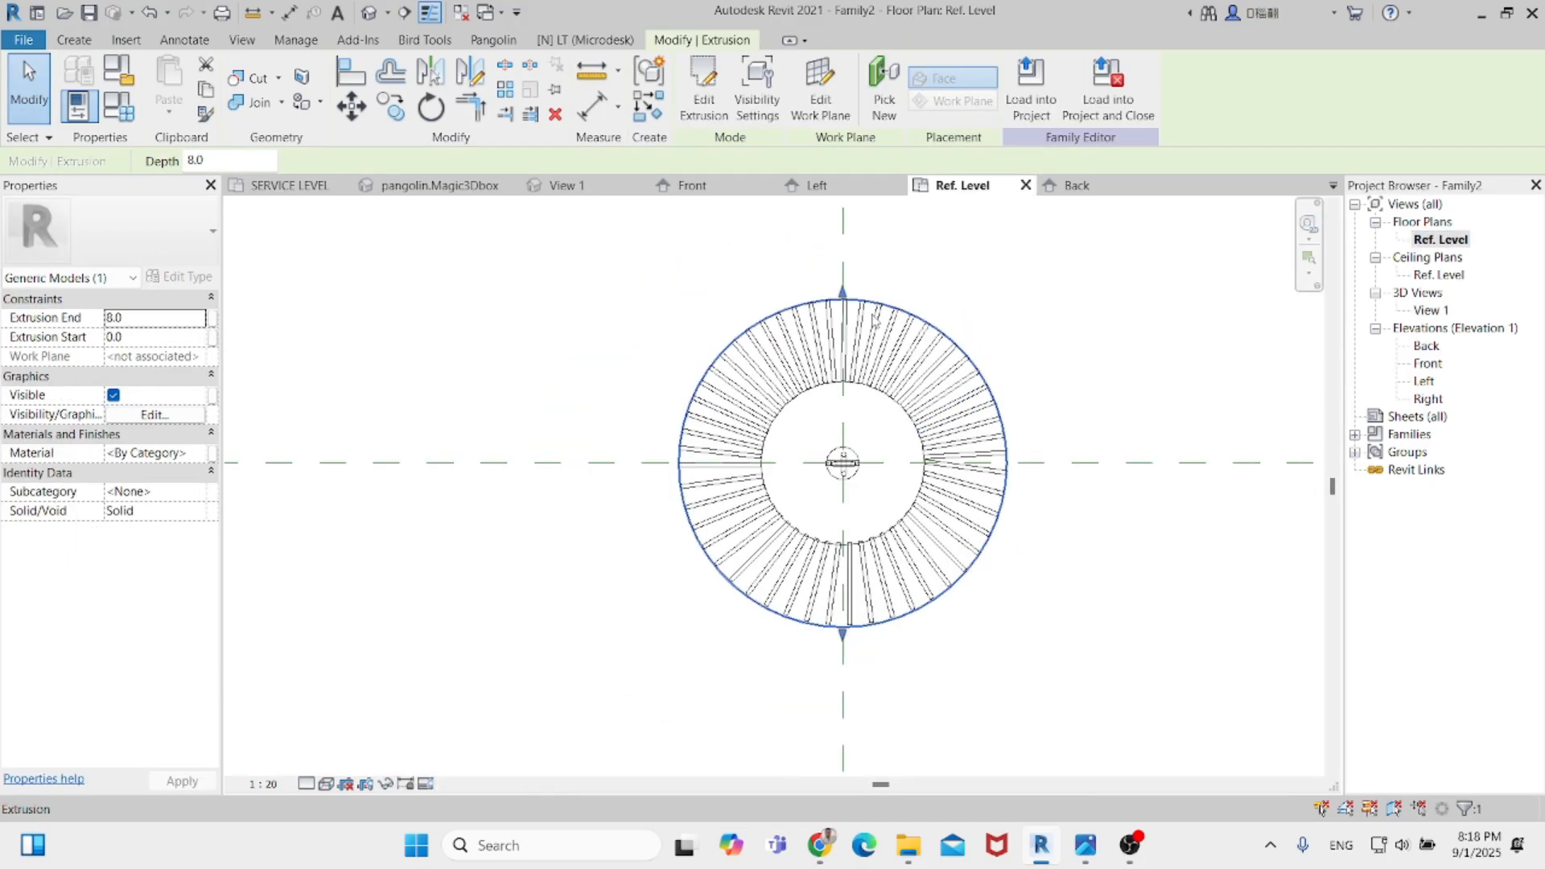
left_click(703, 88)
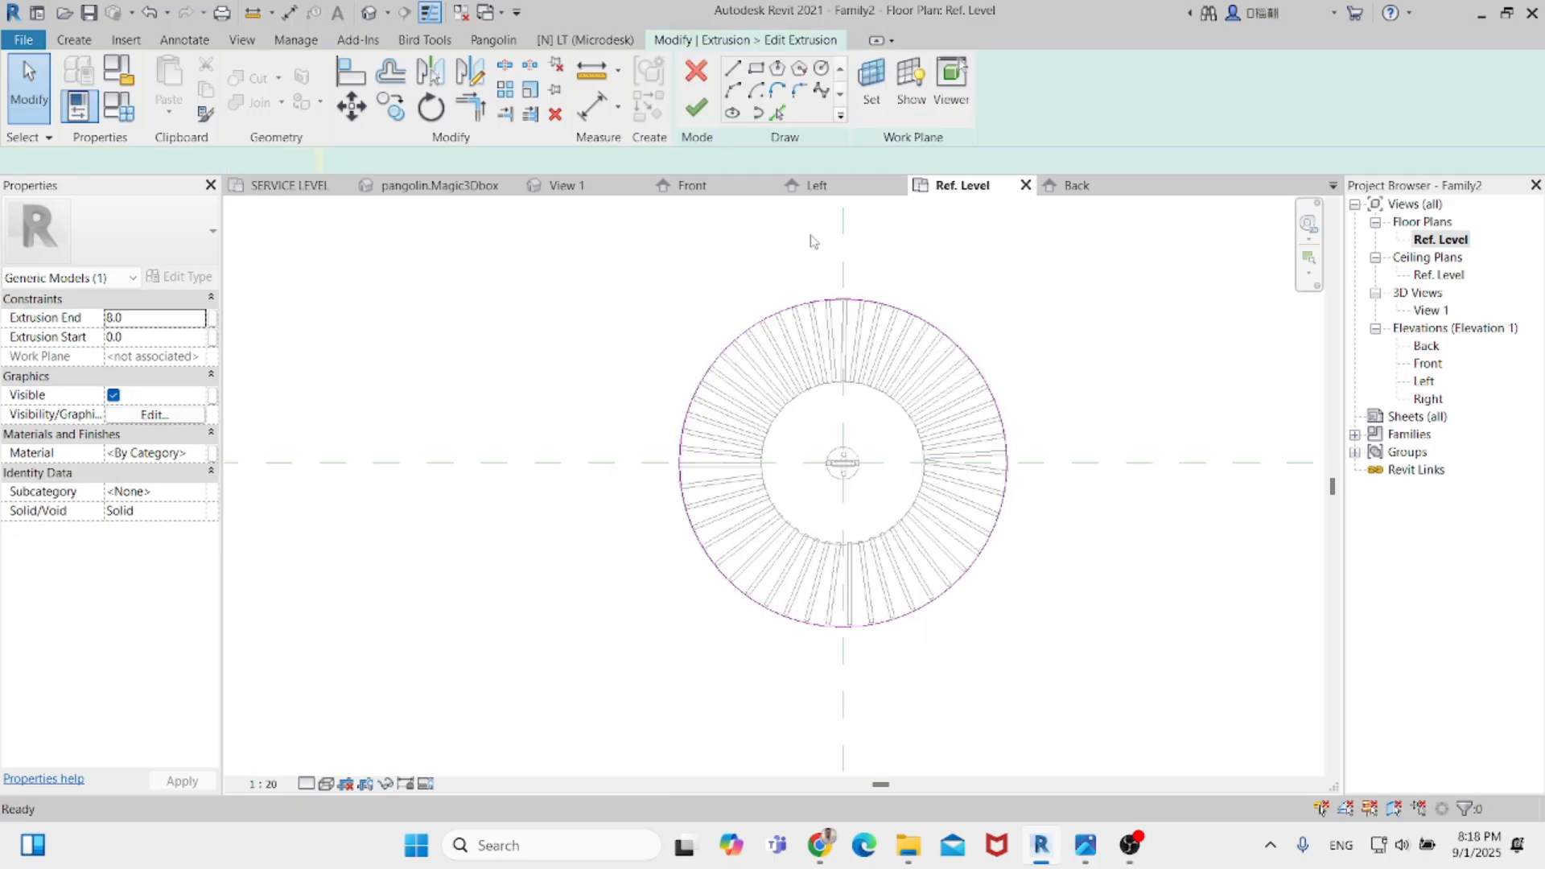
left_click(933, 336)
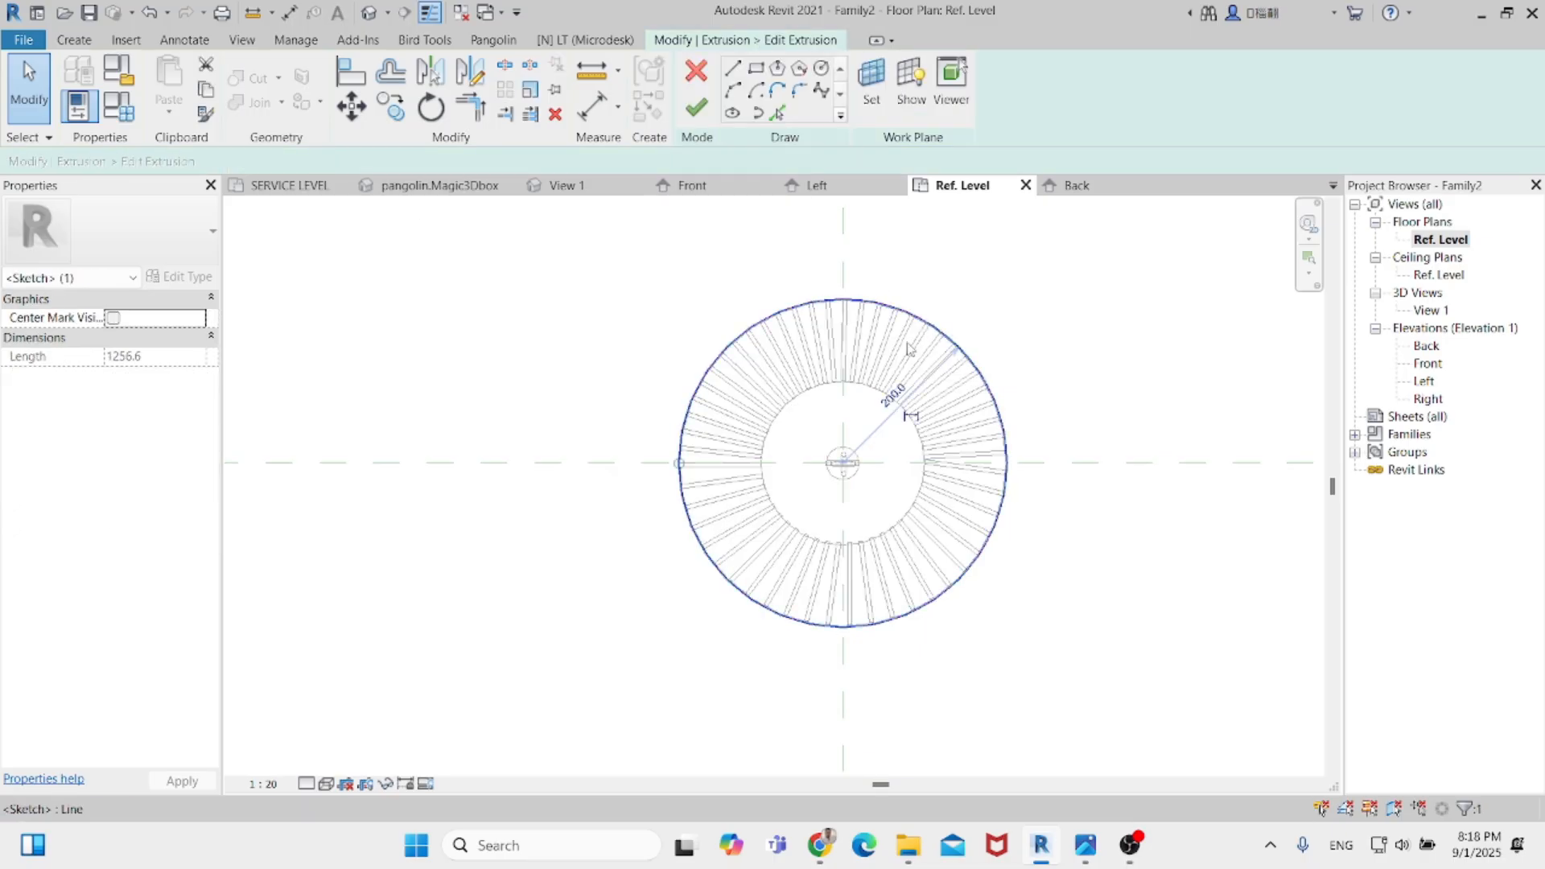
left_click(892, 400)
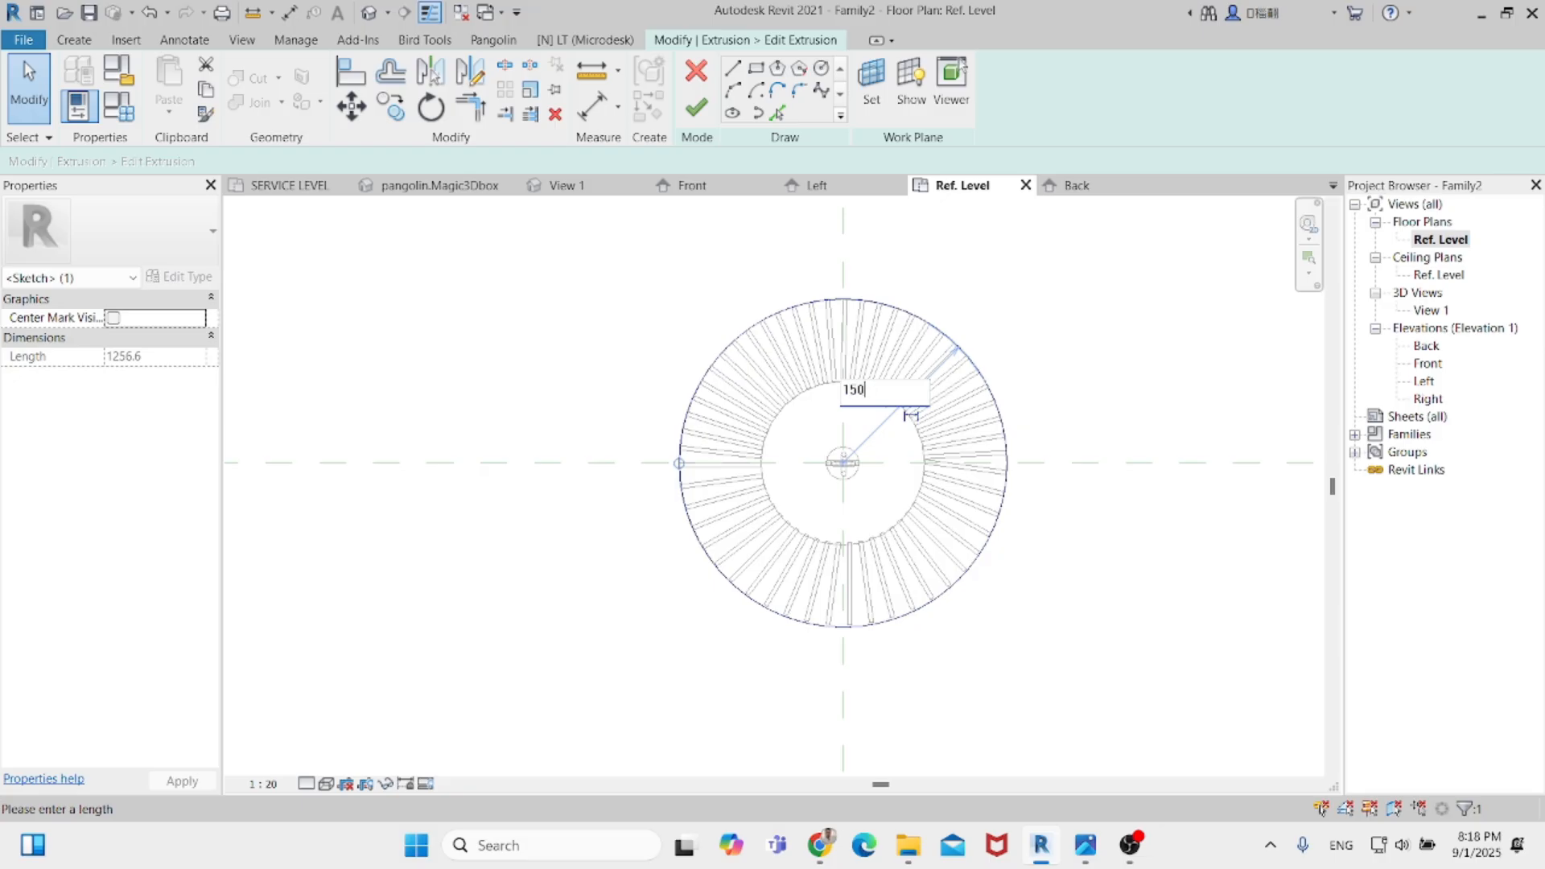
left_click(695, 107)
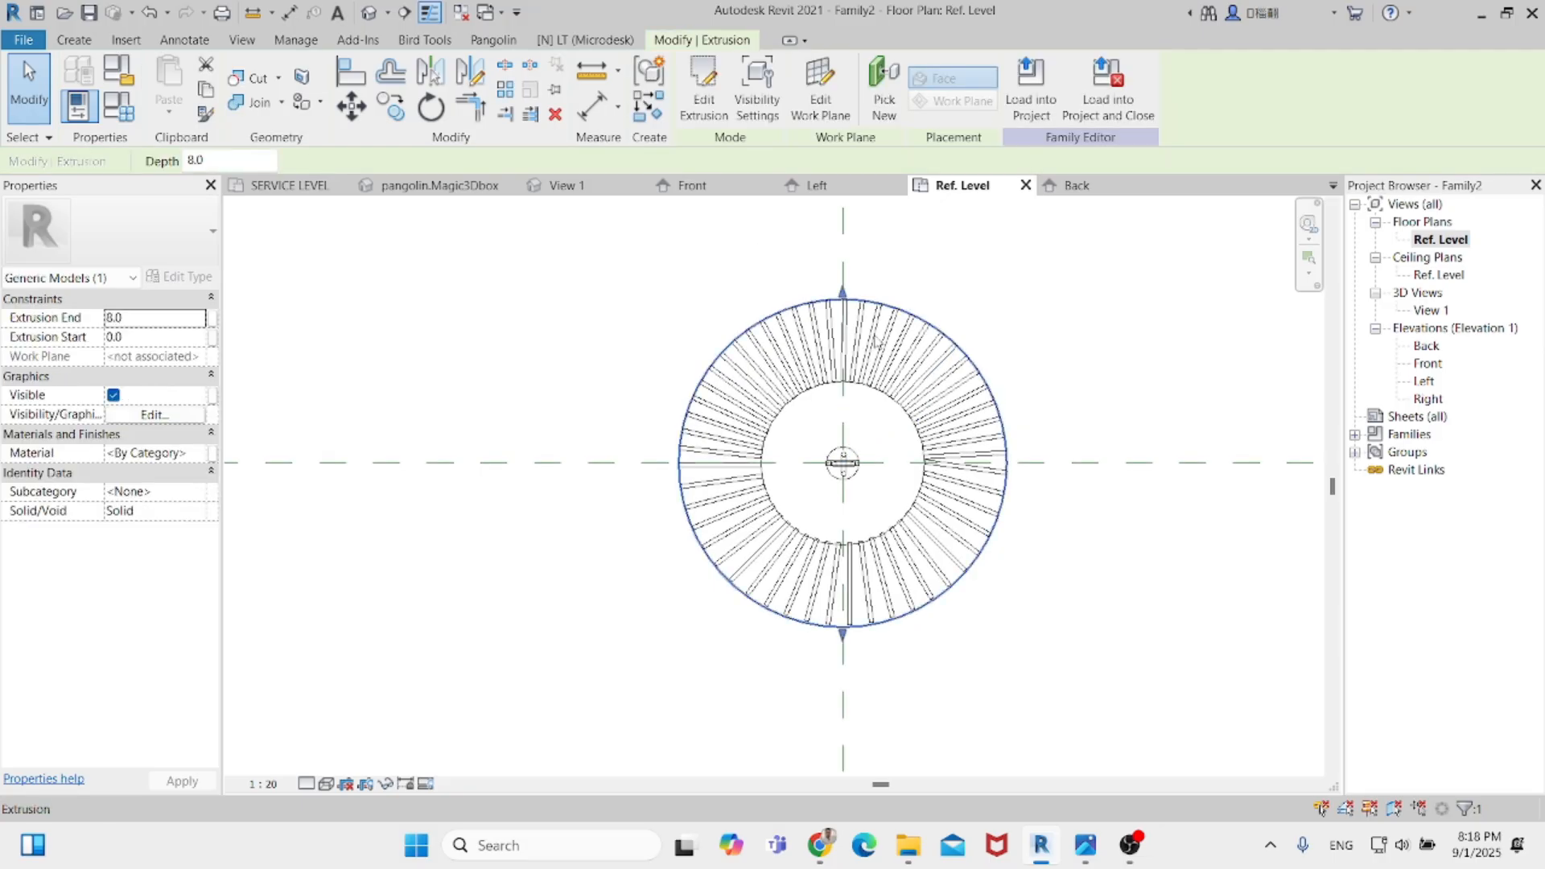
Try again to reduce the copied plate's sketch radius to 150 mm, working in 3D View 1.
scroll(949, 399, "down", 2)
left_click(566, 187)
middle_click_drag(814, 462, 849, 462, "shift")
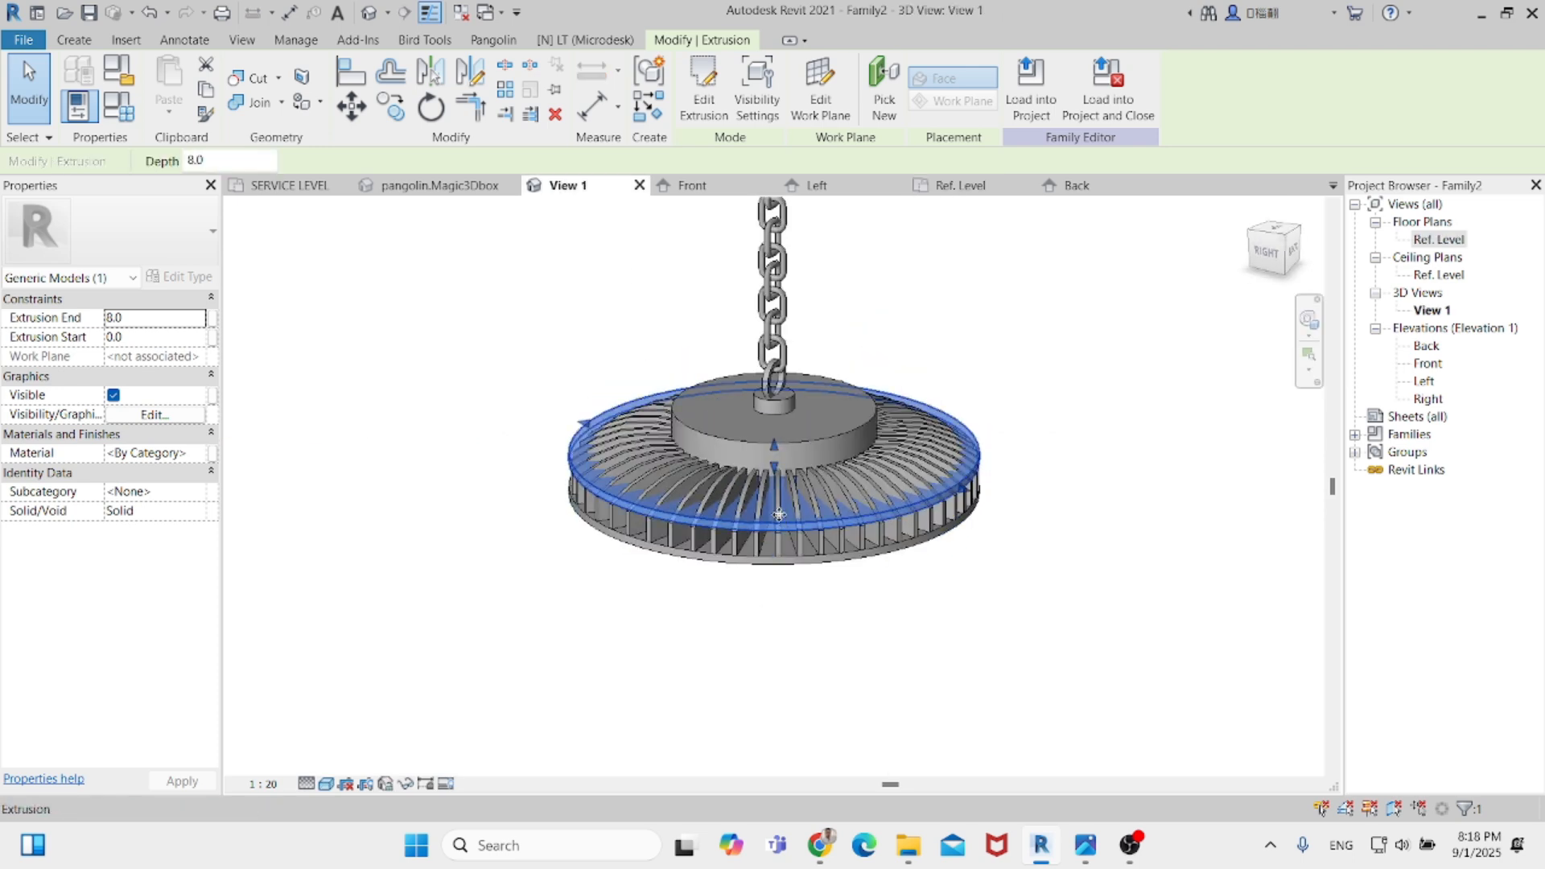
left_click(708, 100)
left_click(866, 399)
left_click(815, 485)
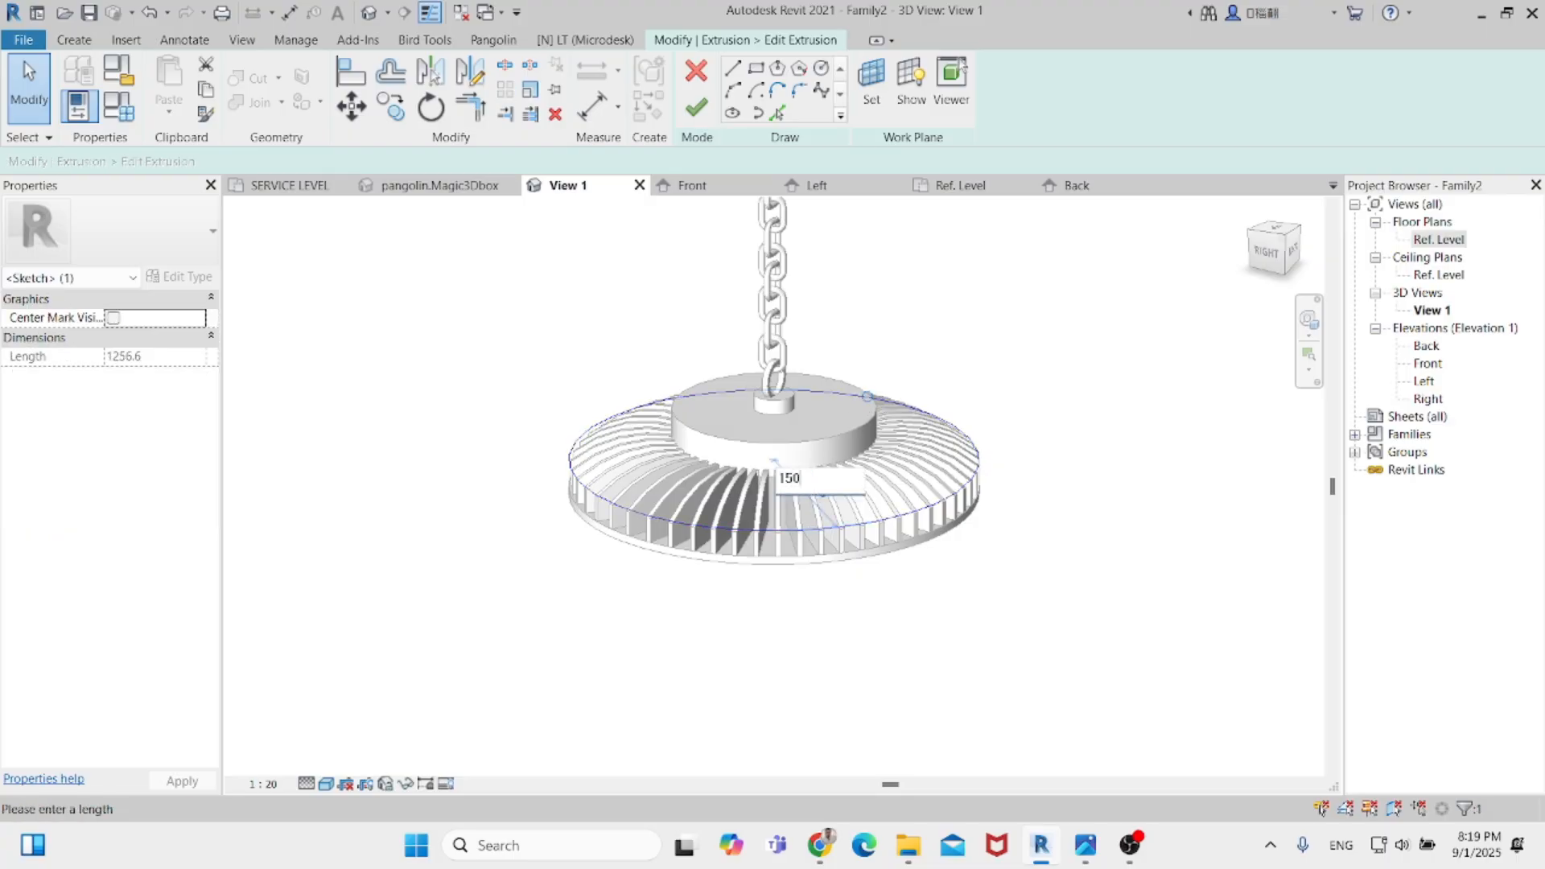
left_click(697, 104)
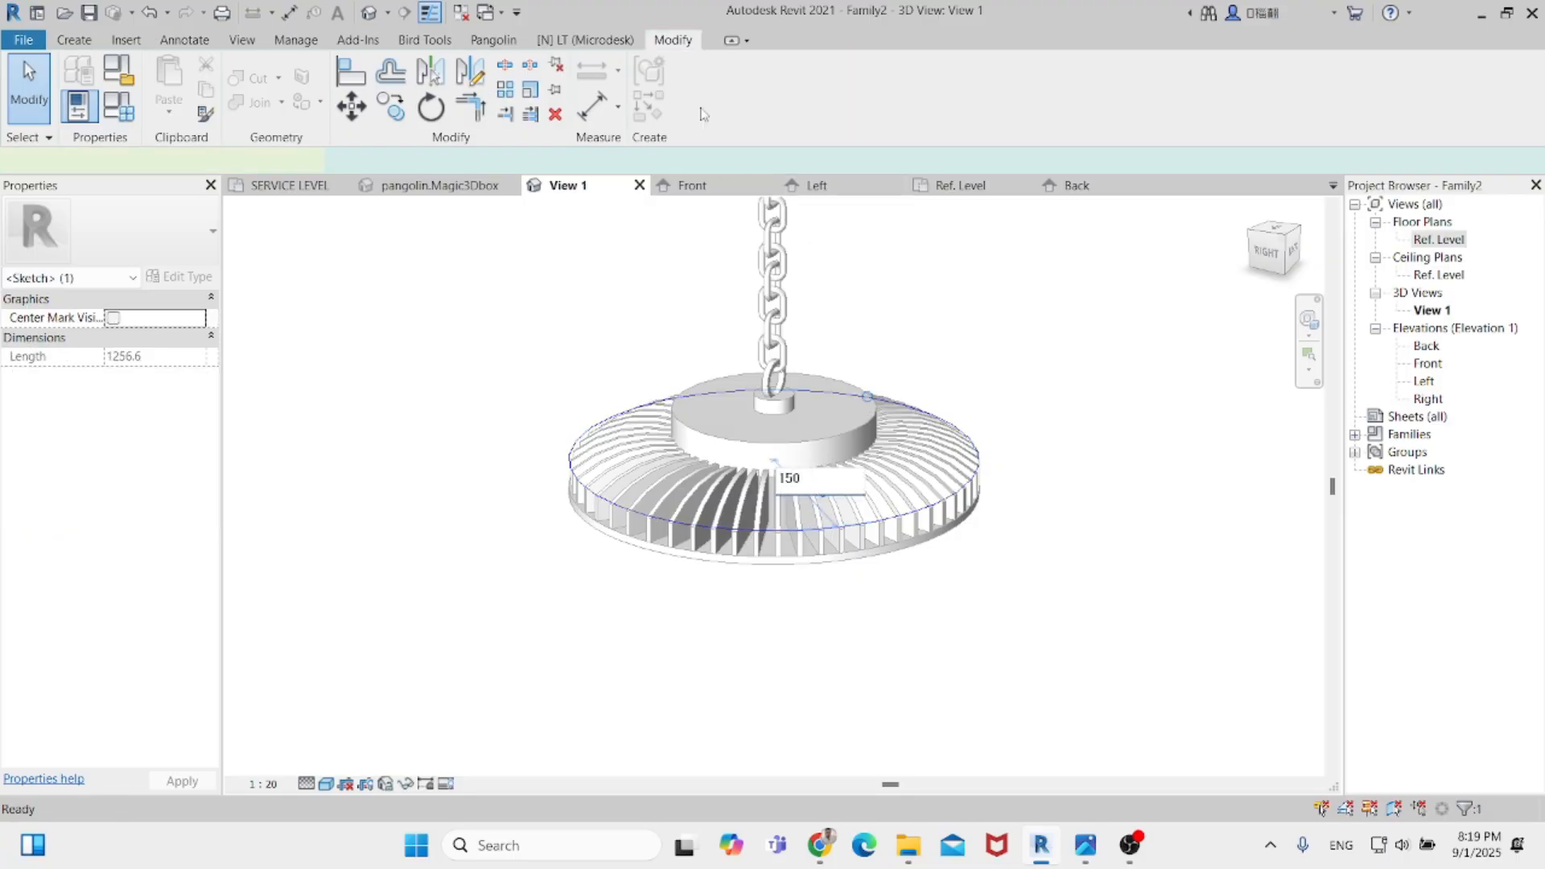
Edit the copied plate's extrusion from the Top orientation, set its circle radius to 150 mm, and finish the sketch.
middle_click_drag(845, 327, 1089, 565, "shift")
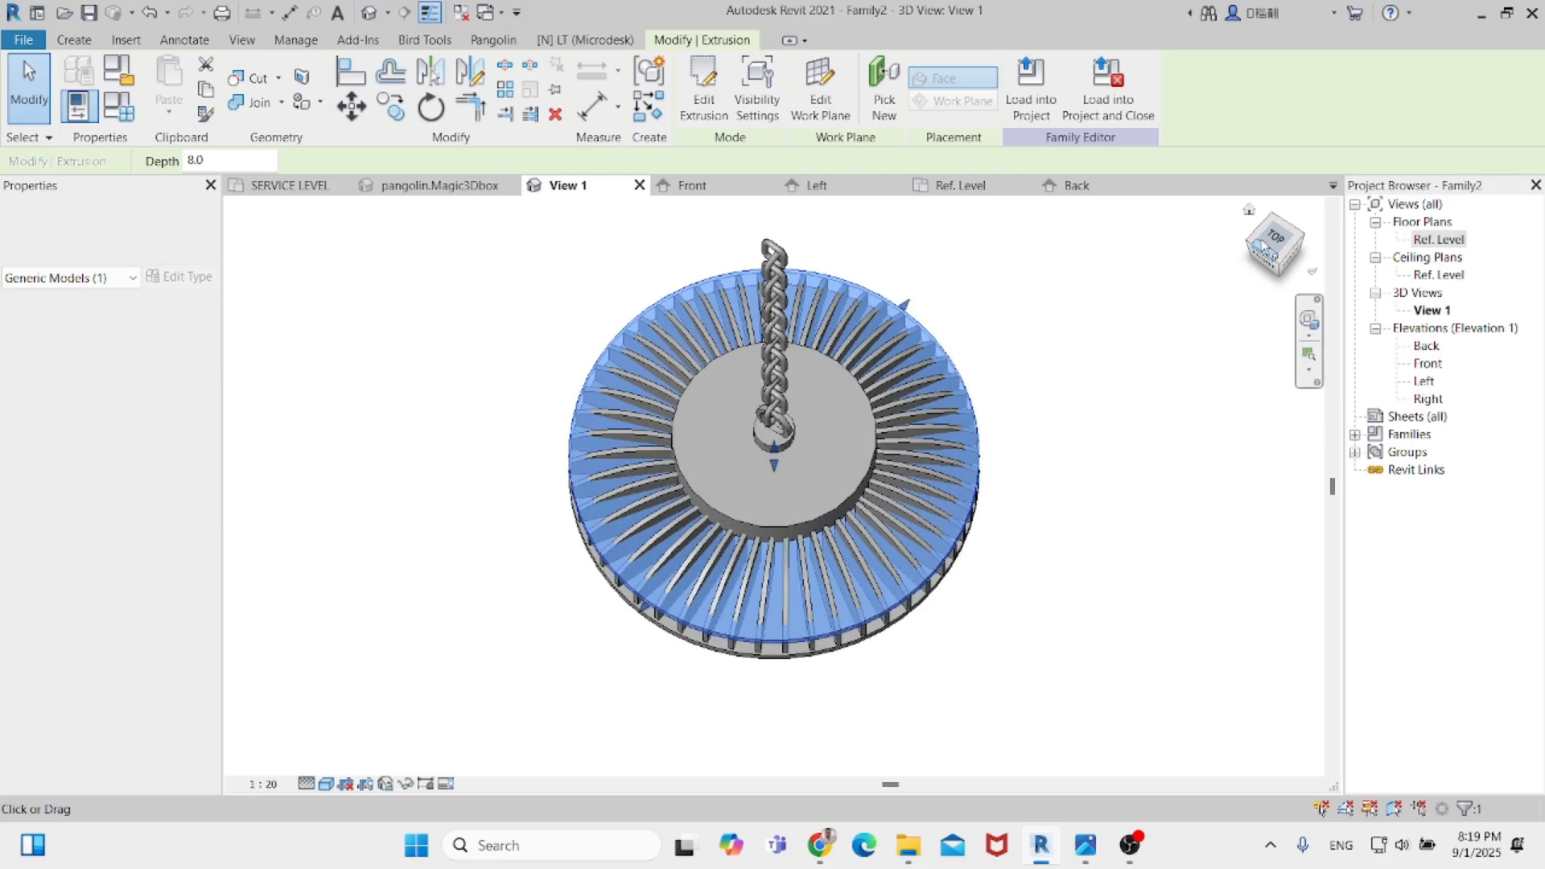
left_click(1275, 240)
left_click(704, 93)
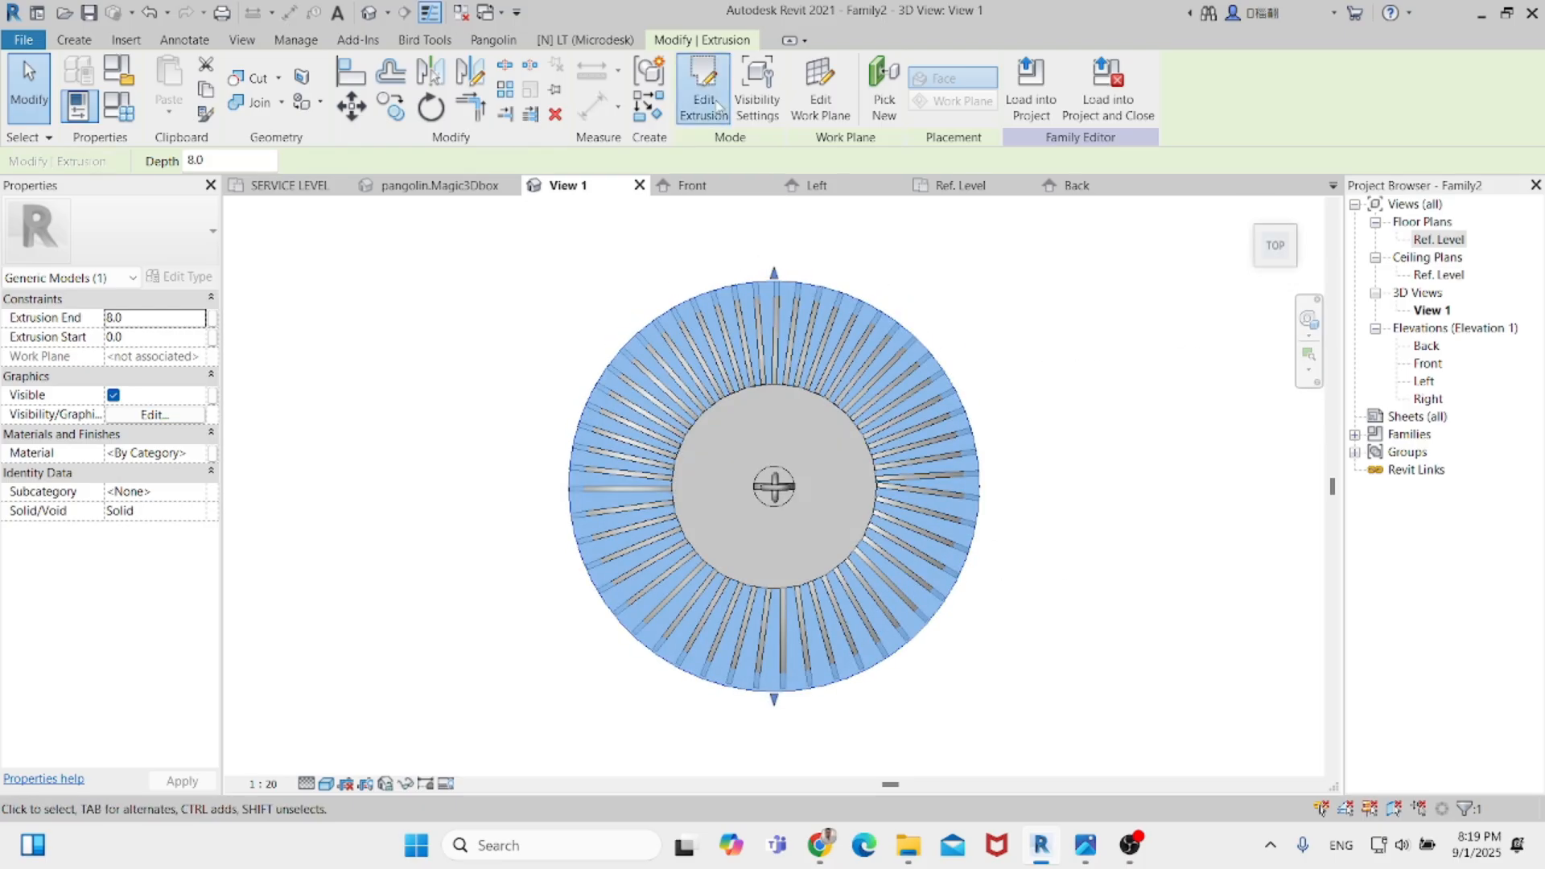
left_click(796, 285)
left_click(839, 403)
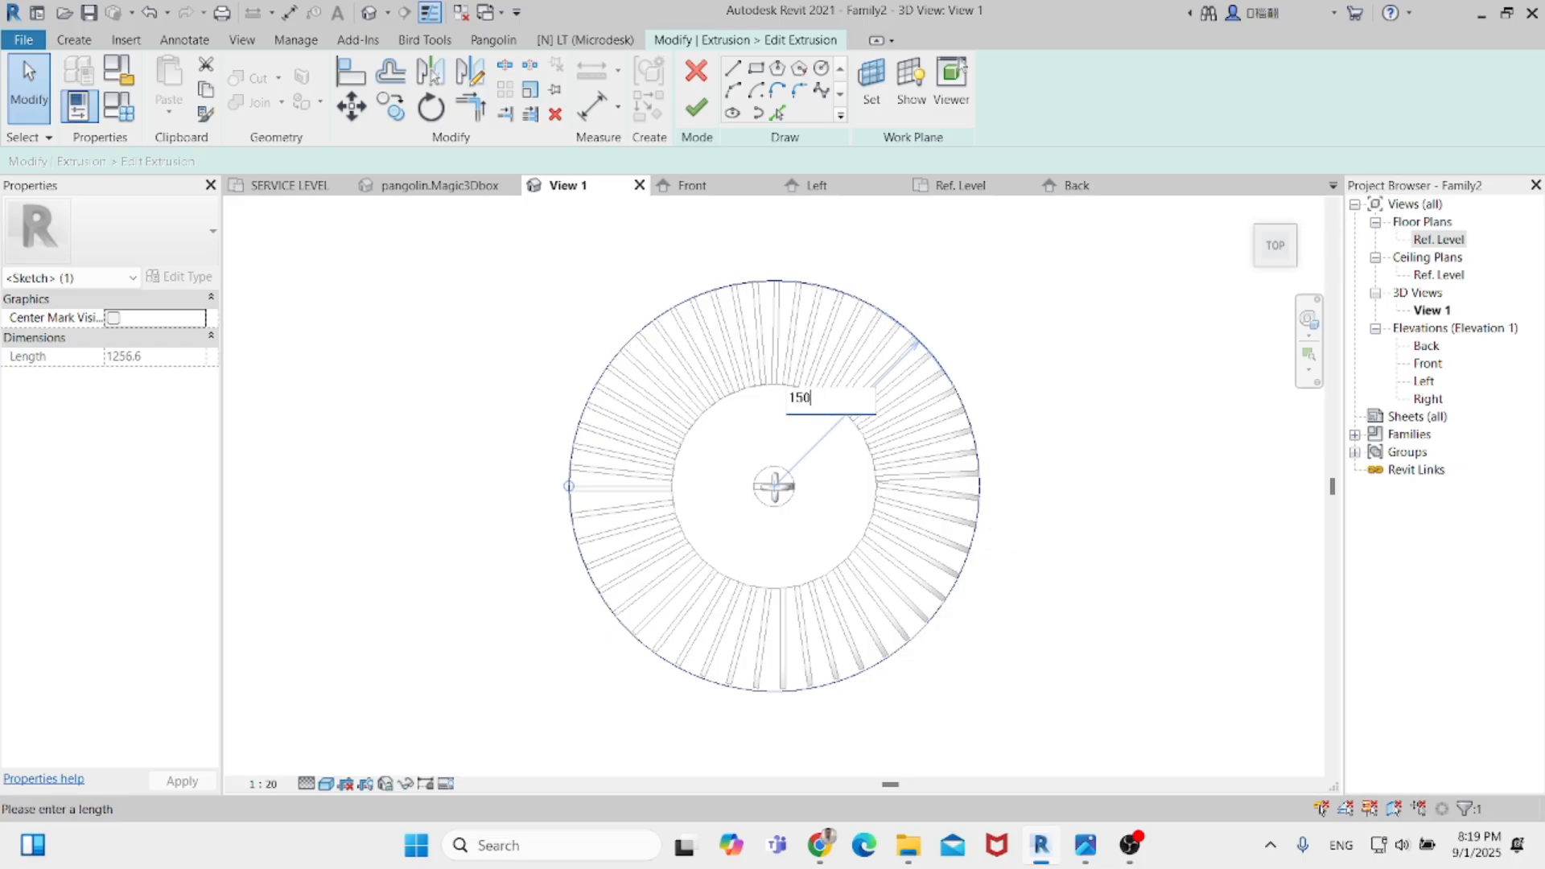
type("150")
key("Return")
left_click(697, 107)
middle_click_drag(791, 334, 1063, 604, "shift")
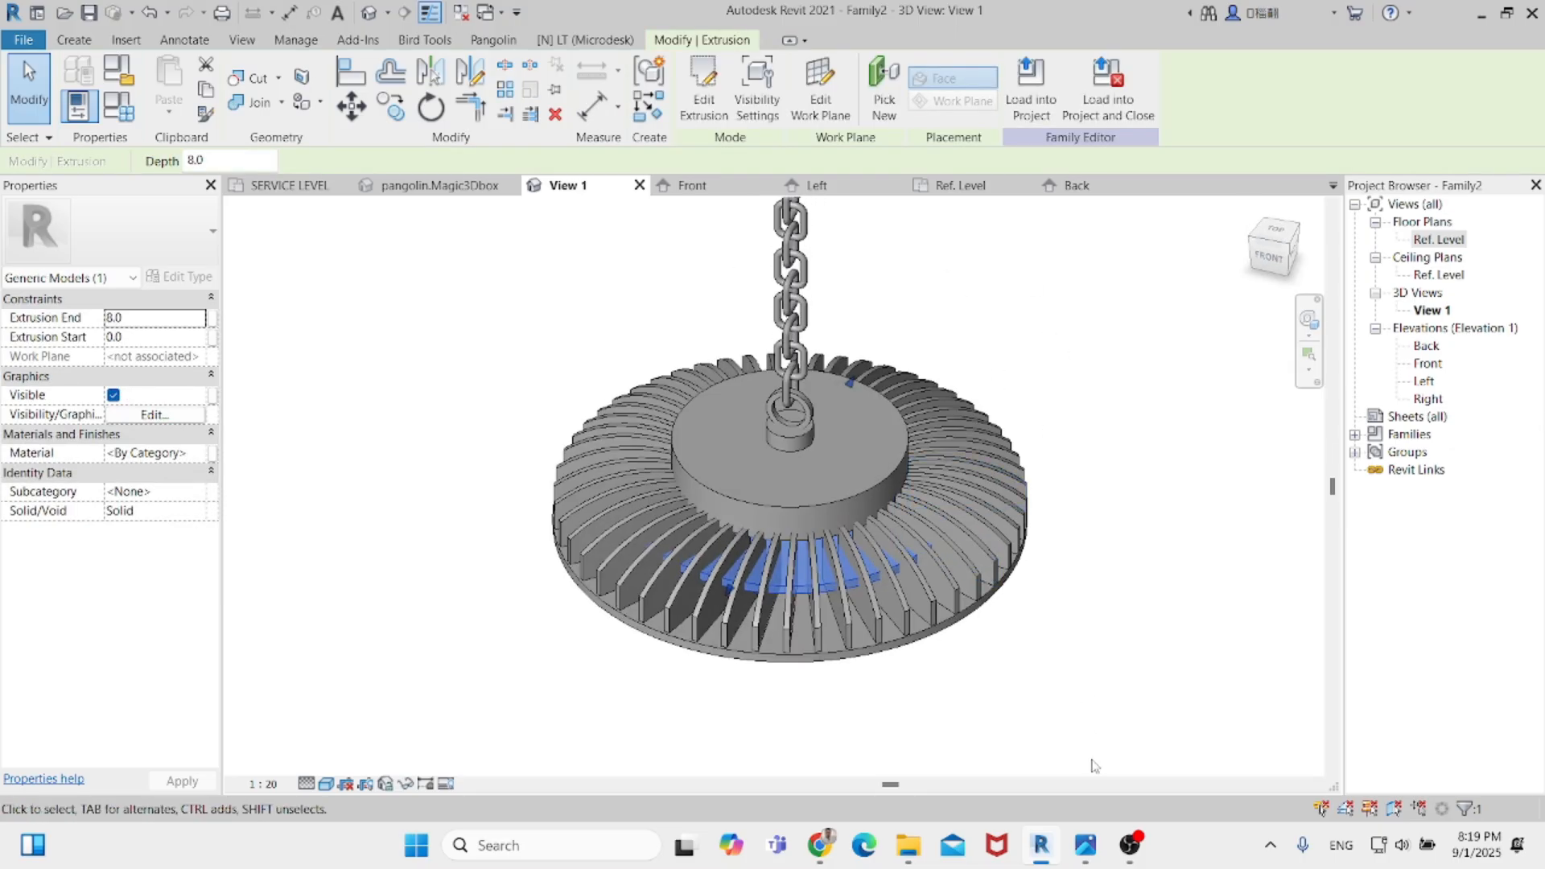
Examine the reference photo of the pendant light and return to the Ref. Level plan.
mouse_move(1086, 856)
left_click(1166, 766)
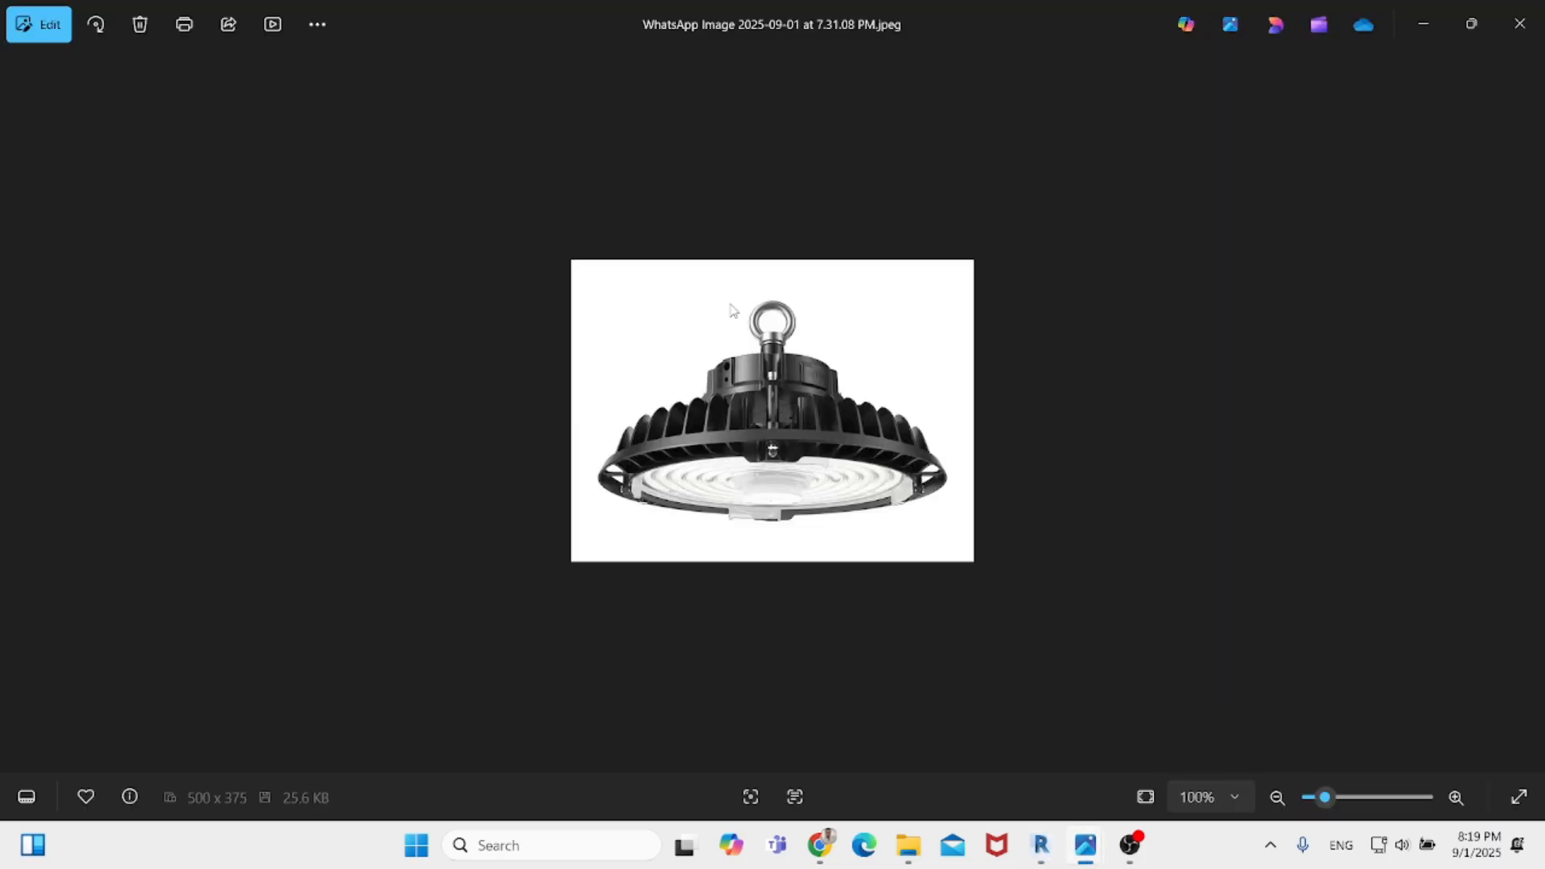
left_click(1423, 24)
mouse_move(857, 462)
middle_mouse_down("shift")
mouse_move(900, 524)
mouse_move(862, 456)
middle_mouse_up("shift")
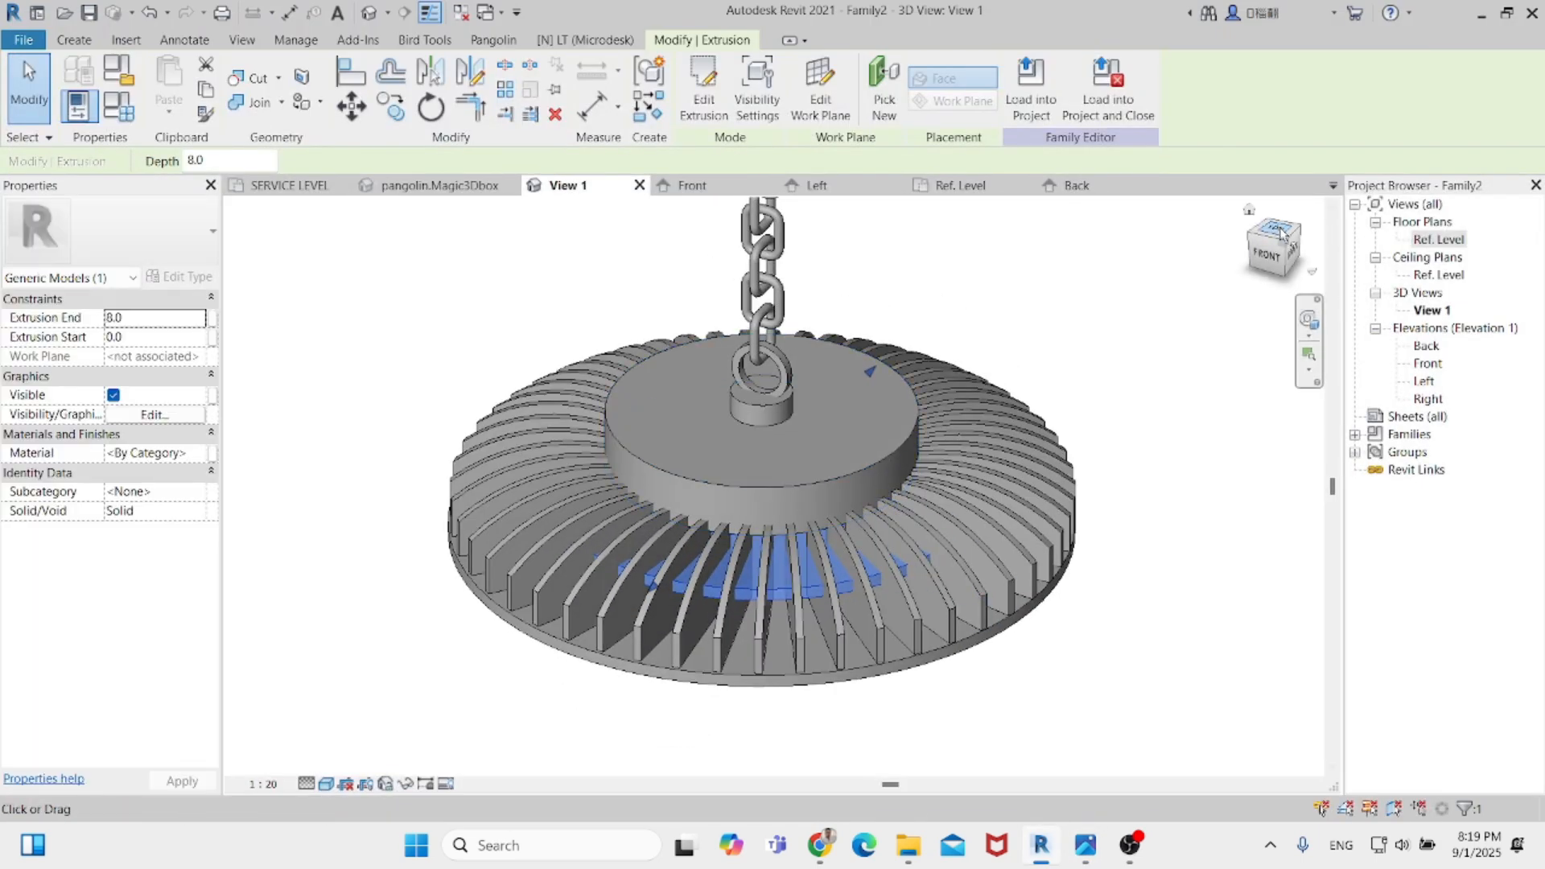
left_click(1442, 241)
double_click(1443, 240)
scroll(805, 419, "up", 4)
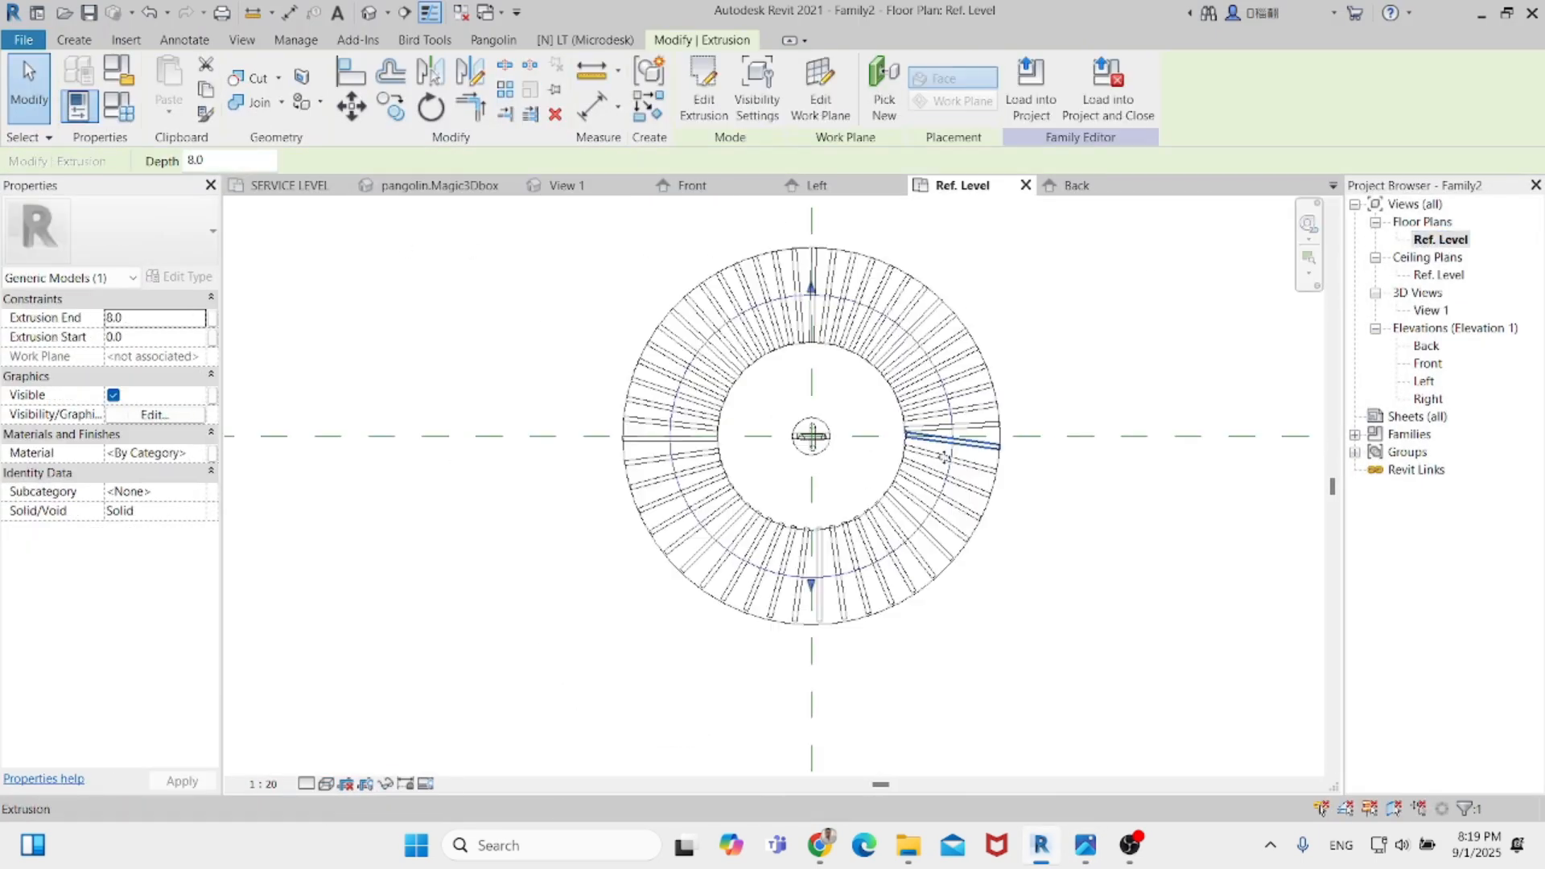
Create an extrusion from a circle of about 8.7 mm radius, centred on the vertical centre line just inside the hub's lower rim.
left_click(74, 40)
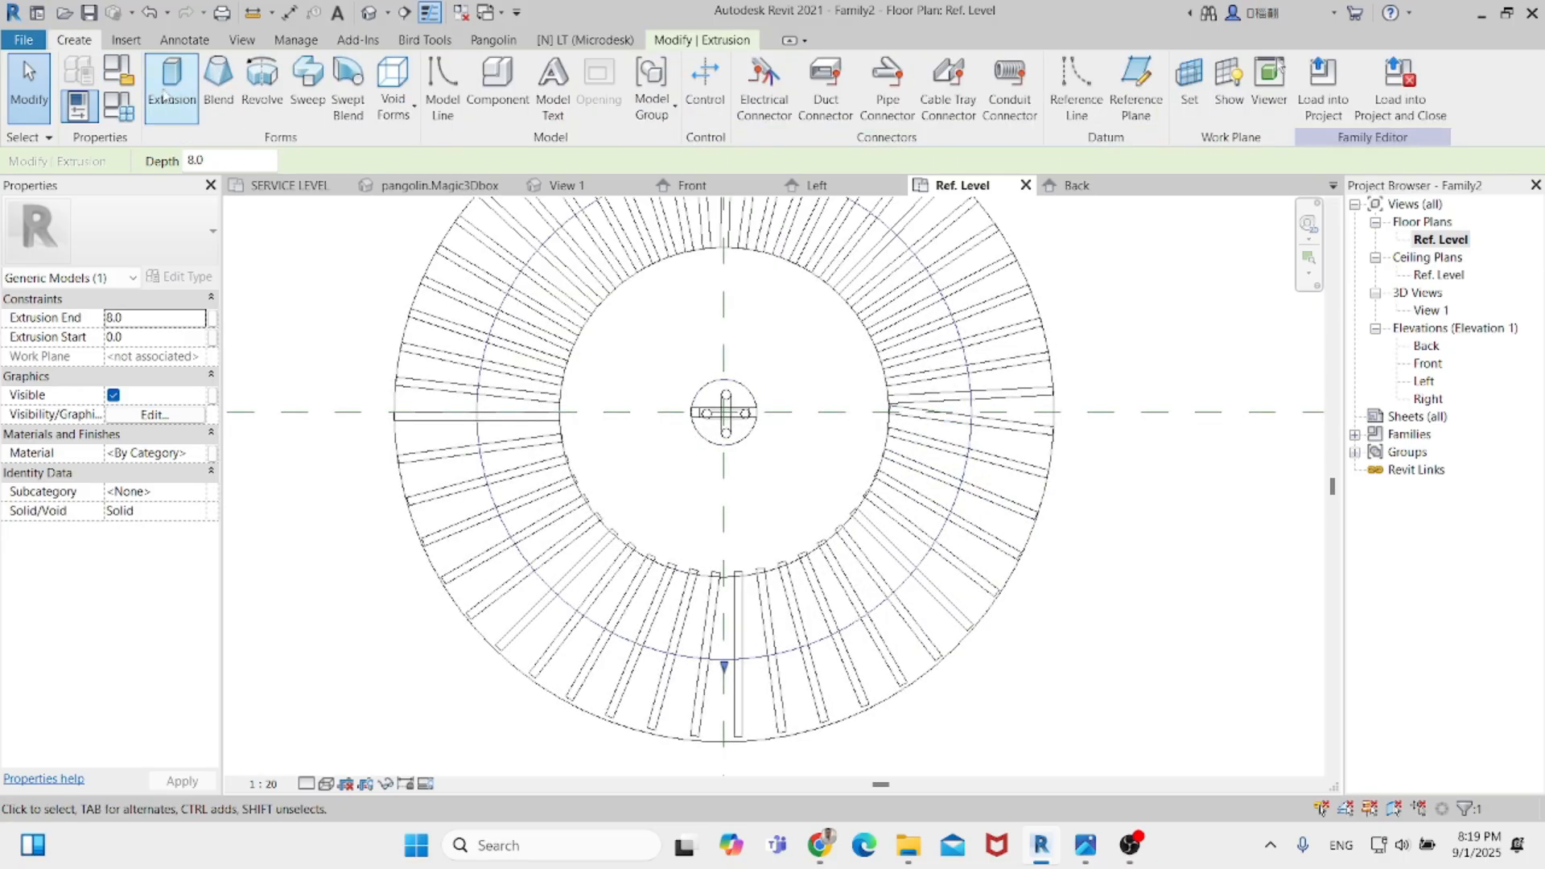
left_click(170, 85)
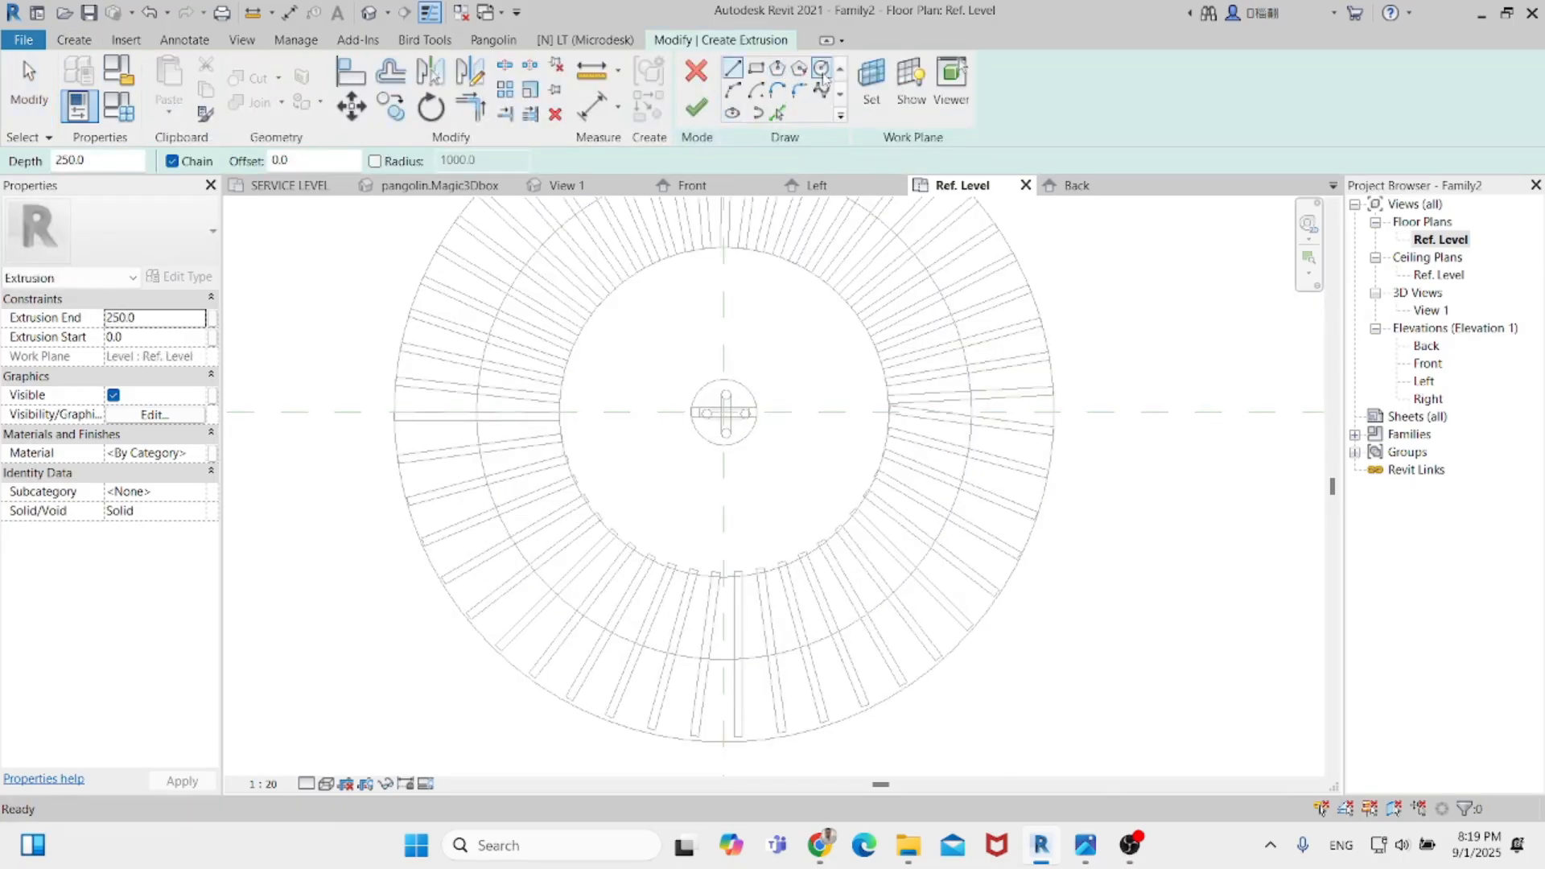
left_click(821, 69)
scroll(805, 531, "up", 3)
left_click(706, 566)
scroll(706, 566, "up", 2)
scroll(708, 565, "up", 1)
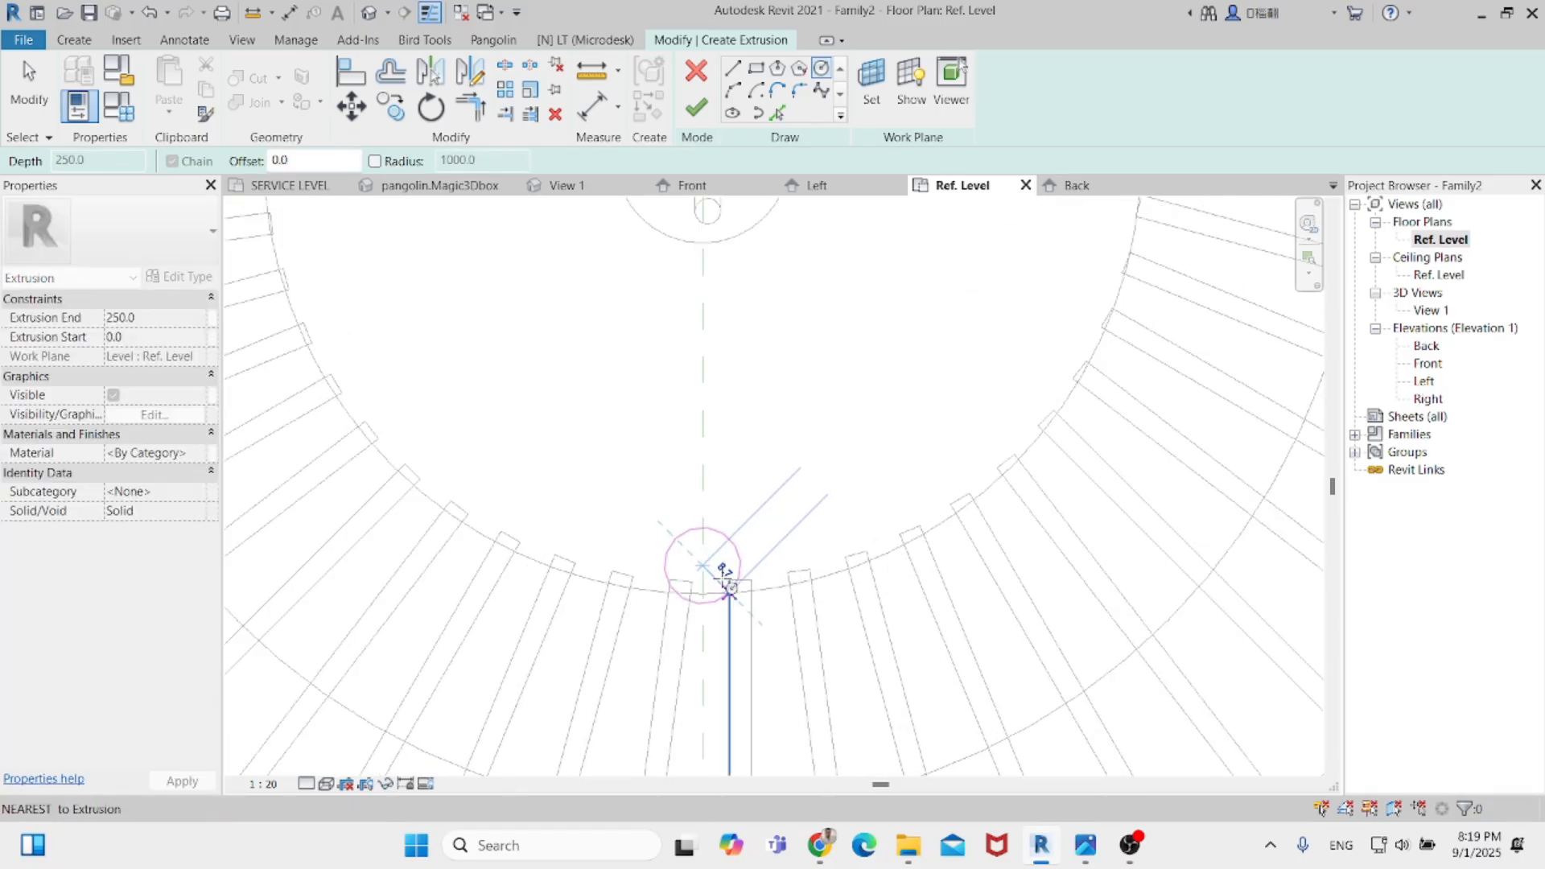
left_click(728, 585)
key("Escape")
scroll(757, 539, "down", 3)
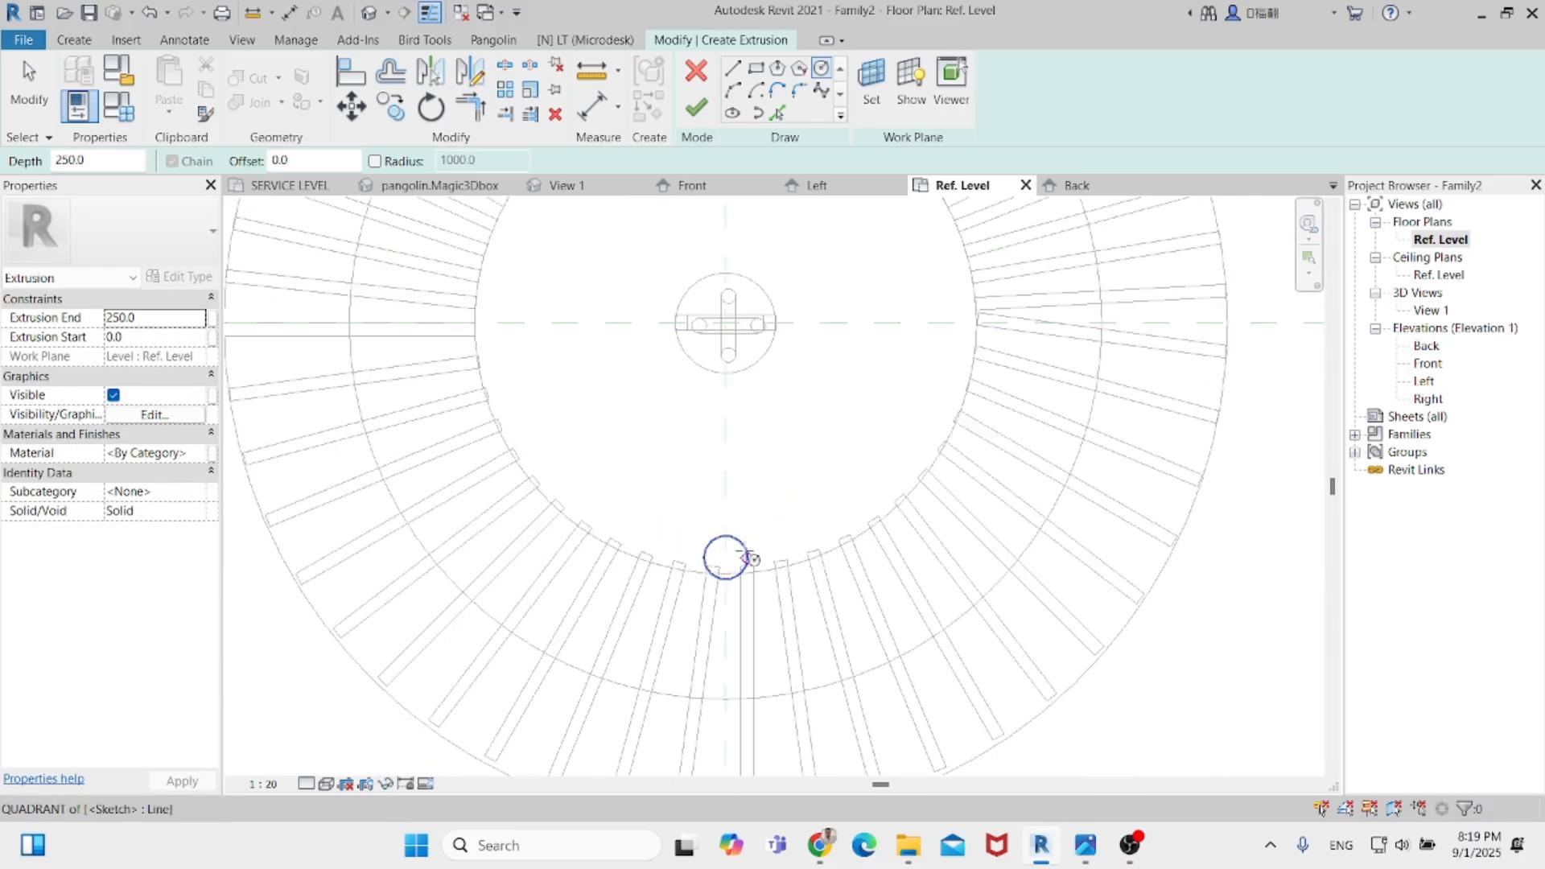
scroll(748, 491, "down", 1)
left_click(697, 107)
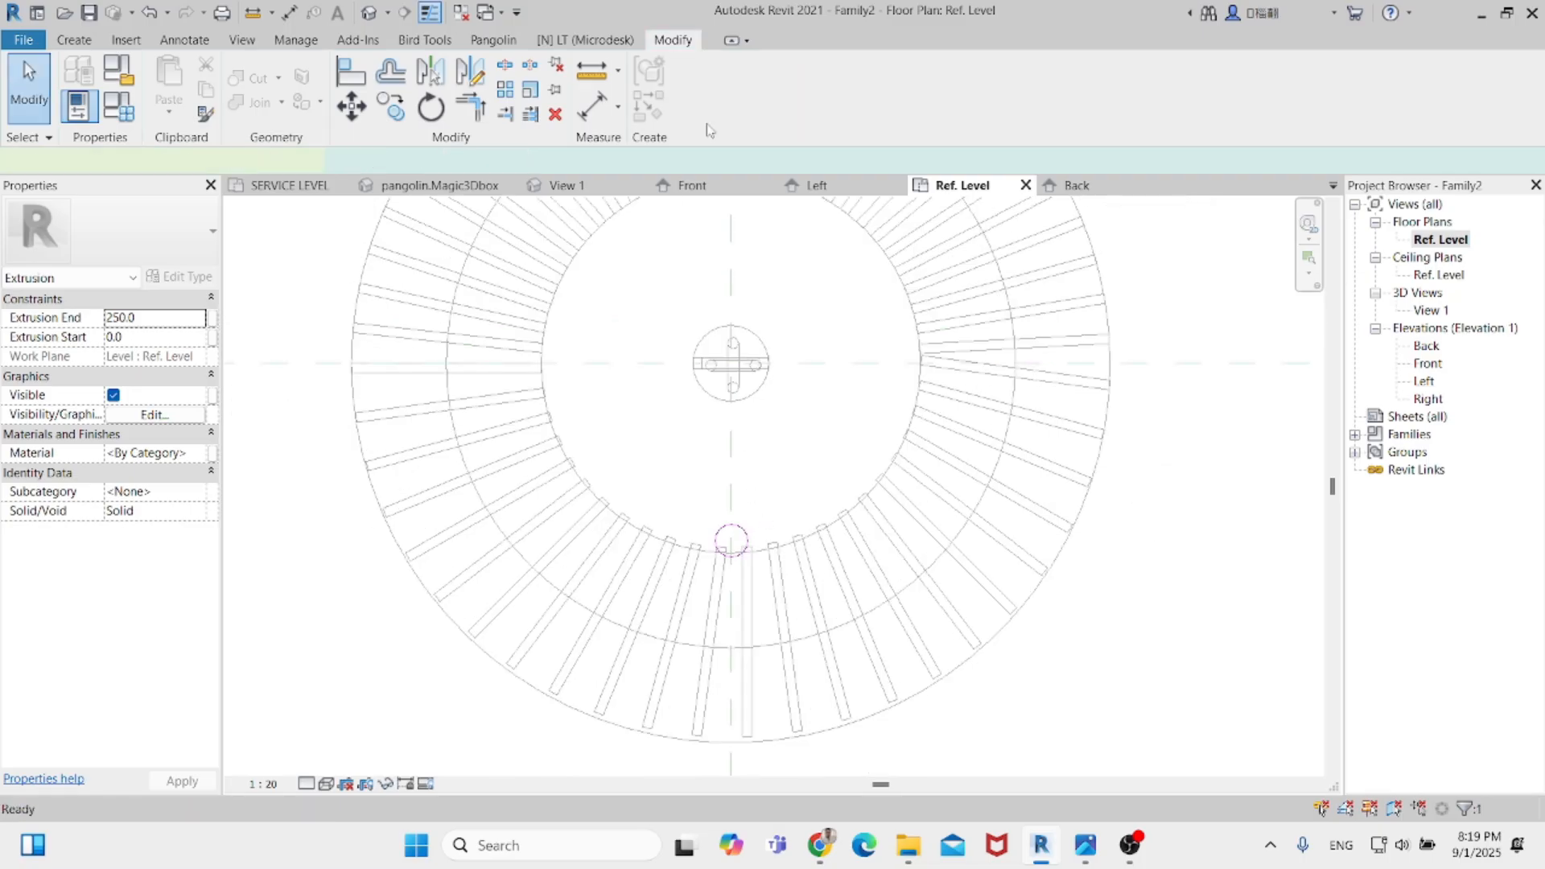
Shorten the small cylinder in the 3D view's Front orientation to an extrusion end of about 89.2 mm.
key("ctrl+Tab")
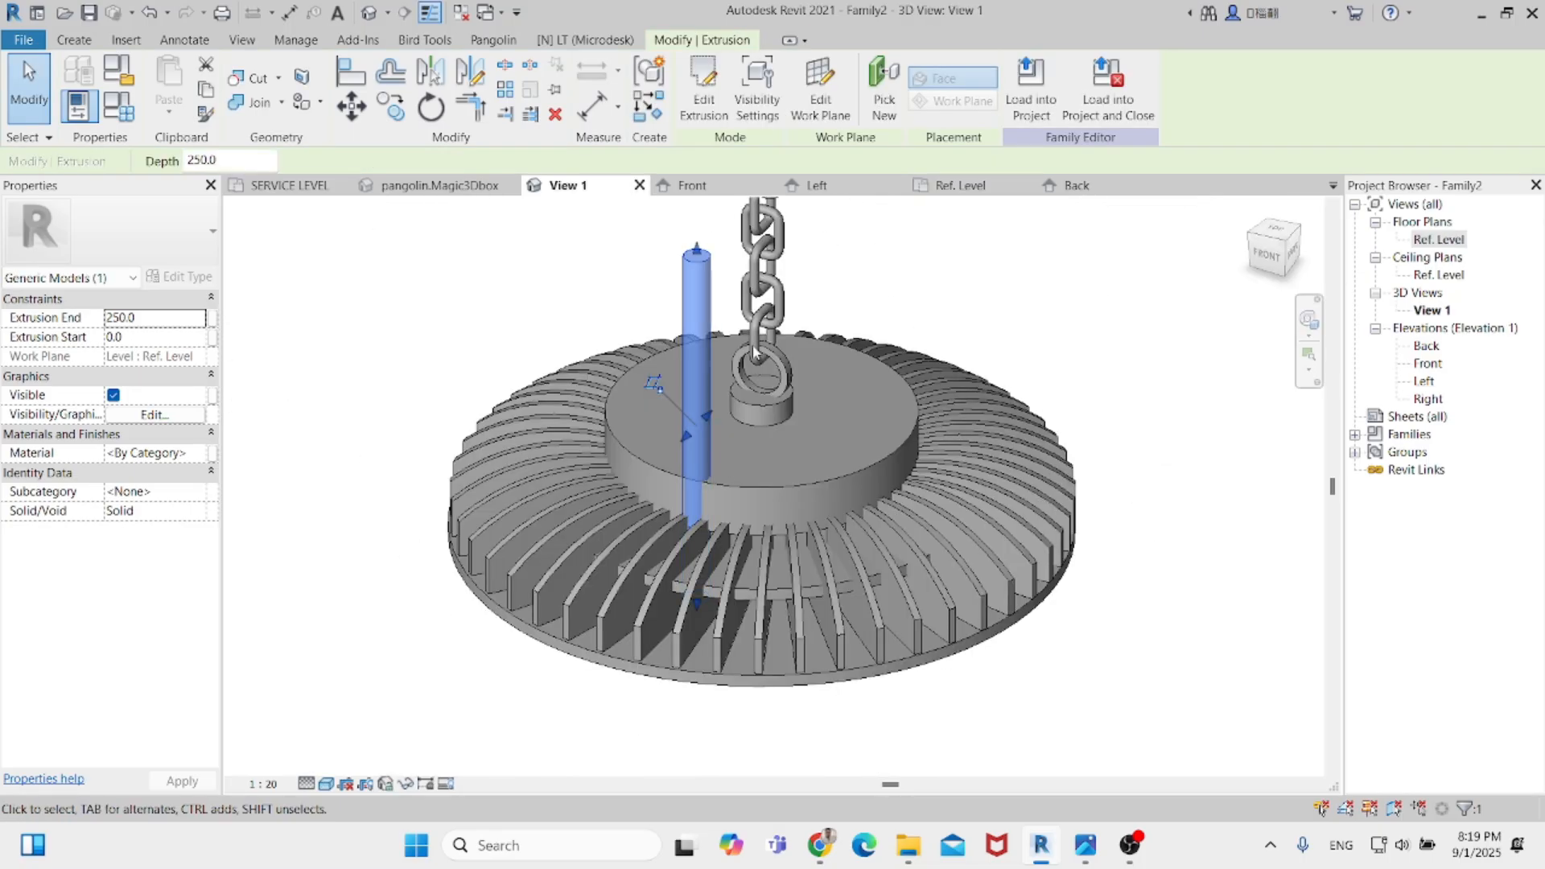
left_click(1272, 256)
scroll(814, 345, "down", 2)
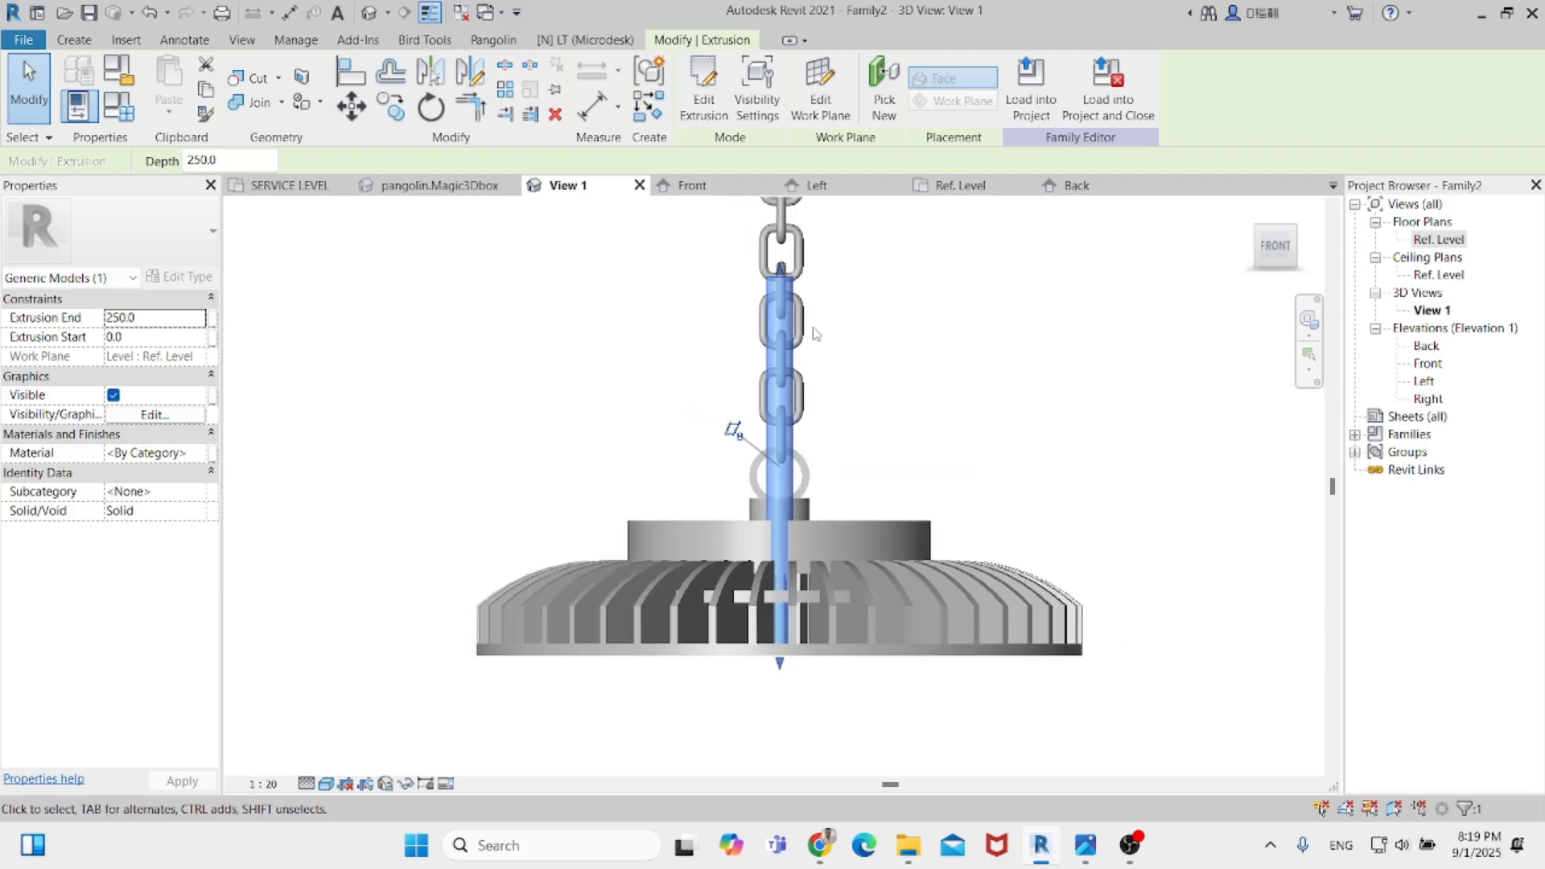
left_click_drag(781, 270, 792, 519)
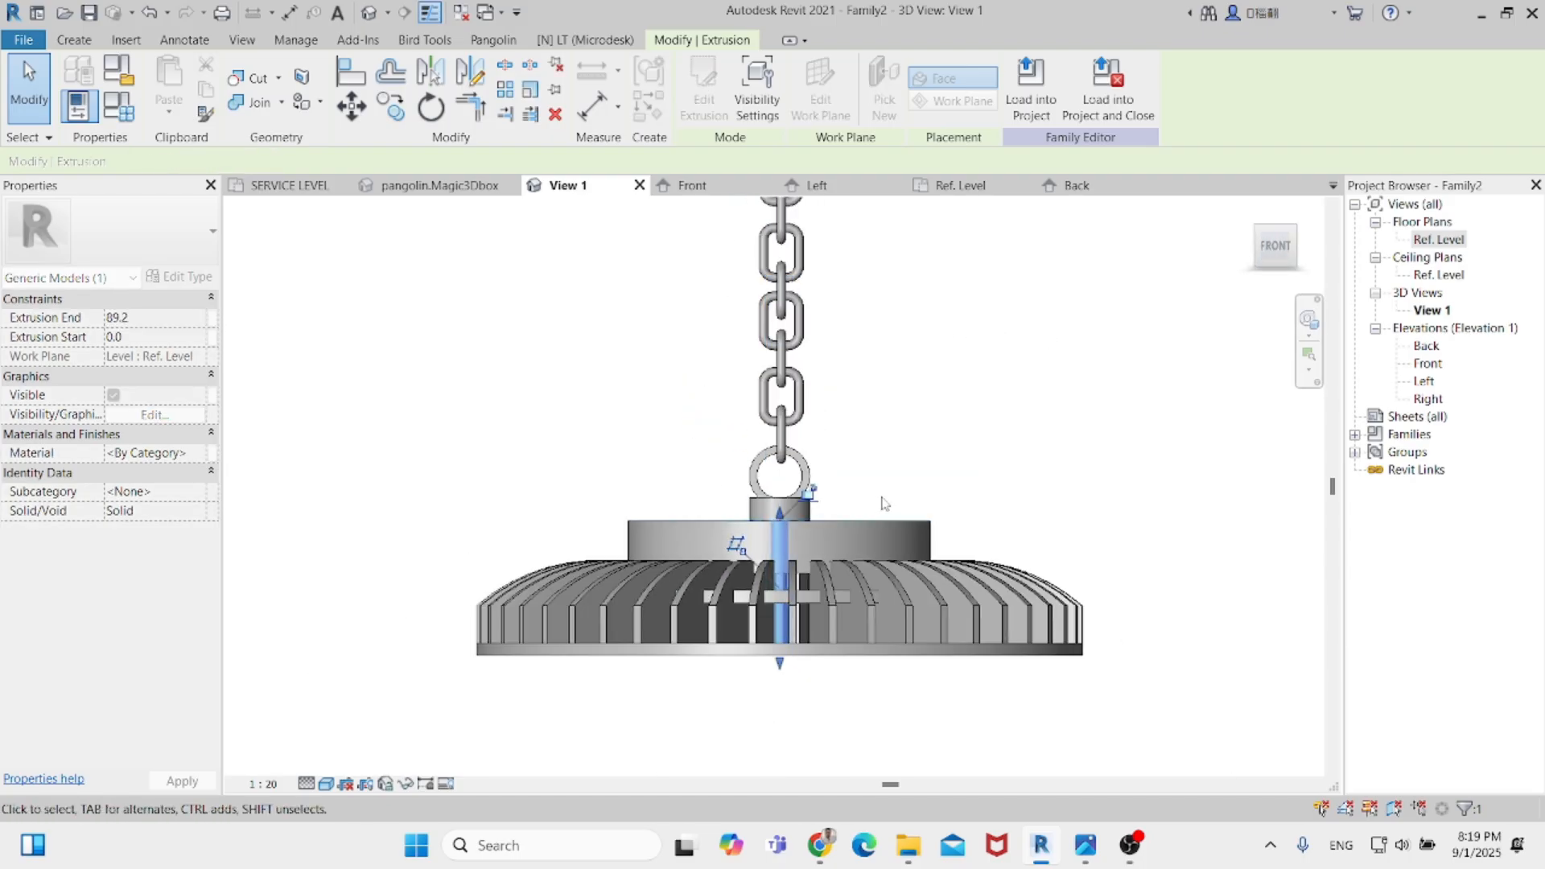
scroll(922, 473, "down", 1)
middle_click_drag(981, 420, 1248, 588, "shift")
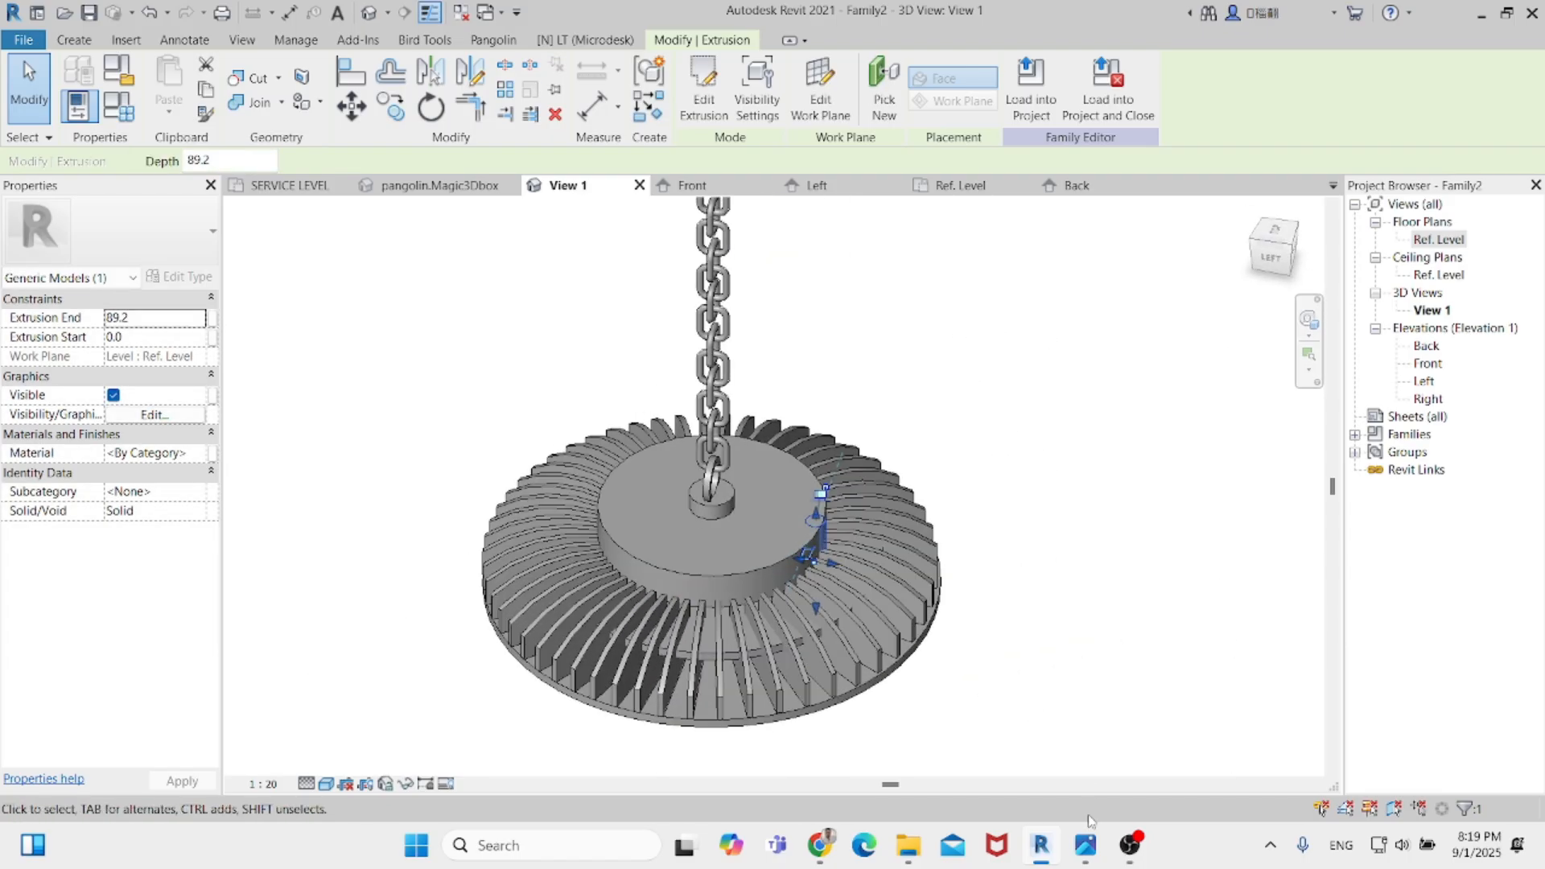
Copy the small cylinder from the Top orientation to the diametrically opposite side of the hub.
mouse_move(1086, 845)
mouse_move(1191, 736)
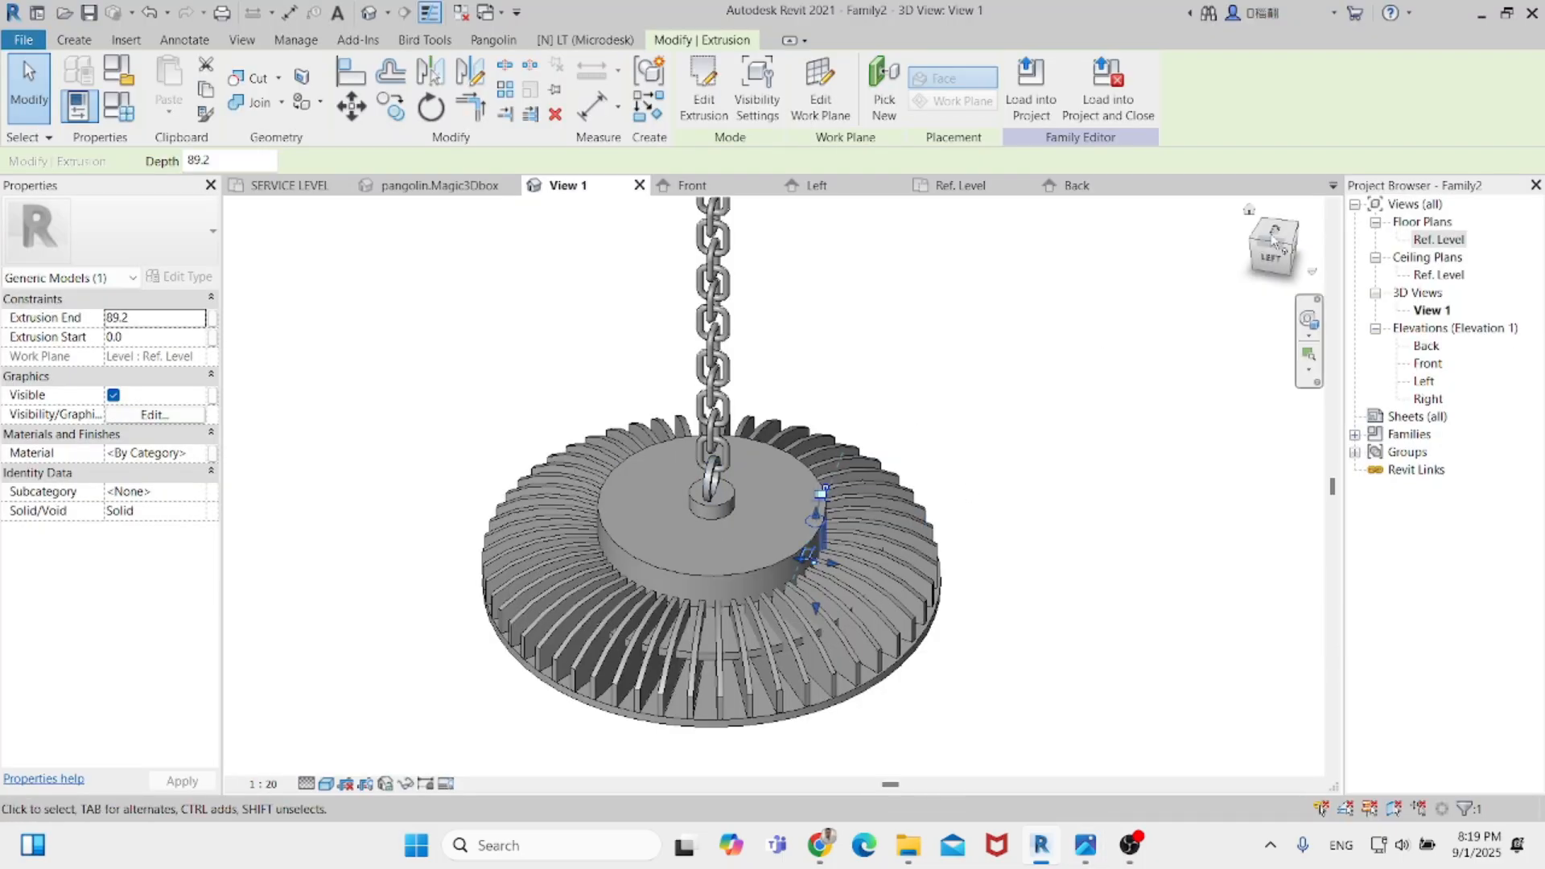
left_click(1275, 239)
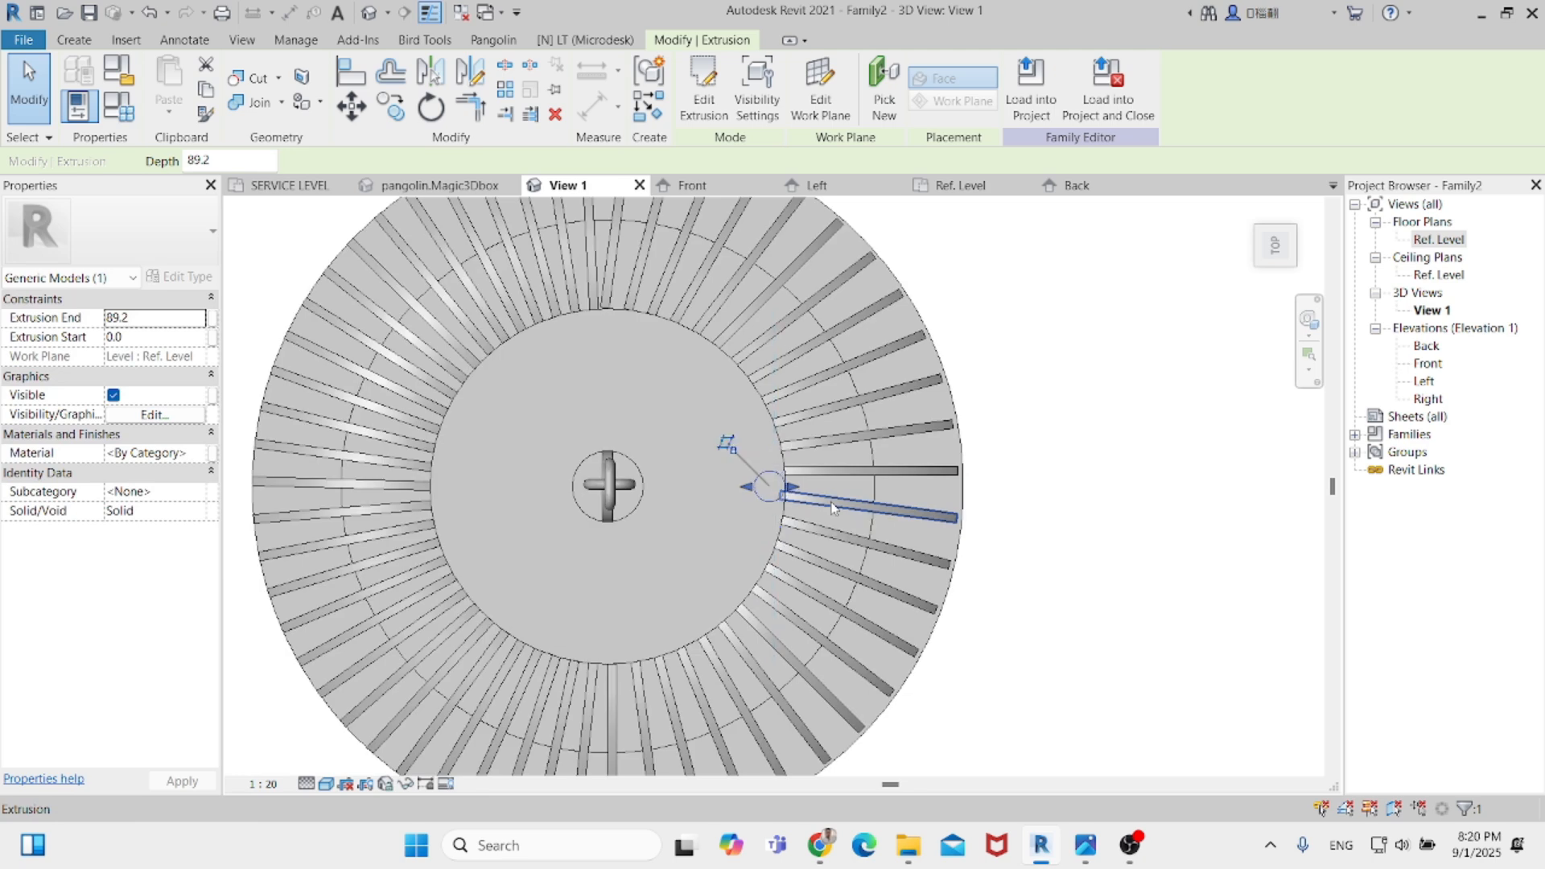
key("c")
key("o")
left_click(769, 486)
left_click(443, 483)
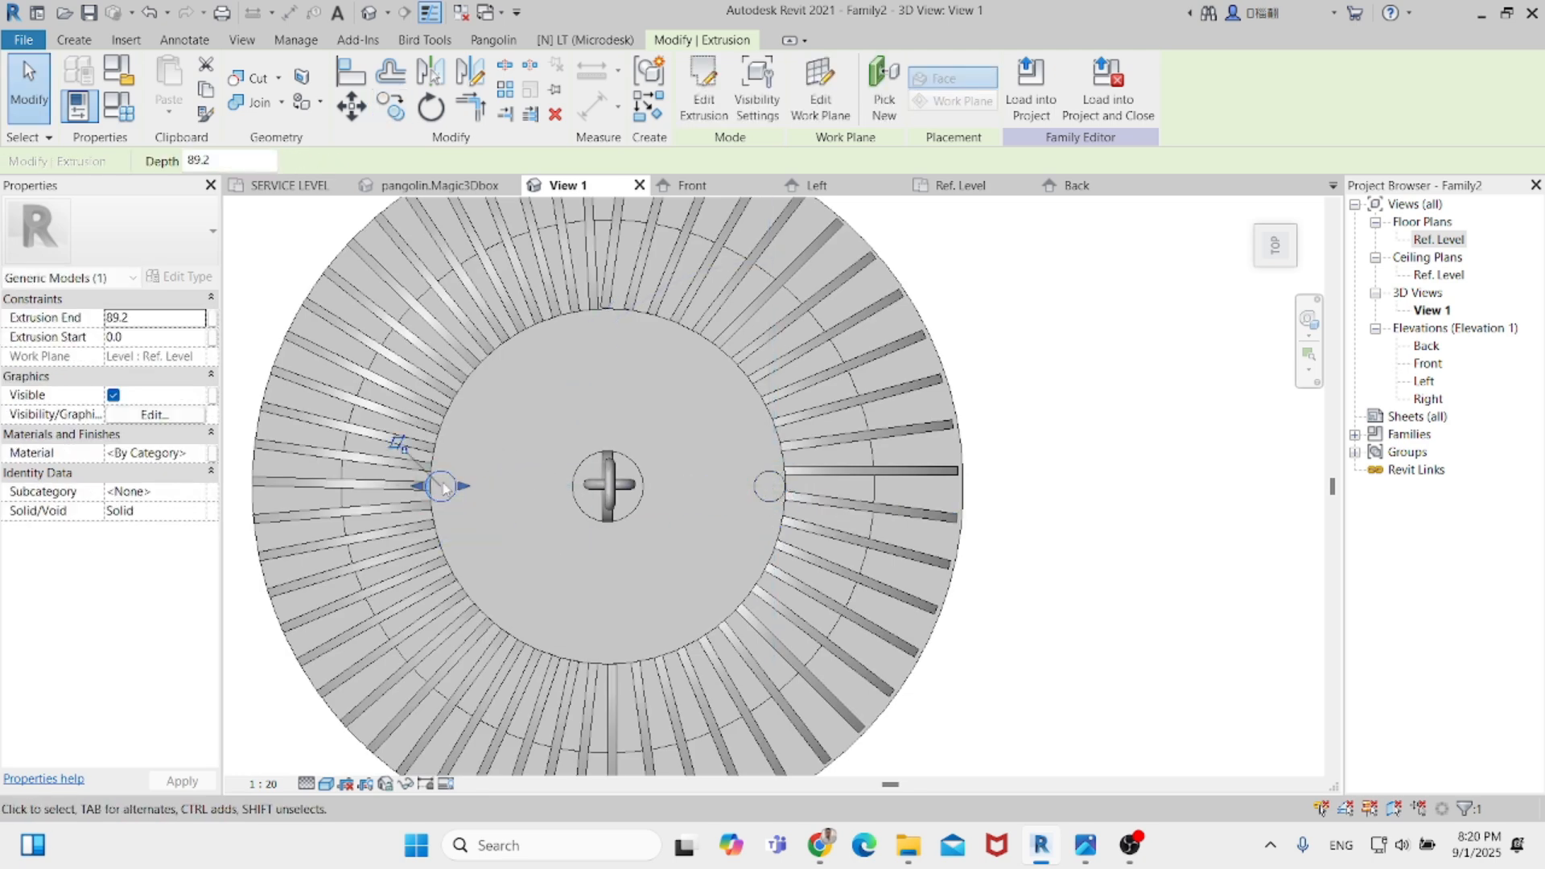
Copy the cylinder with Constrain off to the hub rim's two remaining quarter points, giving four evenly spaced cylinders.
key("c")
key("o")
left_click(292, 161)
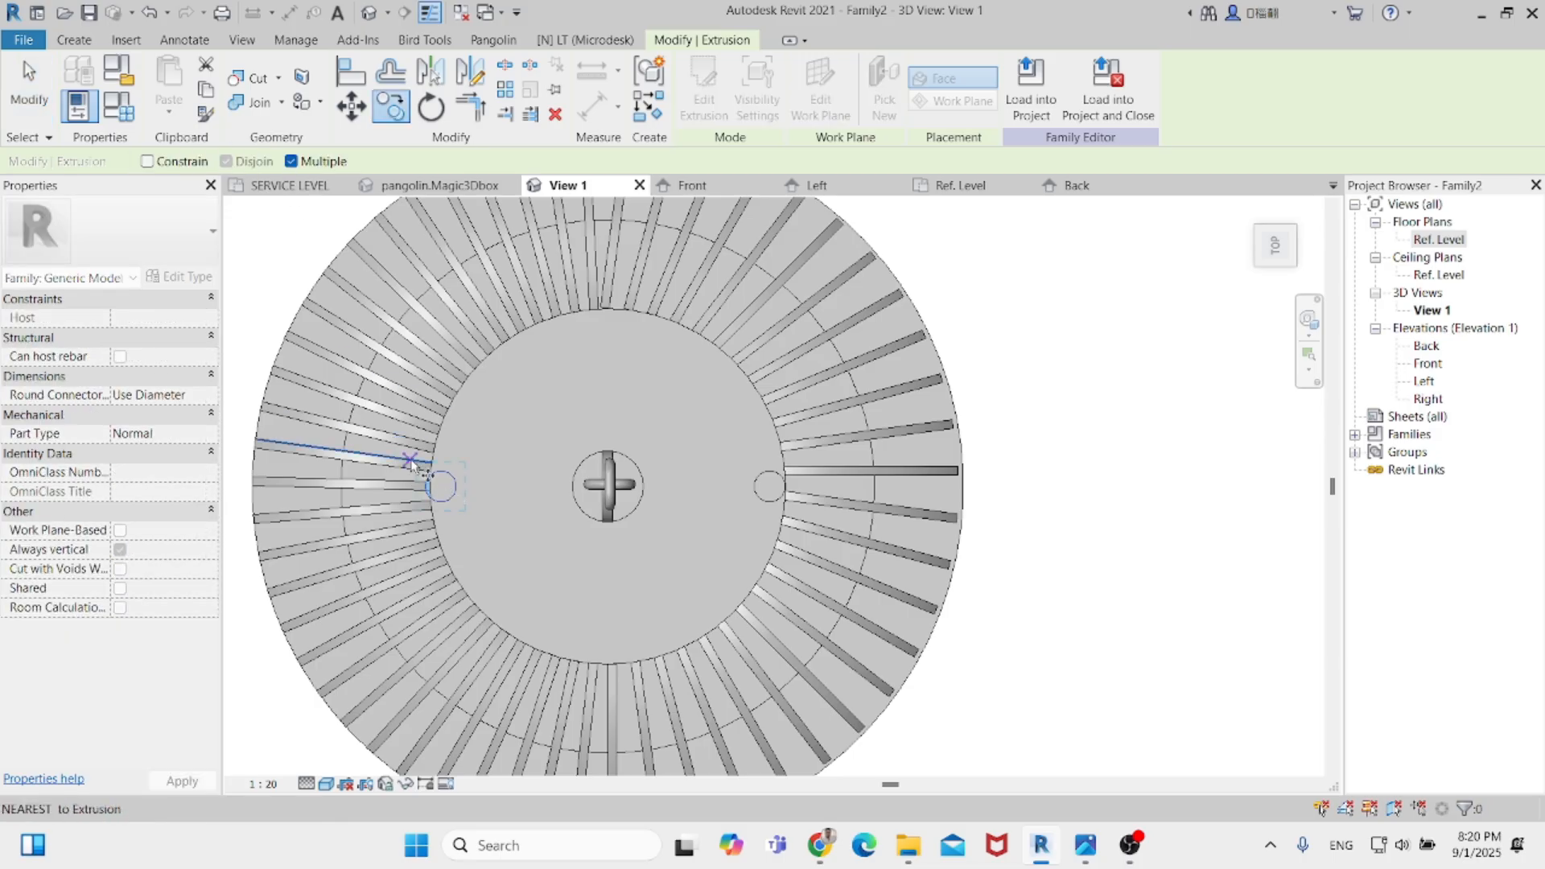
left_click(441, 486)
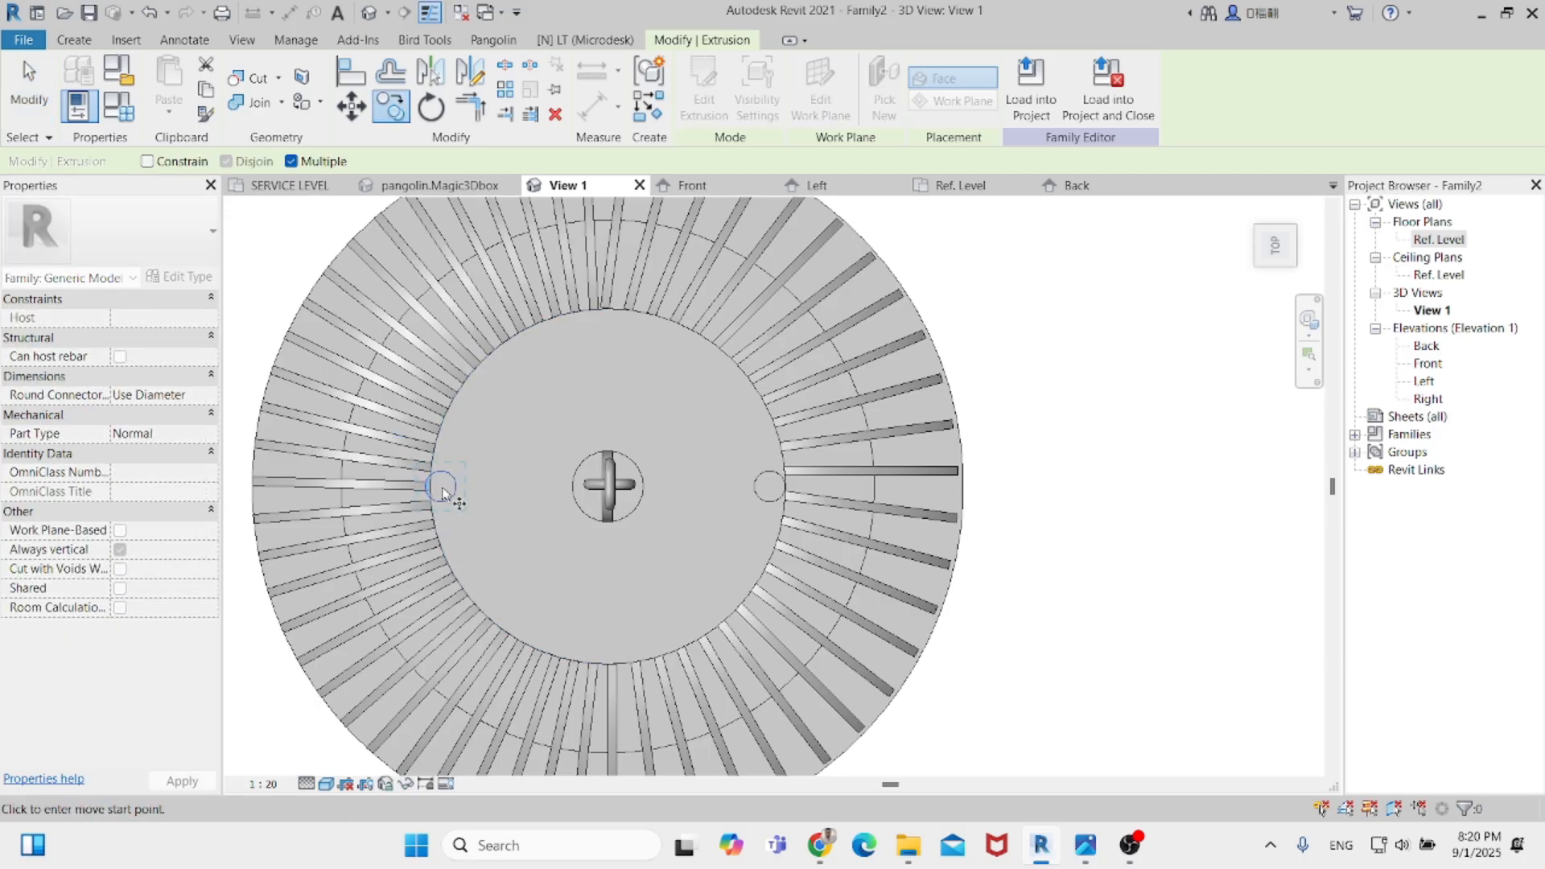
left_click(609, 317)
left_click(619, 650)
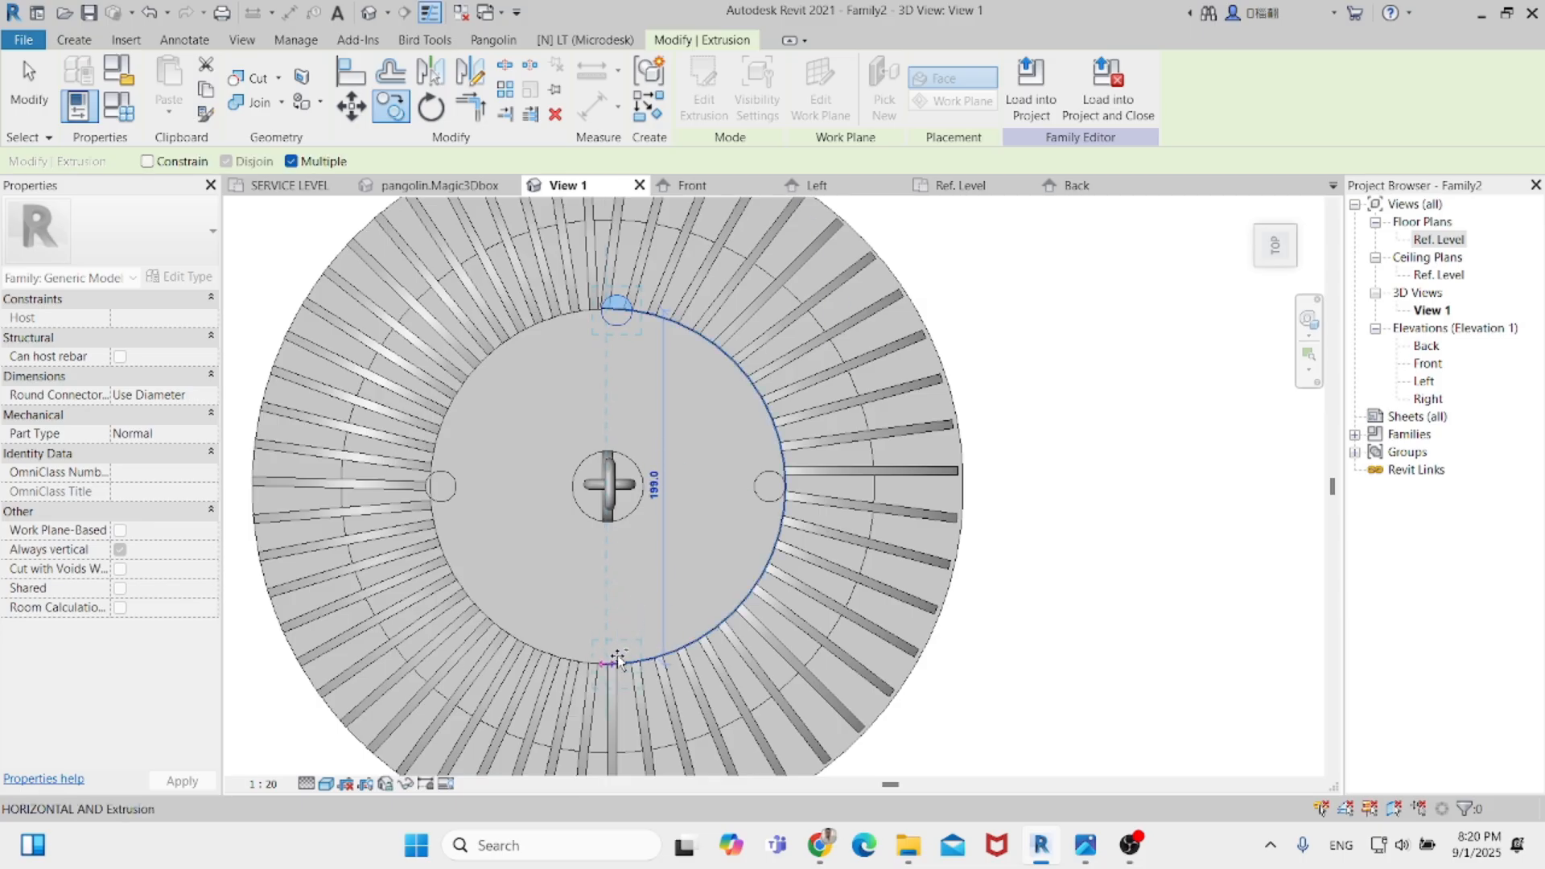
key("Escape")
key("Escape")
Examine the fixture's underside and compare it with the two reference photos of the high-bay light.
scroll(700, 562, "down", 3)
middle_click_drag(793, 622, 753, 422, "shift")
scroll(841, 708, "down", 1)
middle_click_drag(842, 710, 785, 427, "shift")
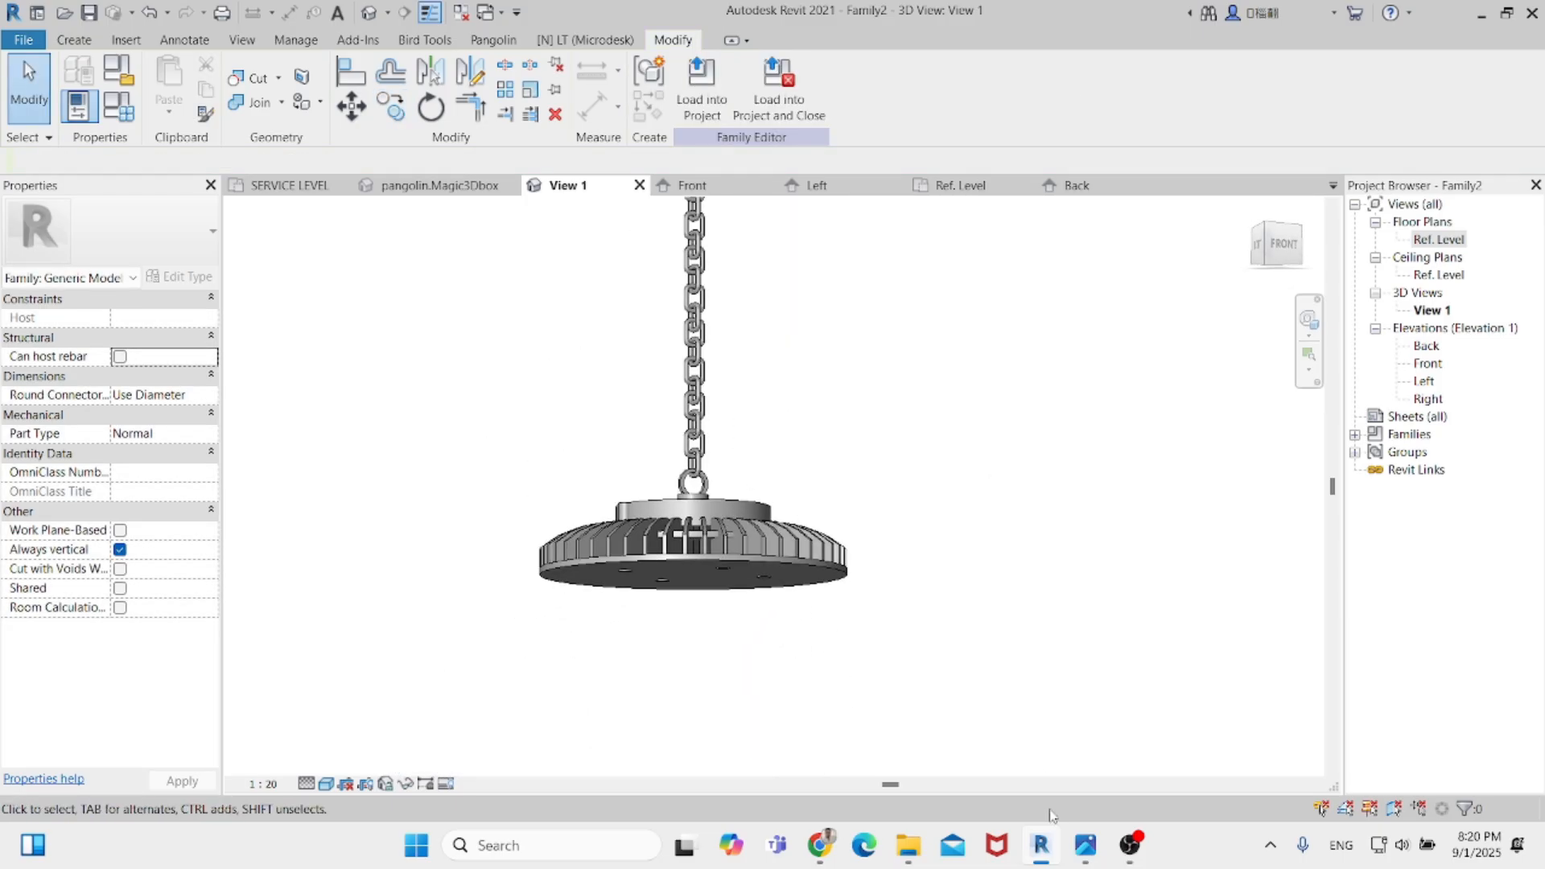
scroll(864, 684, "up", 3)
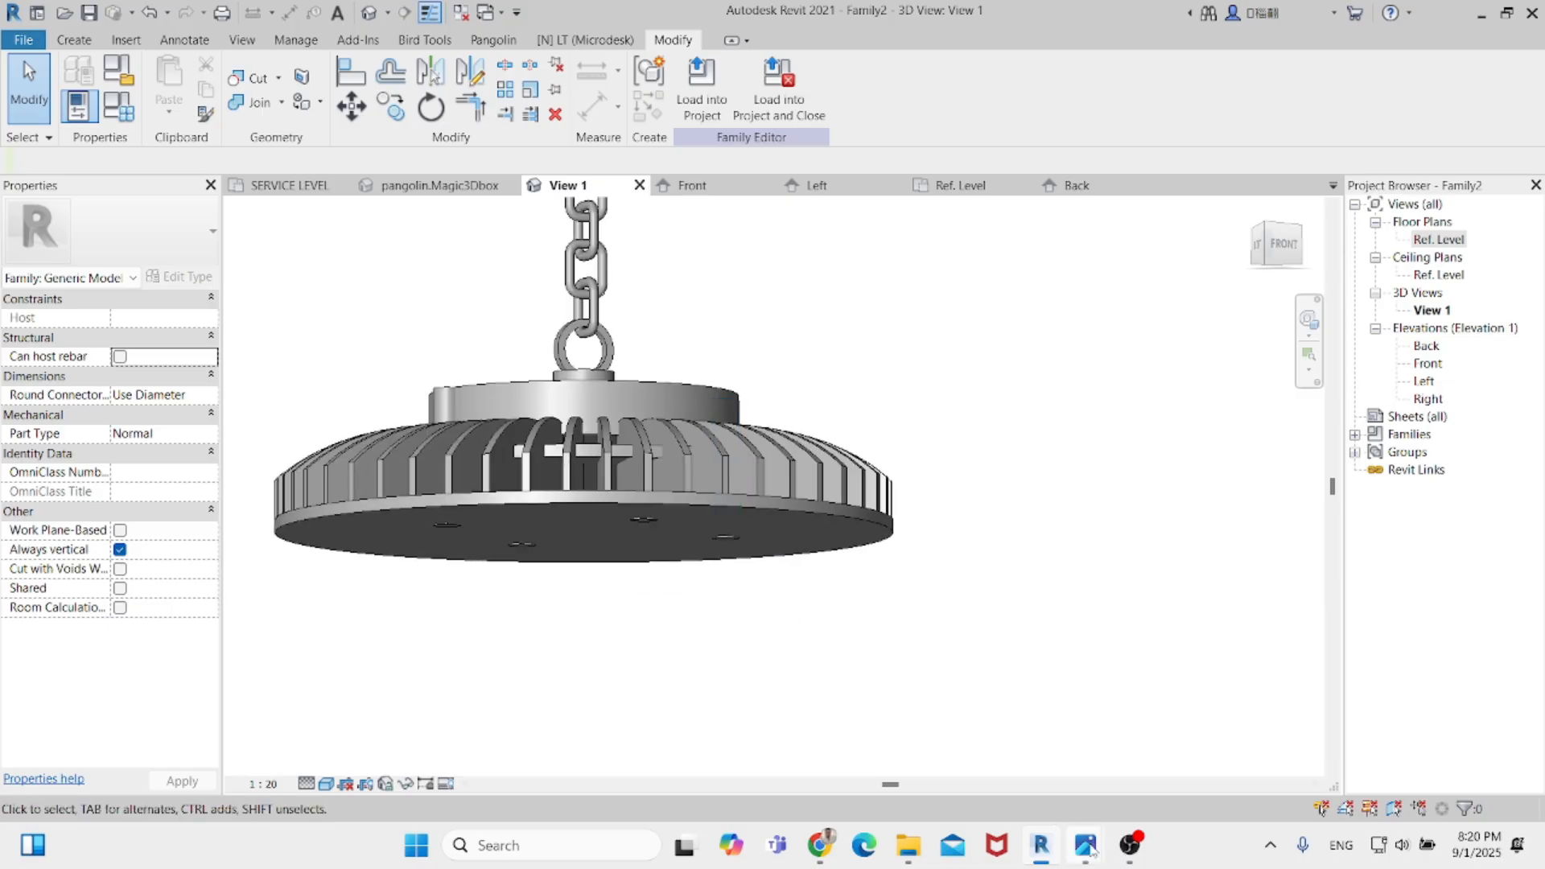
mouse_move(1091, 852)
left_click(1156, 766)
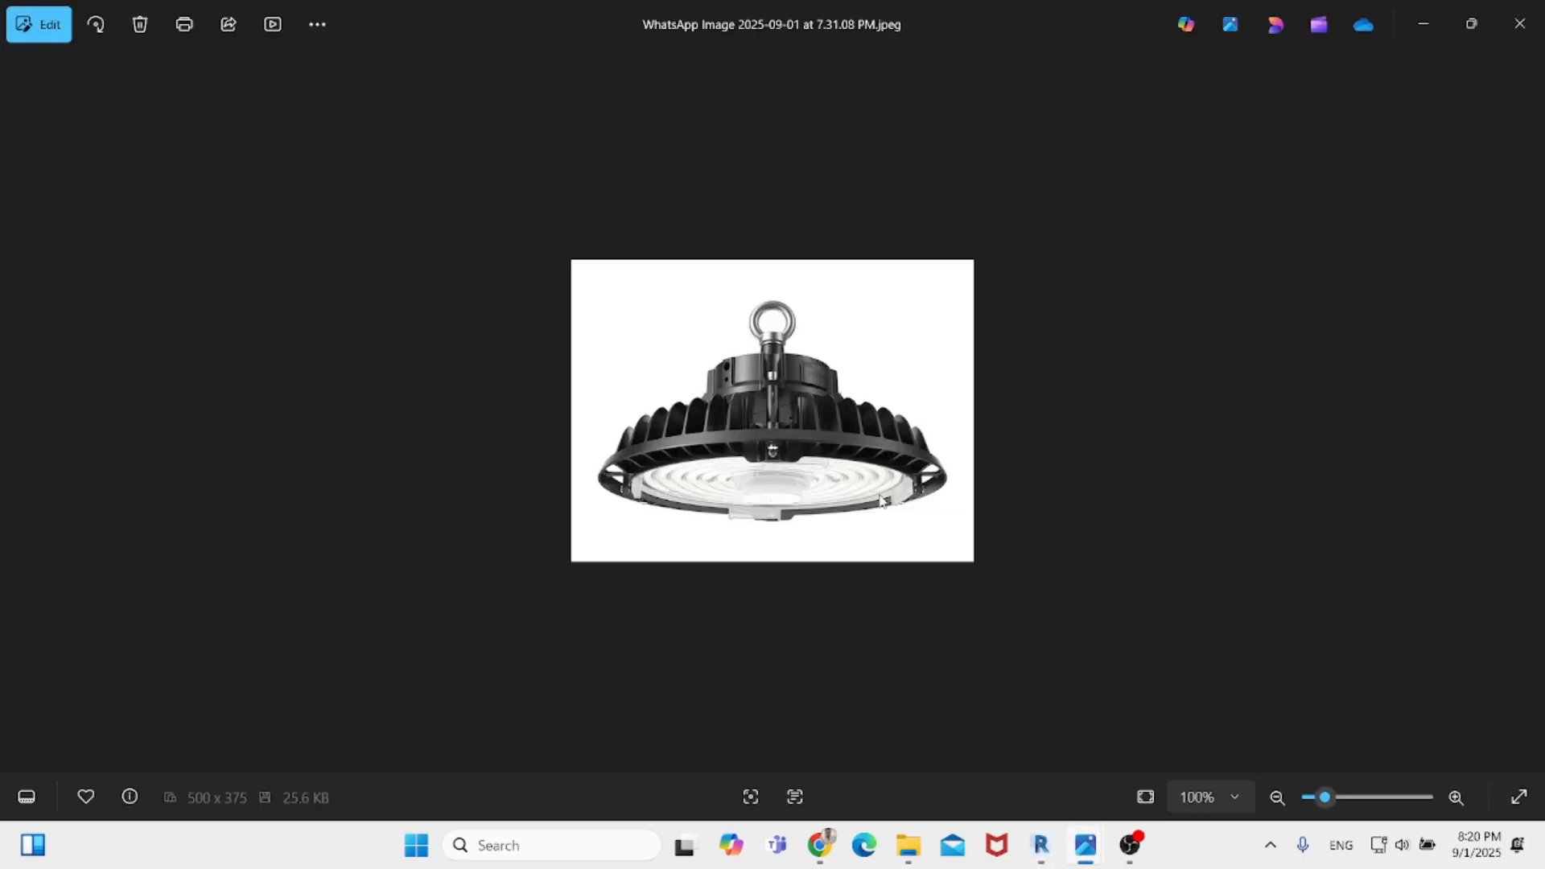
key("Left")
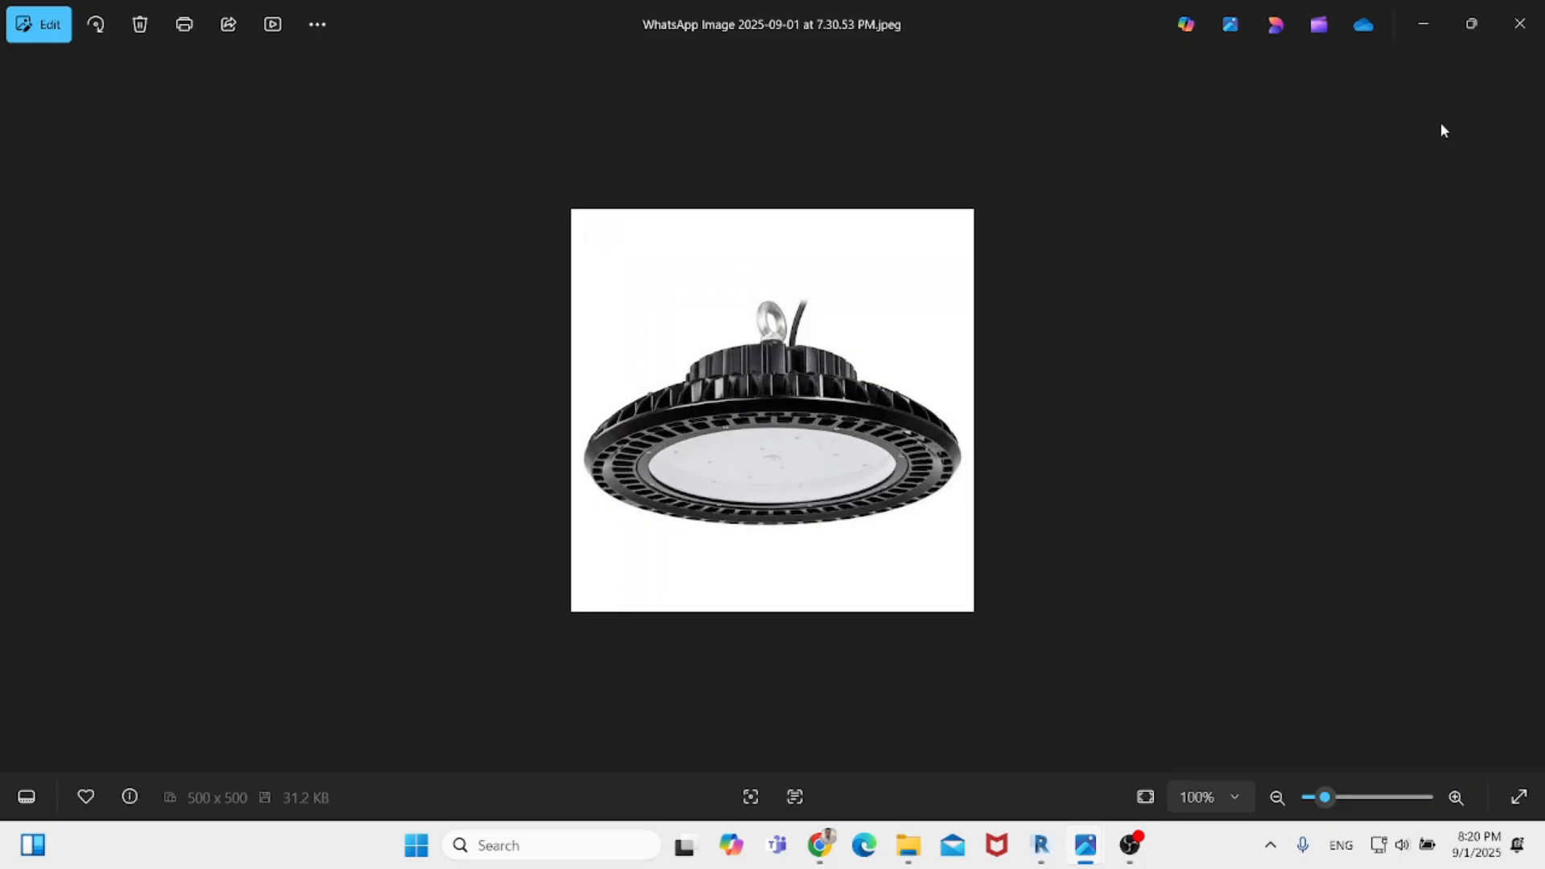
left_click(1422, 38)
Copy the 8 mm base plate straight down with Constrain off, placing the copy directly beneath the original.
left_click(709, 500)
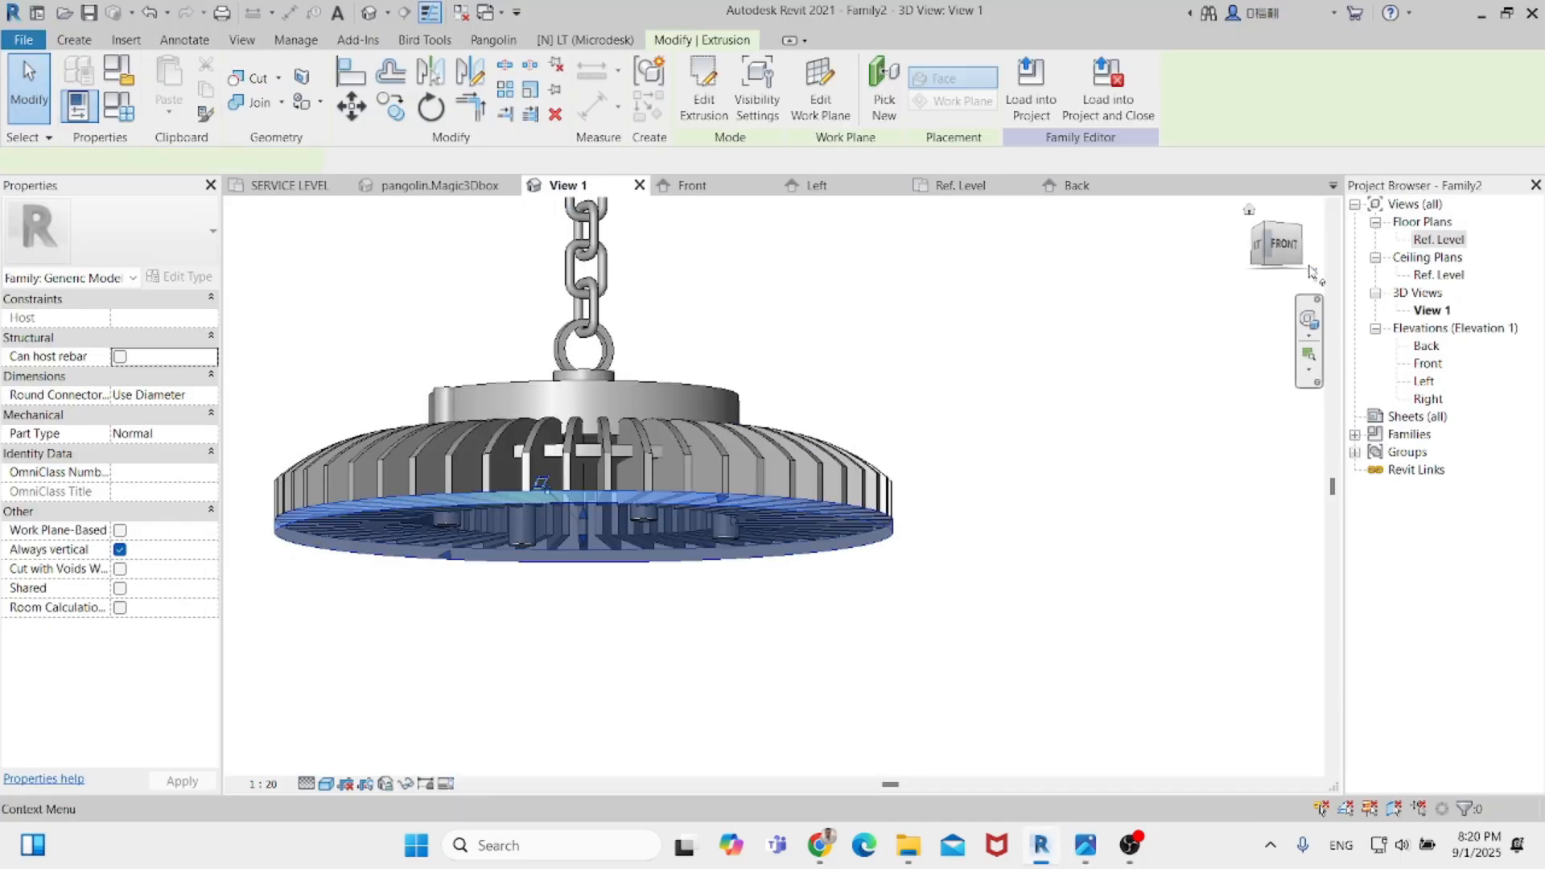
left_click(1284, 244)
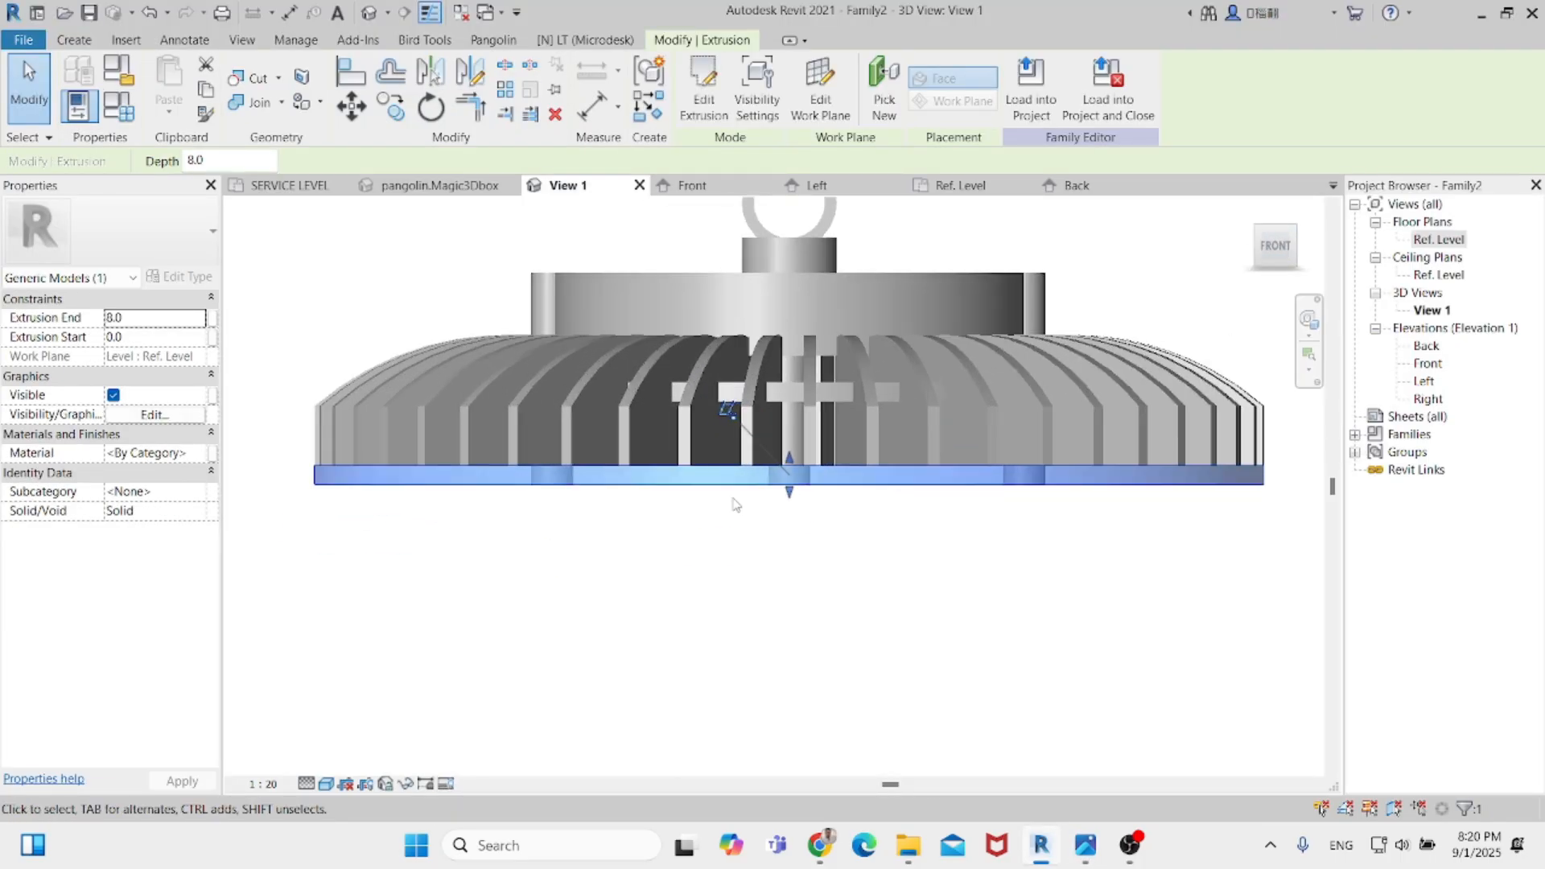
key("c")
key("o")
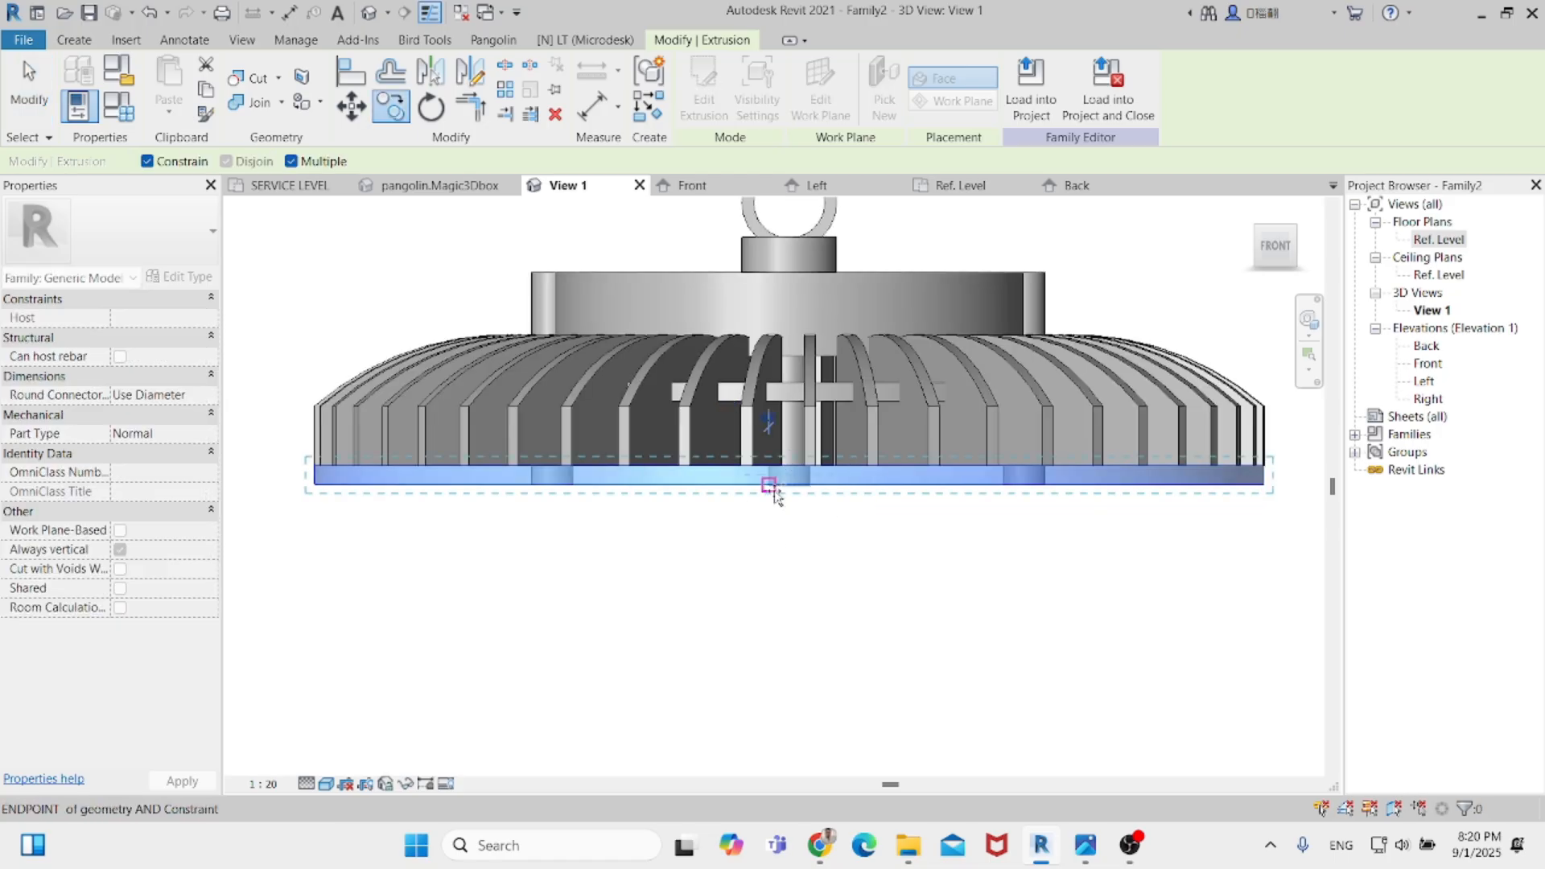
left_click(773, 518)
left_click(148, 162)
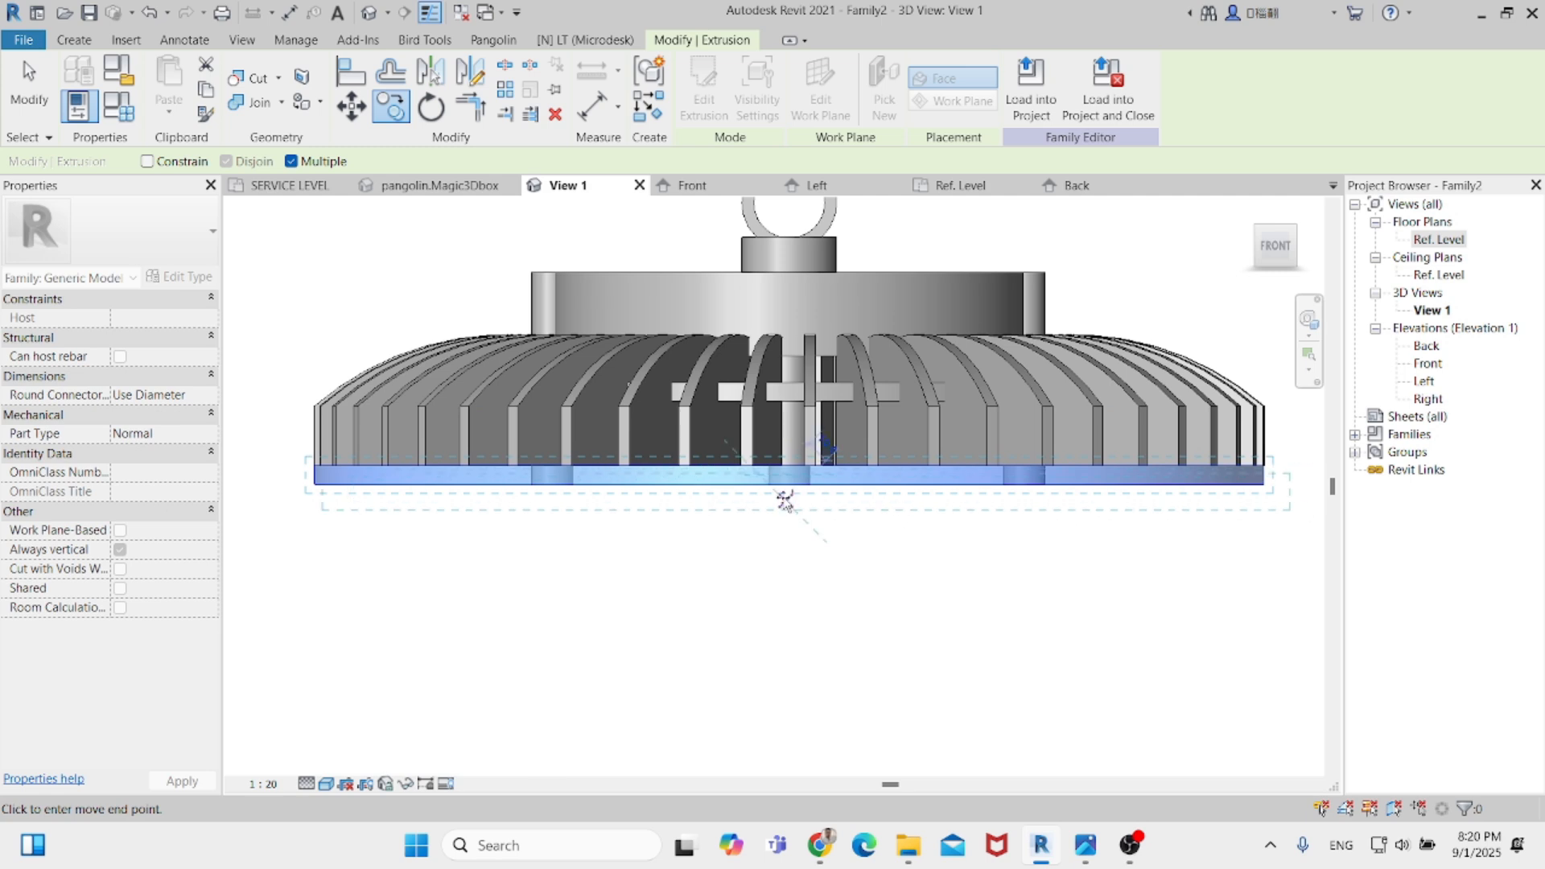
left_click(770, 497)
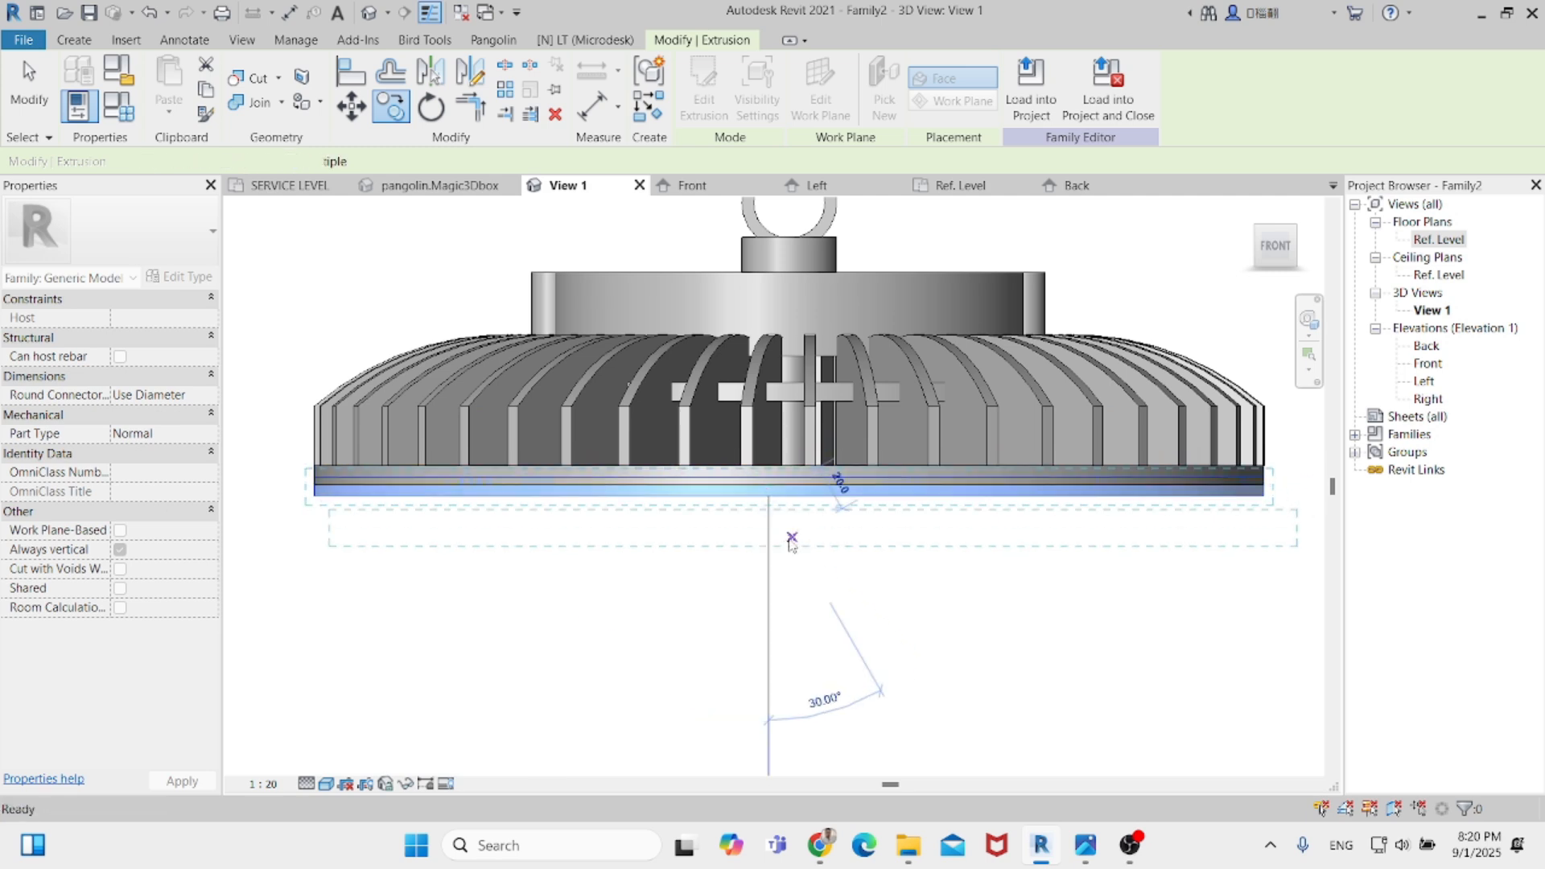
key("Escape")
Edit the lower plate's extrusion sketch, set its circle radius to 180 mm, and finish the sketch.
middle_click_drag(862, 584, 838, 374, "shift")
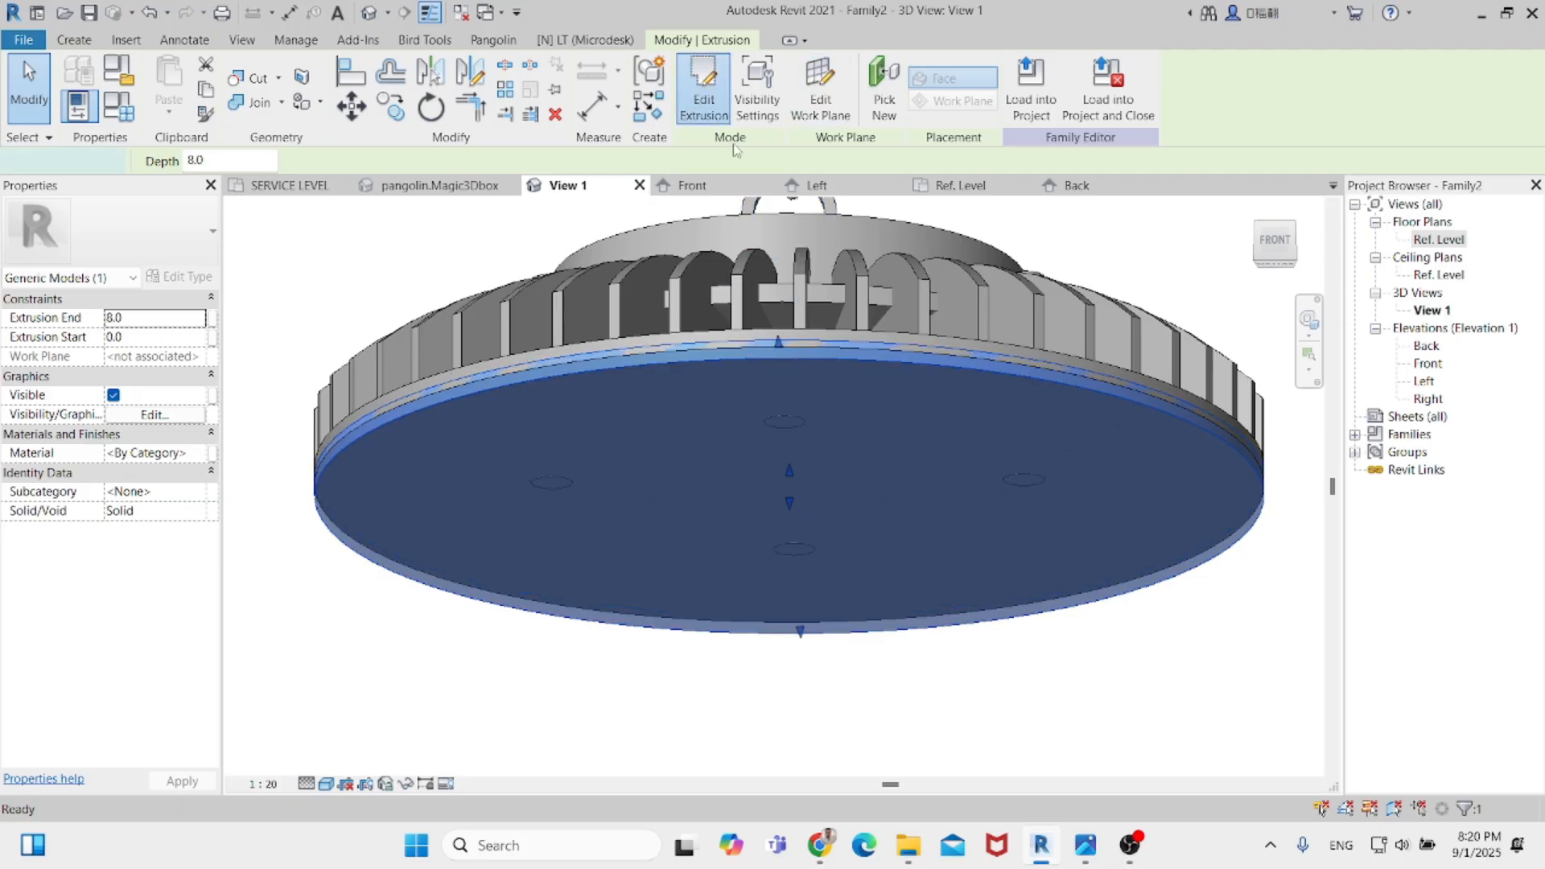
left_click(704, 87)
left_click(783, 365)
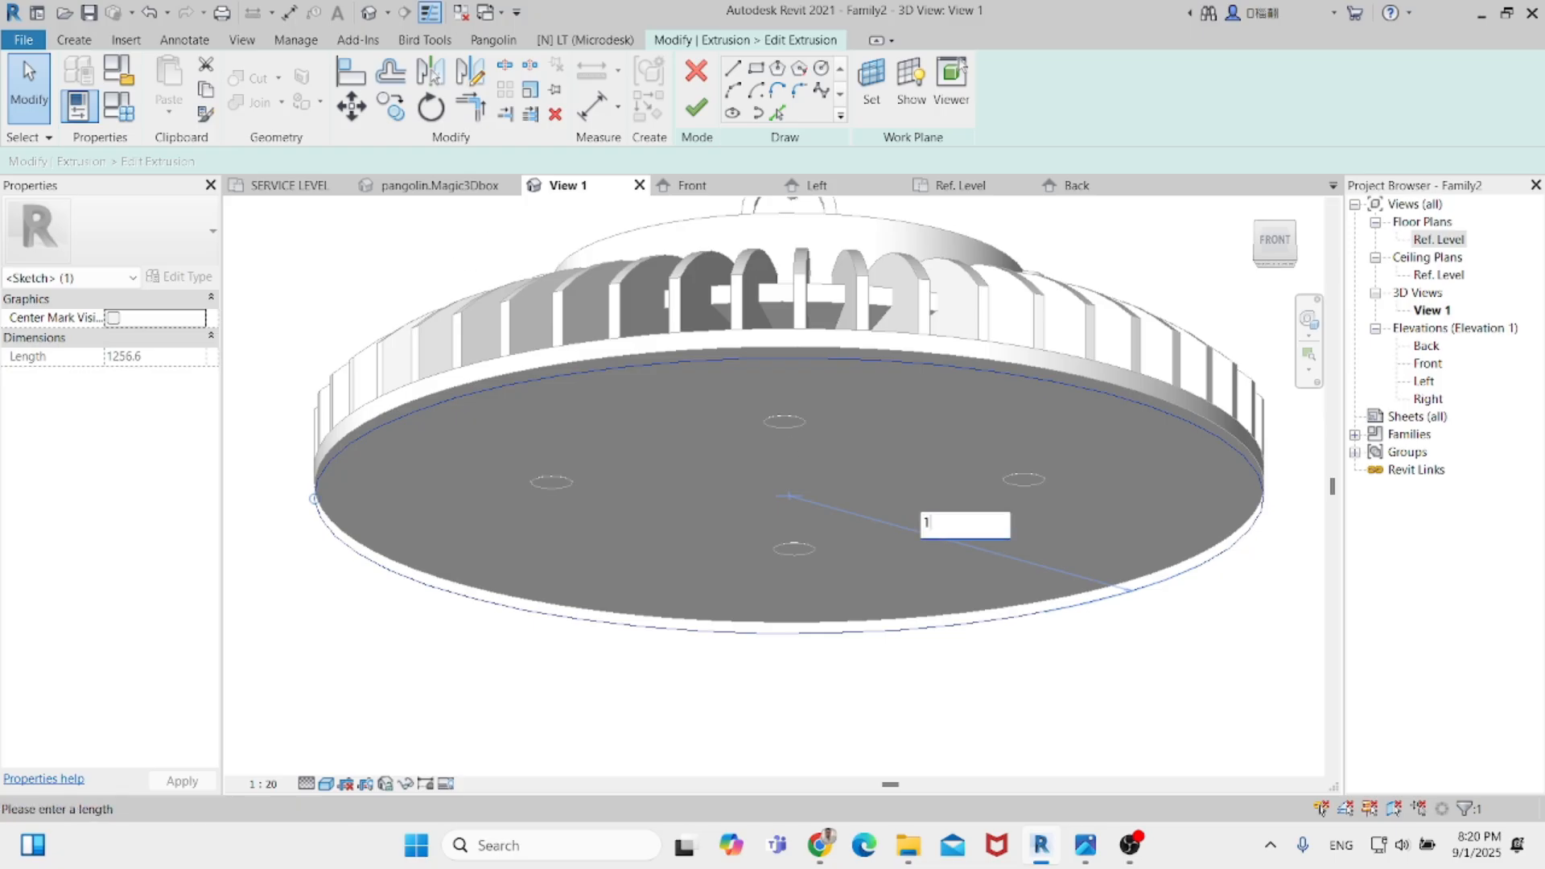
key("Return")
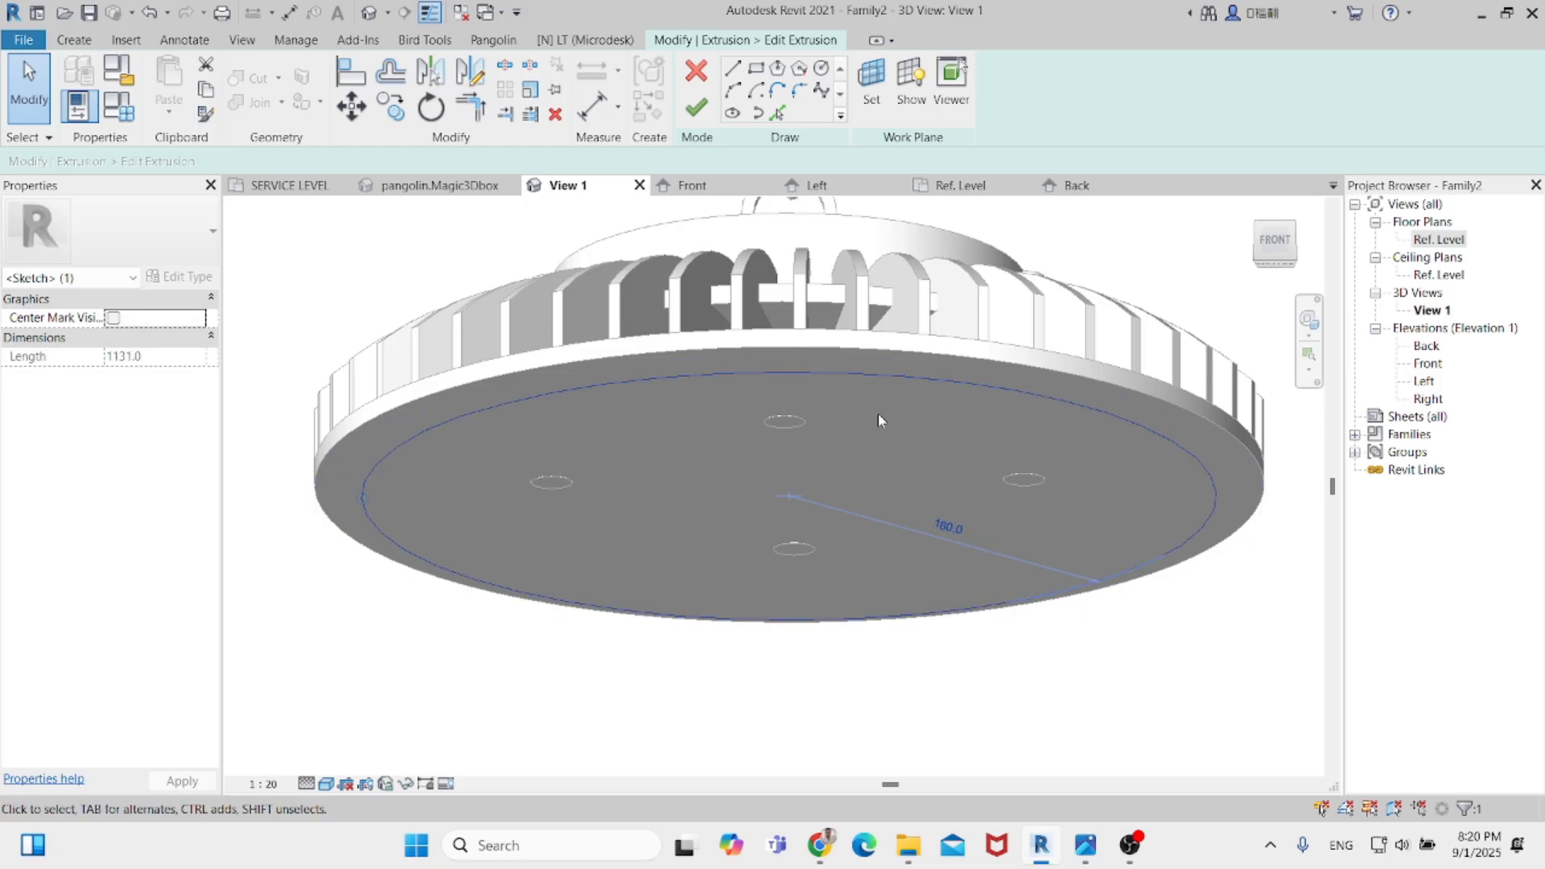
left_click(698, 115)
Thin the lower plate to a depth of about 5.1 mm, with its extrusion start at 2.9 mm.
left_click(1276, 241)
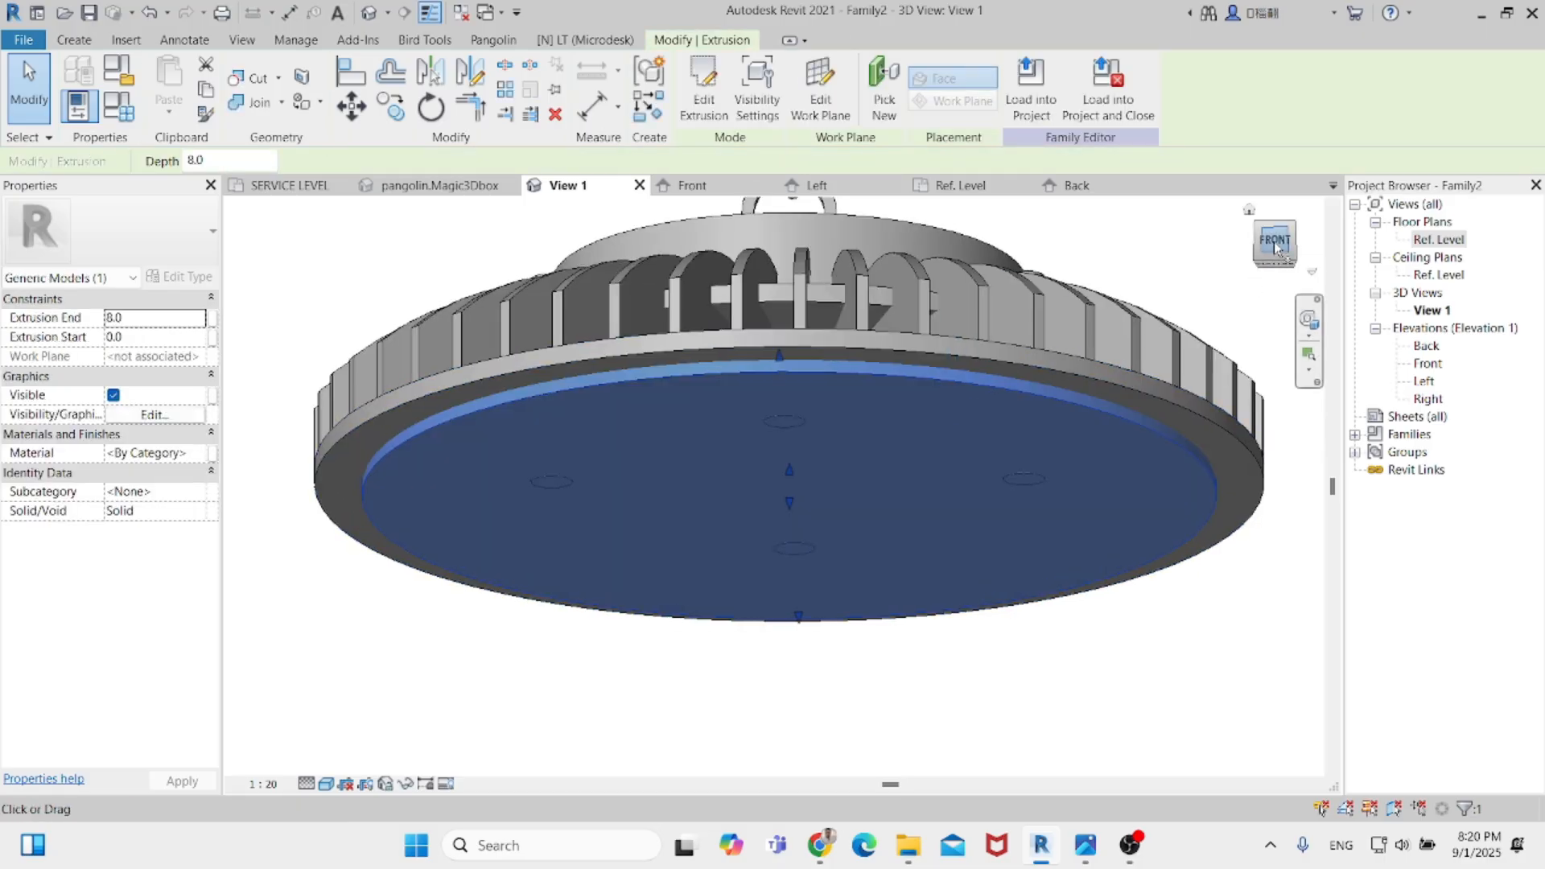
scroll(807, 563, "up", 8)
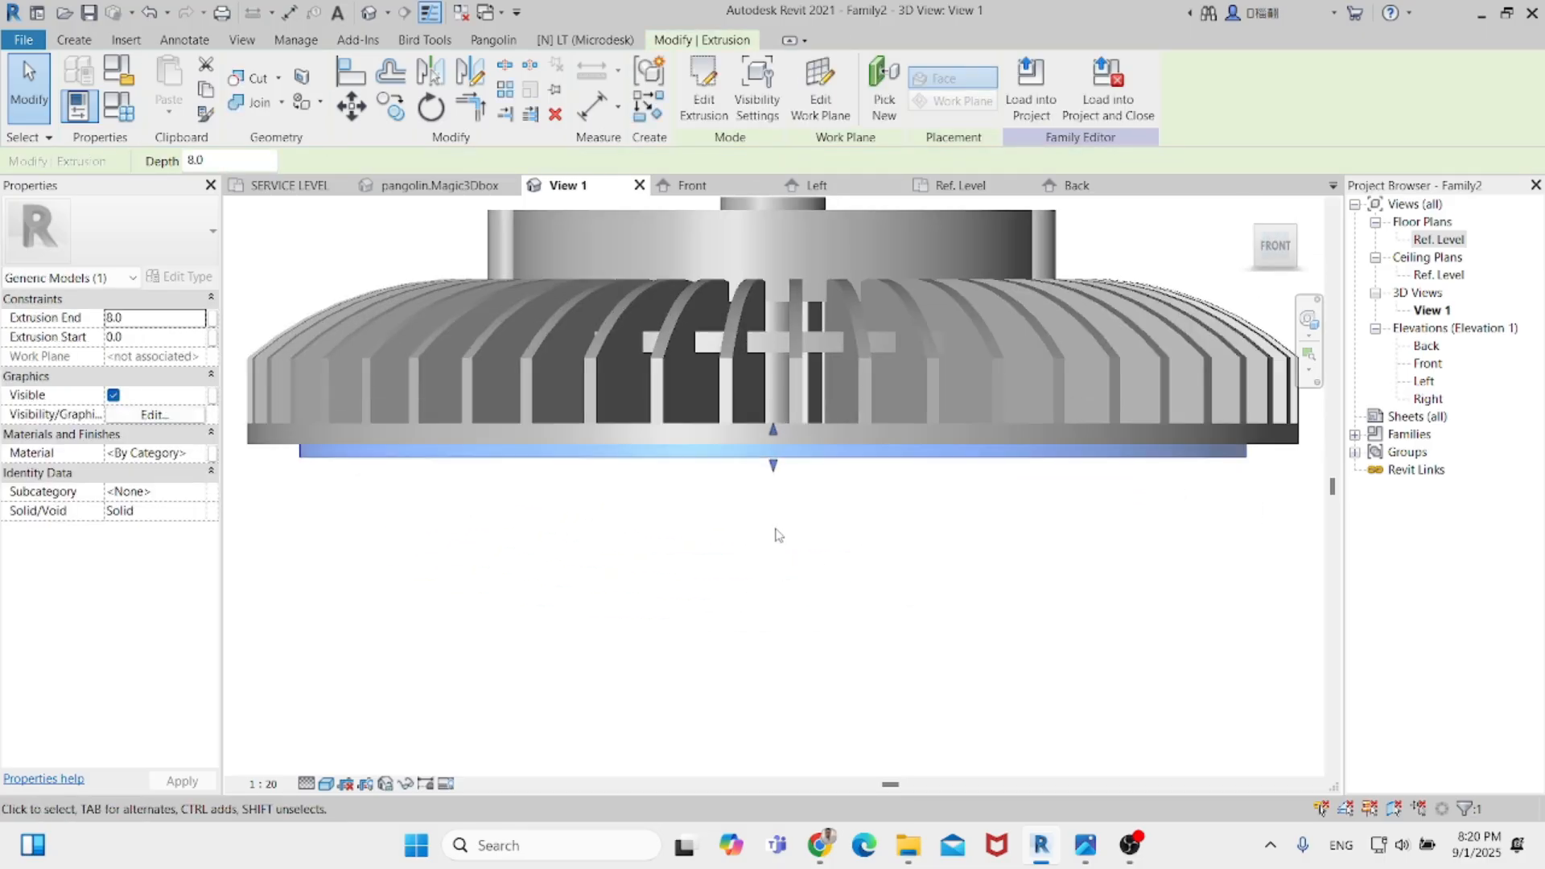
scroll(772, 461, "up", 2)
left_click_drag(785, 432, 782, 406)
scroll(800, 488, "down", 4)
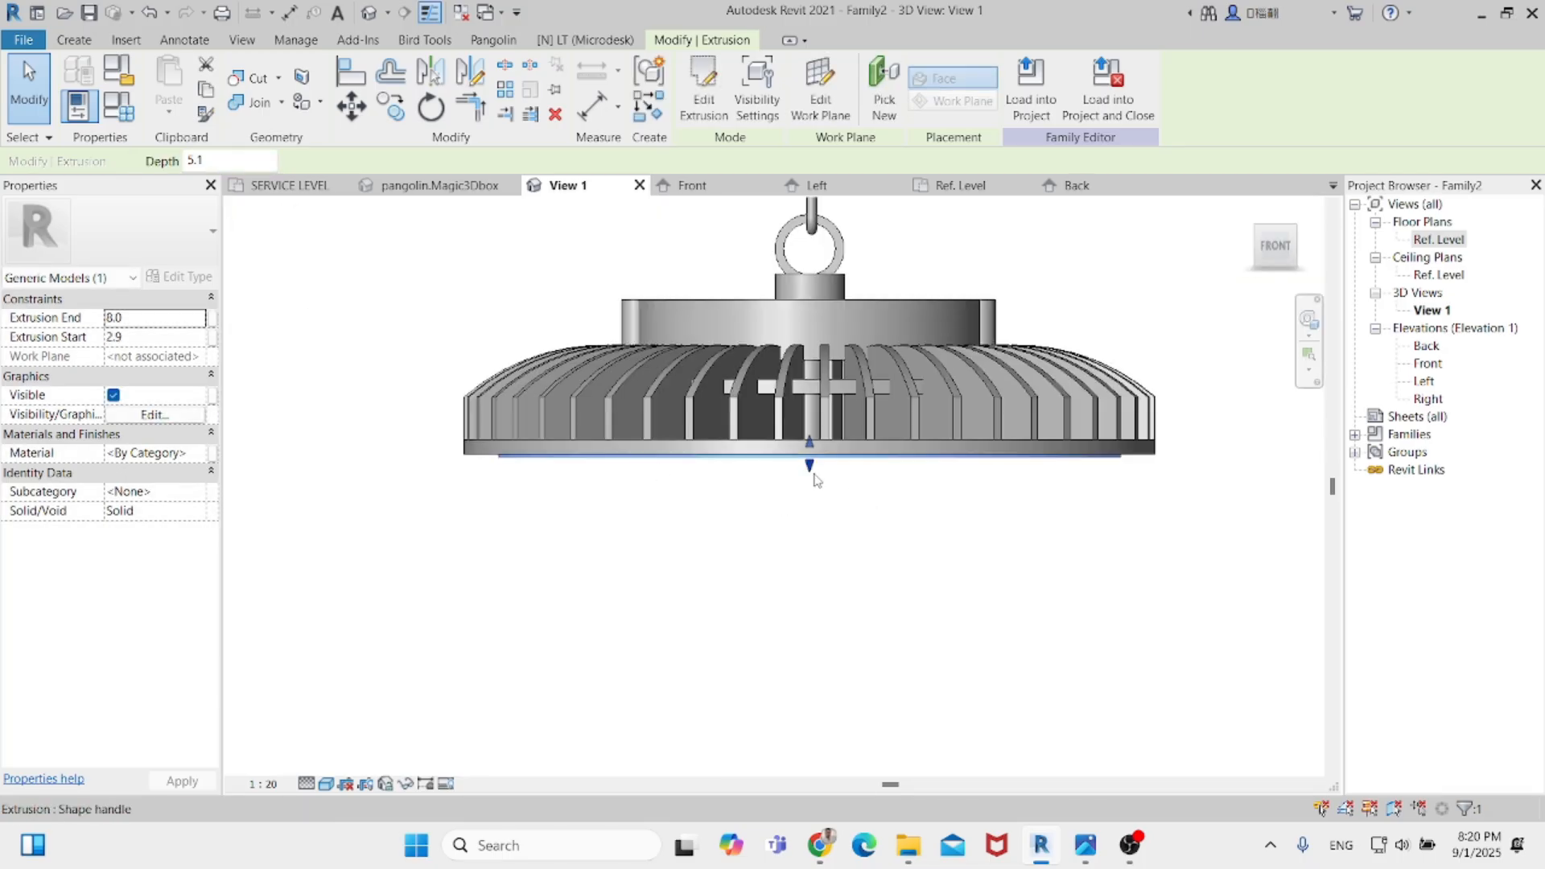
scroll(811, 531, "up", 3)
Assign the Glass material to the lower plate, with its shading colour changed to white.
left_click(200, 455)
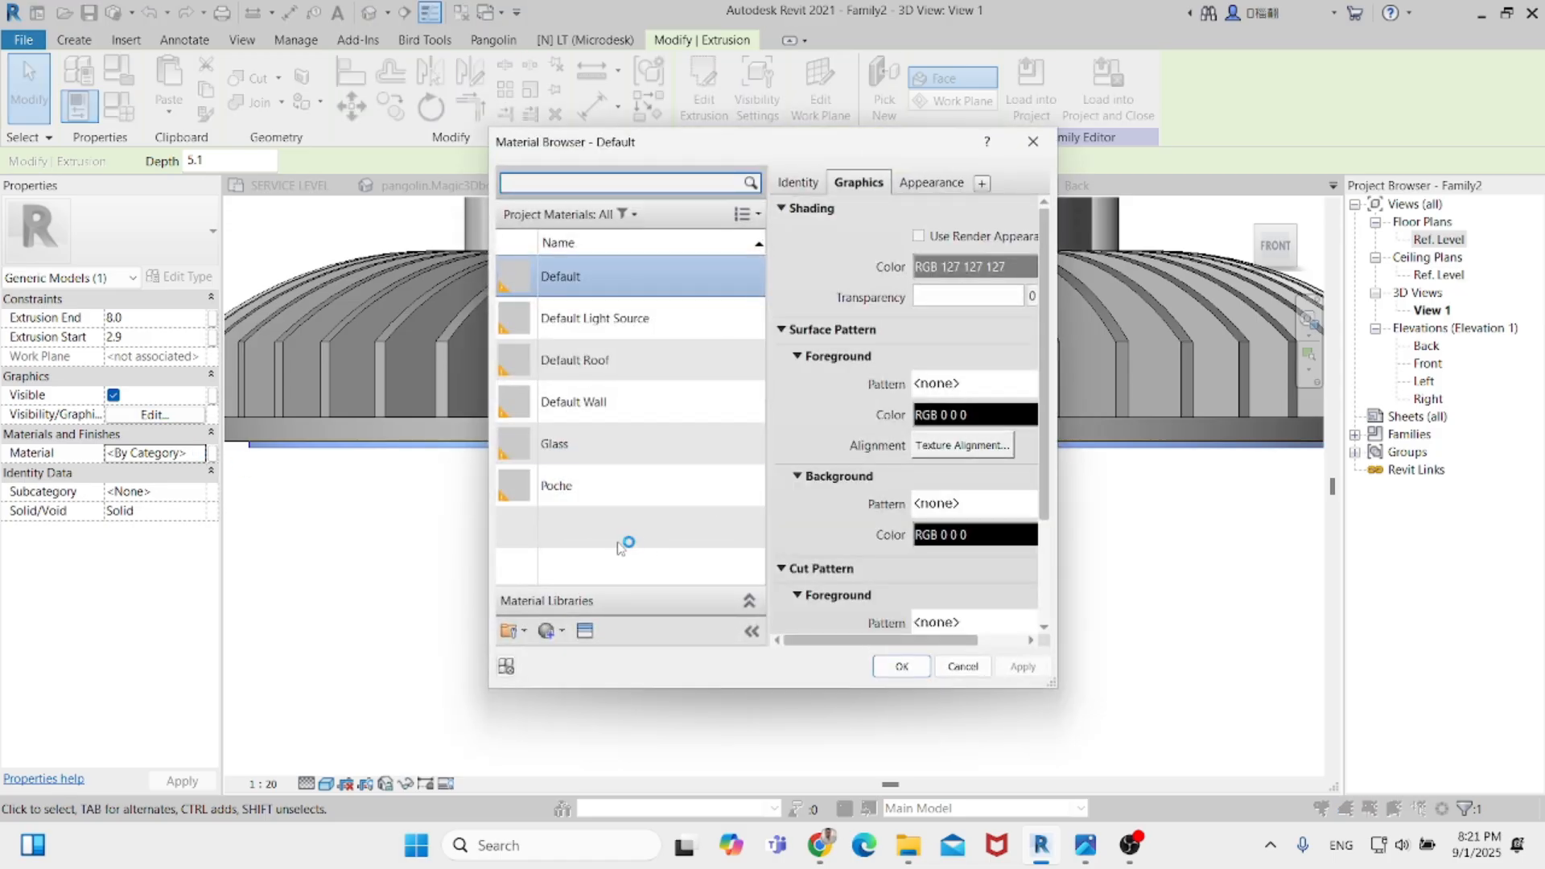
left_click(615, 449)
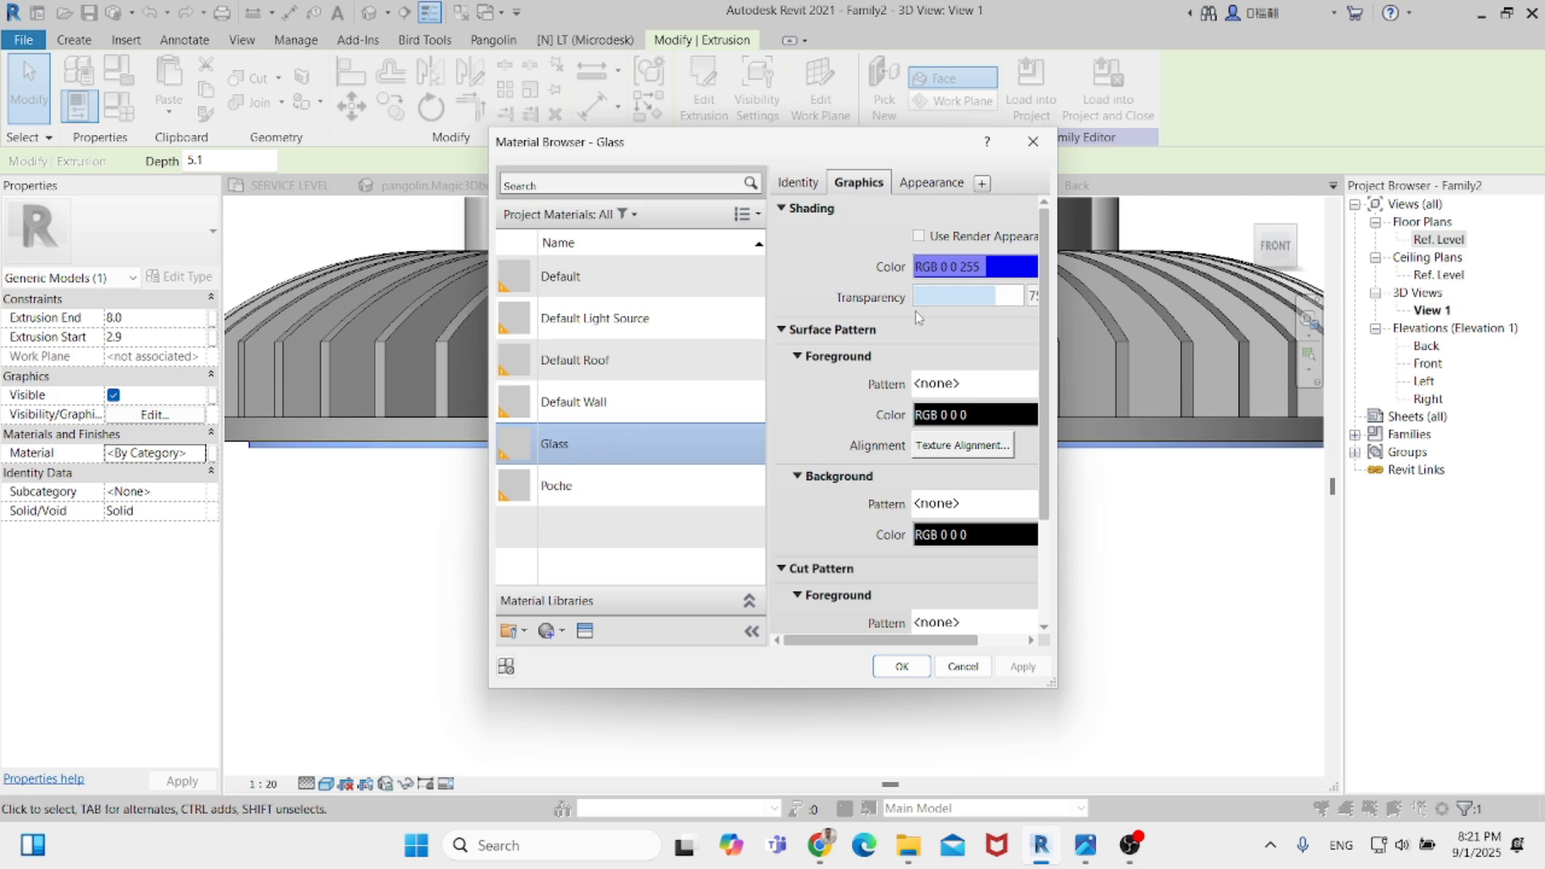
left_click(937, 265)
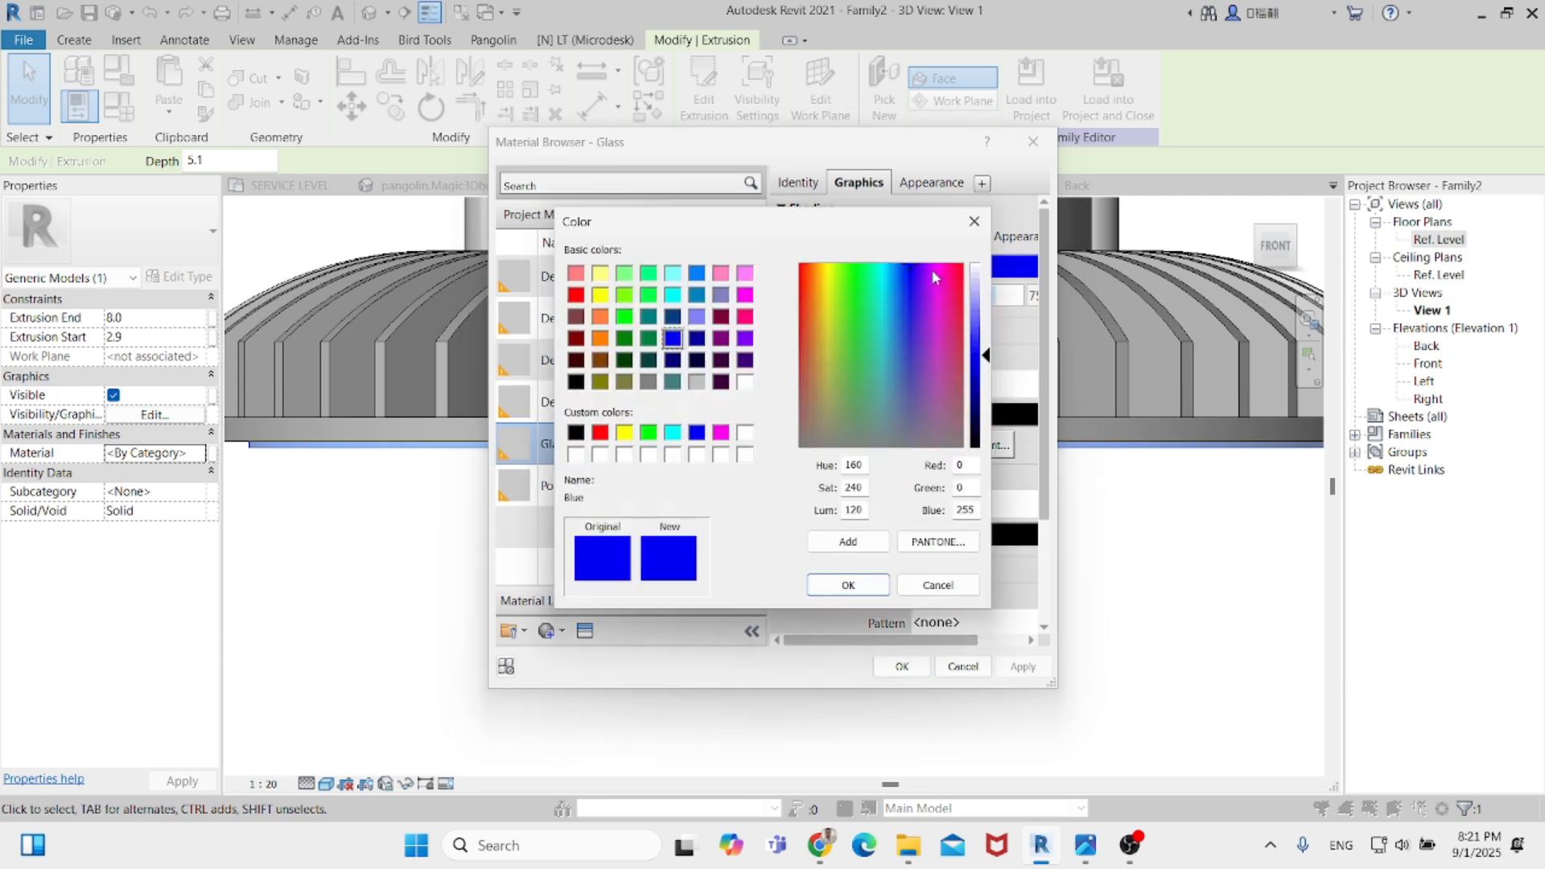
left_click(744, 434)
key("Return")
left_click(930, 183)
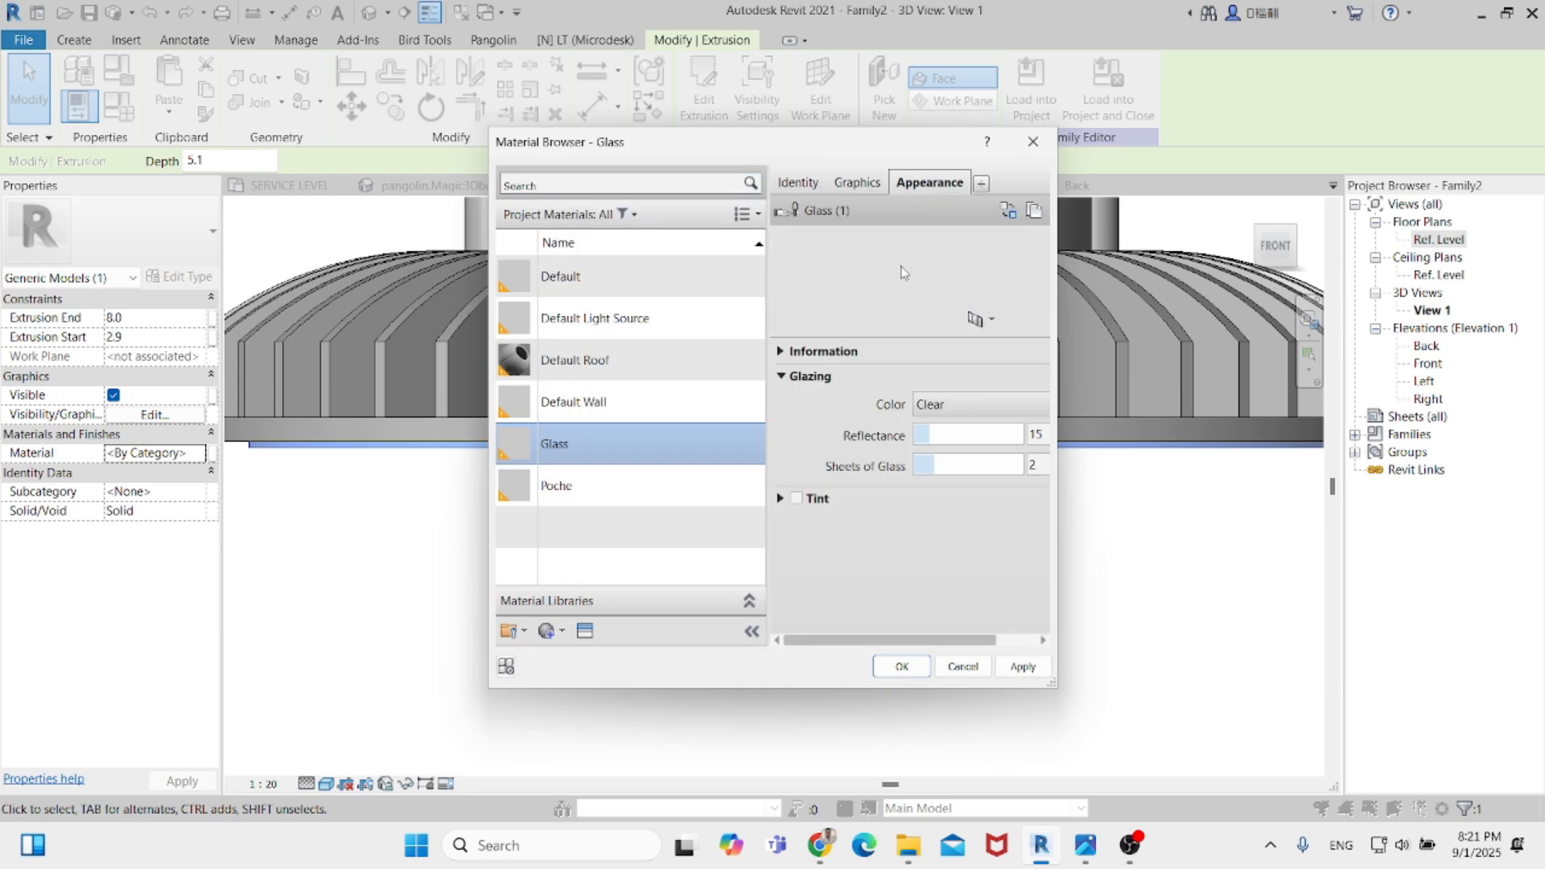
left_click_drag(1062, 470, 1286, 470)
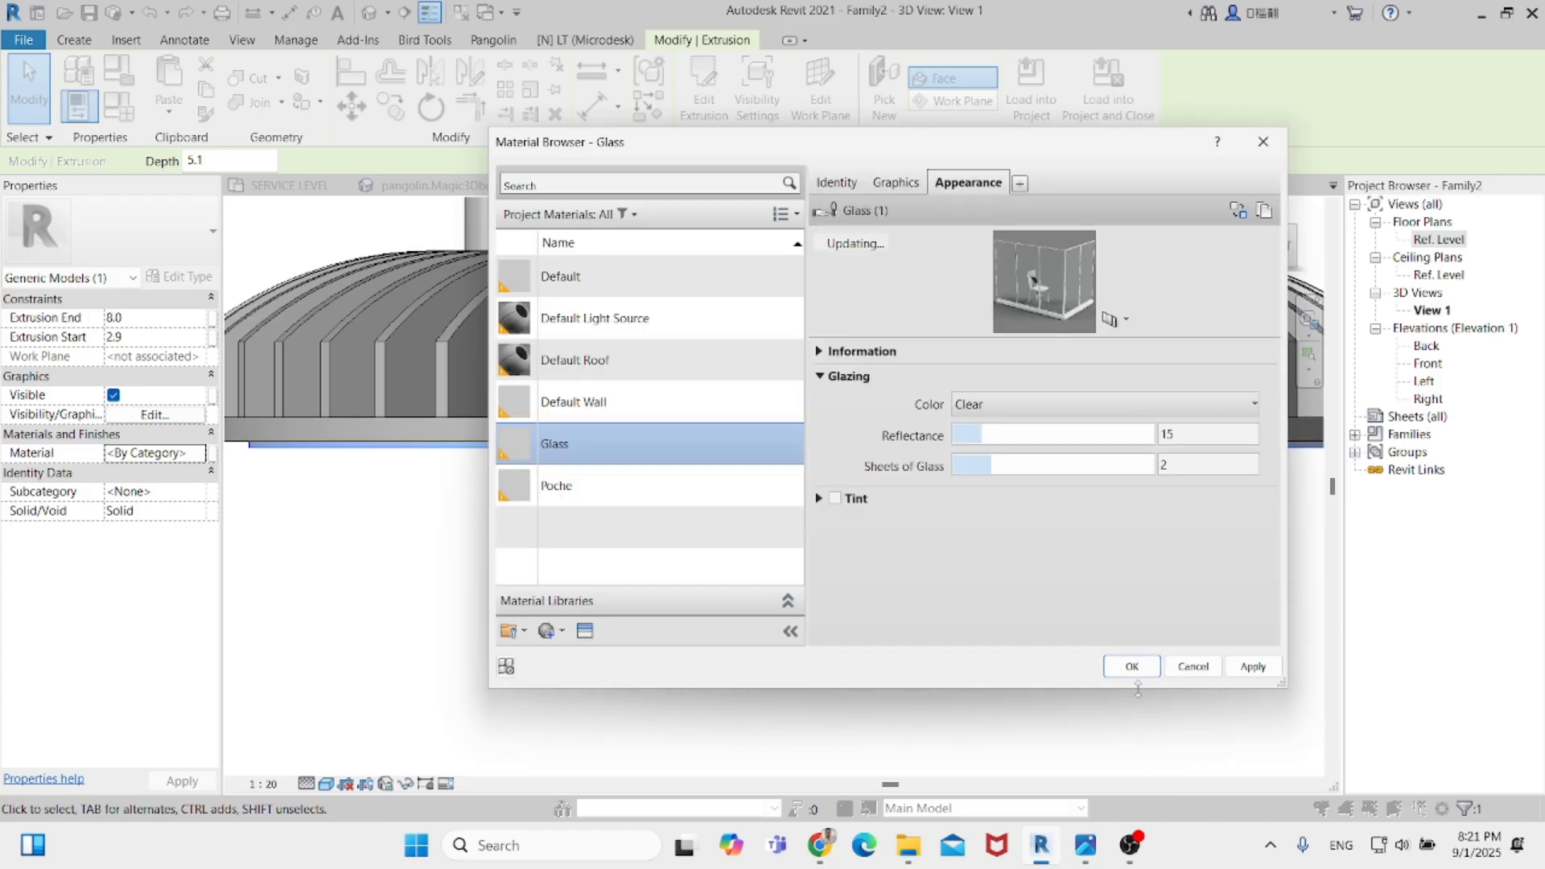
left_click(1131, 666)
left_click(1111, 672)
Load the finished family into the project, overwriting the existing version and its parameter values.
middle_click_drag(1111, 672, 817, 481, "shift")
scroll(817, 481, "down", 2)
middle_click_drag(822, 646, 716, 692, "shift")
left_click(583, 442)
scroll(583, 442, "down", 3)
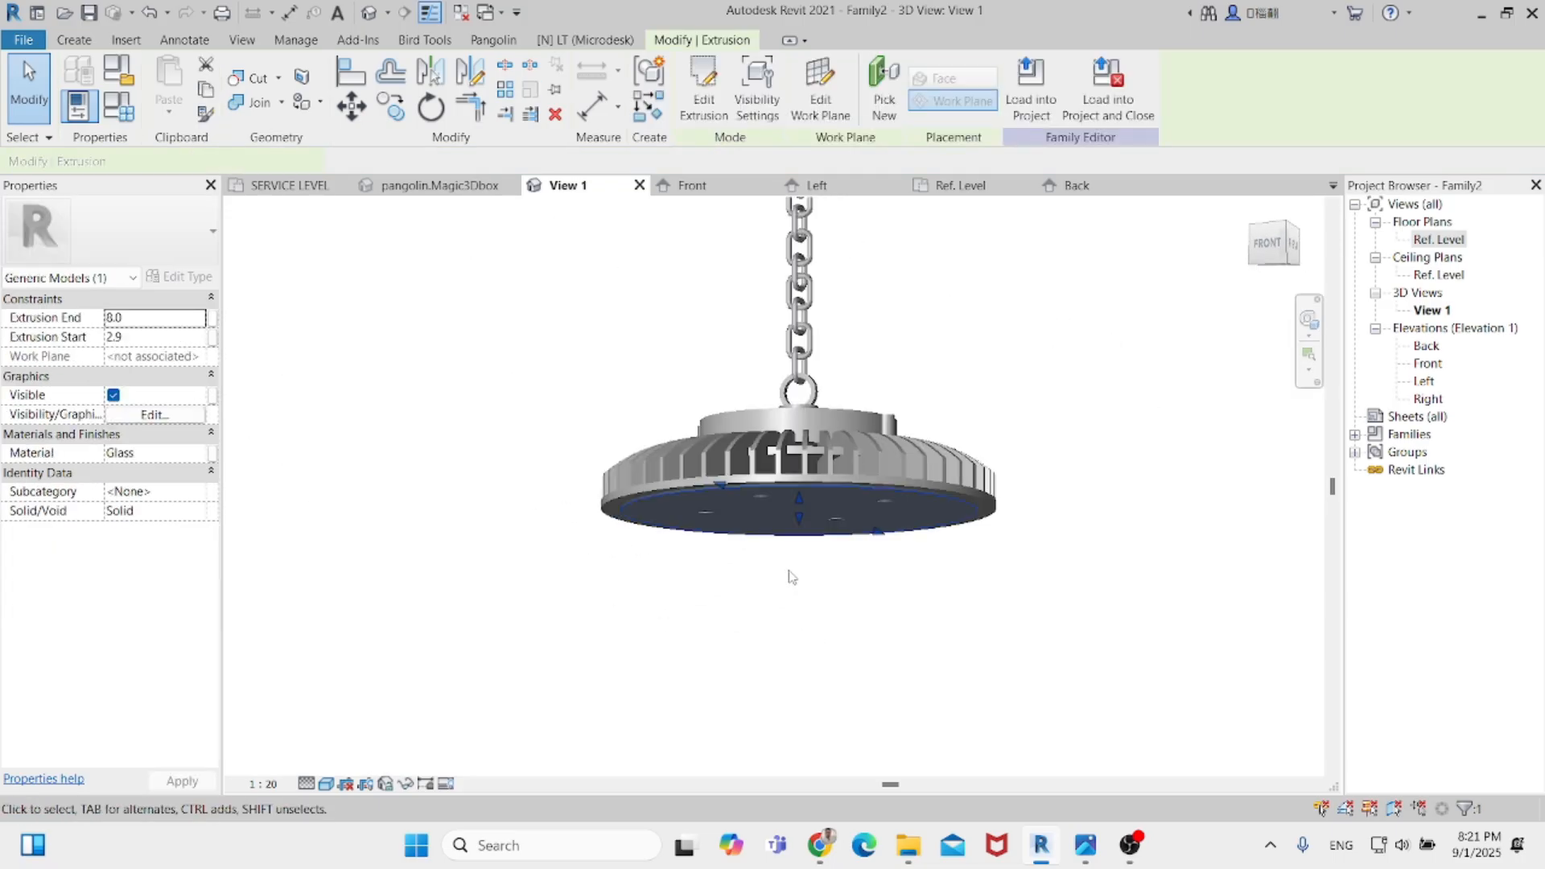
left_click(890, 387)
scroll(890, 385, "down", 1)
middle_click_drag(891, 360, 890, 423)
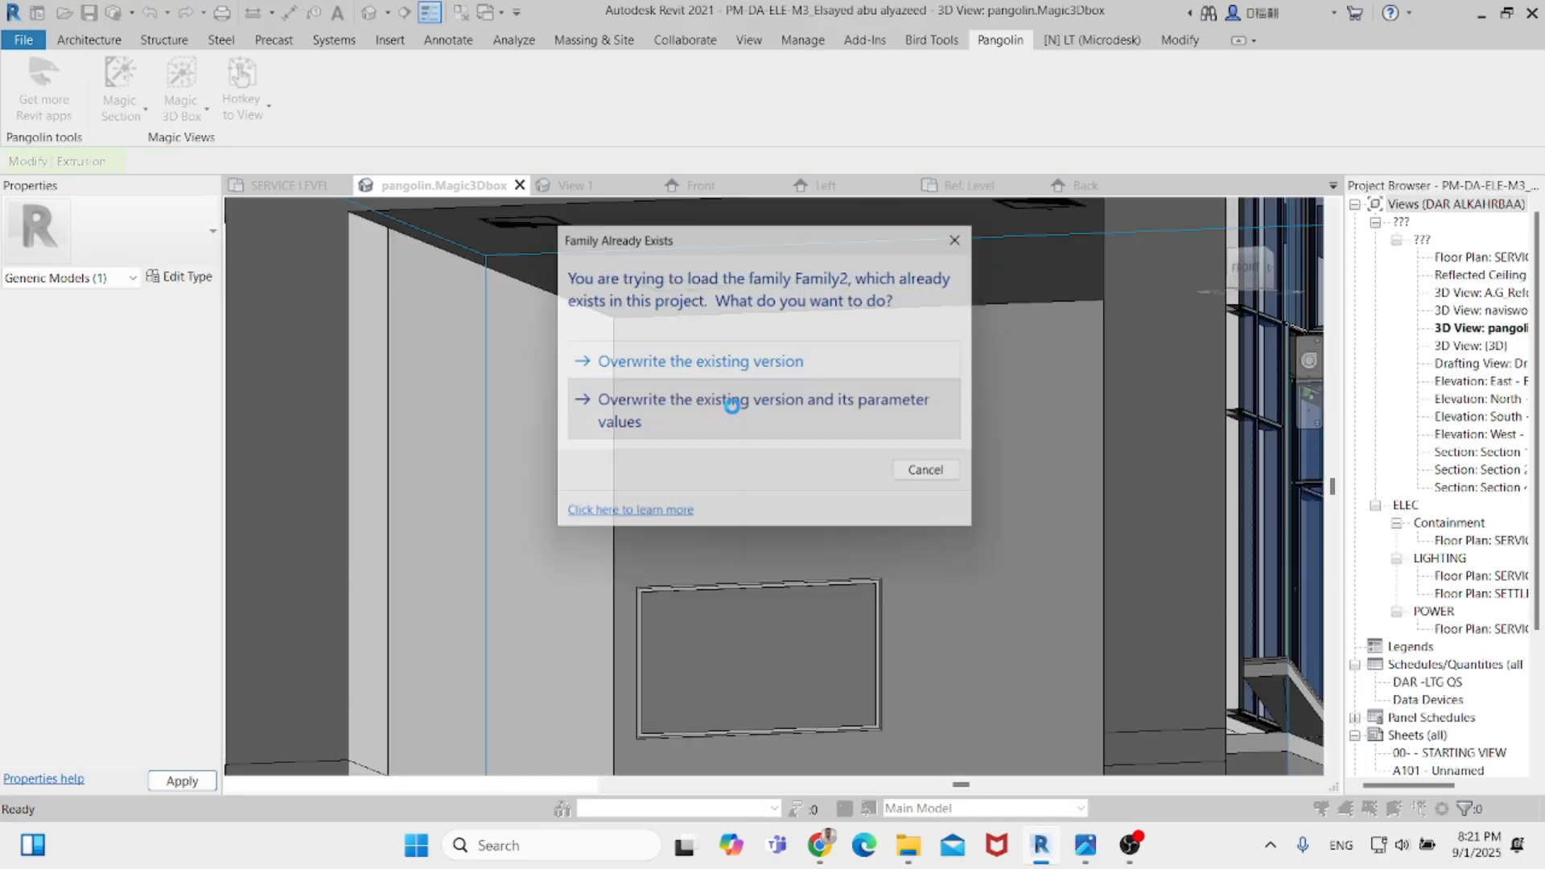
left_click(731, 405)
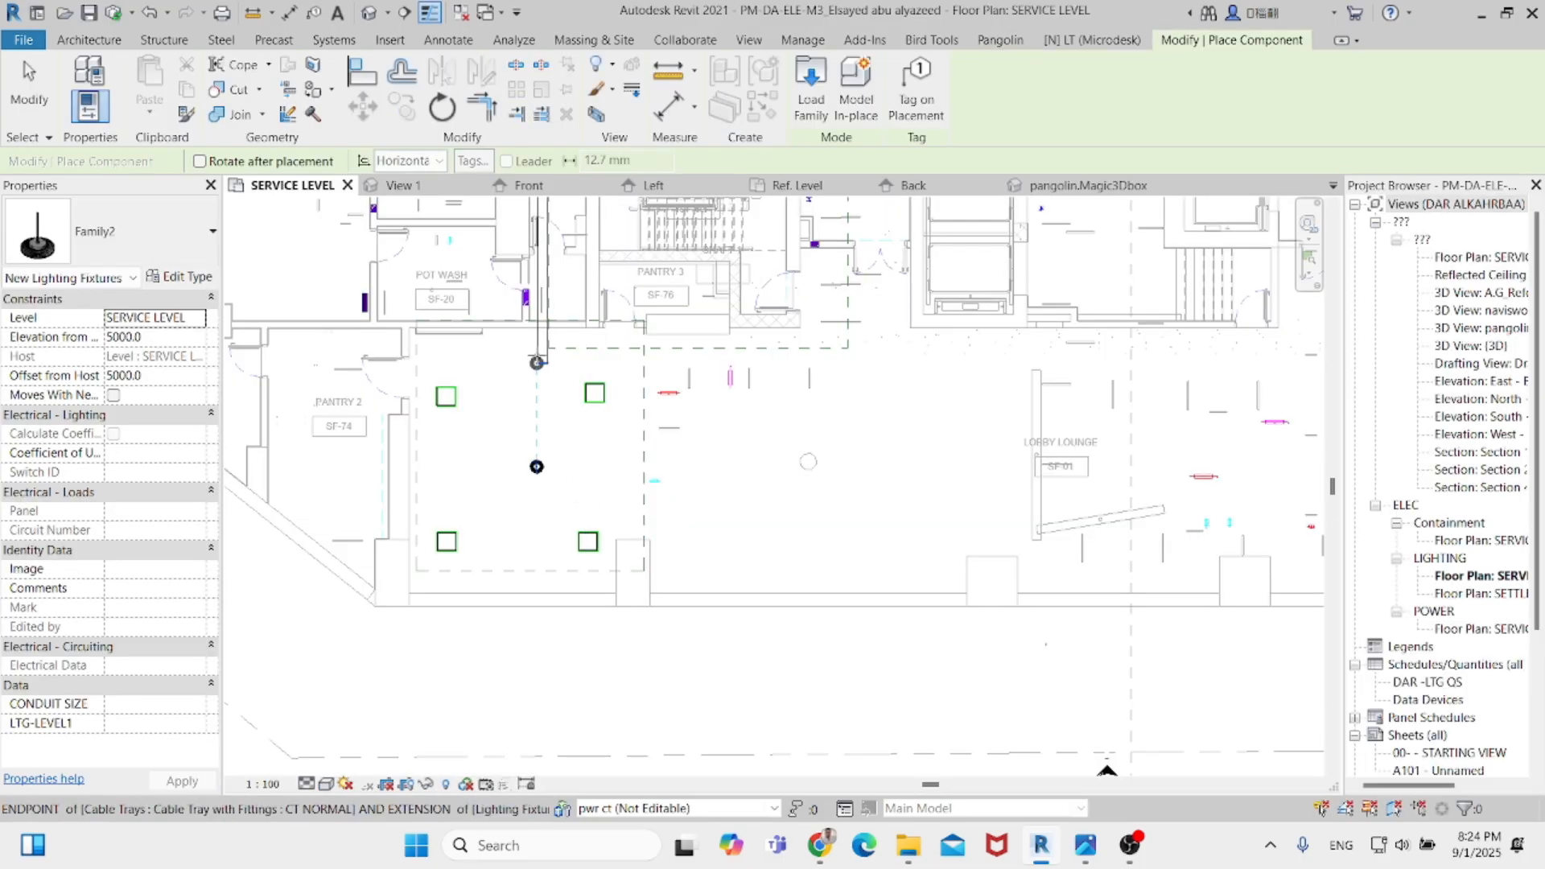
End fixture placement and generate a Magic 3D Box view around the room area containing the pendant and the four square fixtures.
key("Escape")
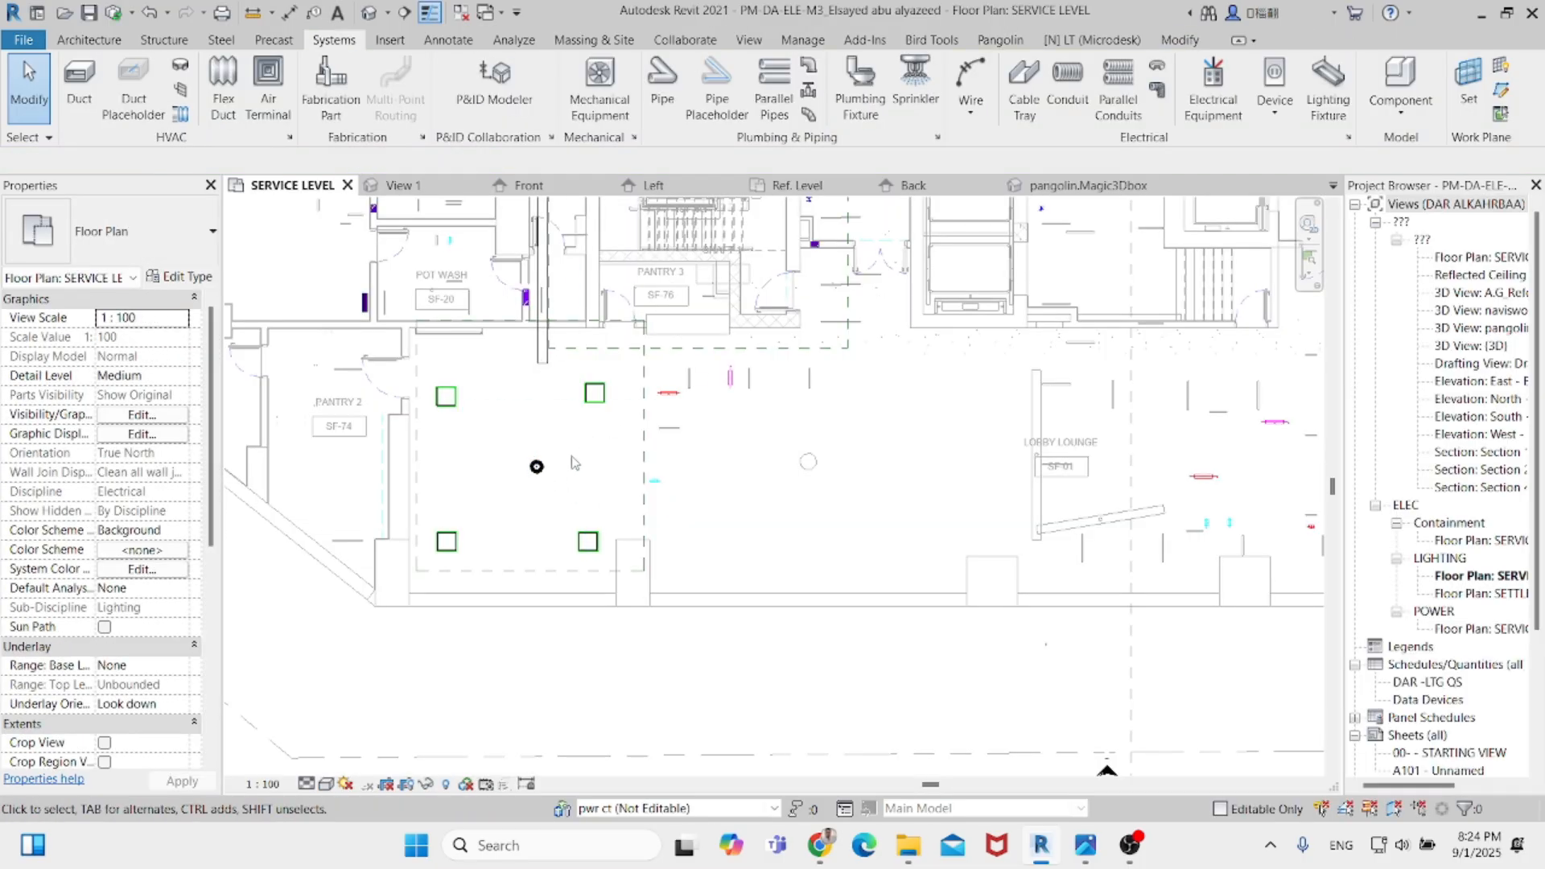
key("b")
key("x")
left_click_drag(388, 350, 682, 580)
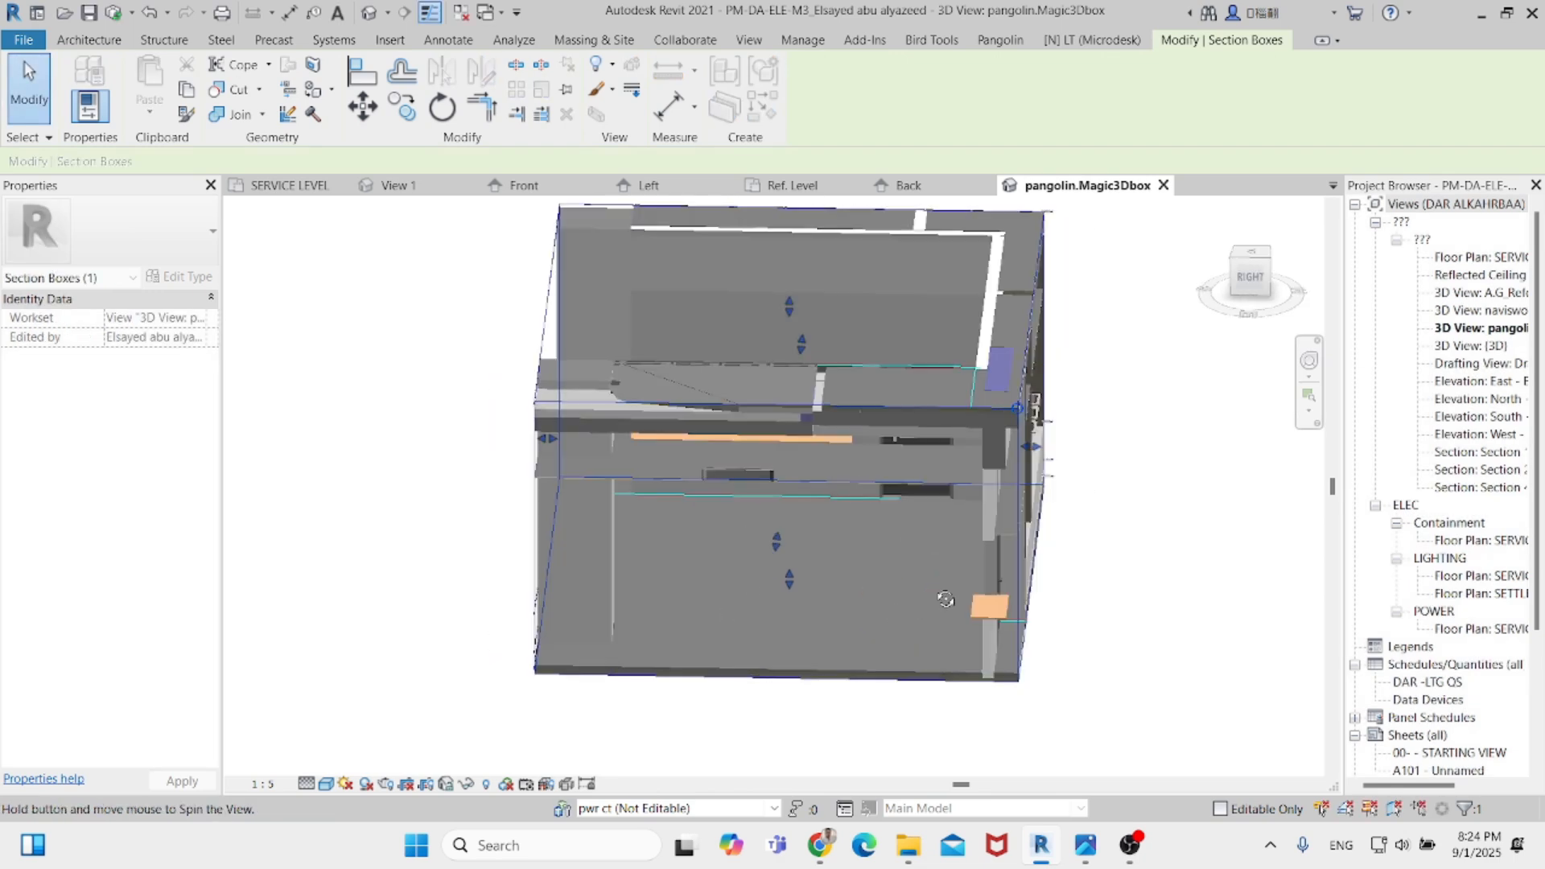
Extend the 3D view's section box upward in two stages until it takes in the room's ceiling slab and the level above.
scroll(926, 441, "down", 1)
middle_click_drag(927, 442, 929, 554)
left_click_drag(824, 445, 807, 333)
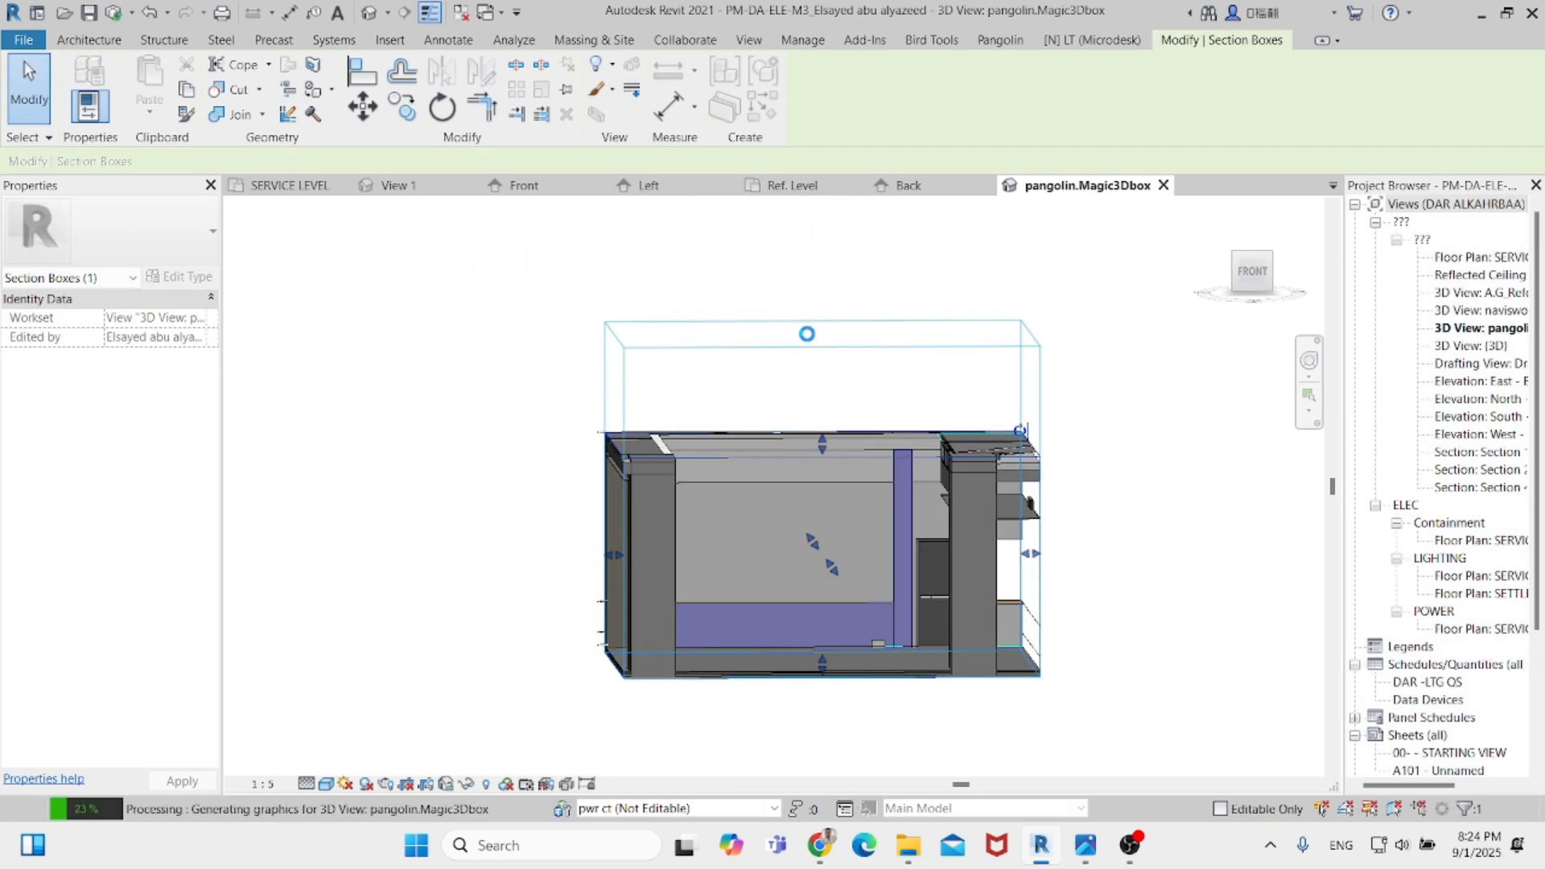
scroll(868, 452, "up", 4)
left_click(868, 452)
left_click(850, 467)
scroll(863, 460, "down", 3)
middle_click_drag(863, 460, 772, 559)
scroll(772, 555, "down", 1)
left_click(764, 452)
left_click_drag(734, 432, 734, 234)
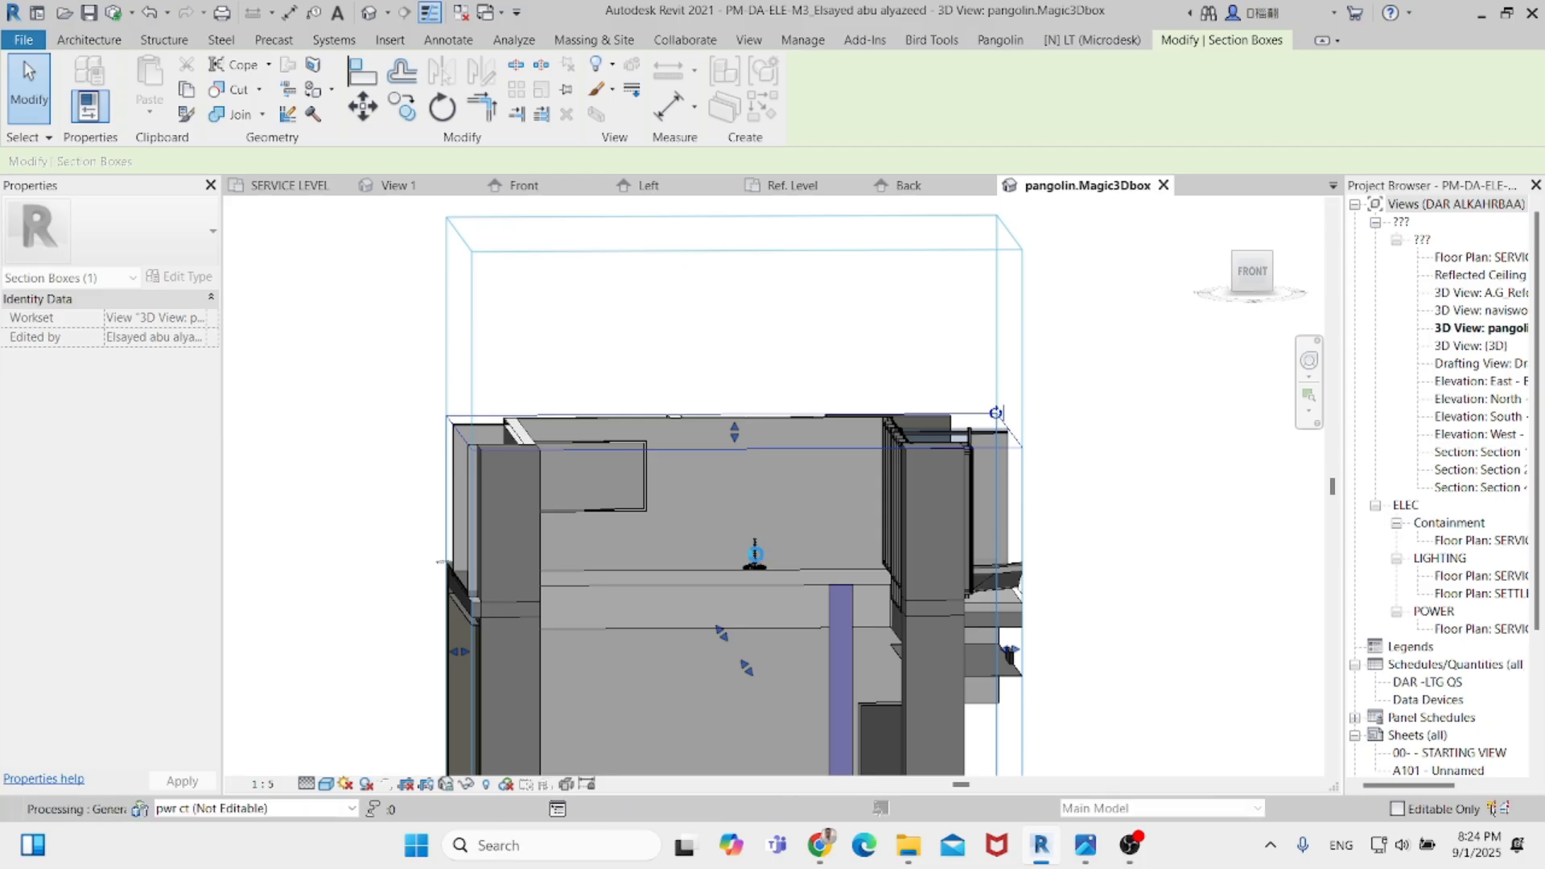
Raise the pendant in the front view to an elevation of 8540 mm so its chain meets the underside of the ceiling slab.
left_click(877, 499)
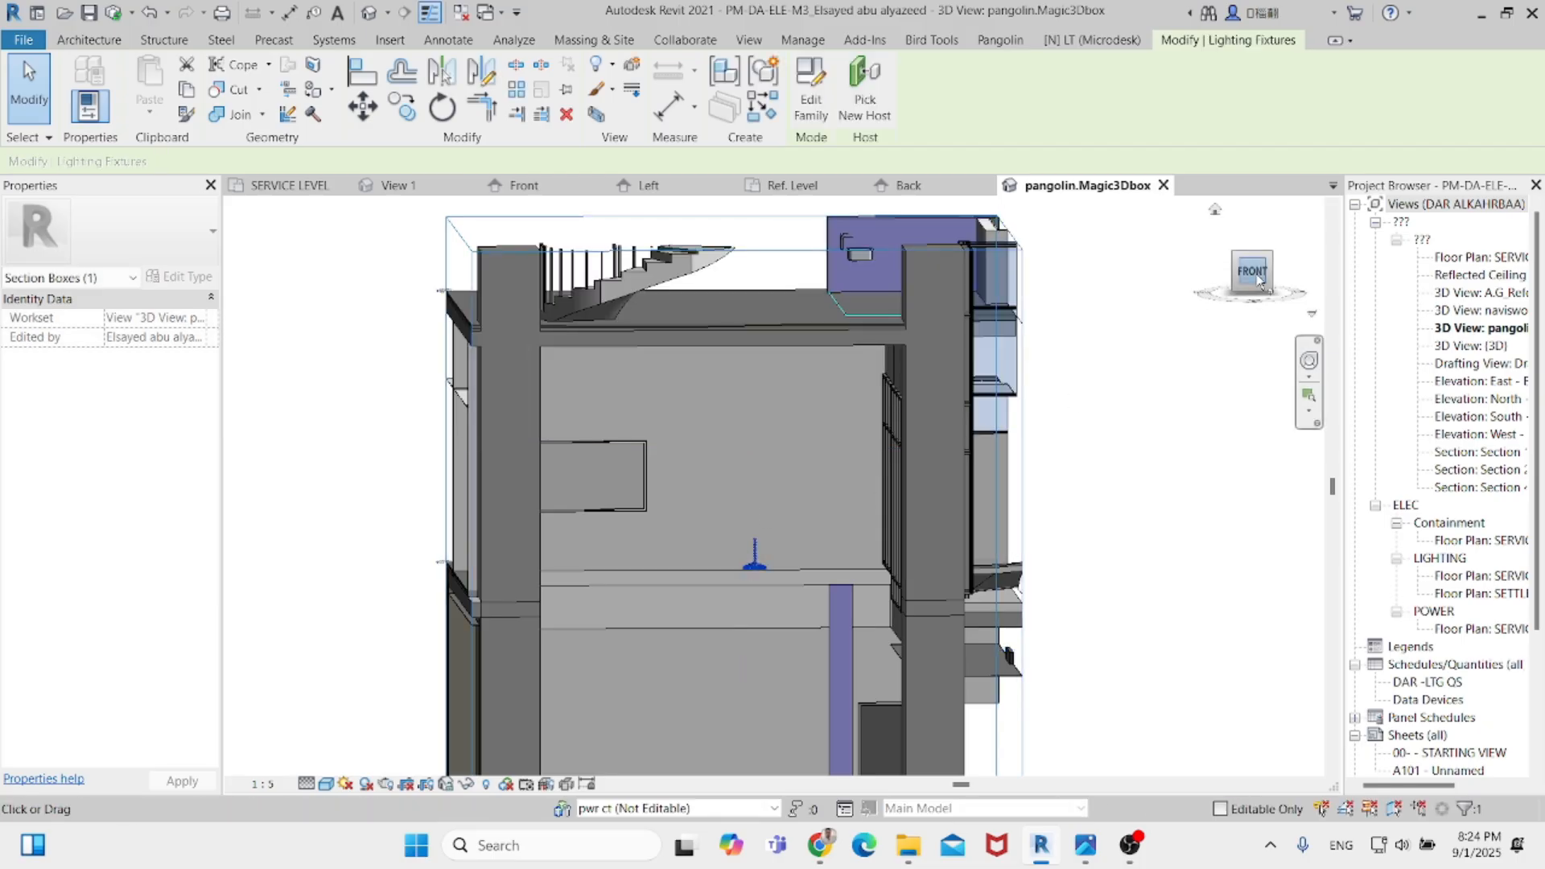
scroll(788, 449, "down", 5)
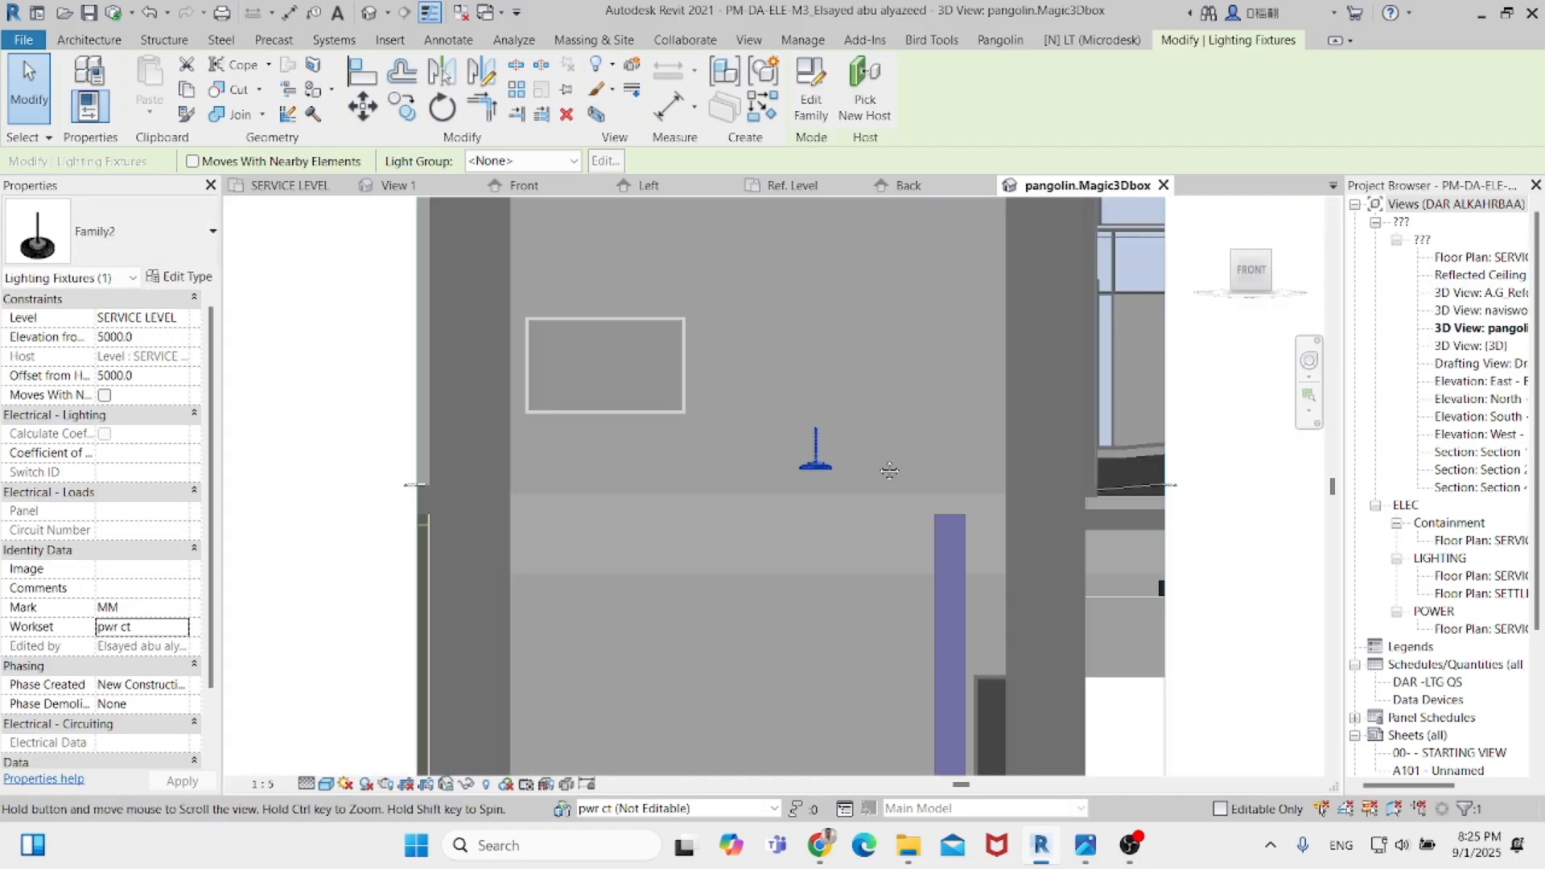
key("shift+Up")
key("shift+Up")
key("shift+Up")
key("shift+Up")
key("shift+Up")
key("Up")
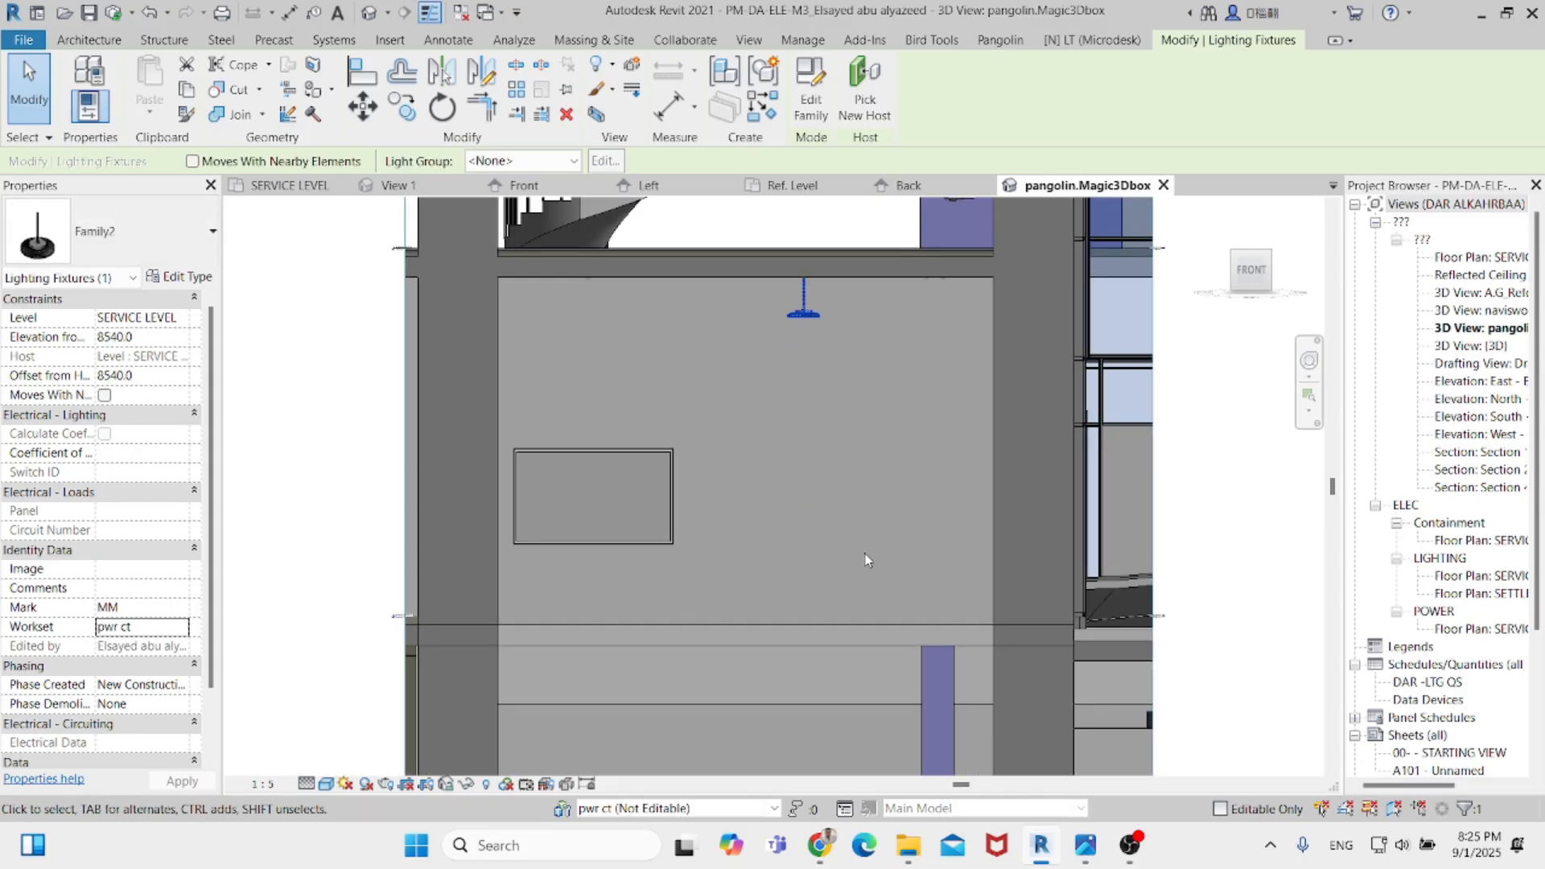
key("Escape")
Examine the hung pendant's chain, finned housing and underside up close from several angles, including its attachment to the ceiling.
scroll(807, 293, "up", 4)
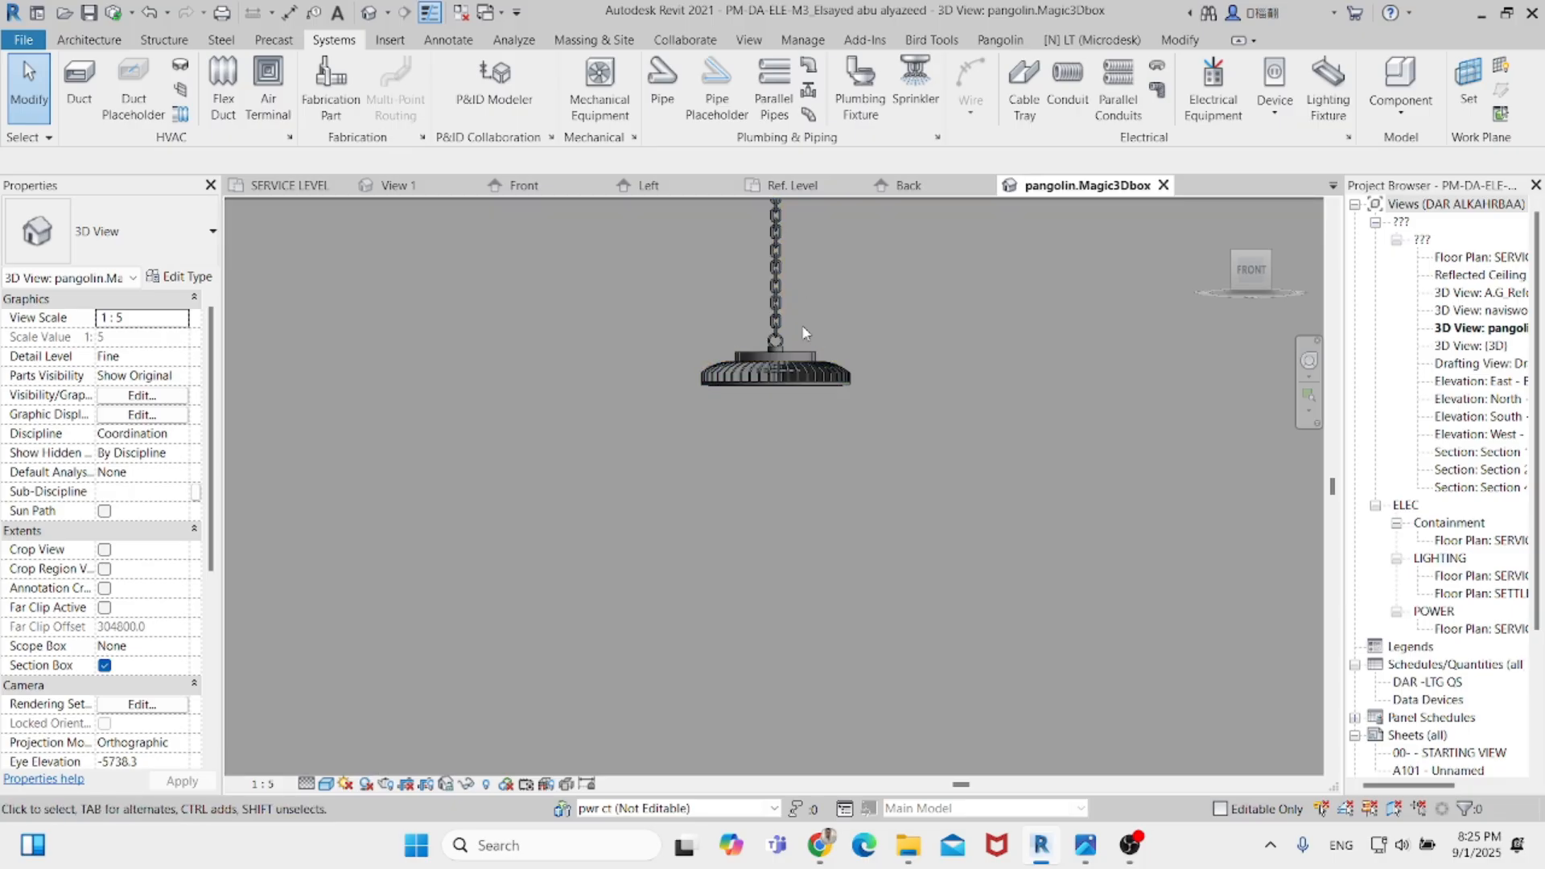
left_click(779, 347)
middle_click_drag(834, 393, 860, 359, "shift")
left_click(881, 431)
middle_click_drag(881, 431, 834, 352, "shift")
scroll(832, 350, "up", 2)
left_click(824, 359)
left_click(816, 541)
middle_click_drag(790, 421, 950, 606, "shift")
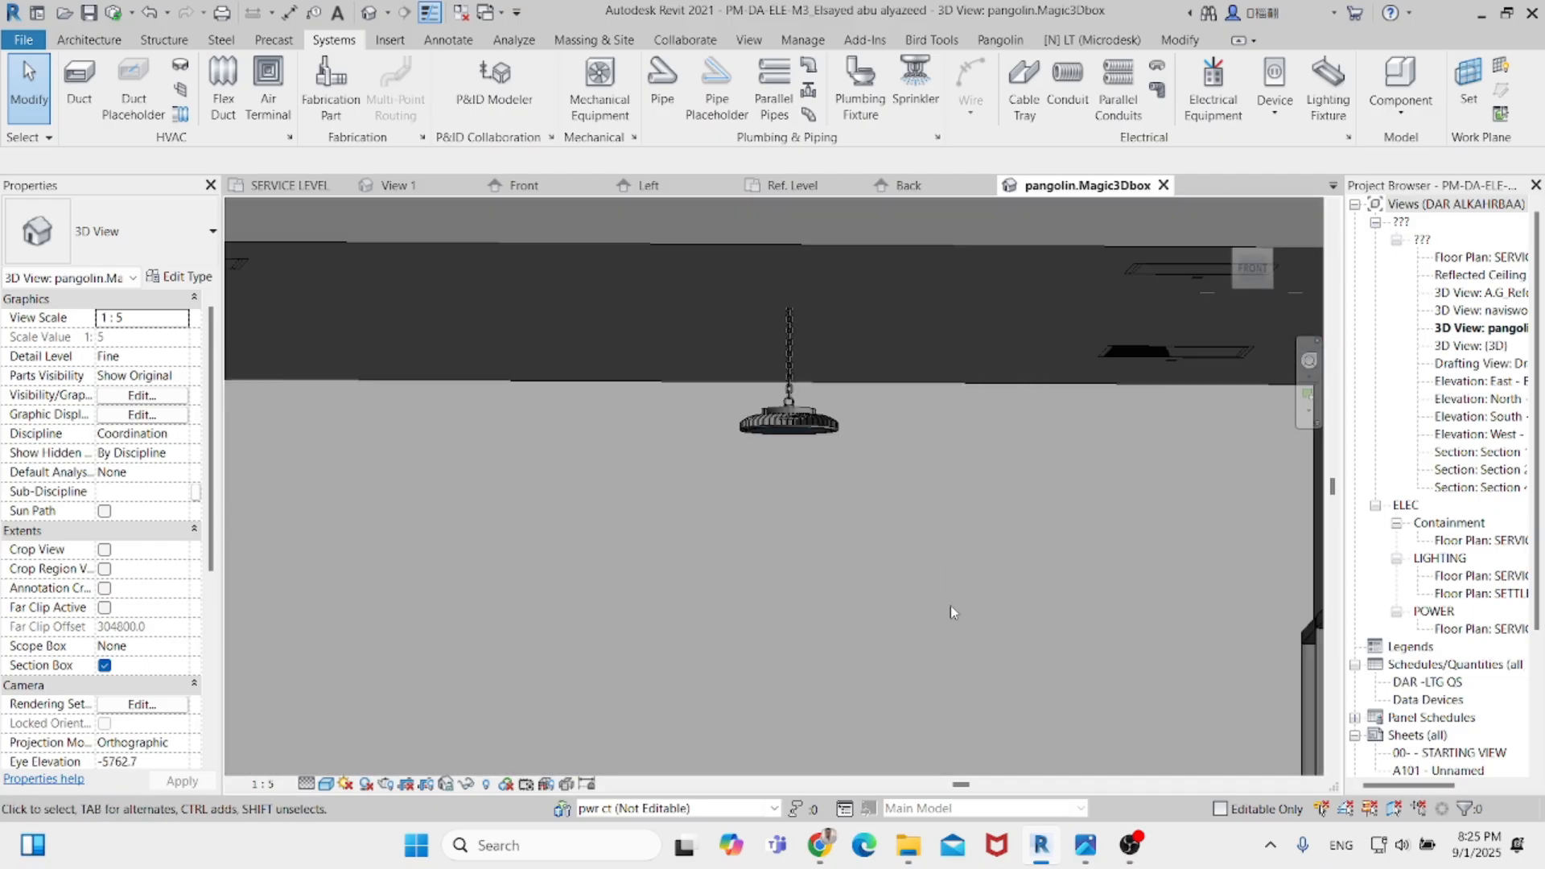
scroll(949, 605, "down", 3)
mouse_move(1131, 855)
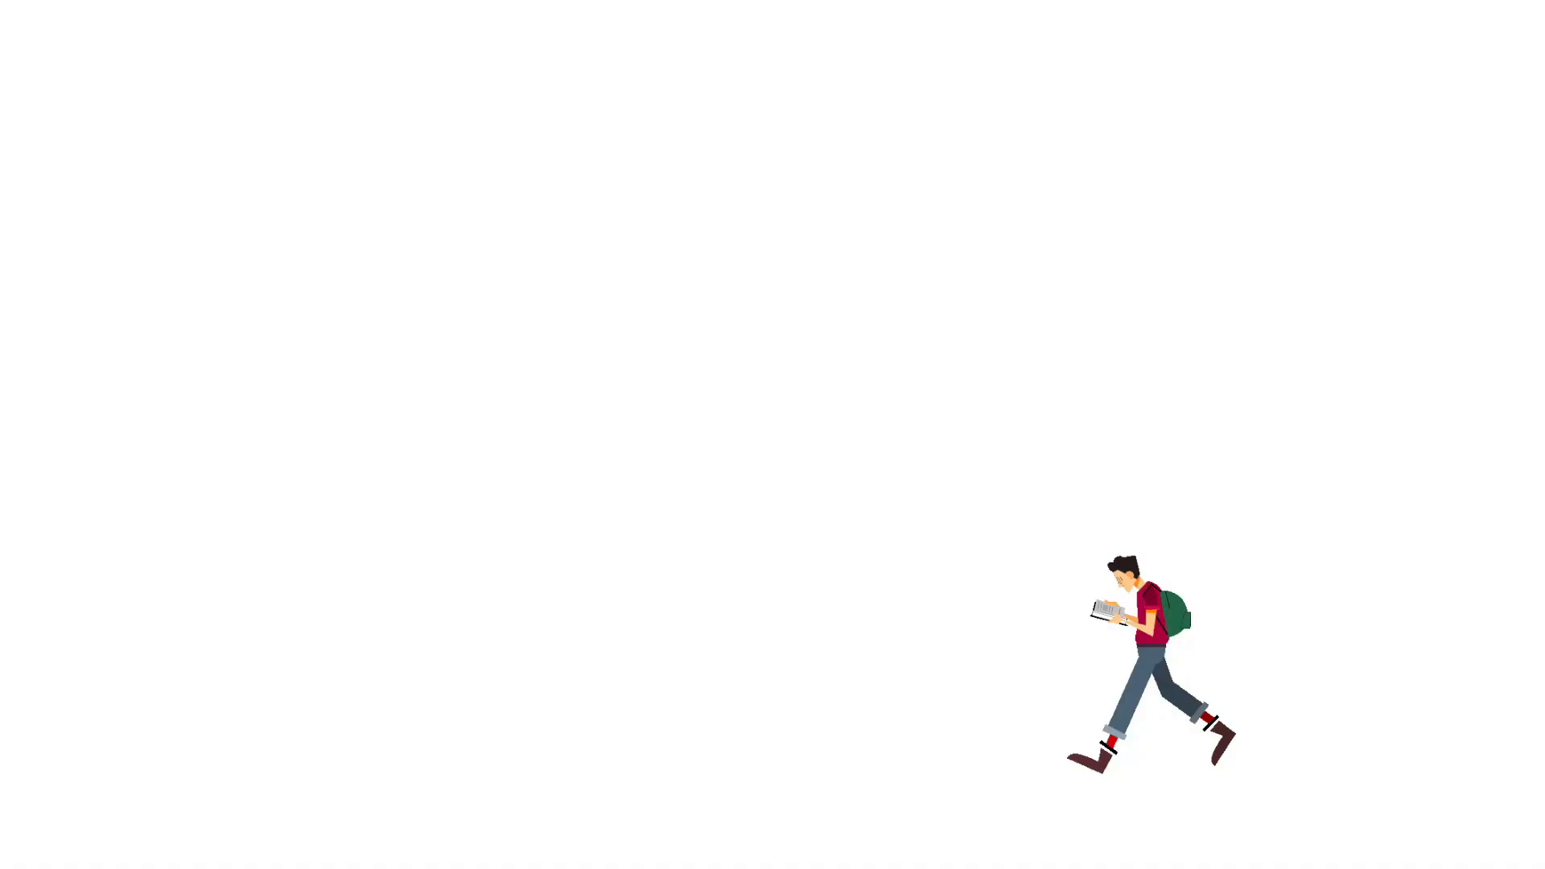